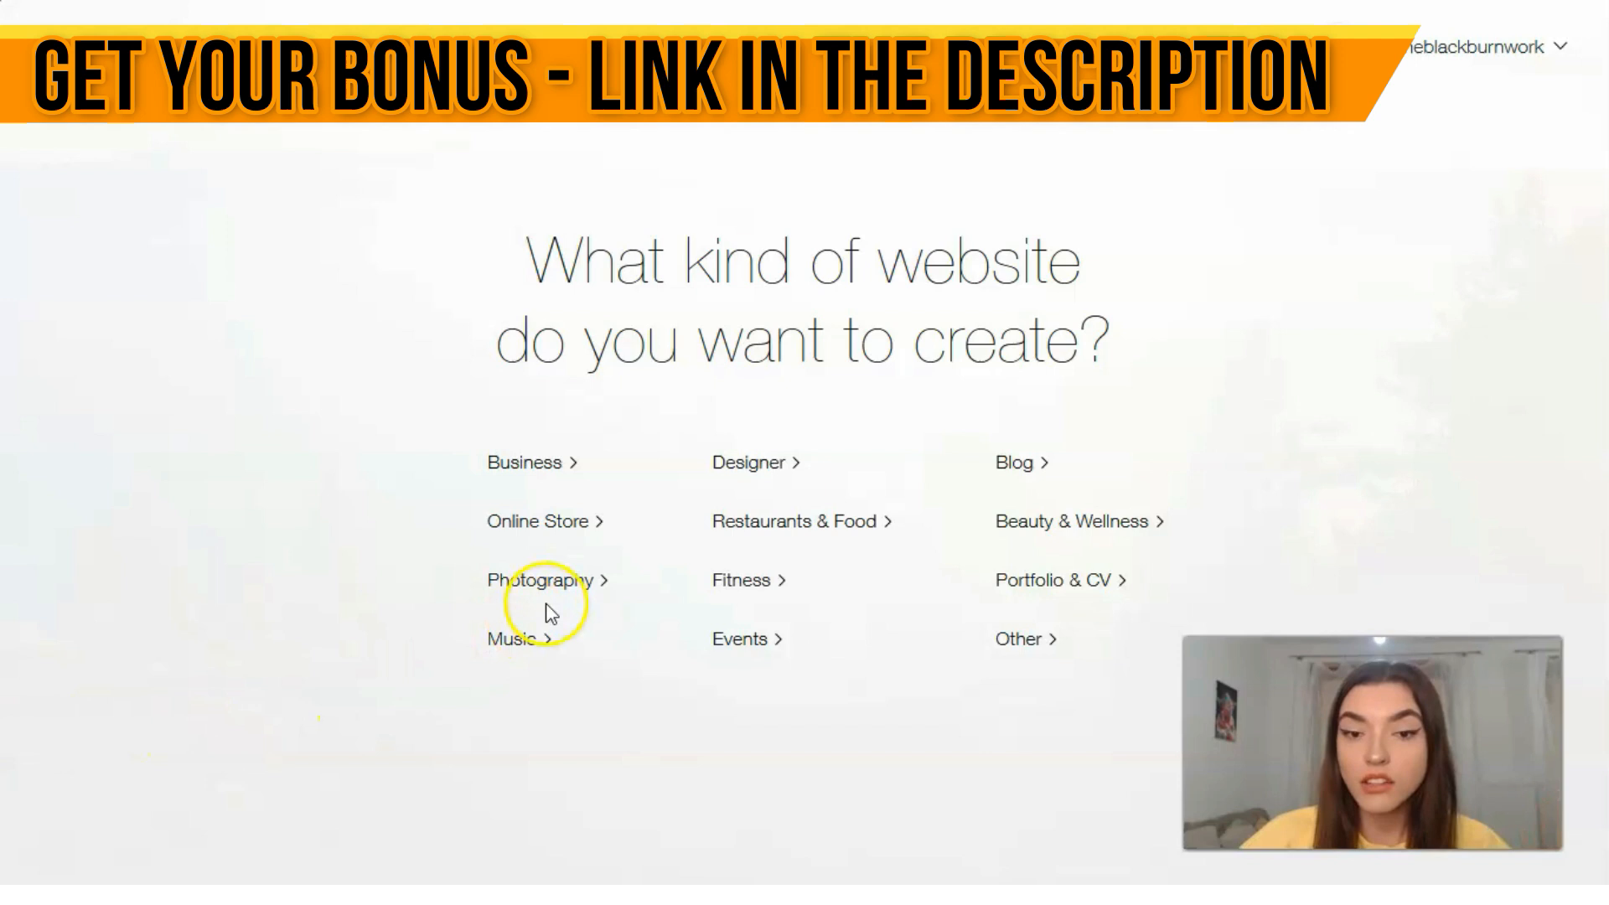
Step: Choose Online Store as the kind of website and filter the store templates to Jewelry & Accessories
left_click(557, 525)
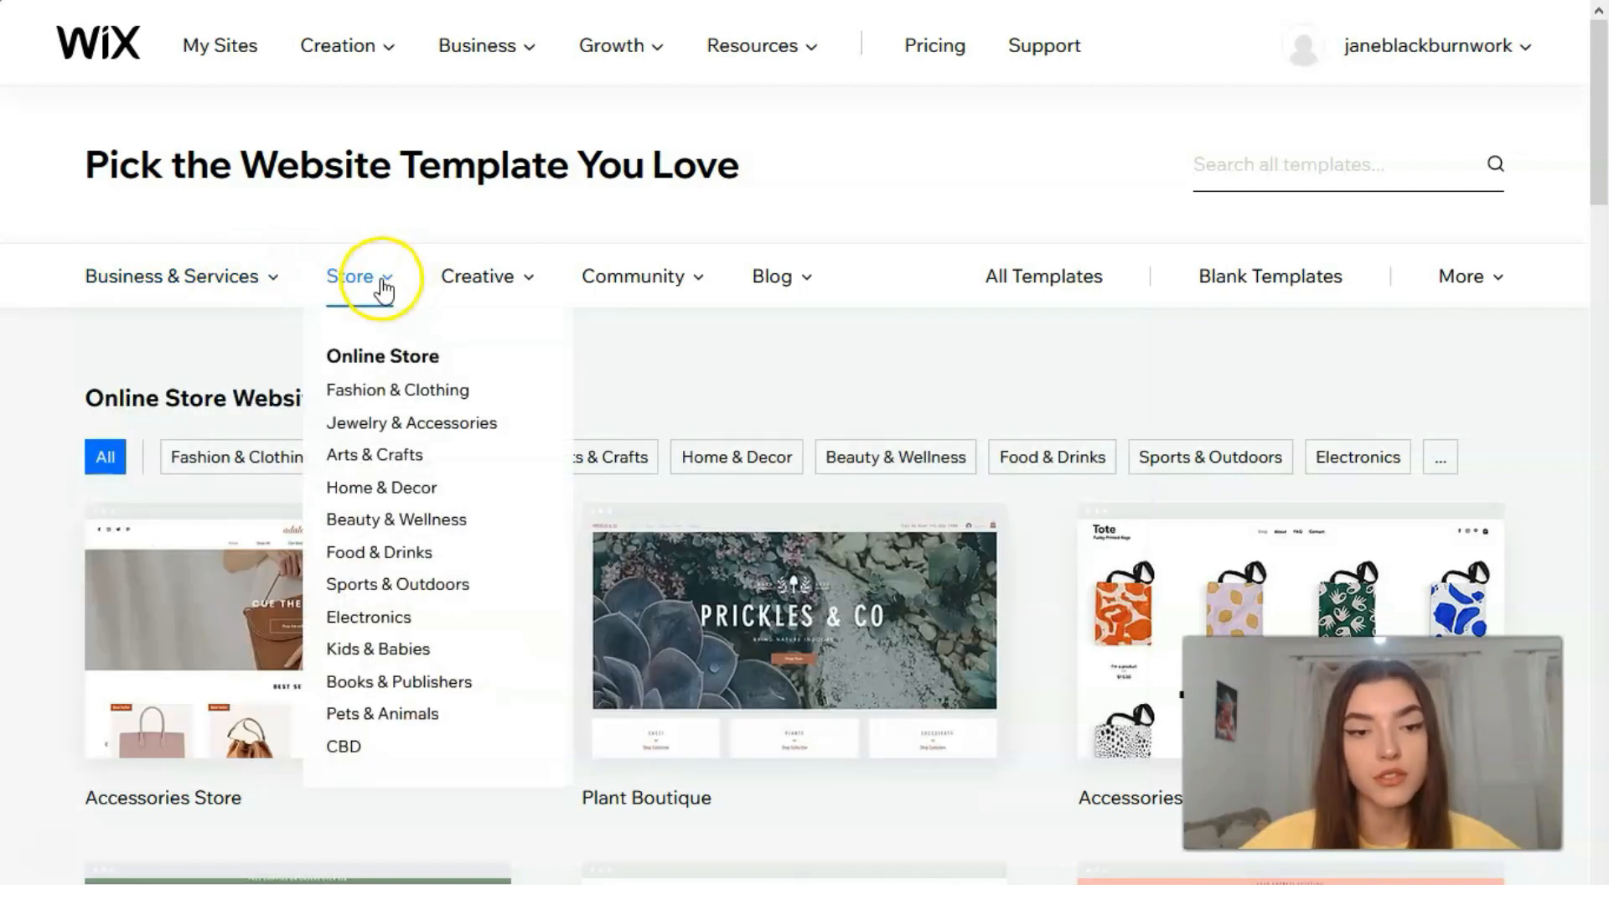
left_click(251, 466)
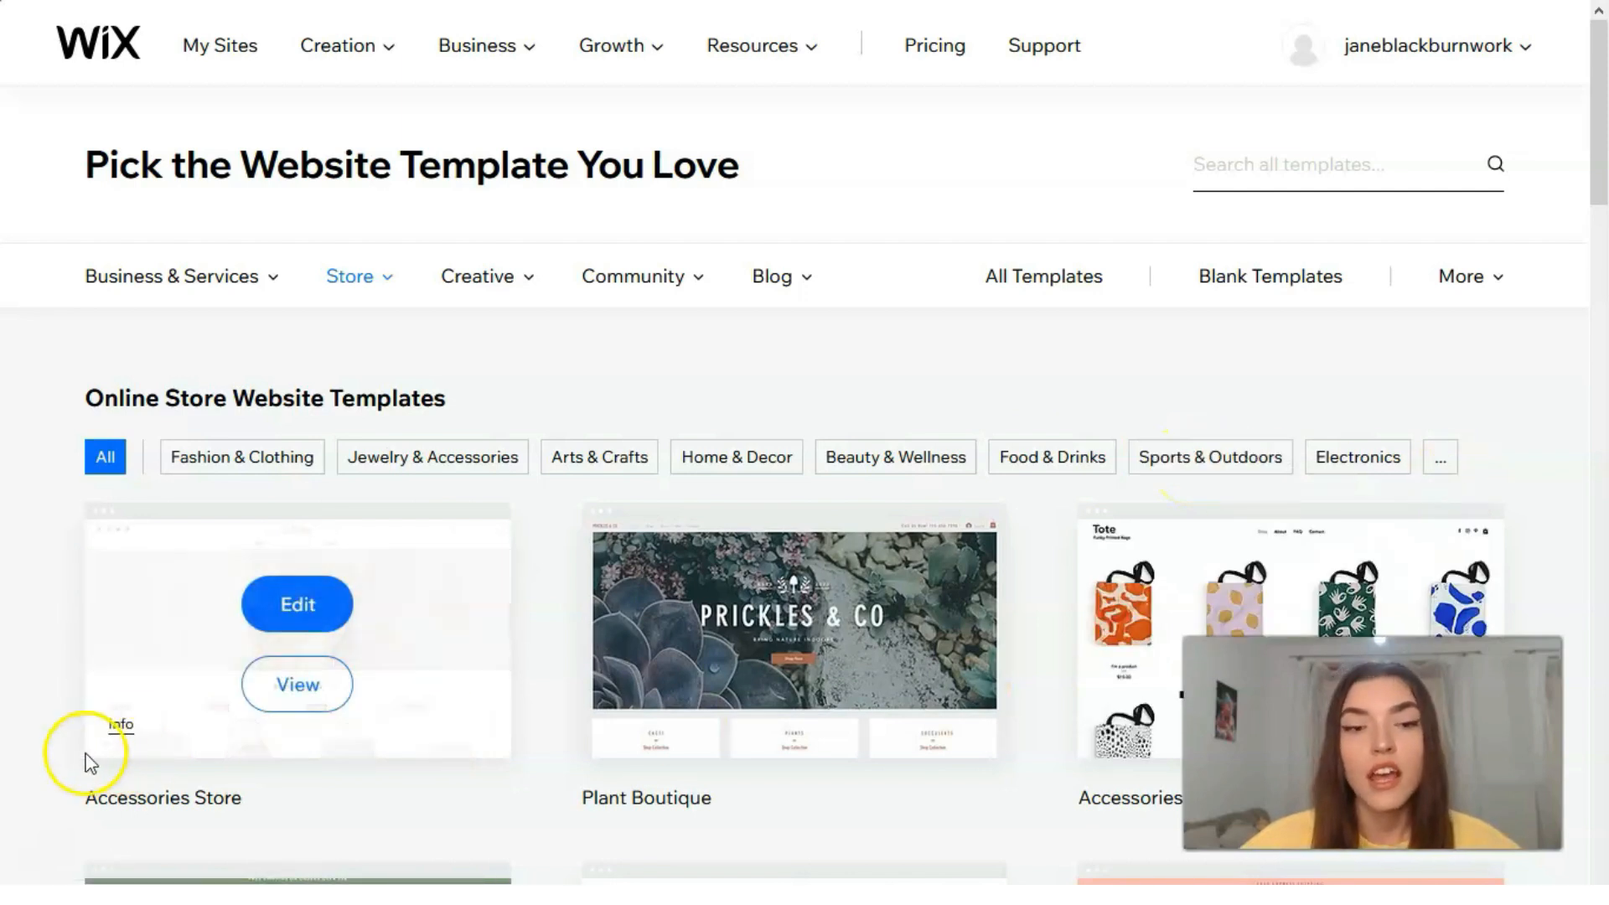
left_click(414, 471)
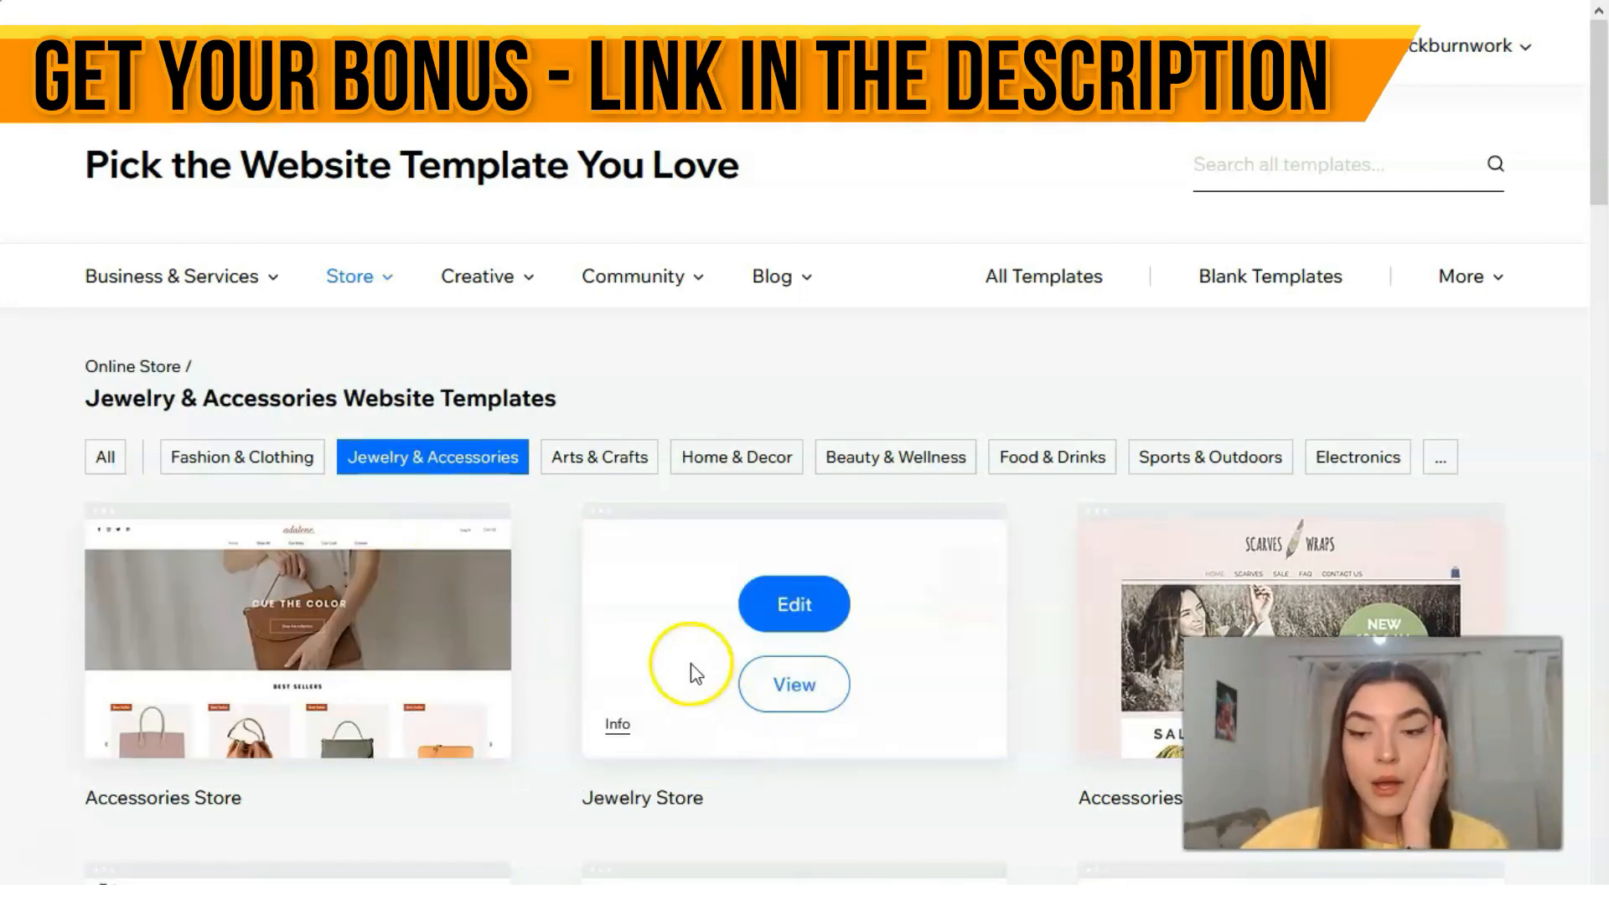
Step: Preview the Eyewear Store template from the Jewelry & Accessories results and open its full demo
scroll(914, 647, "down", 4)
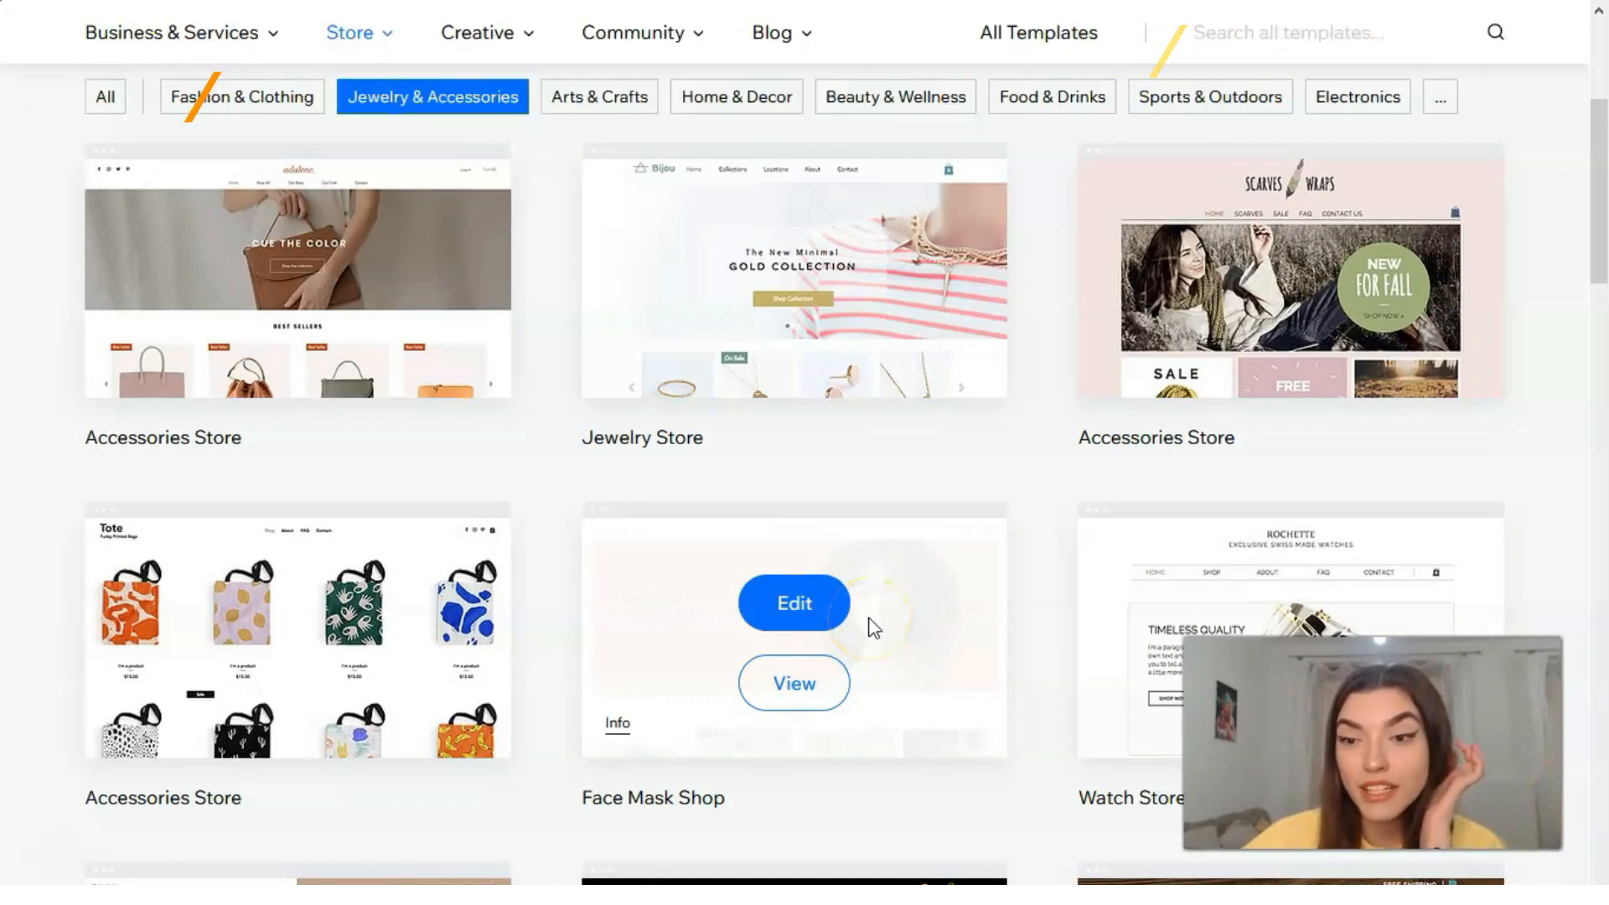
scroll(871, 627, "down", 7)
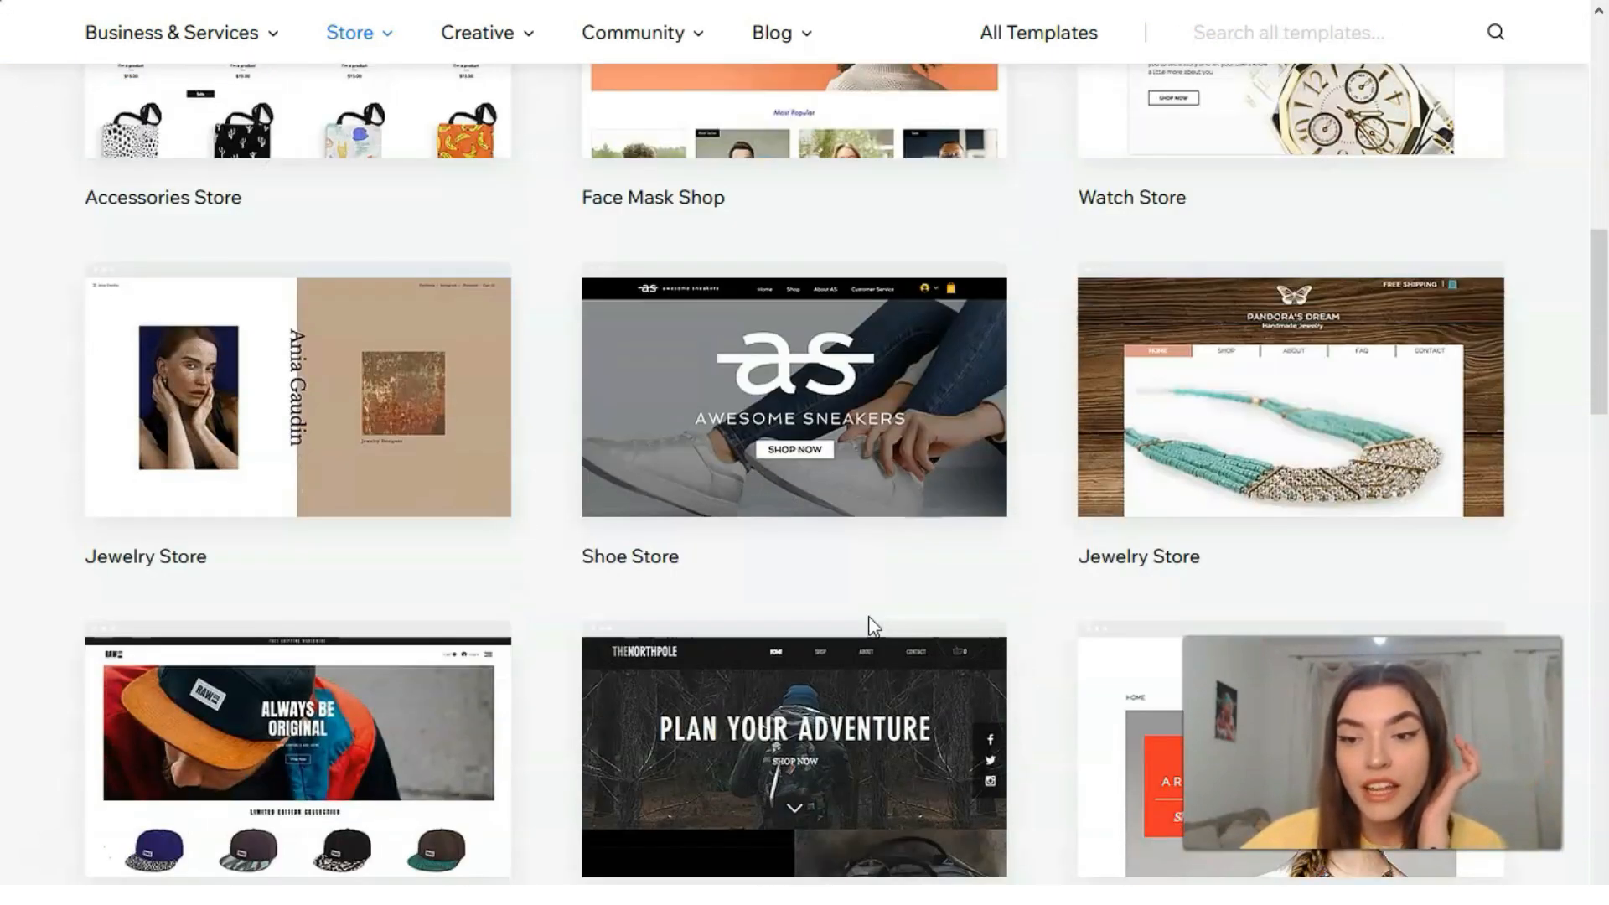
scroll(868, 627, "down", 3)
scroll(871, 627, "down", 2)
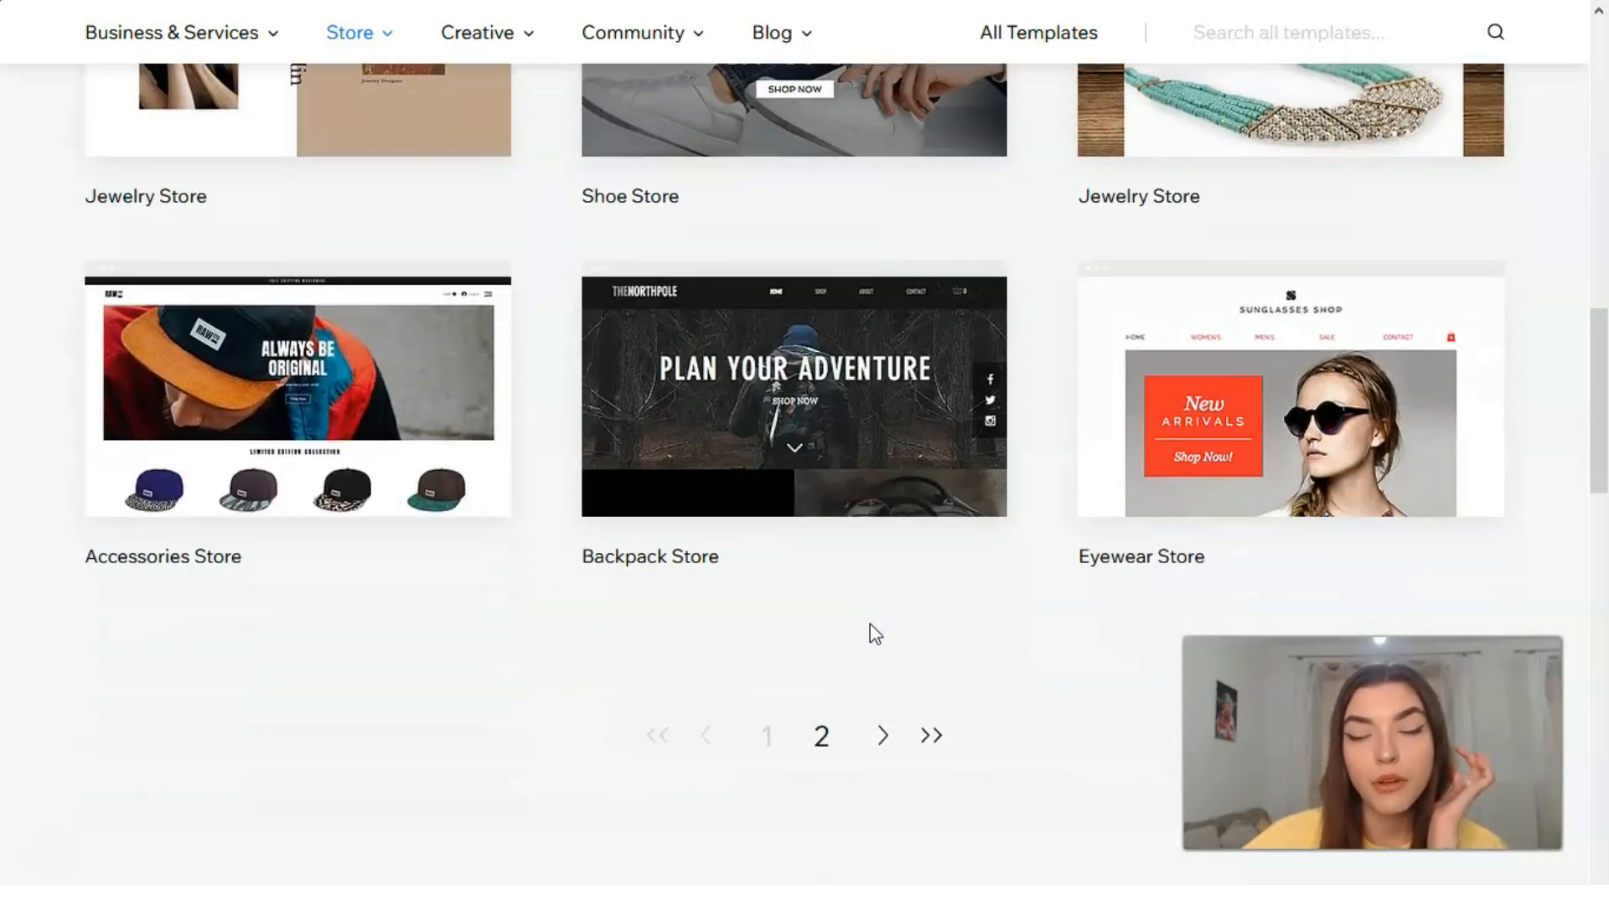
mouse_move(1223, 471)
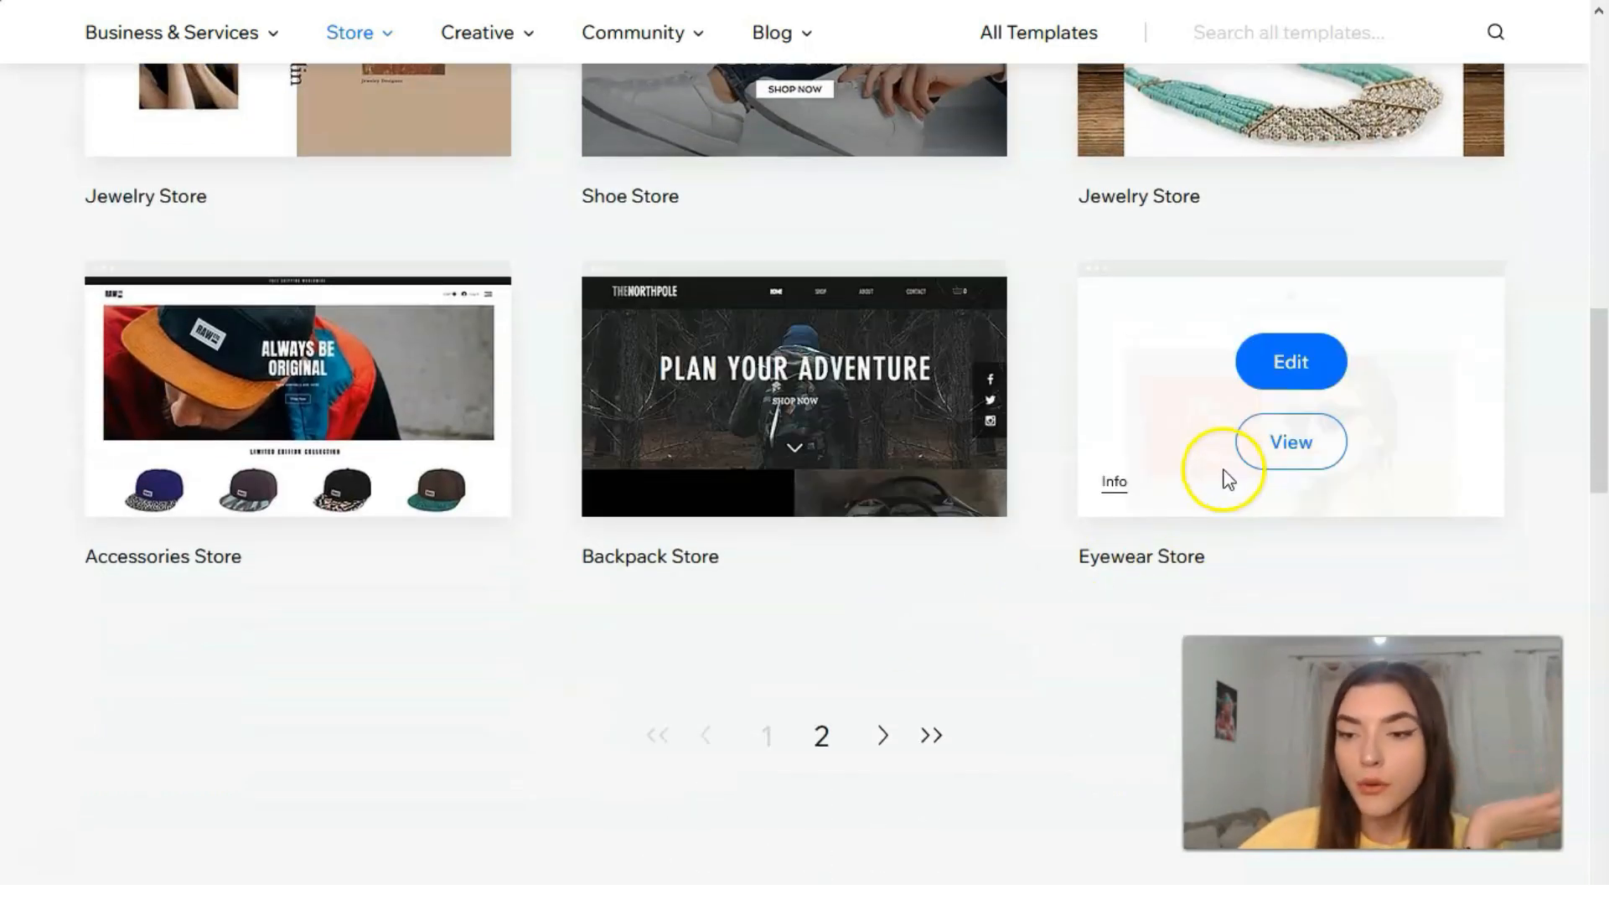
left_click(1301, 463)
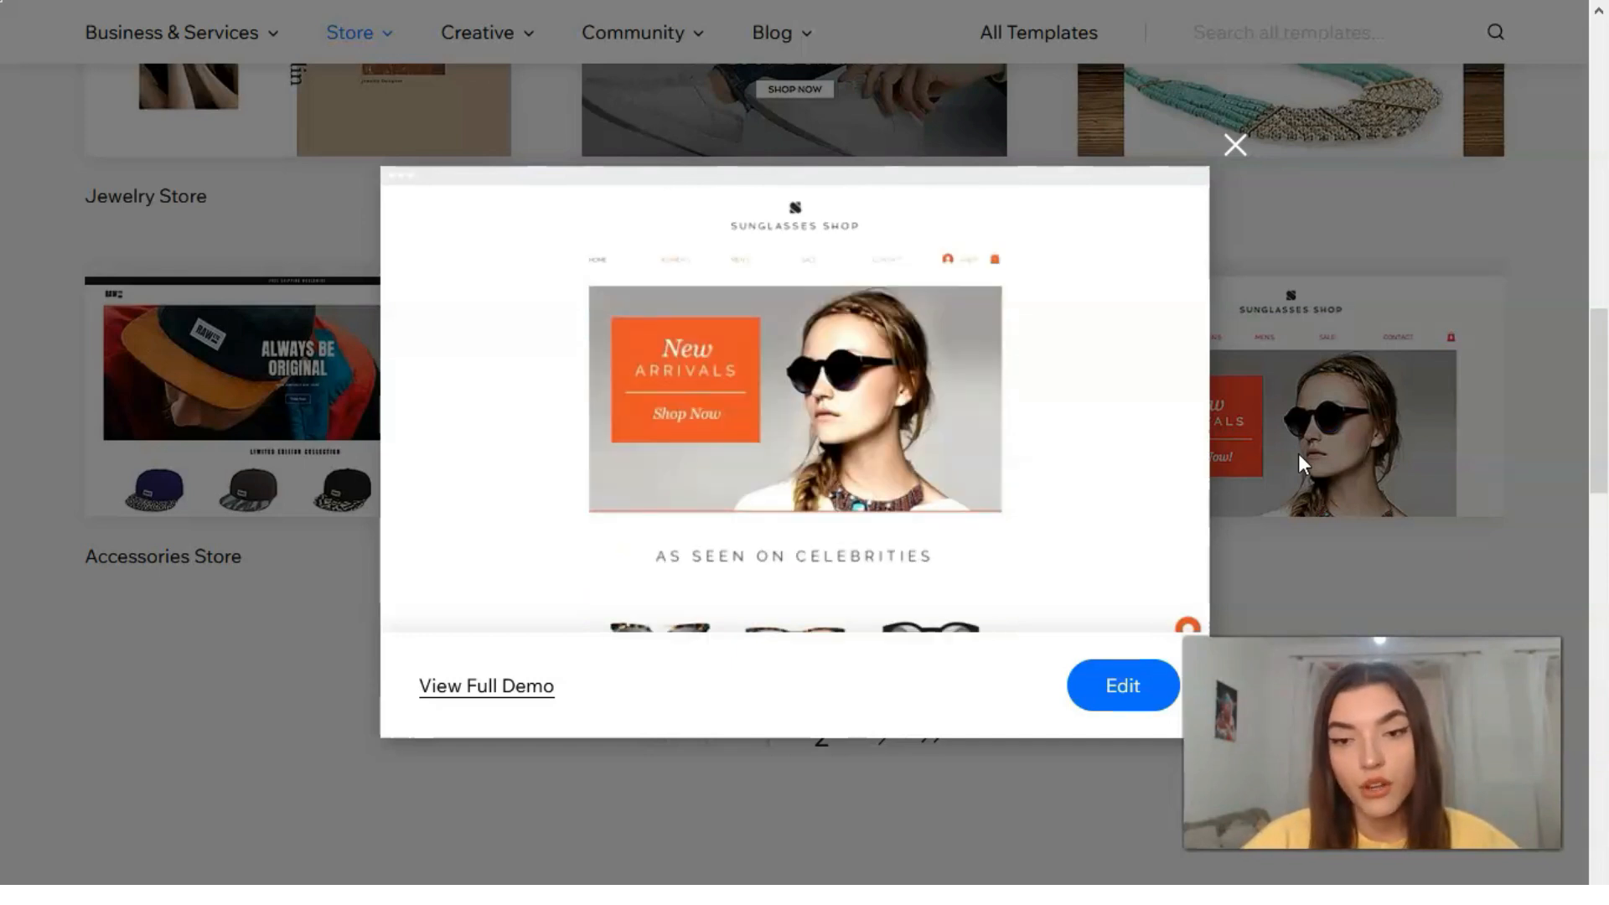
left_click(460, 693)
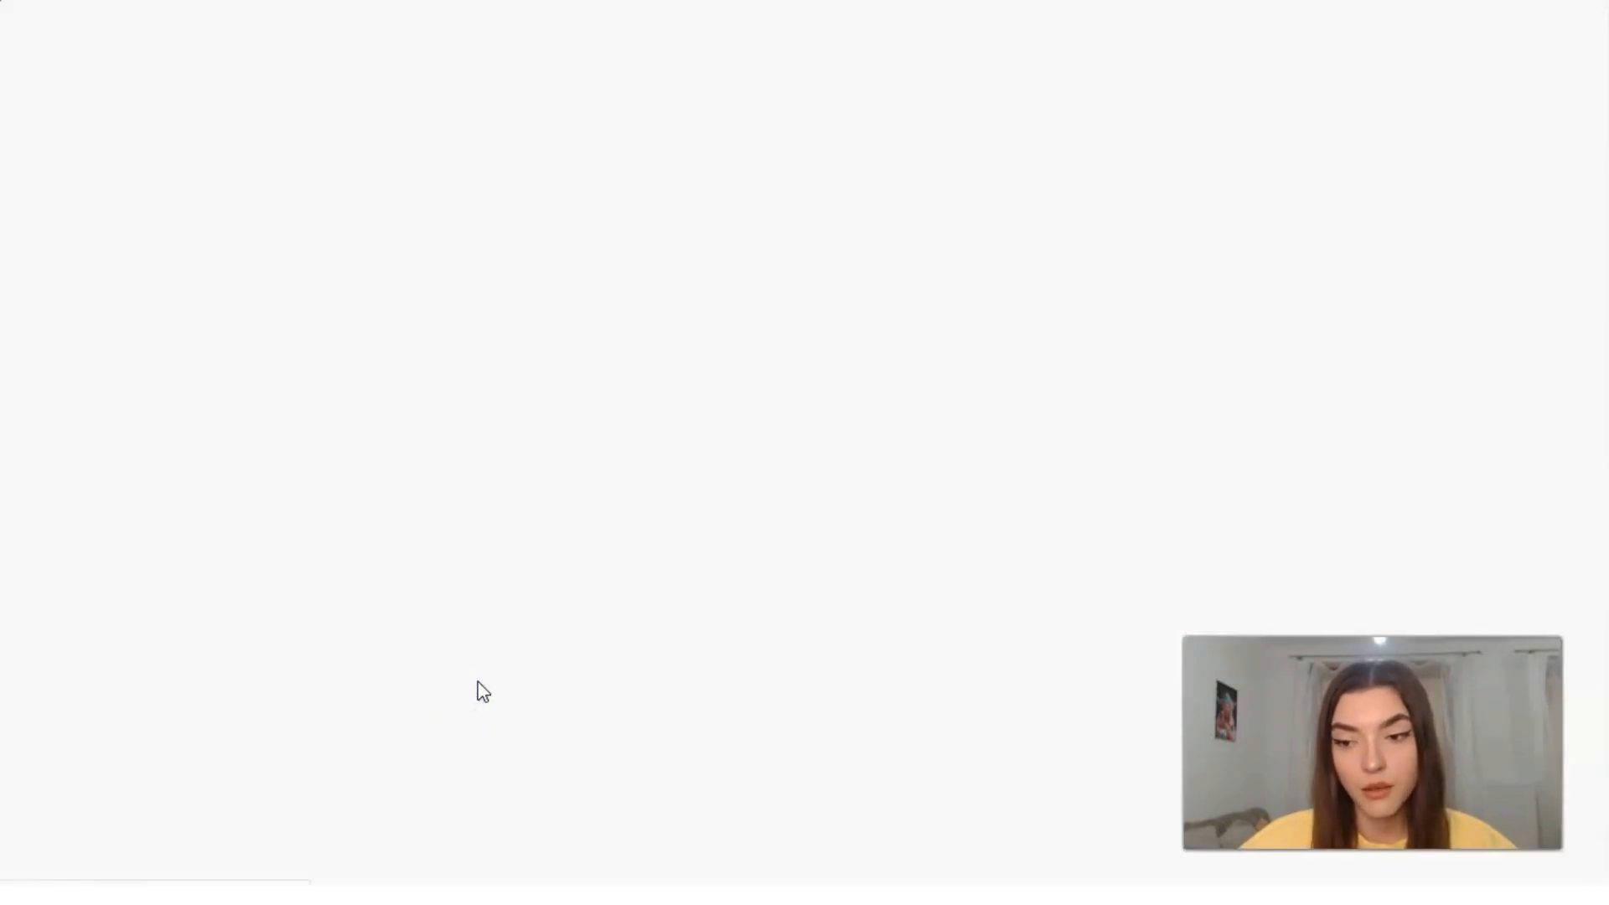
left_click(500, 708)
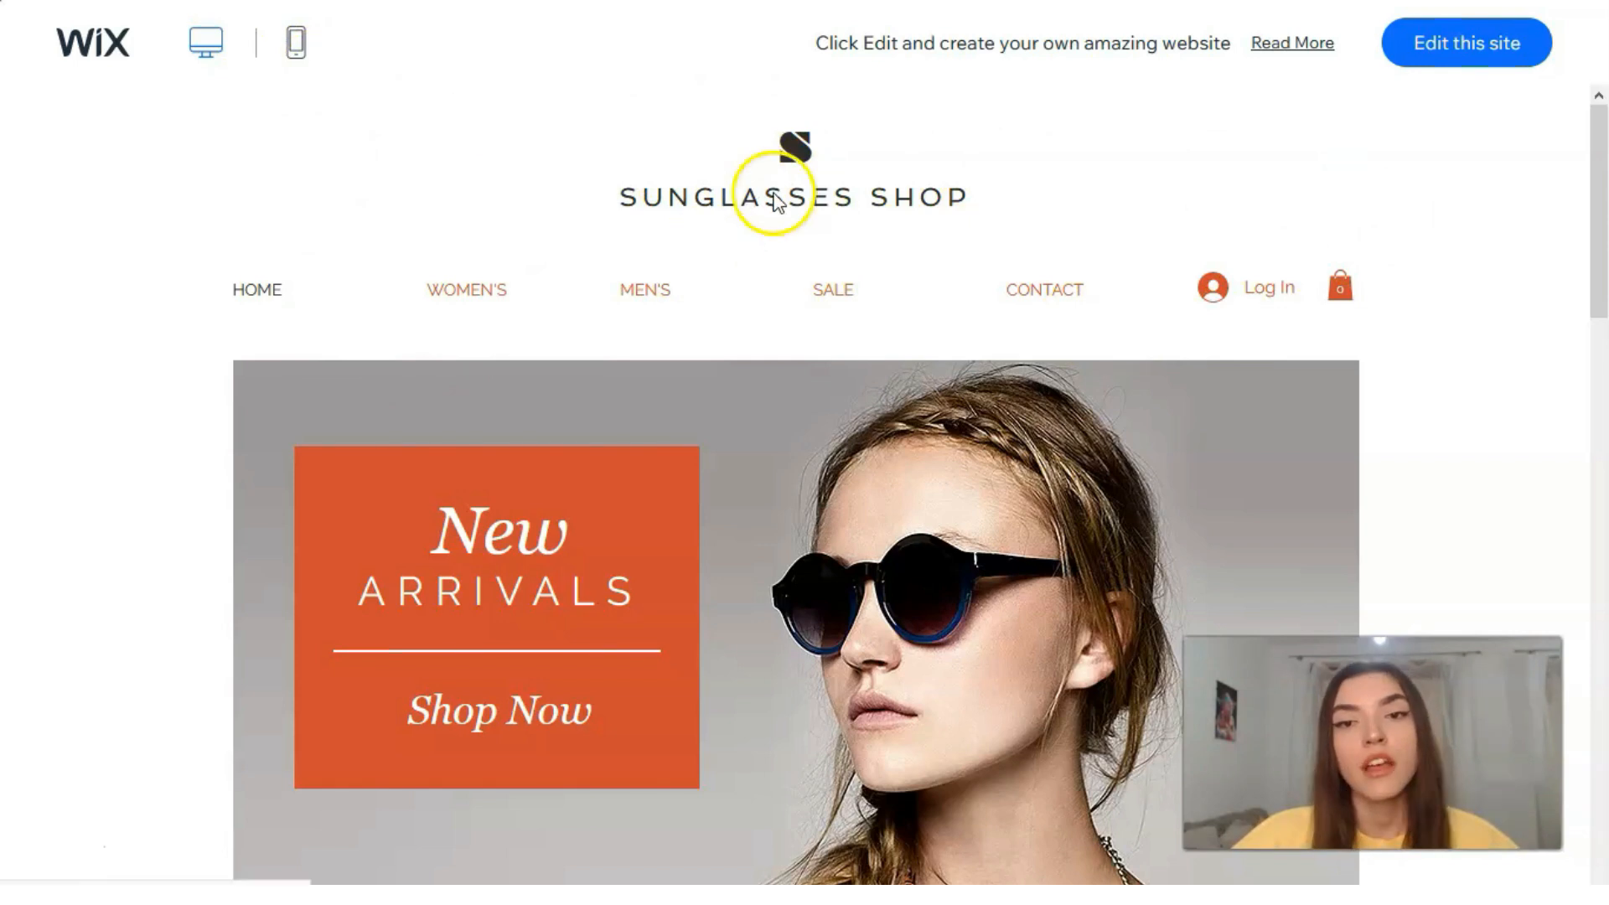
Step: Examine the Sunglasses Shop demo's home page, from its header and banner through the product and sale sections to the footer
scroll(775, 201, "down", 3)
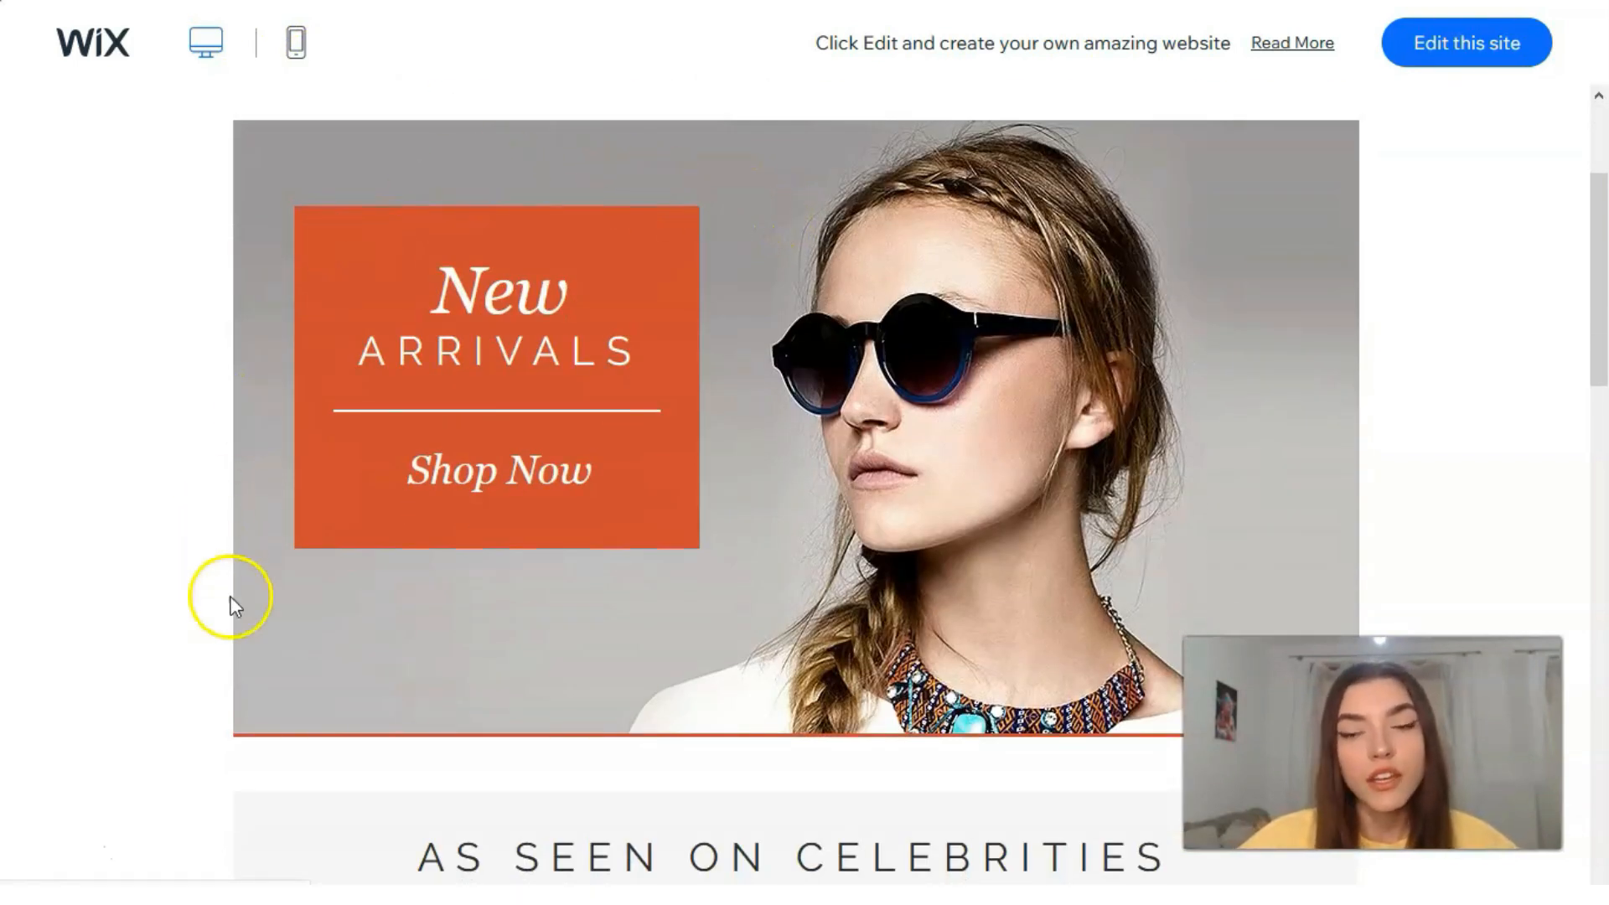
scroll(525, 350, "down", 9)
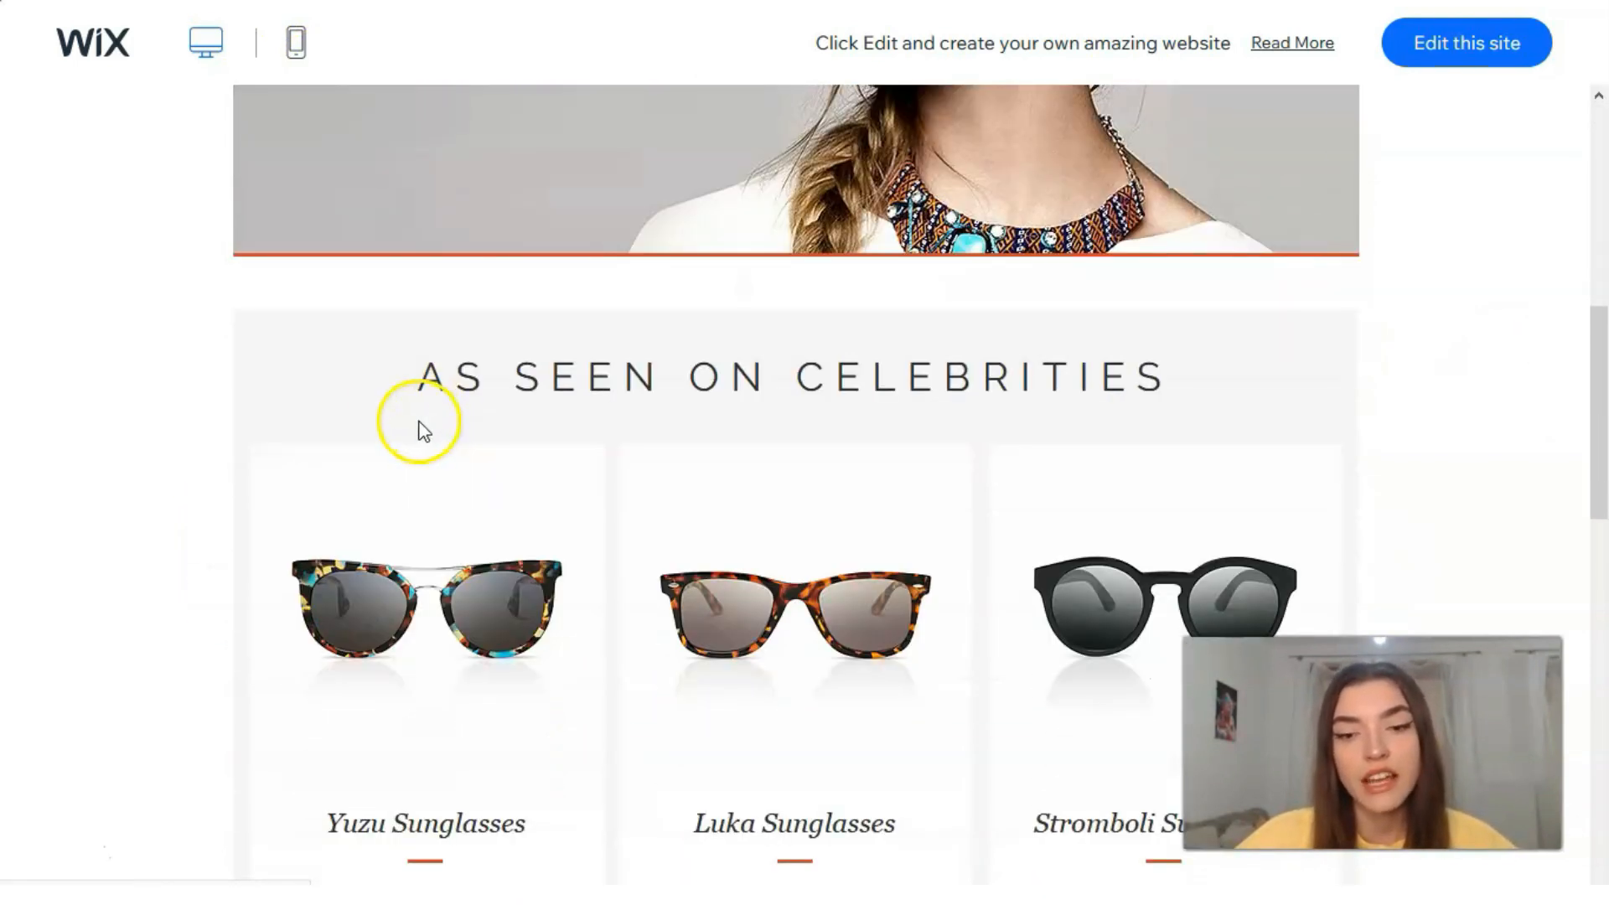
scroll(321, 408, "down", 2)
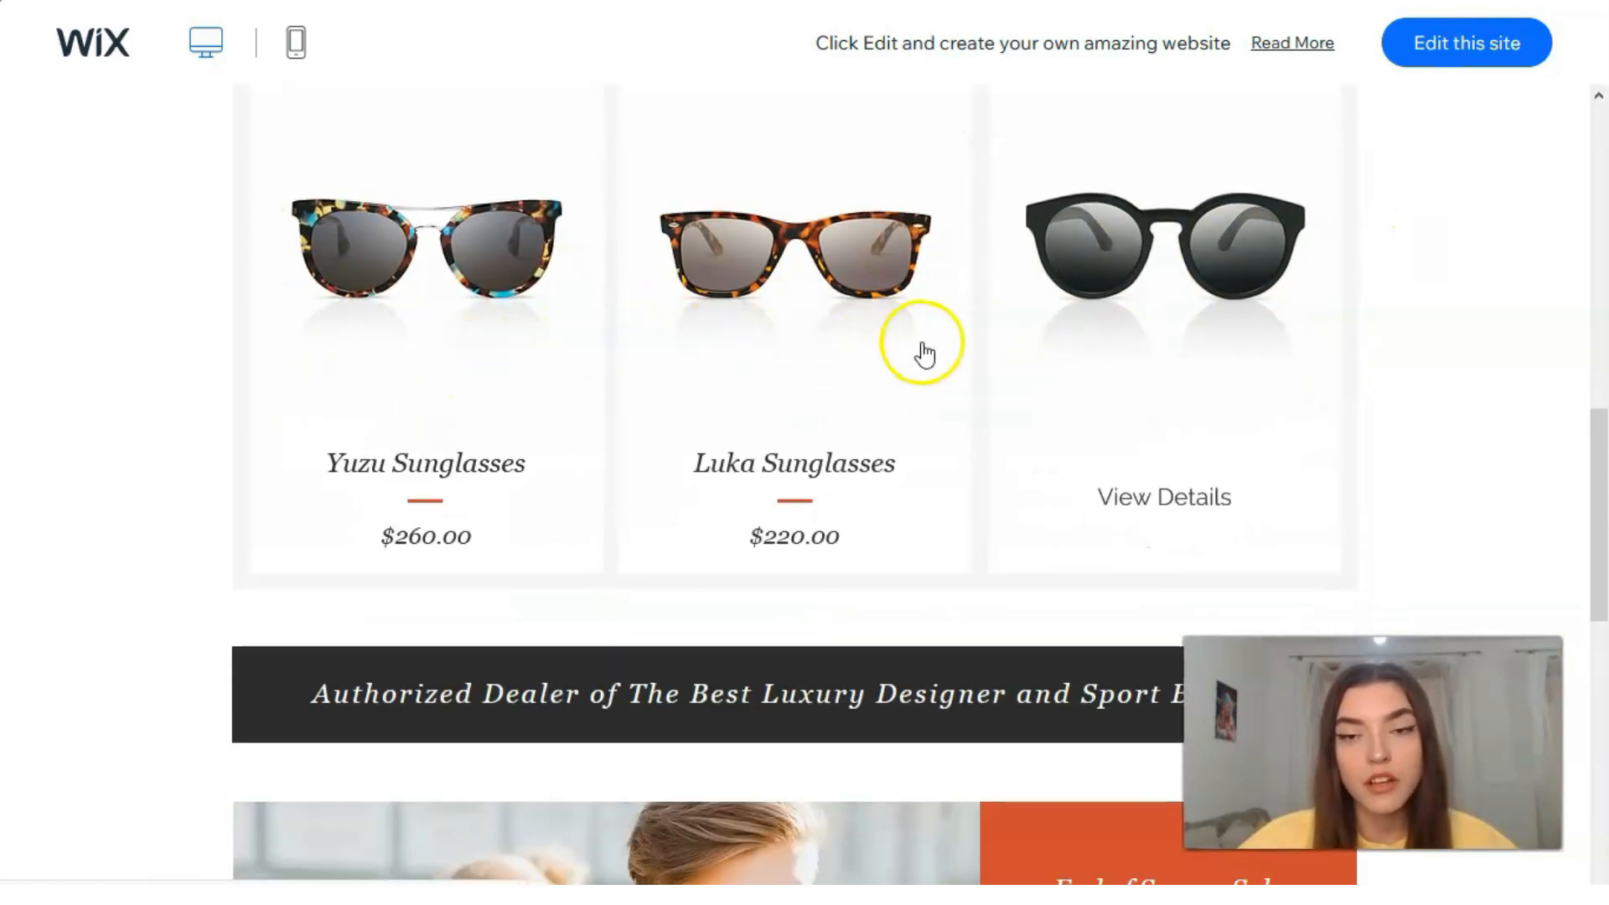
scroll(942, 366, "down", 7)
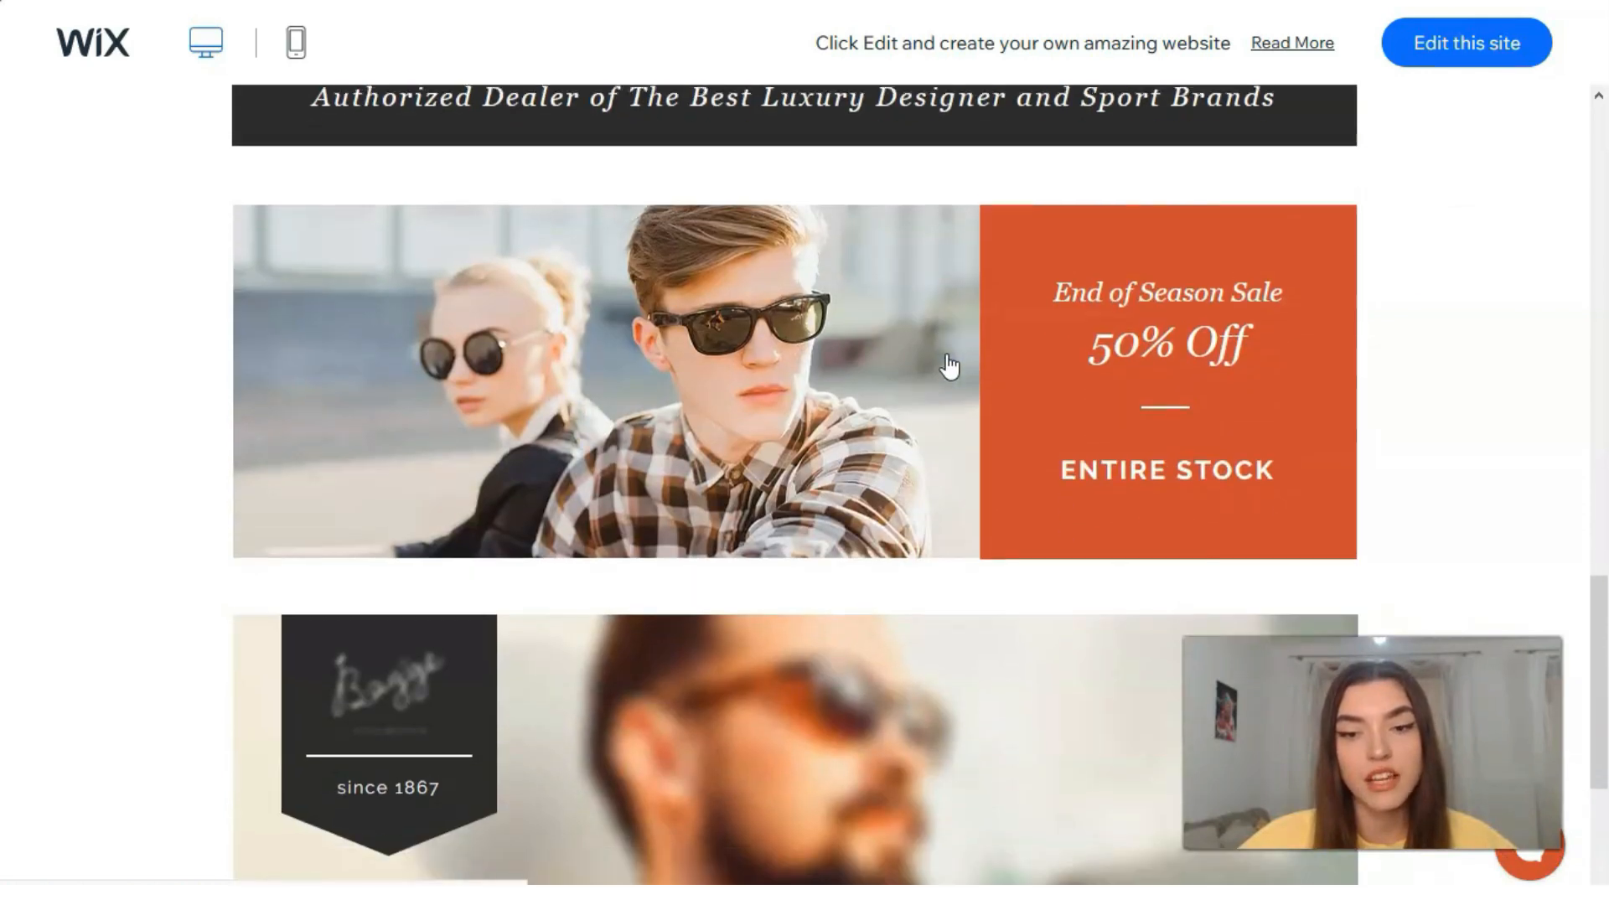
scroll(964, 324, "down", 4)
scroll(976, 348, "up", 8)
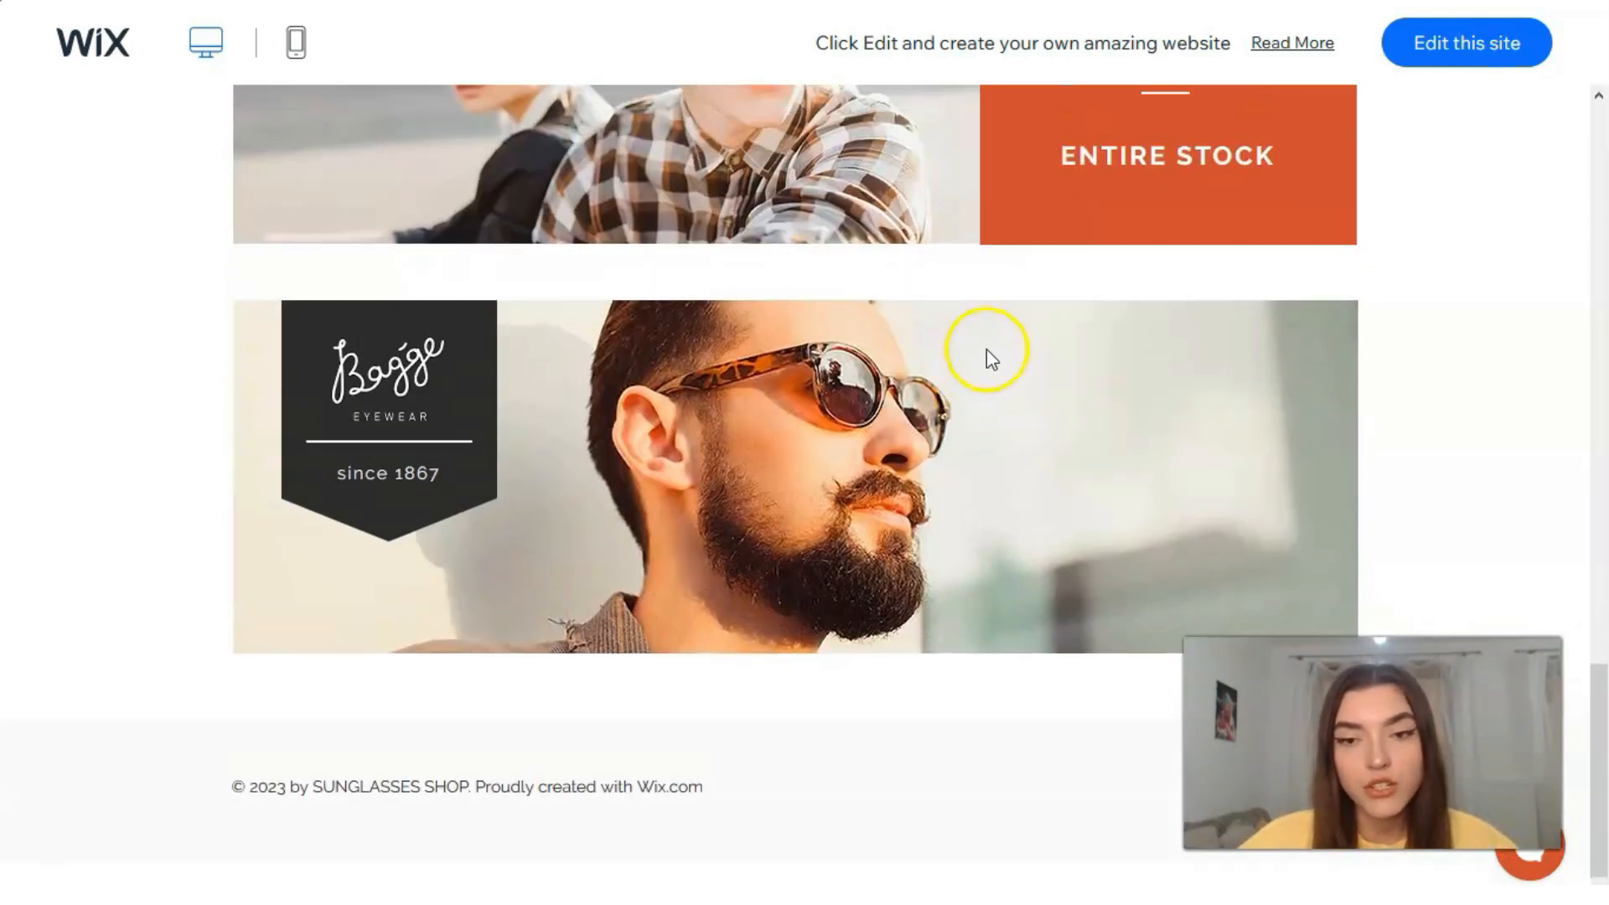
scroll(980, 344, "up", 15)
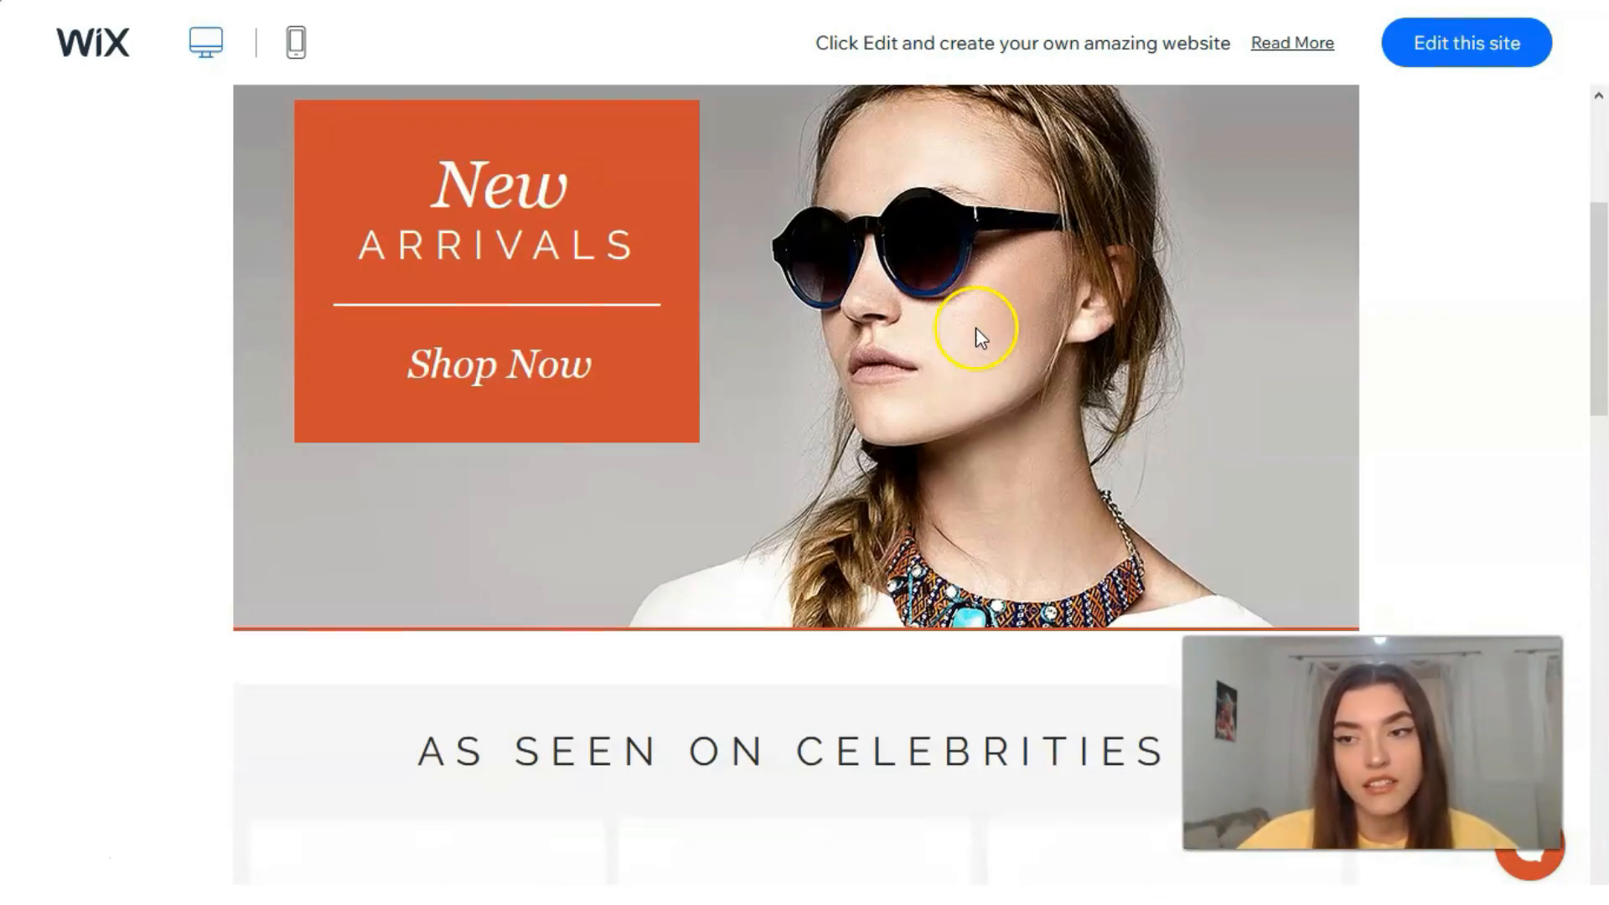
scroll(980, 329, "down", 2)
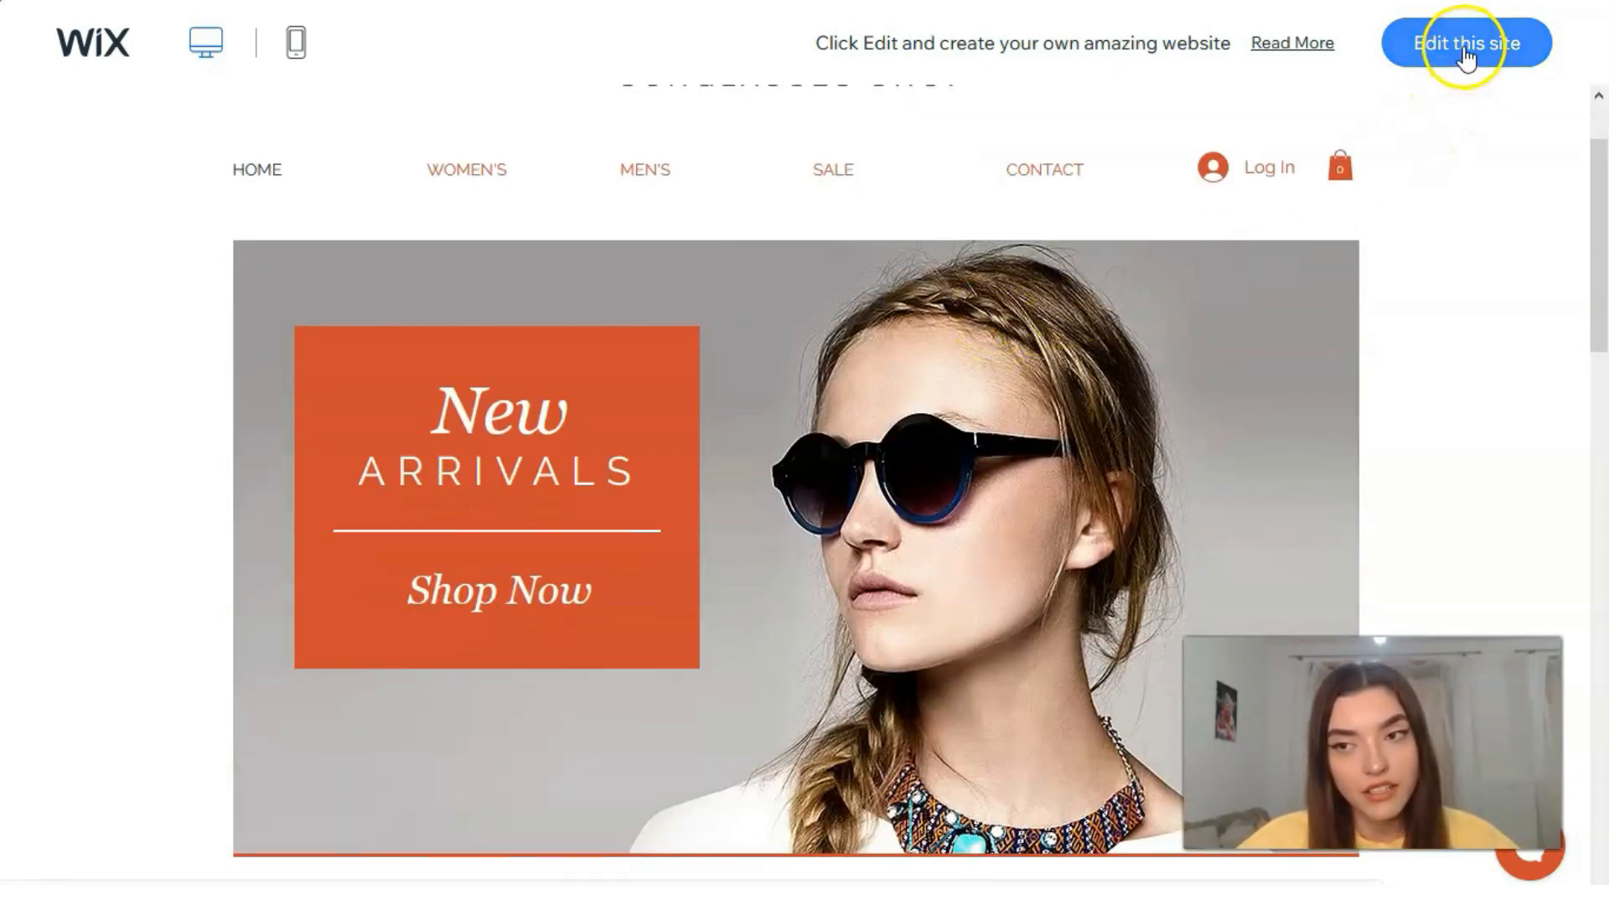
Step: Preview the Sunglasses Shop demo in its mobile layout and return to the template gallery
left_click(298, 51)
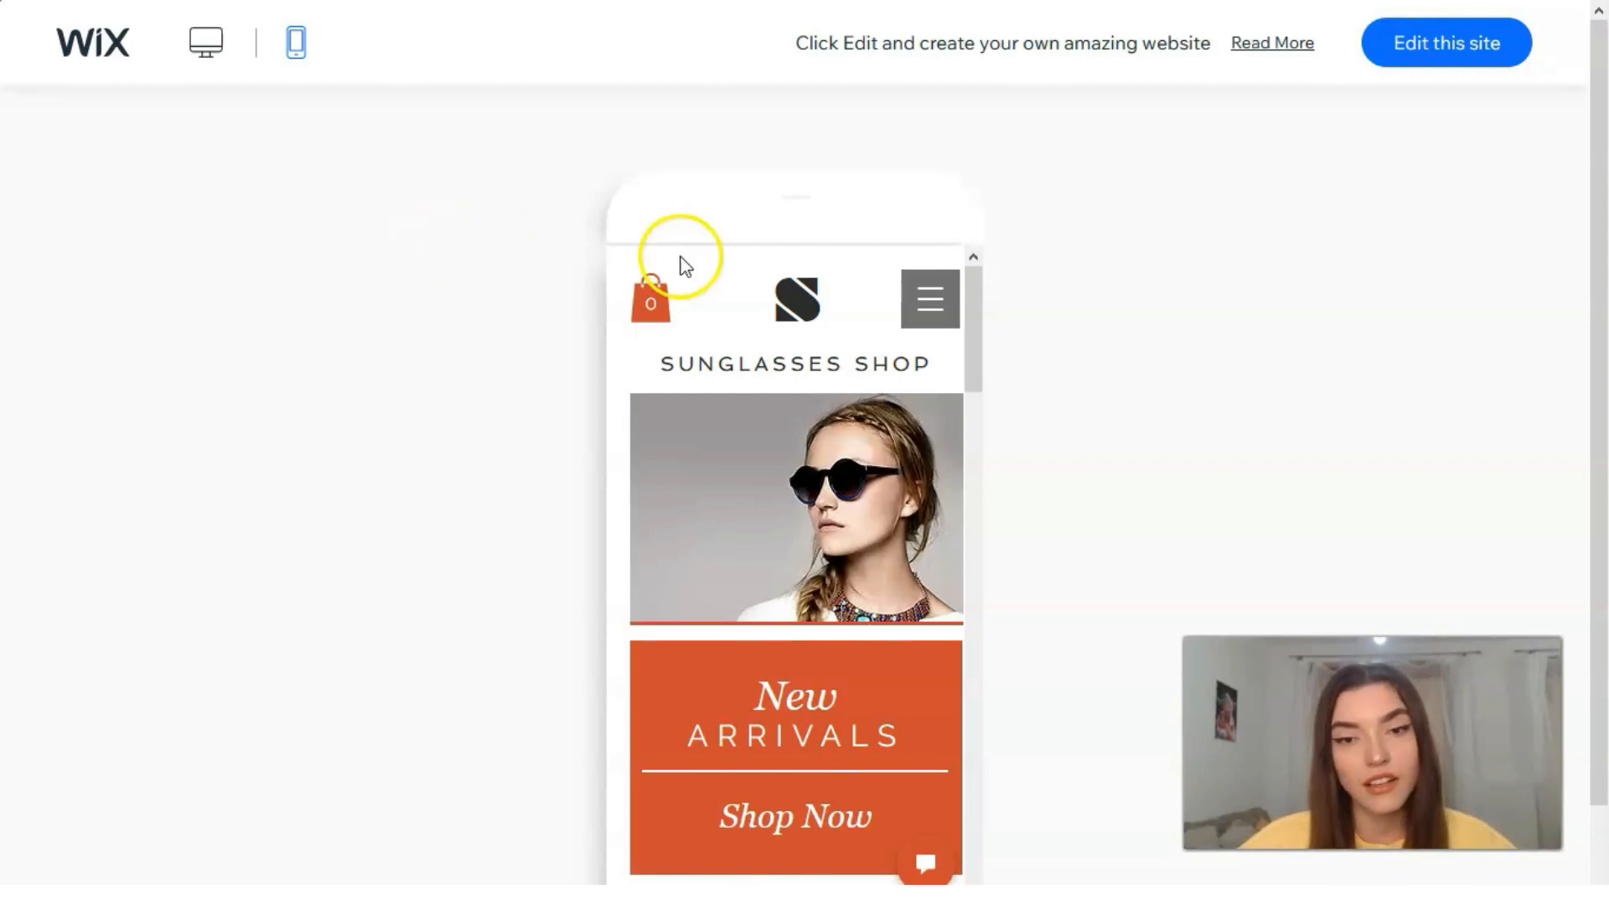
mouse_move(982, 304)
left_mouse_down()
mouse_move(1019, 682)
mouse_move(994, 791)
mouse_move(1011, 289)
left_mouse_up()
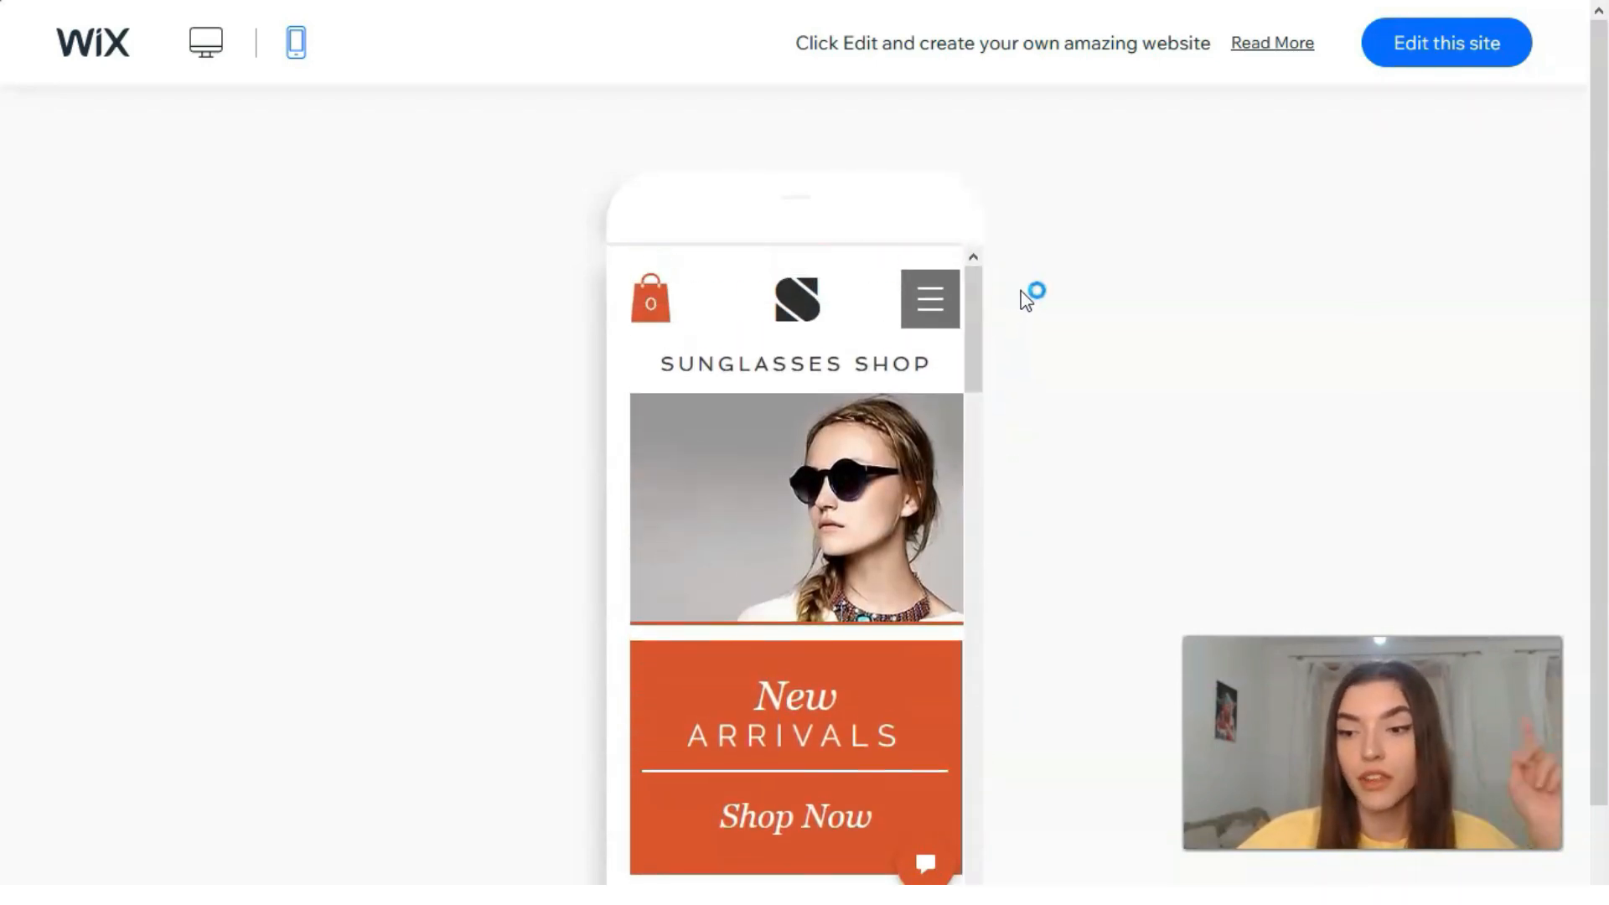
left_click(49, 851)
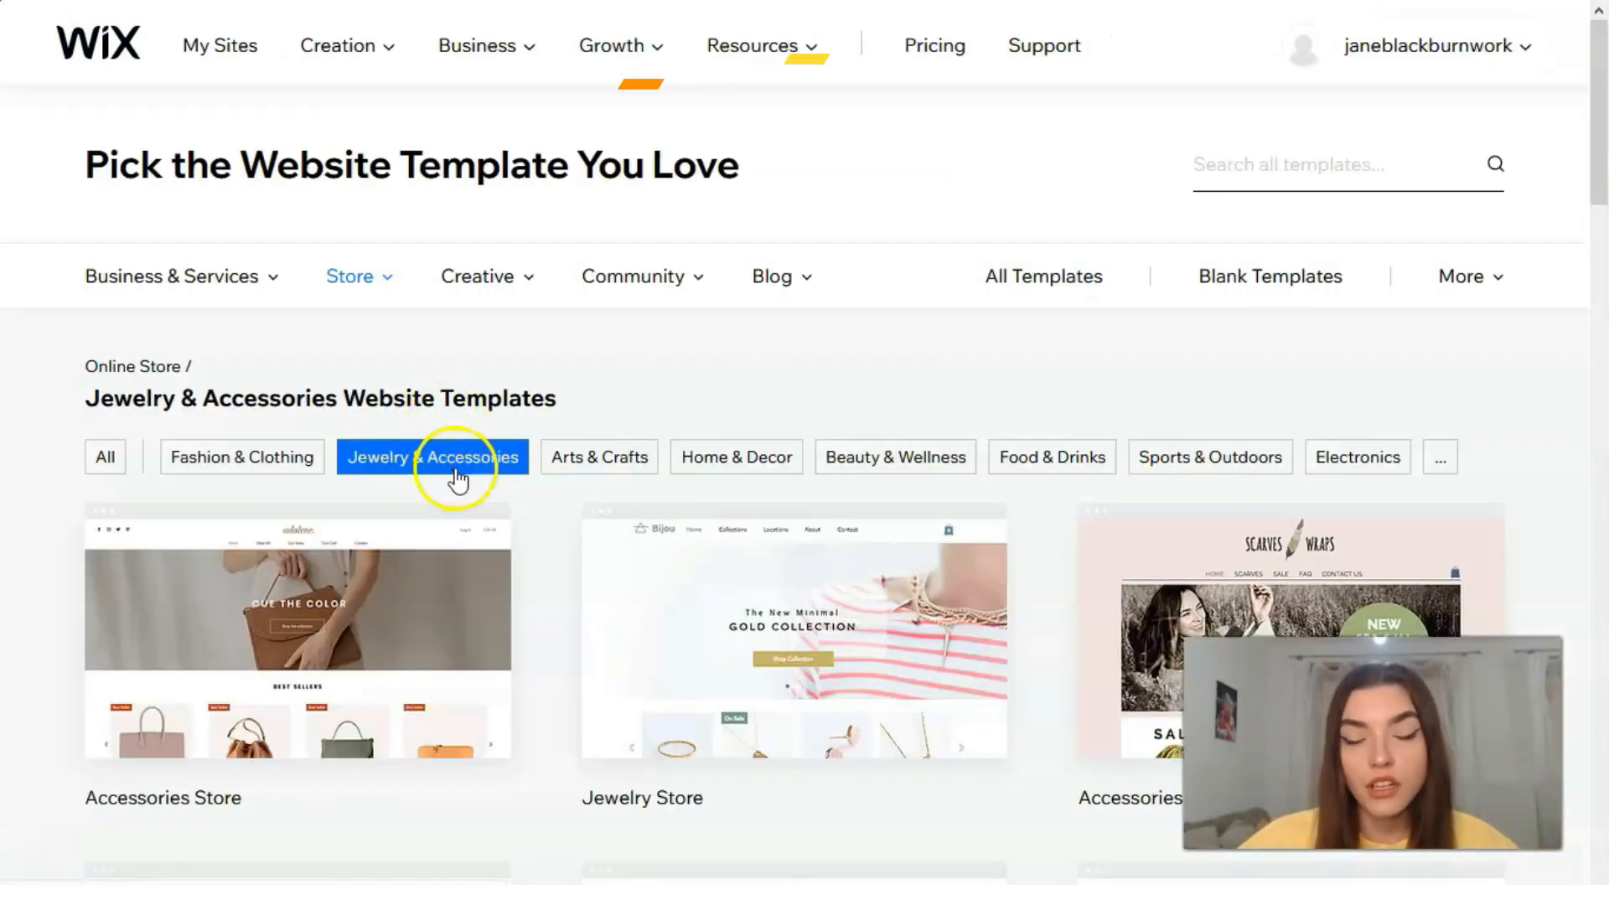
Step: Filter the store templates to Arts & Crafts and open the full demo of the Poster Shop template from its preview
left_click(595, 486)
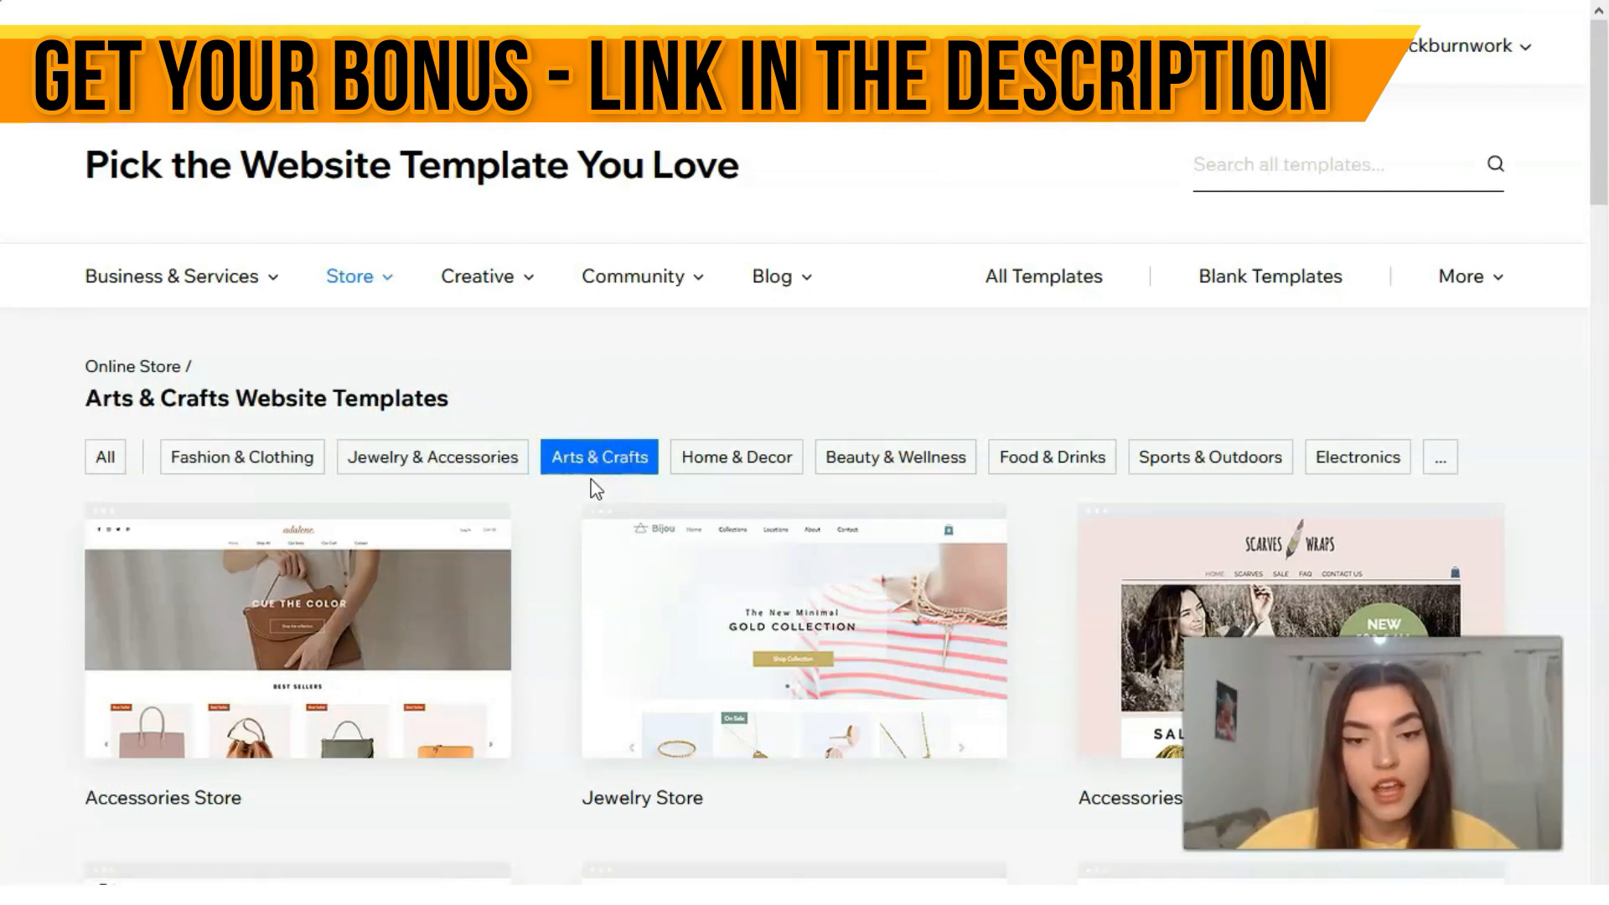
scroll(597, 515, "down", 3)
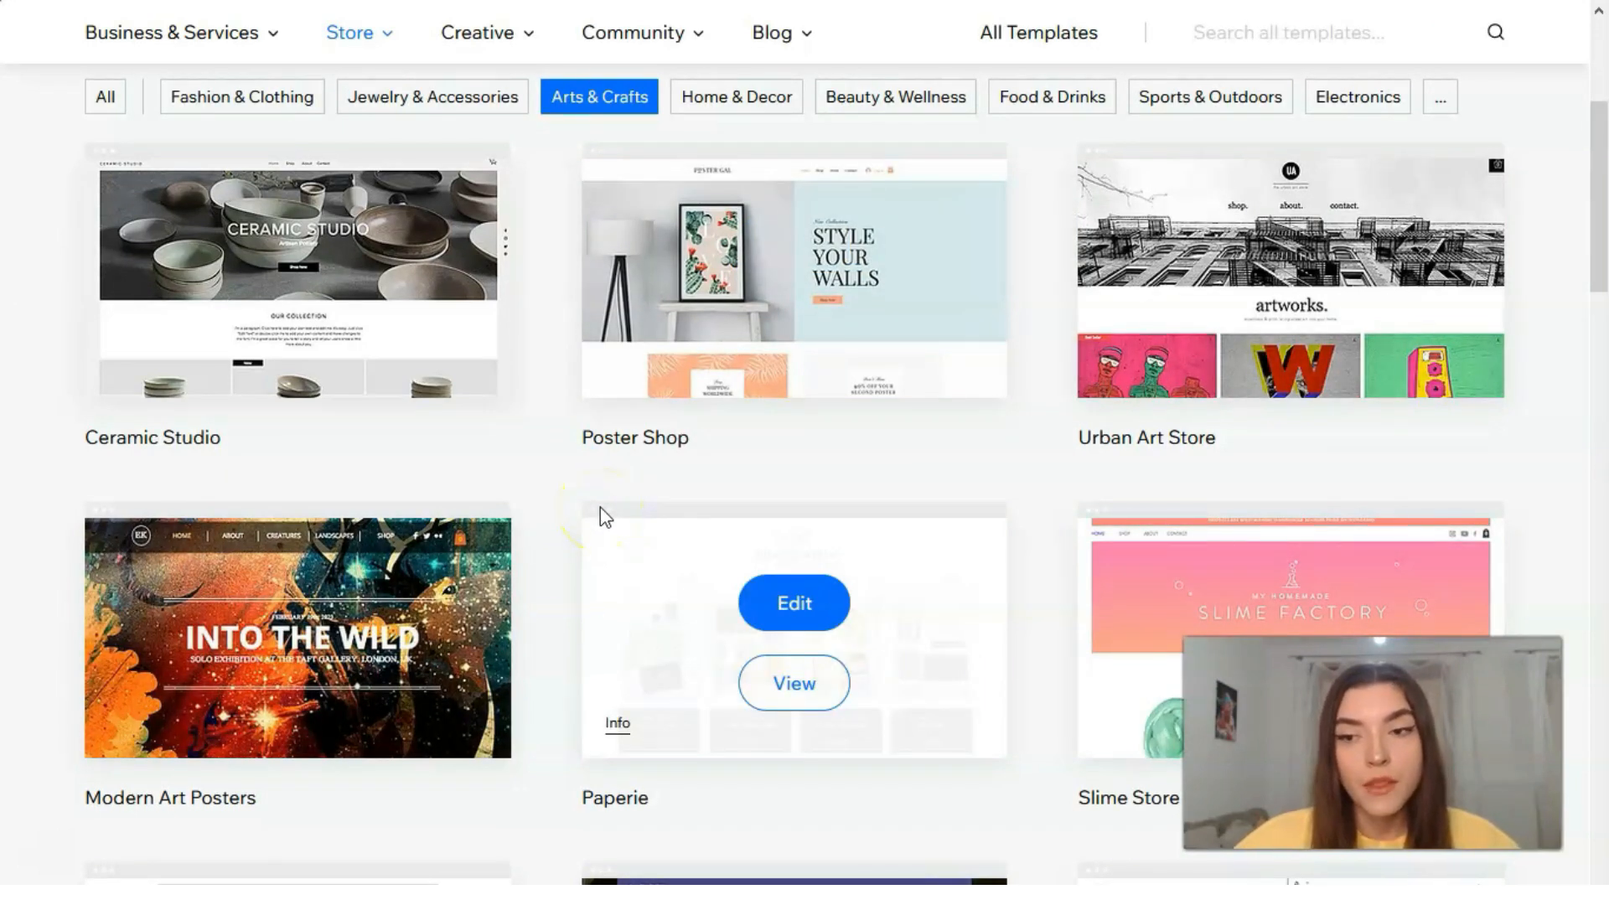
mouse_move(823, 377)
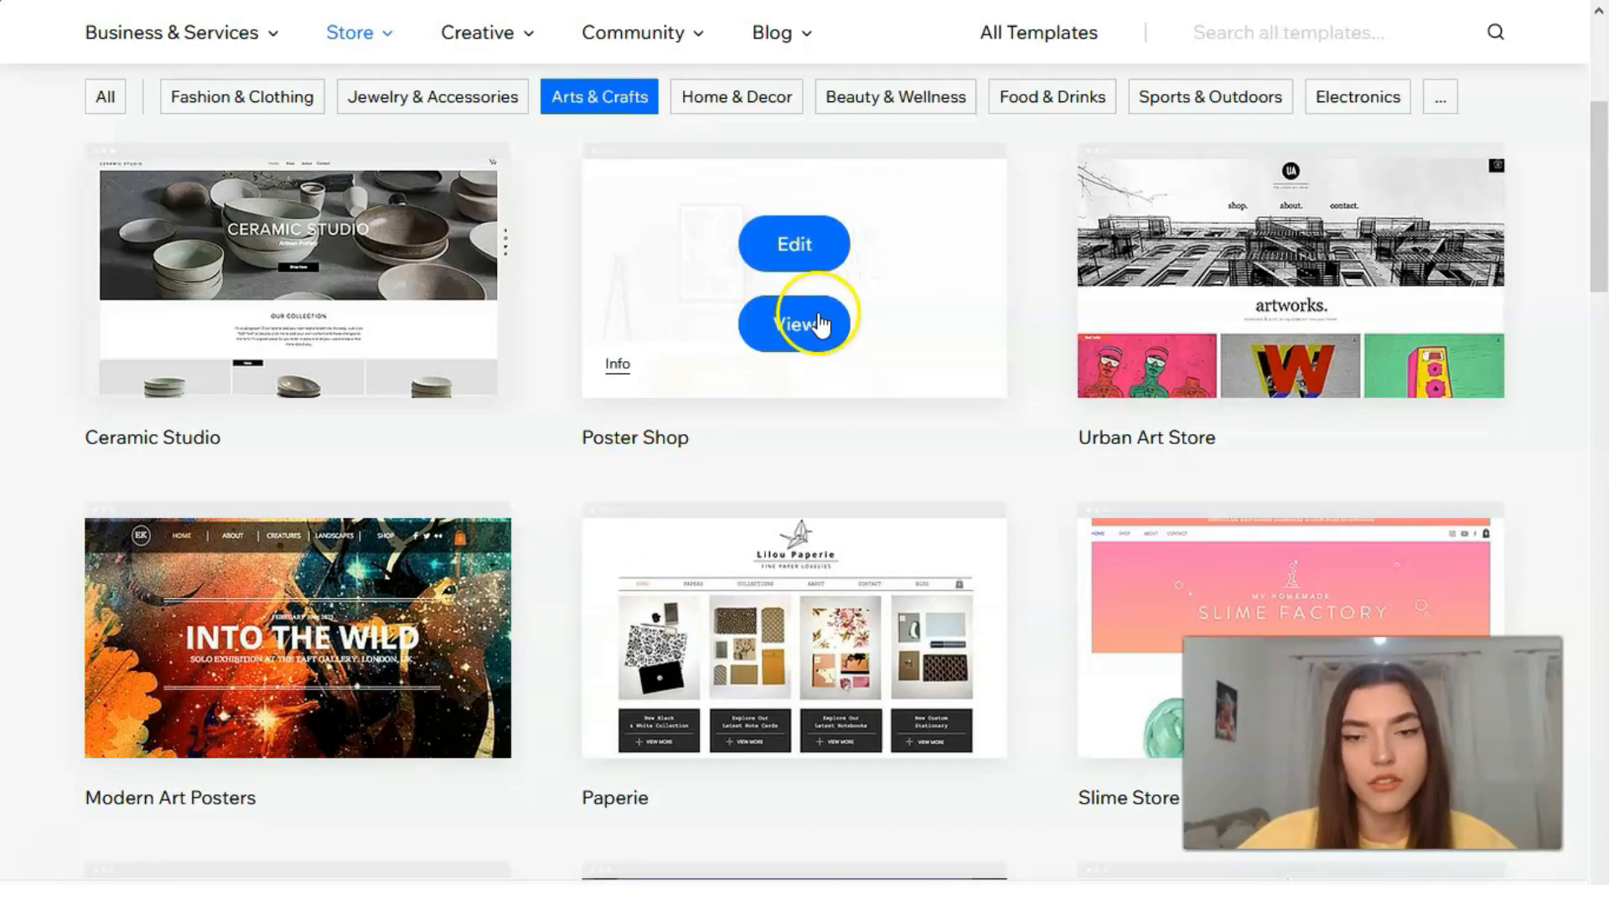
left_click(819, 325)
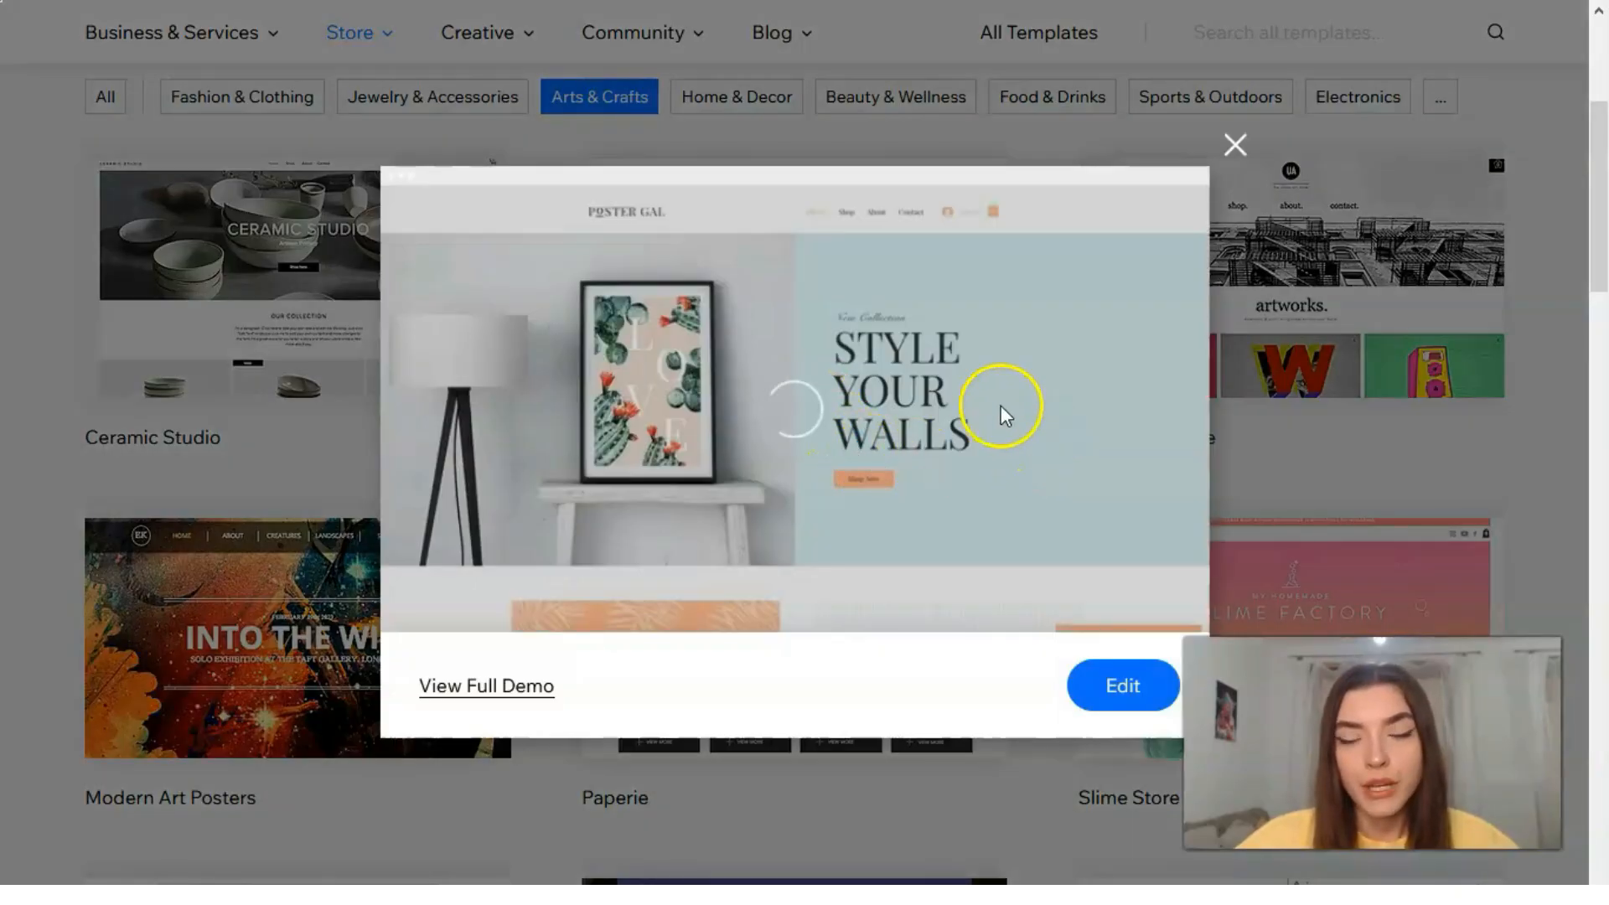
scroll(968, 456, "down", 3)
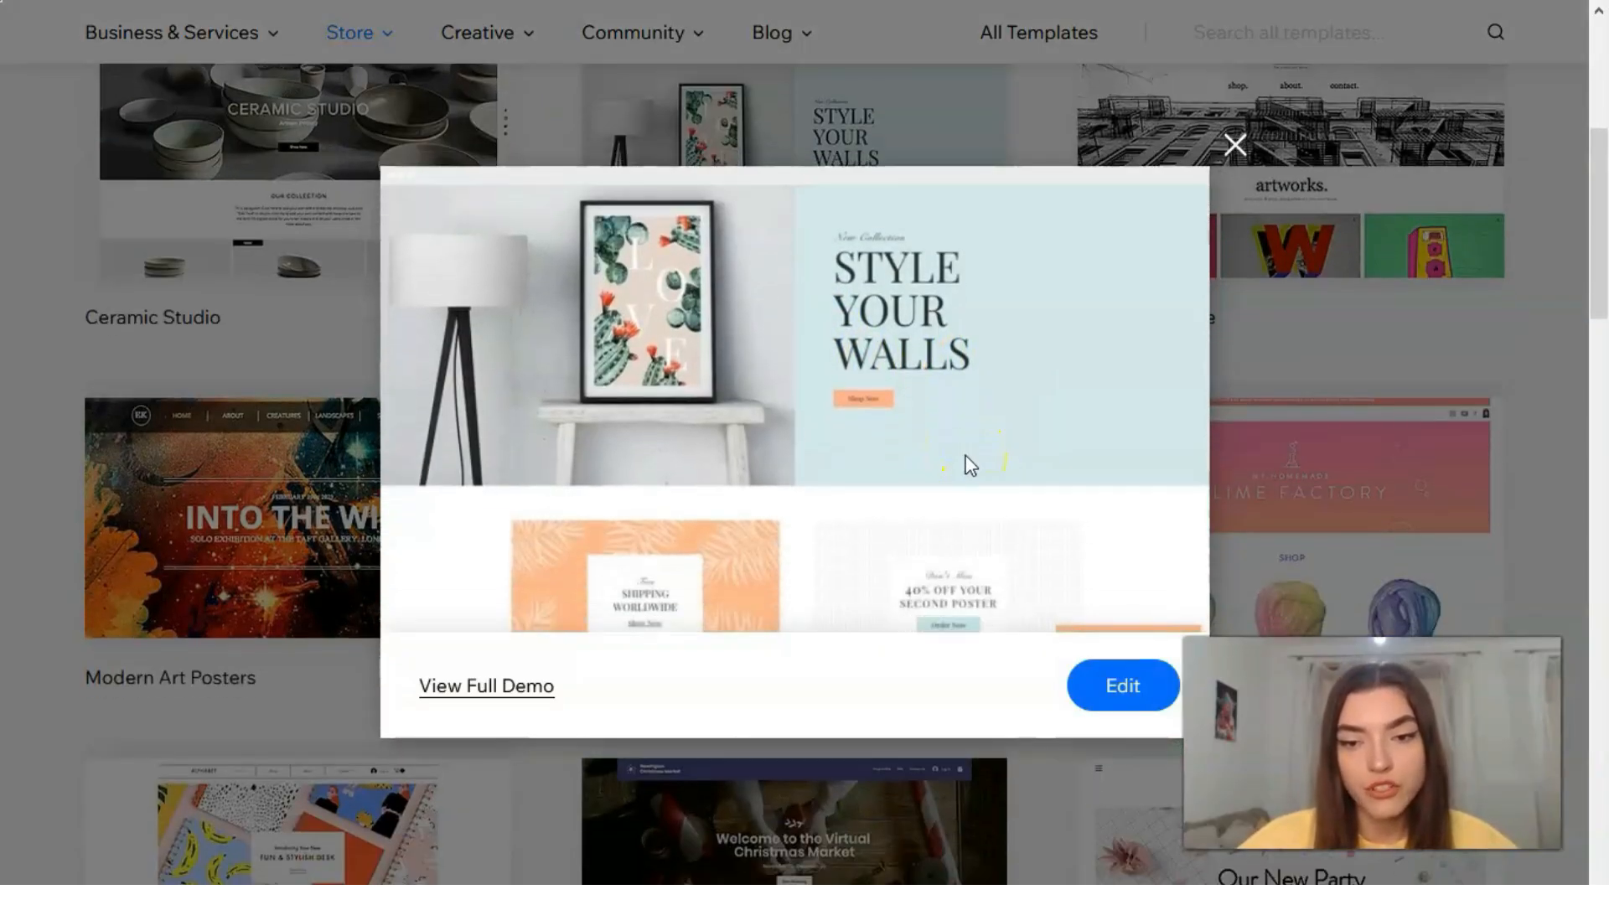
scroll(310, 875, "up", 1)
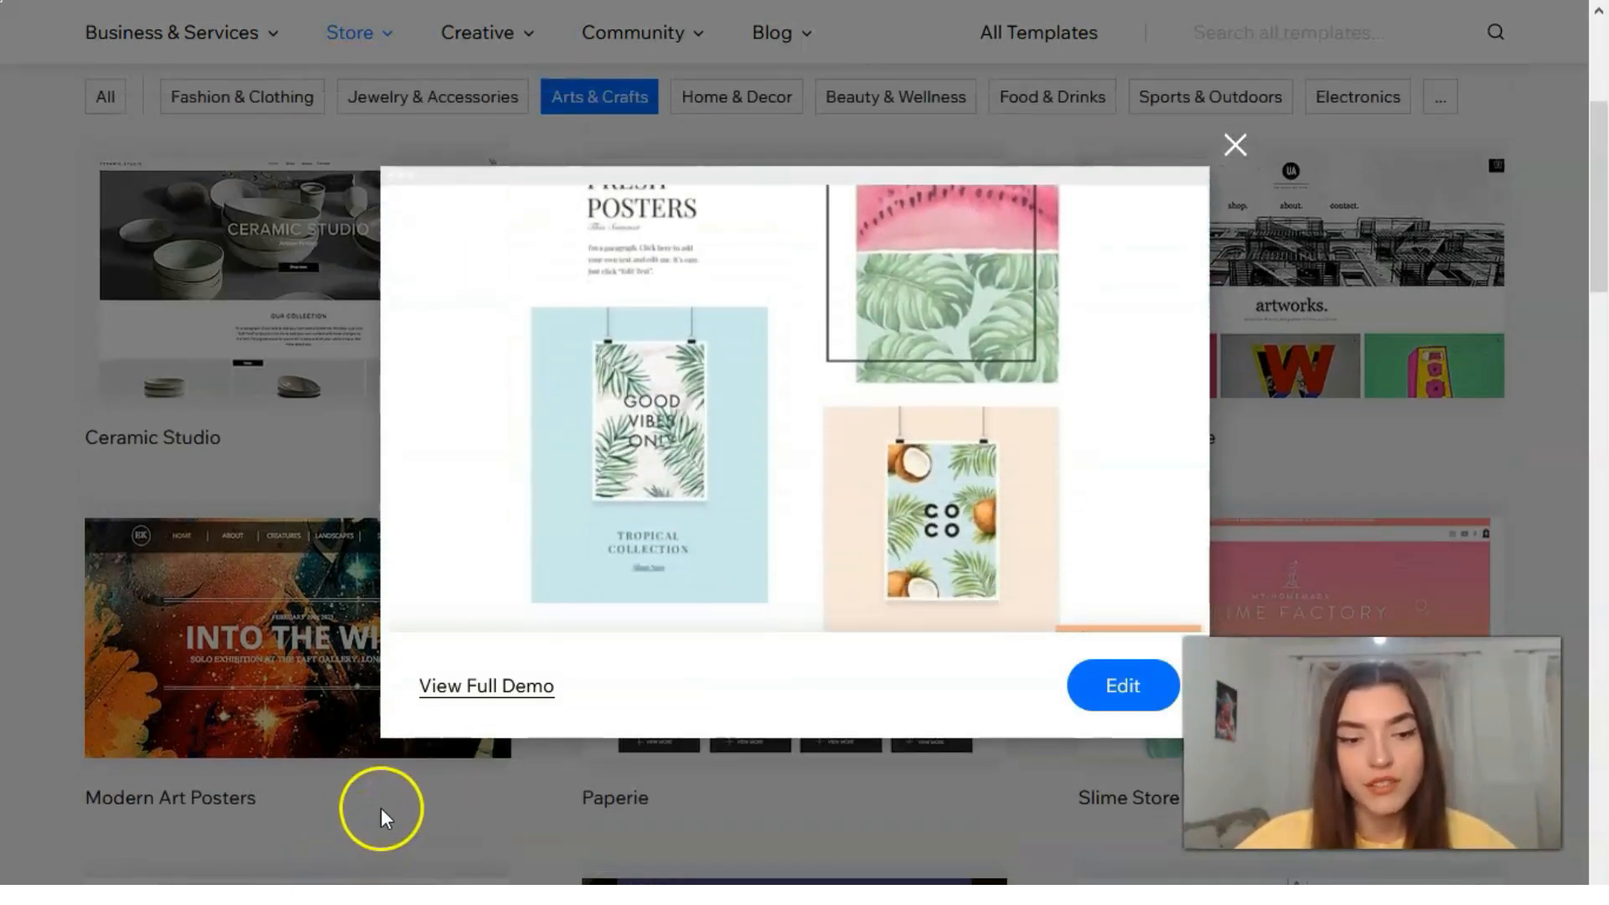
left_click(511, 687)
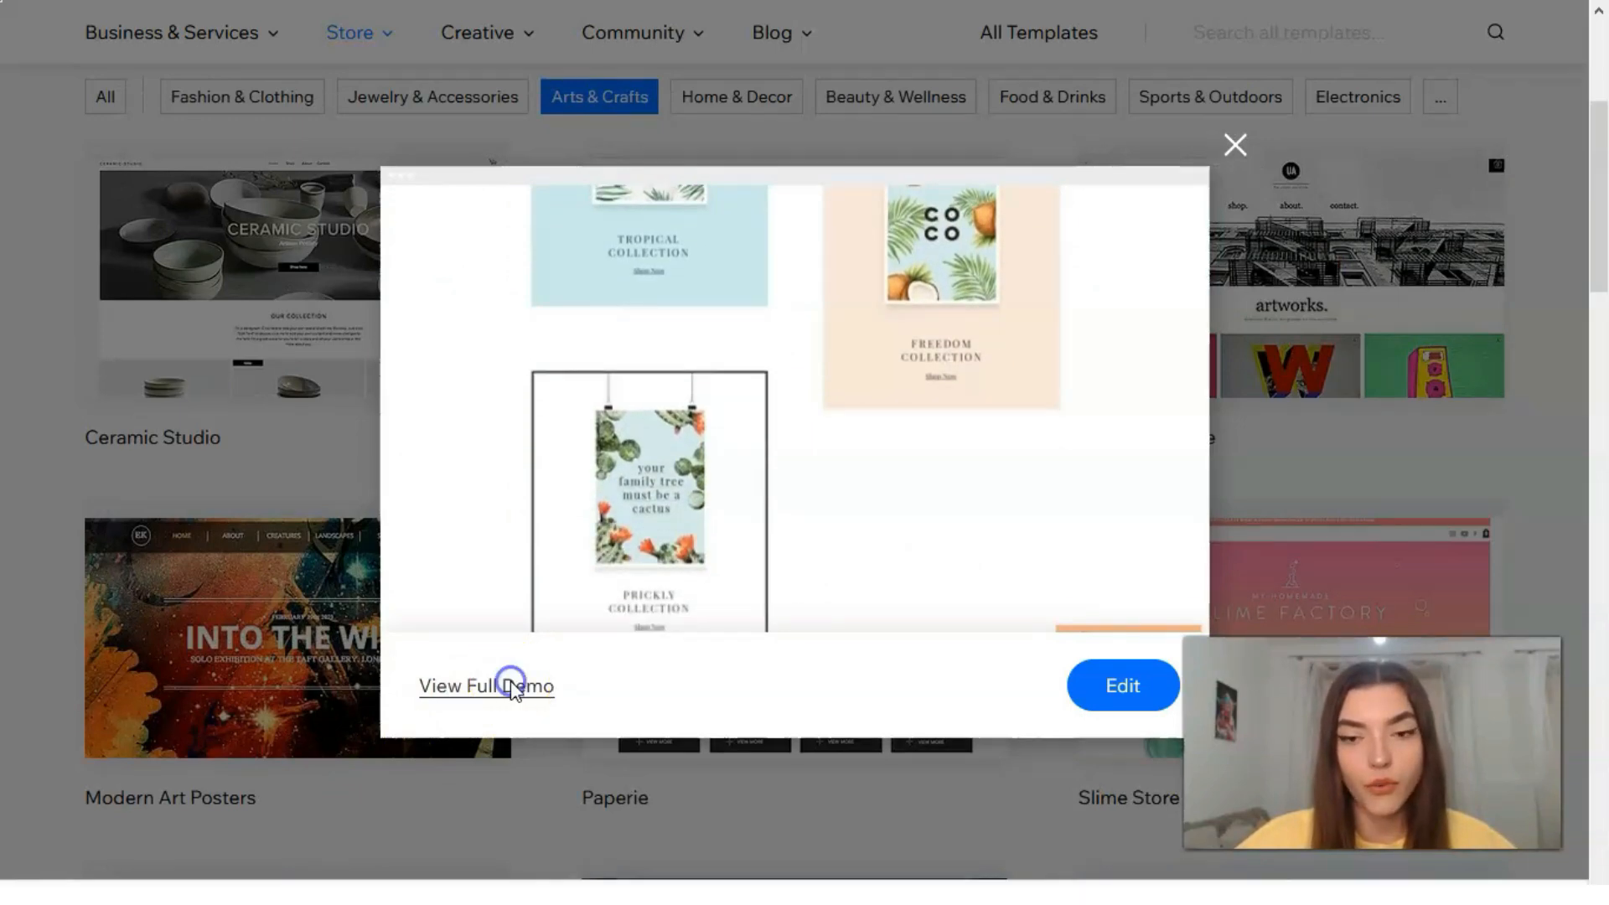
left_click(46, 850)
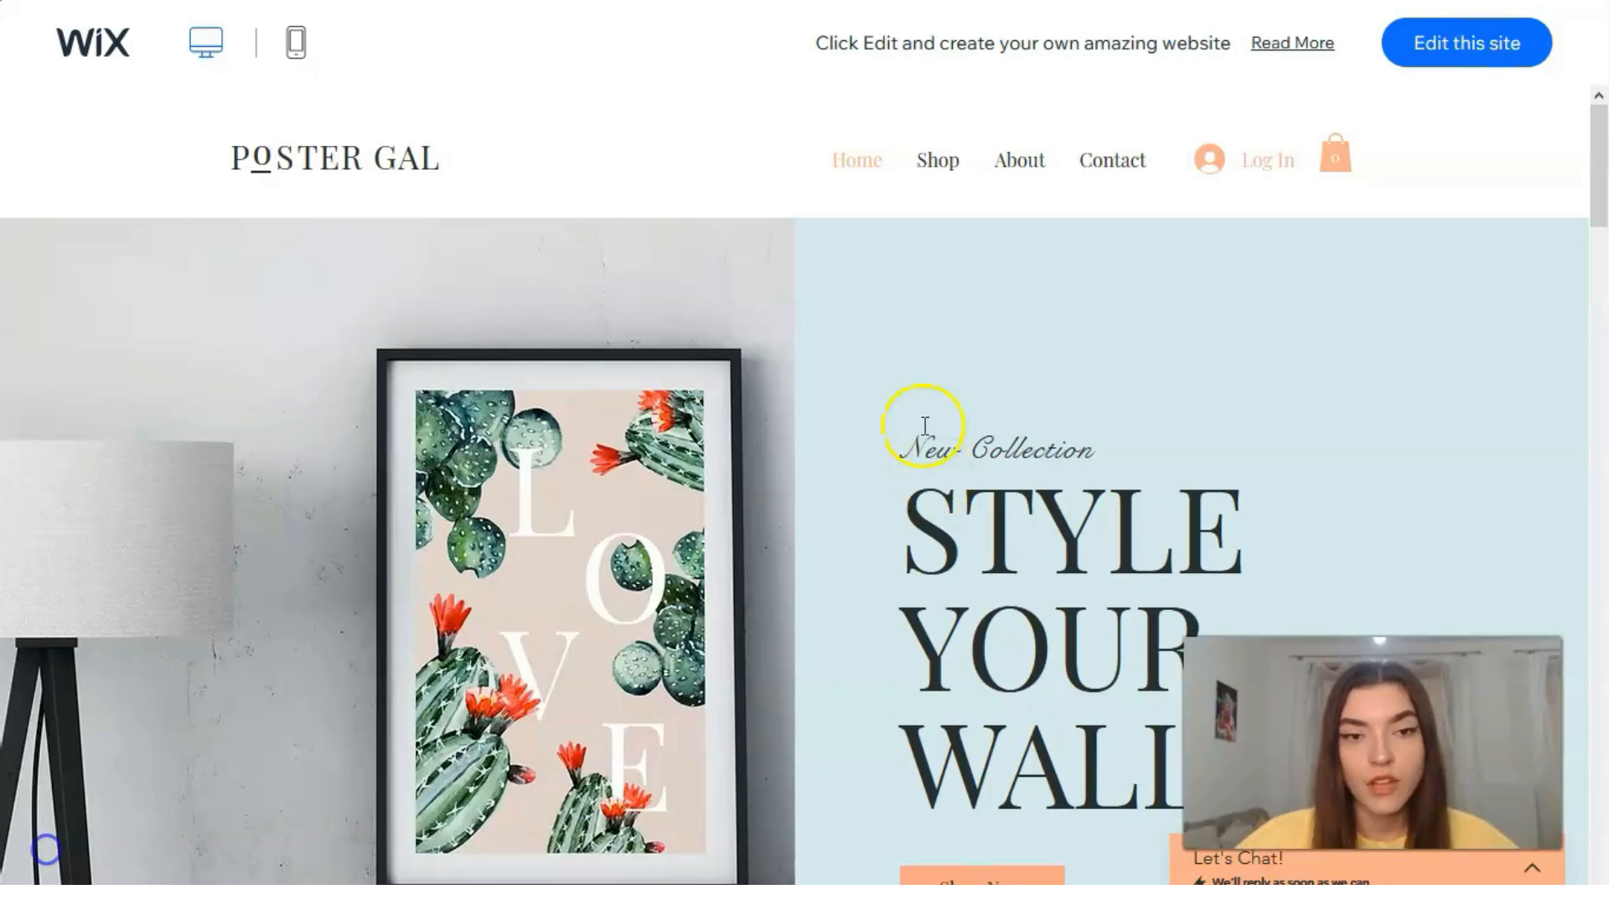
Step: Examine the Poster Gal demo's home page, including its promotions, poster collections, image gallery and footer
scroll(1167, 327, "down", 5)
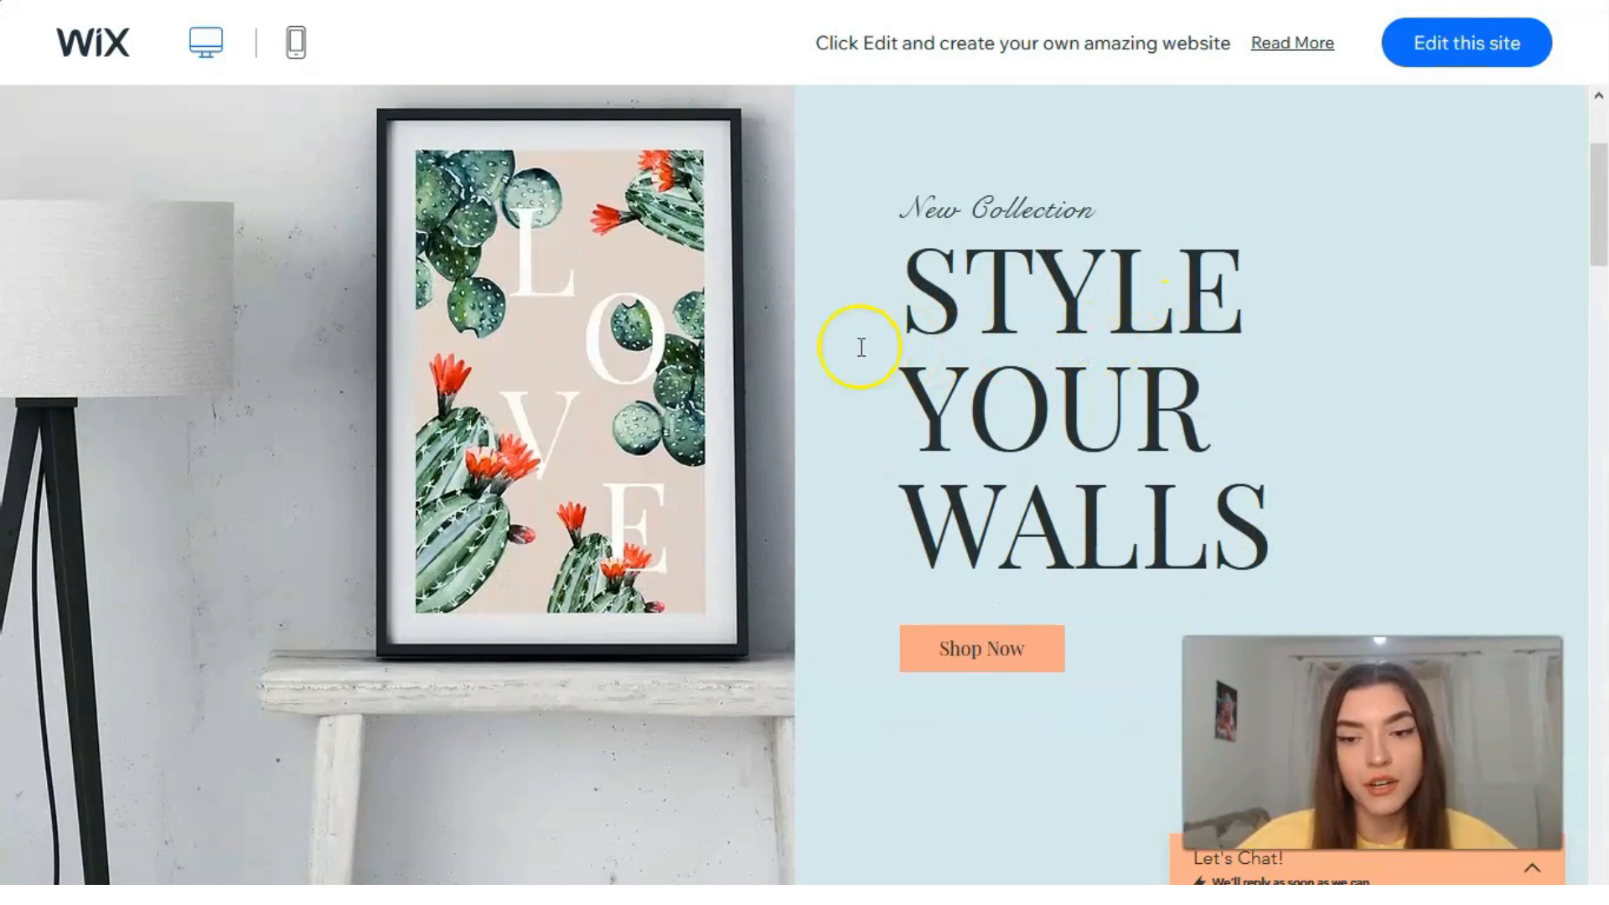
scroll(1017, 458, "down", 12)
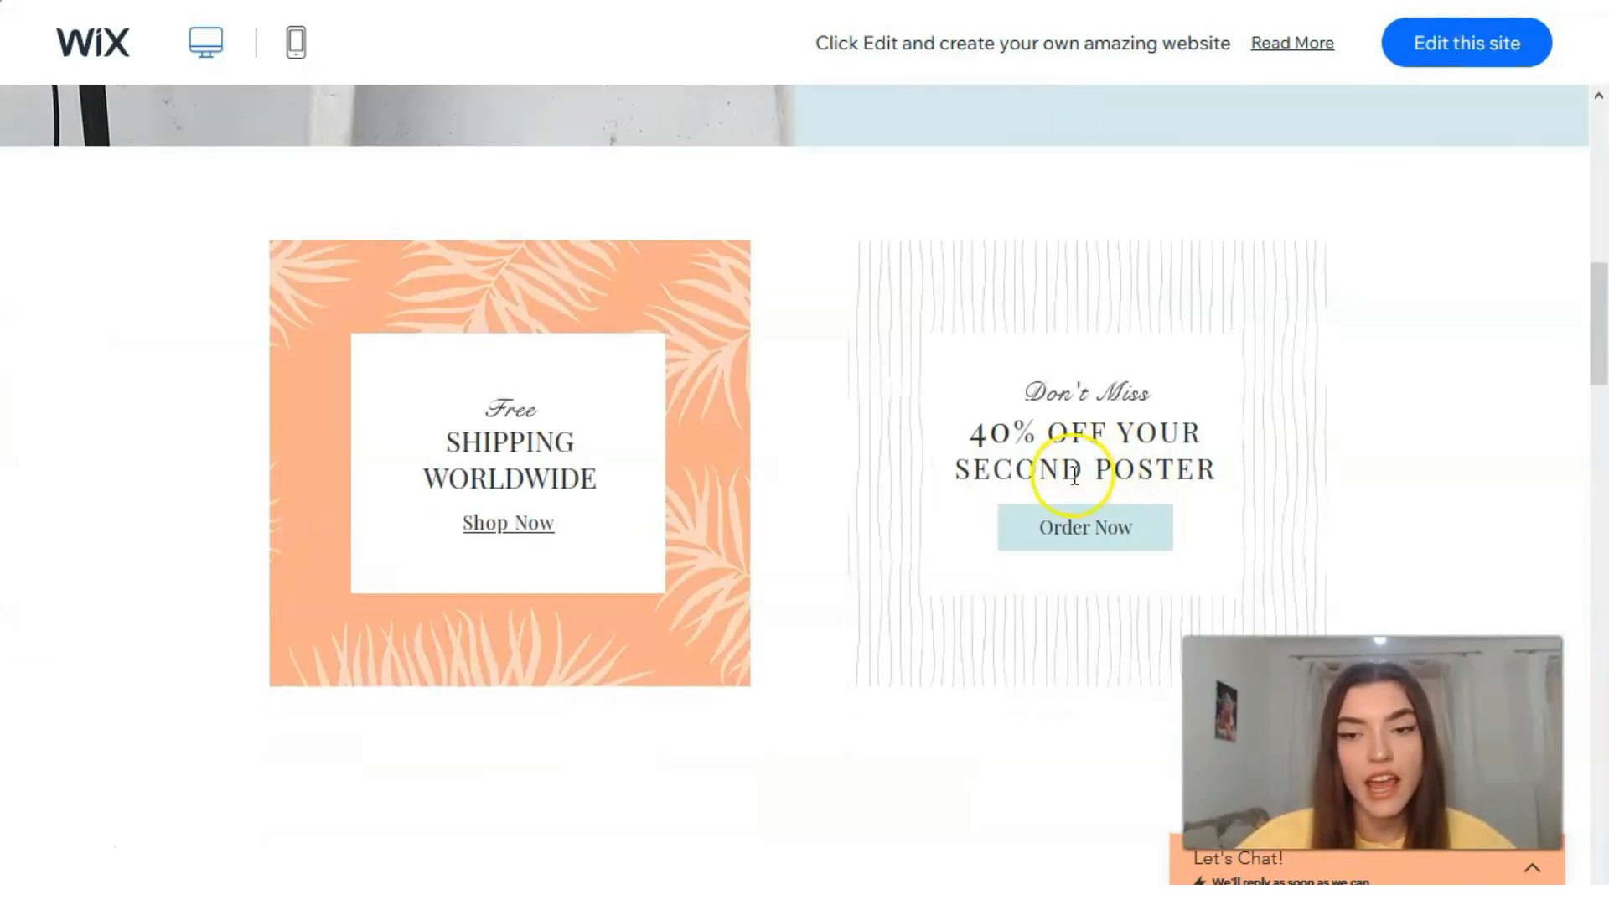
scroll(1052, 475, "down", 8)
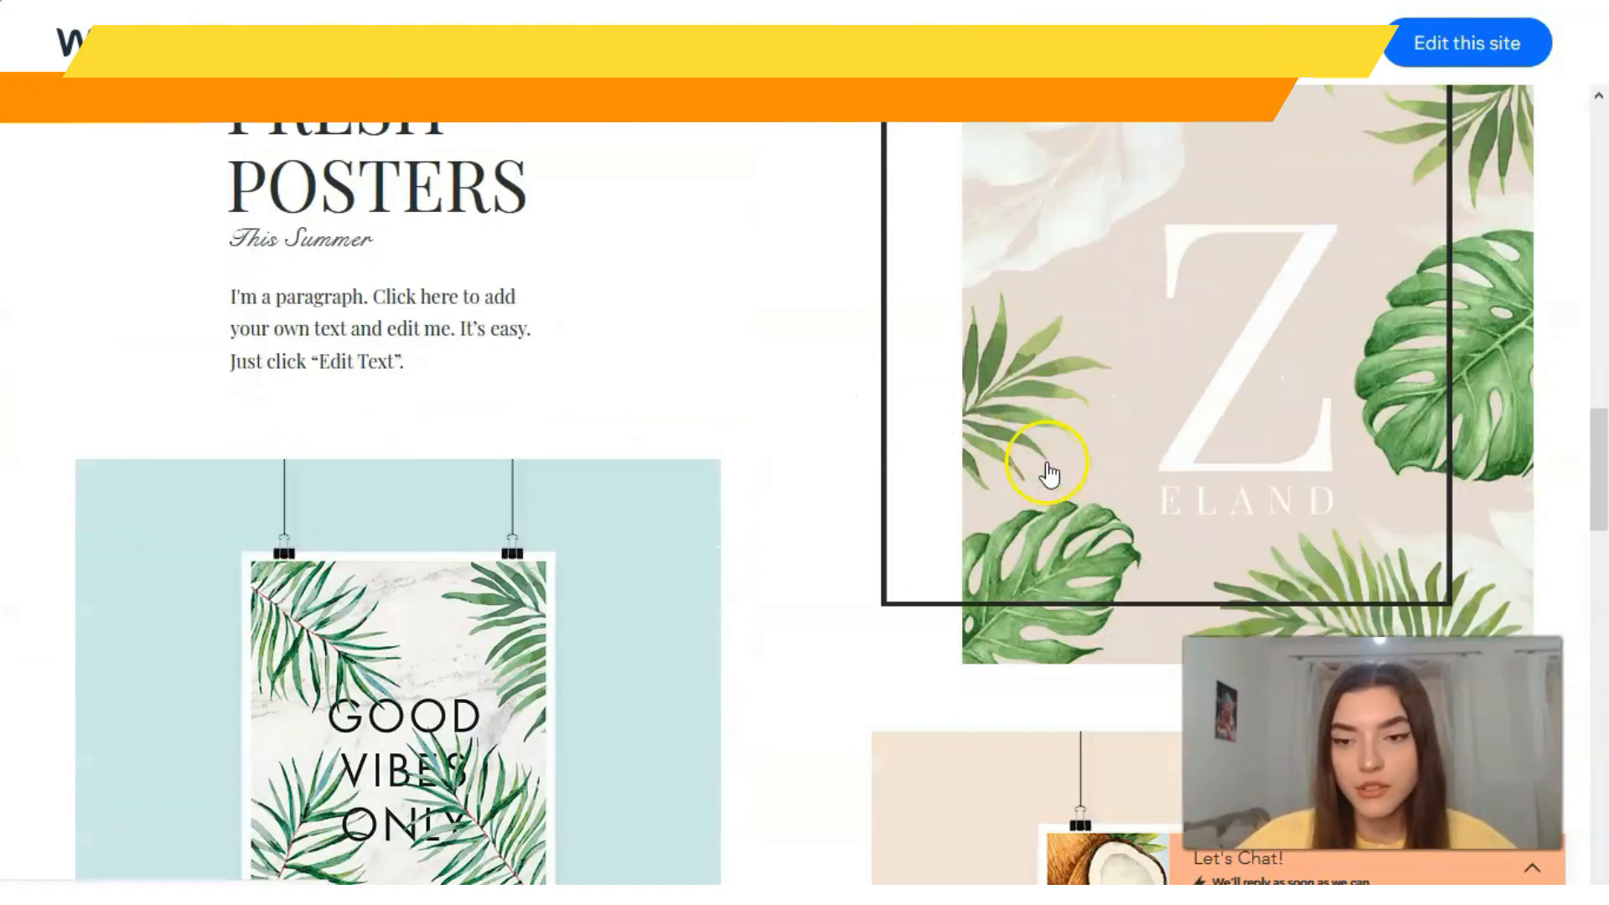
scroll(980, 467, "up", 5)
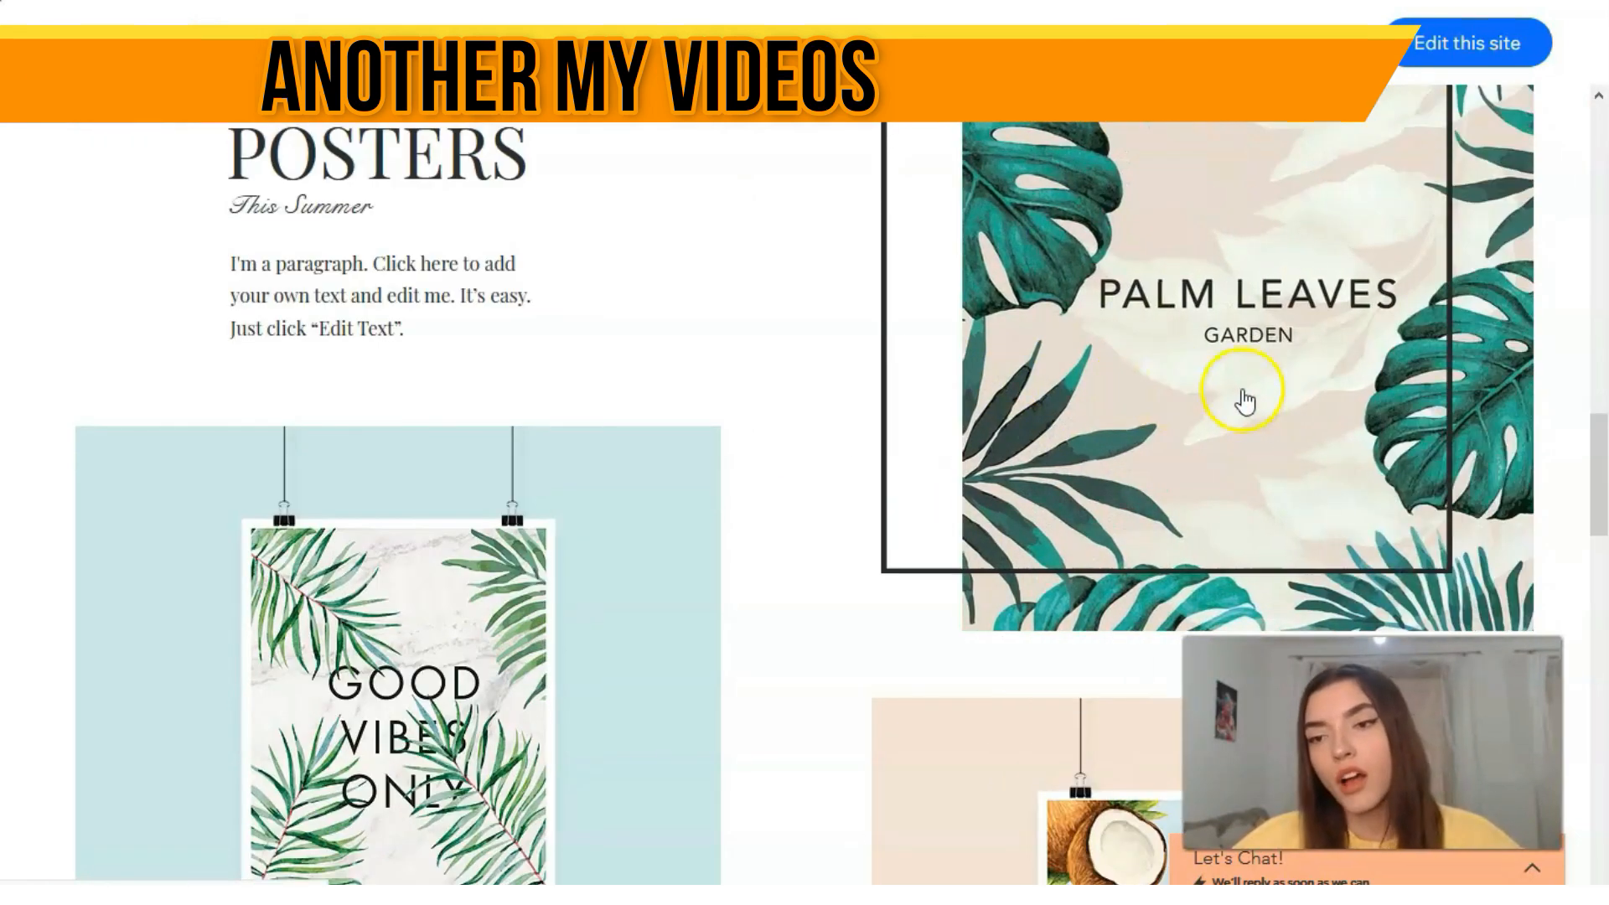
scroll(1245, 398, "down", 9)
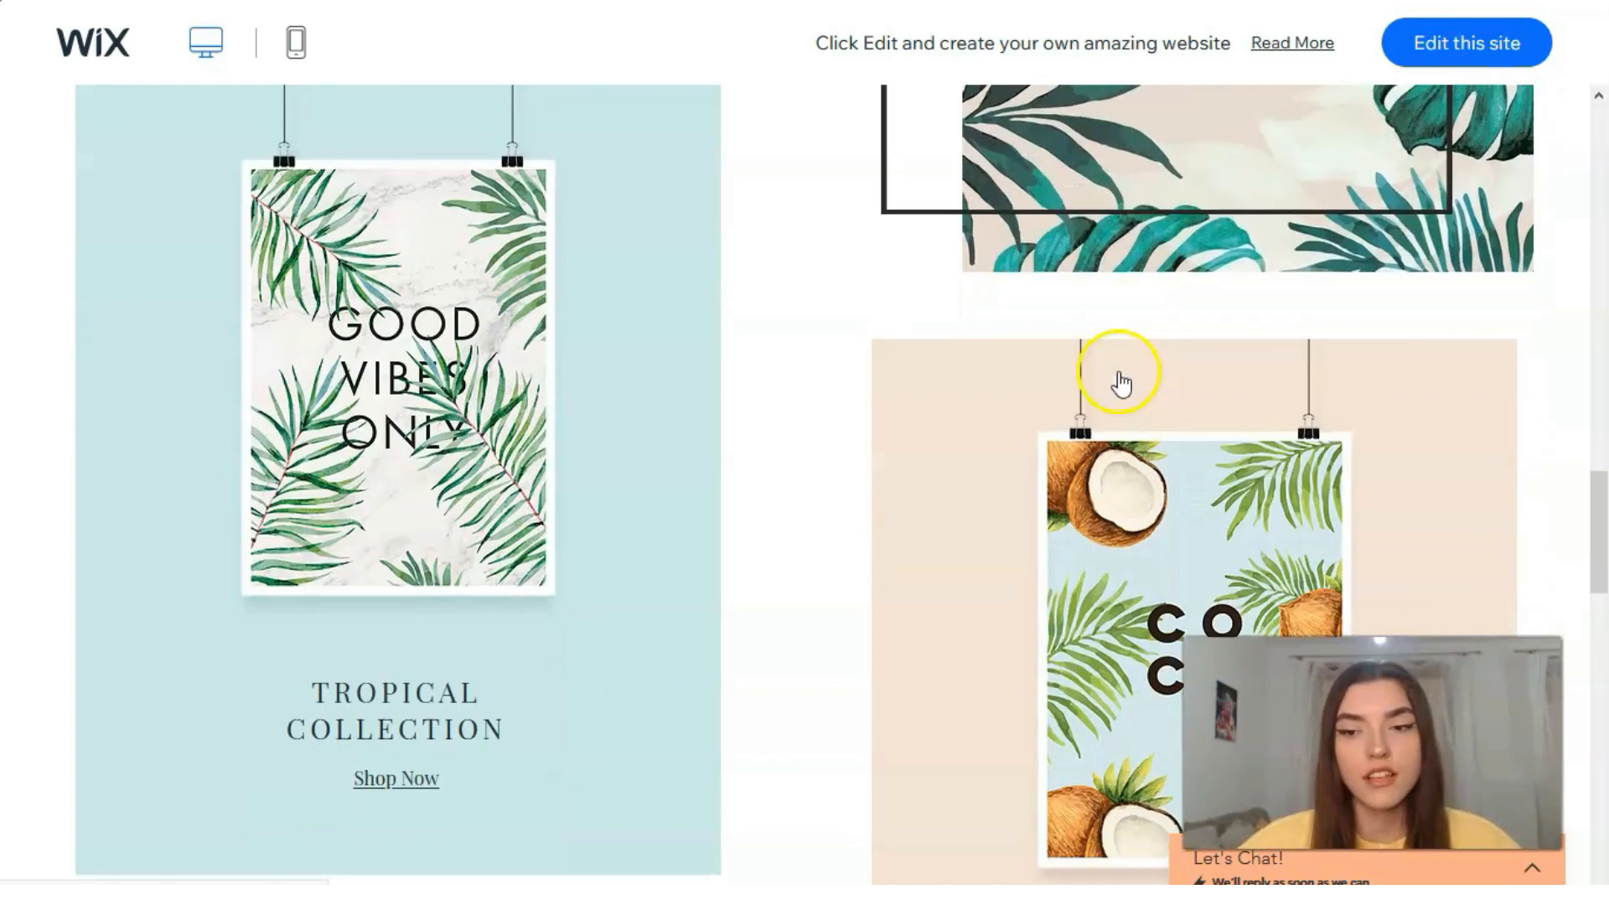
scroll(1078, 389, "down", 11)
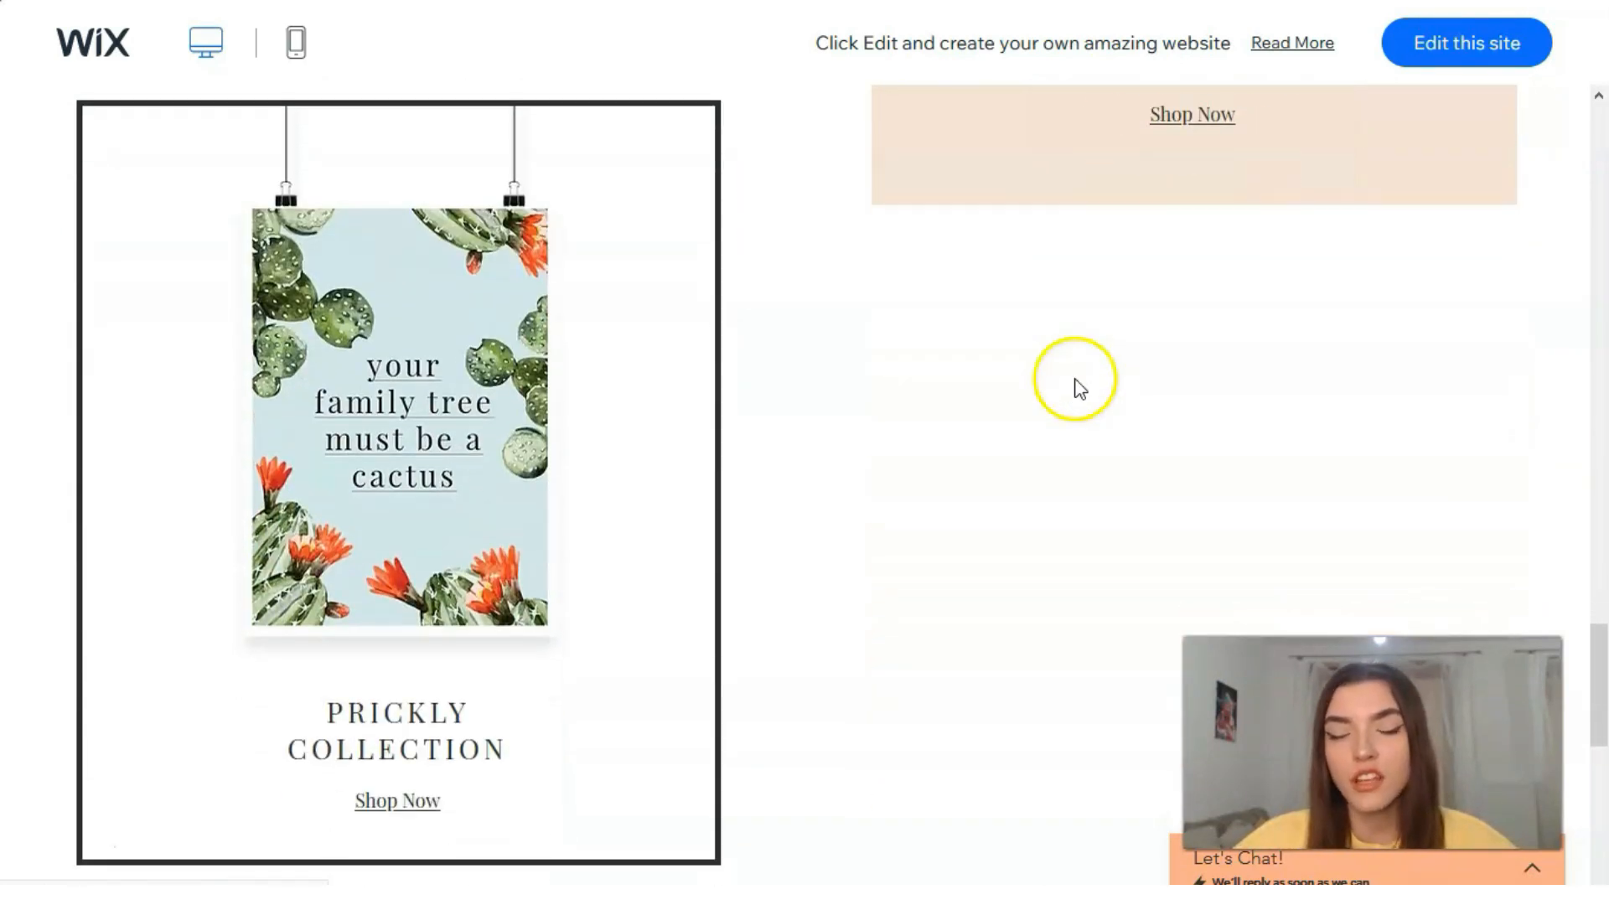
scroll(1079, 387, "down", 3)
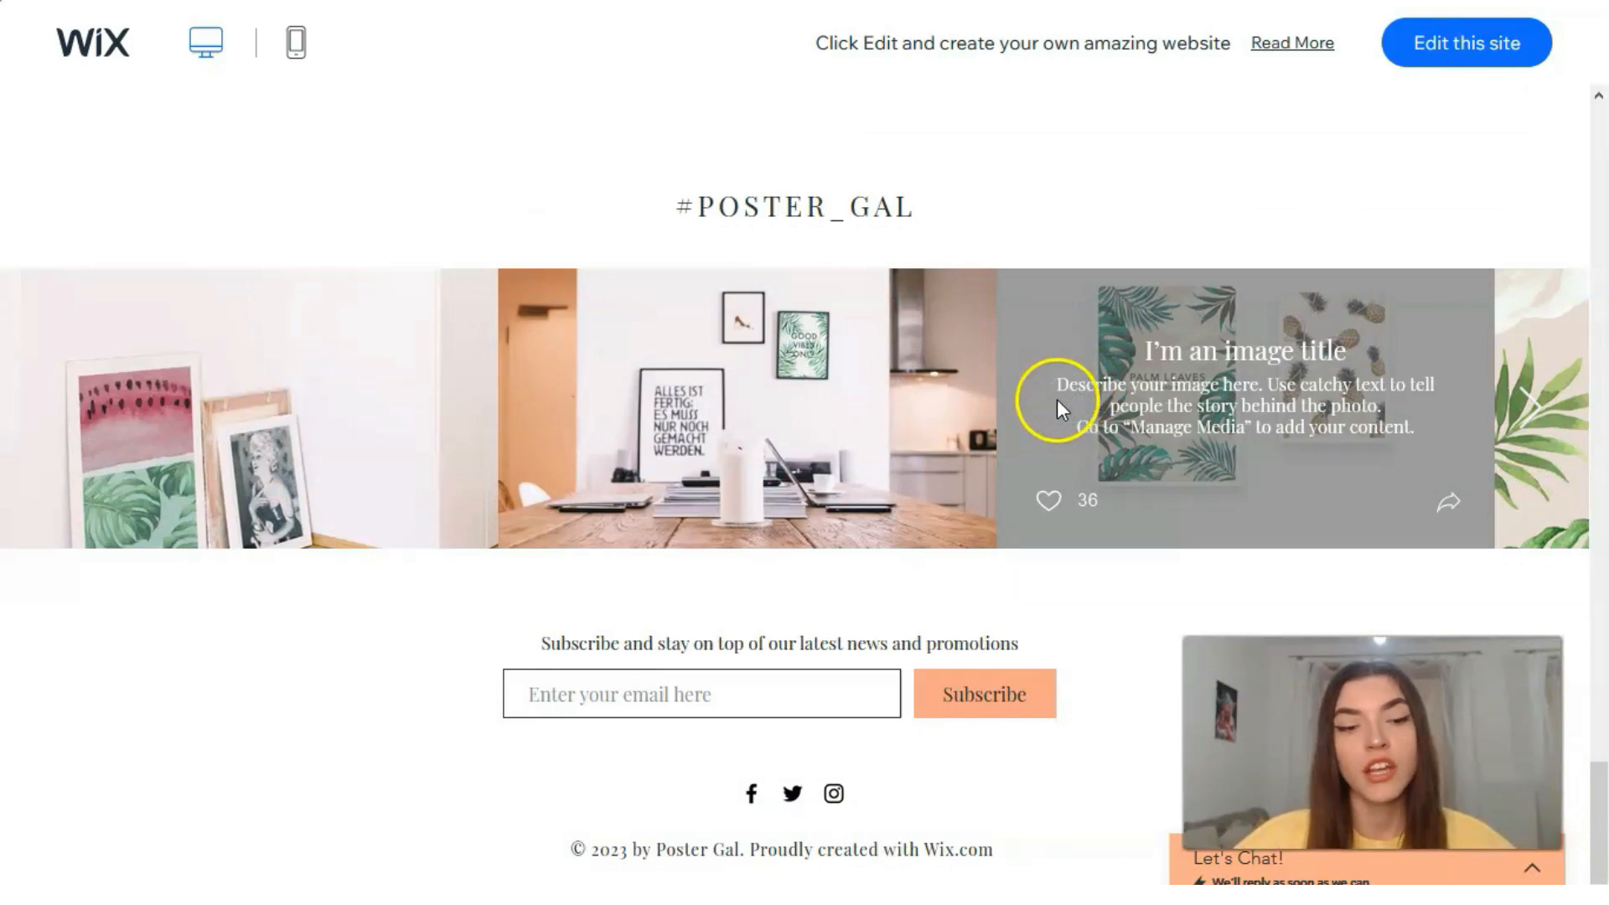
Step: Preview the Poster Gal demo in its mobile layout down to the subscribe form and return to the template gallery
scroll(1048, 395, "up", 1)
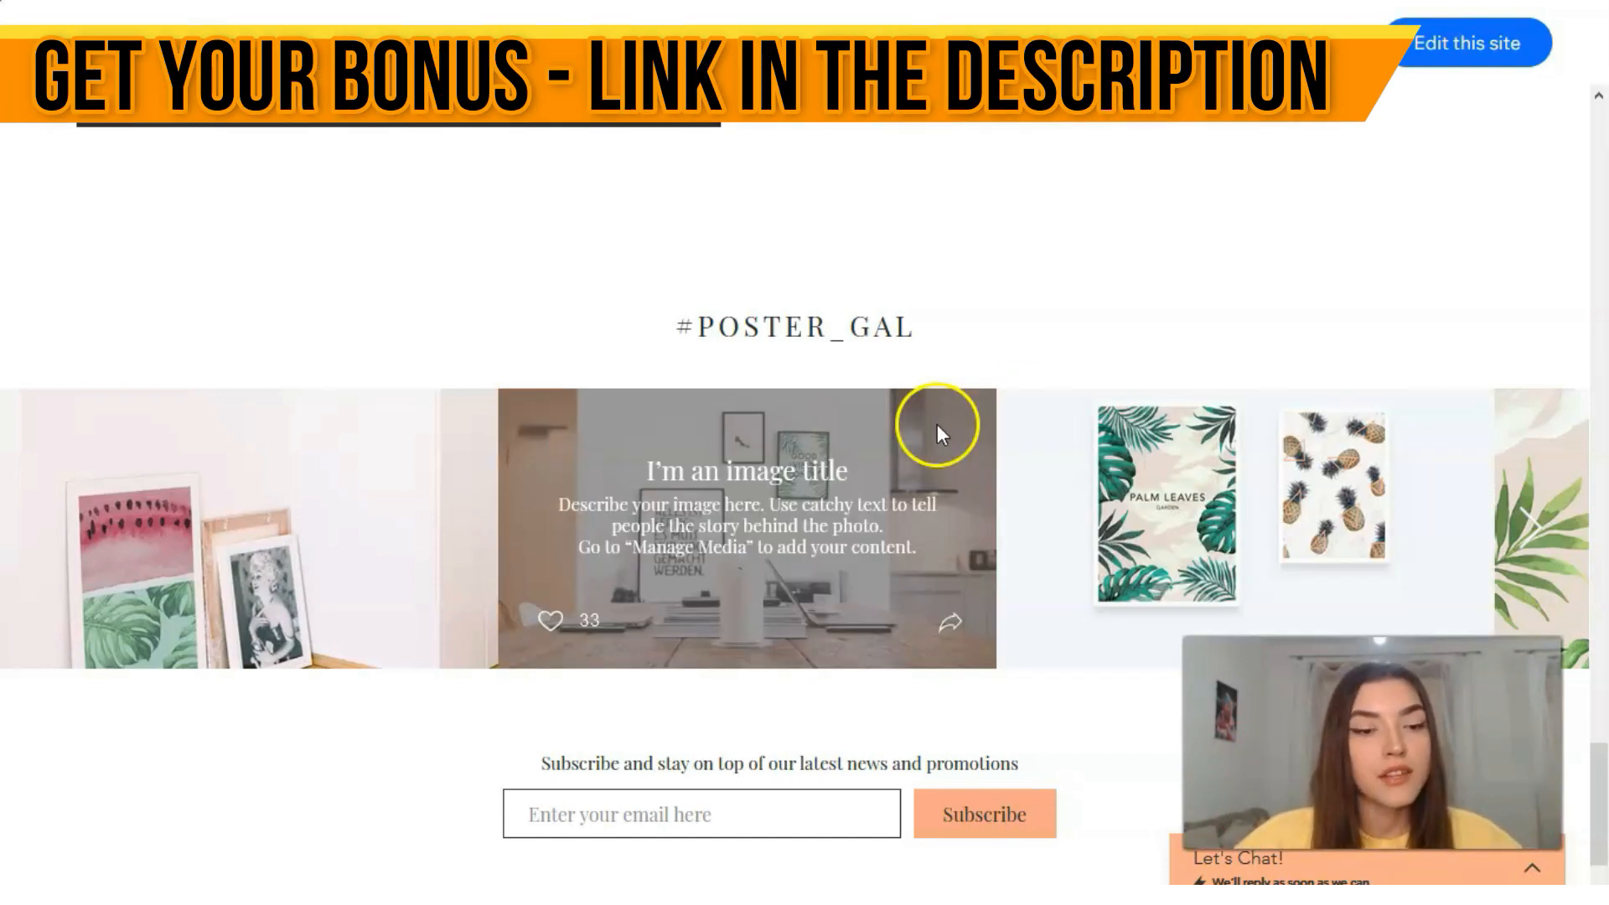
left_click(296, 44)
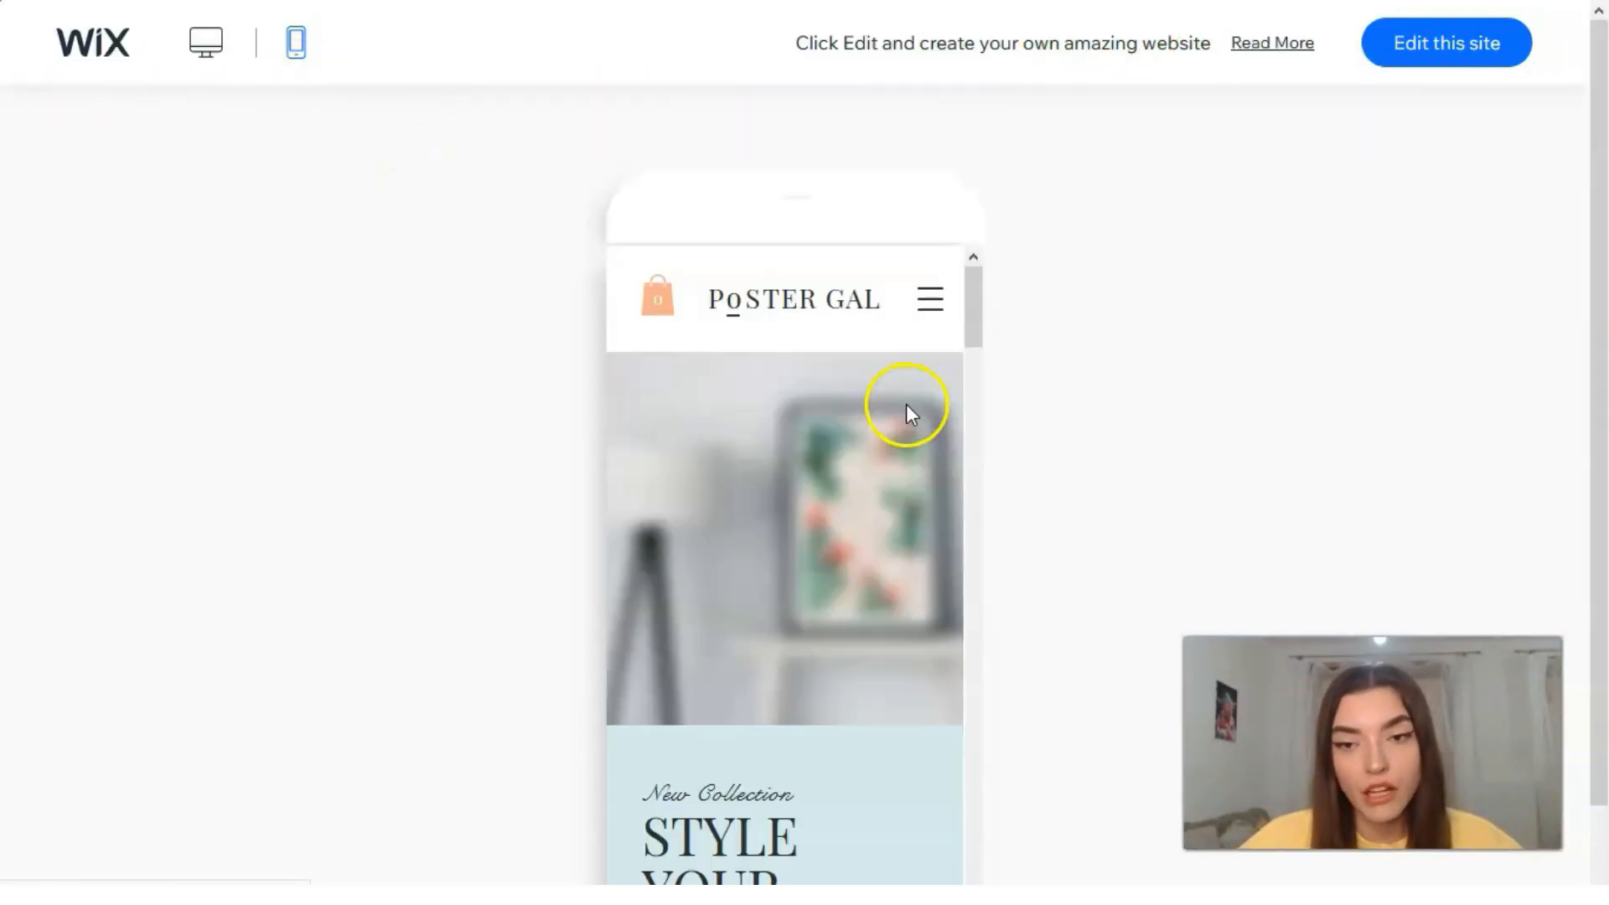
left_click_drag(975, 300, 1003, 820)
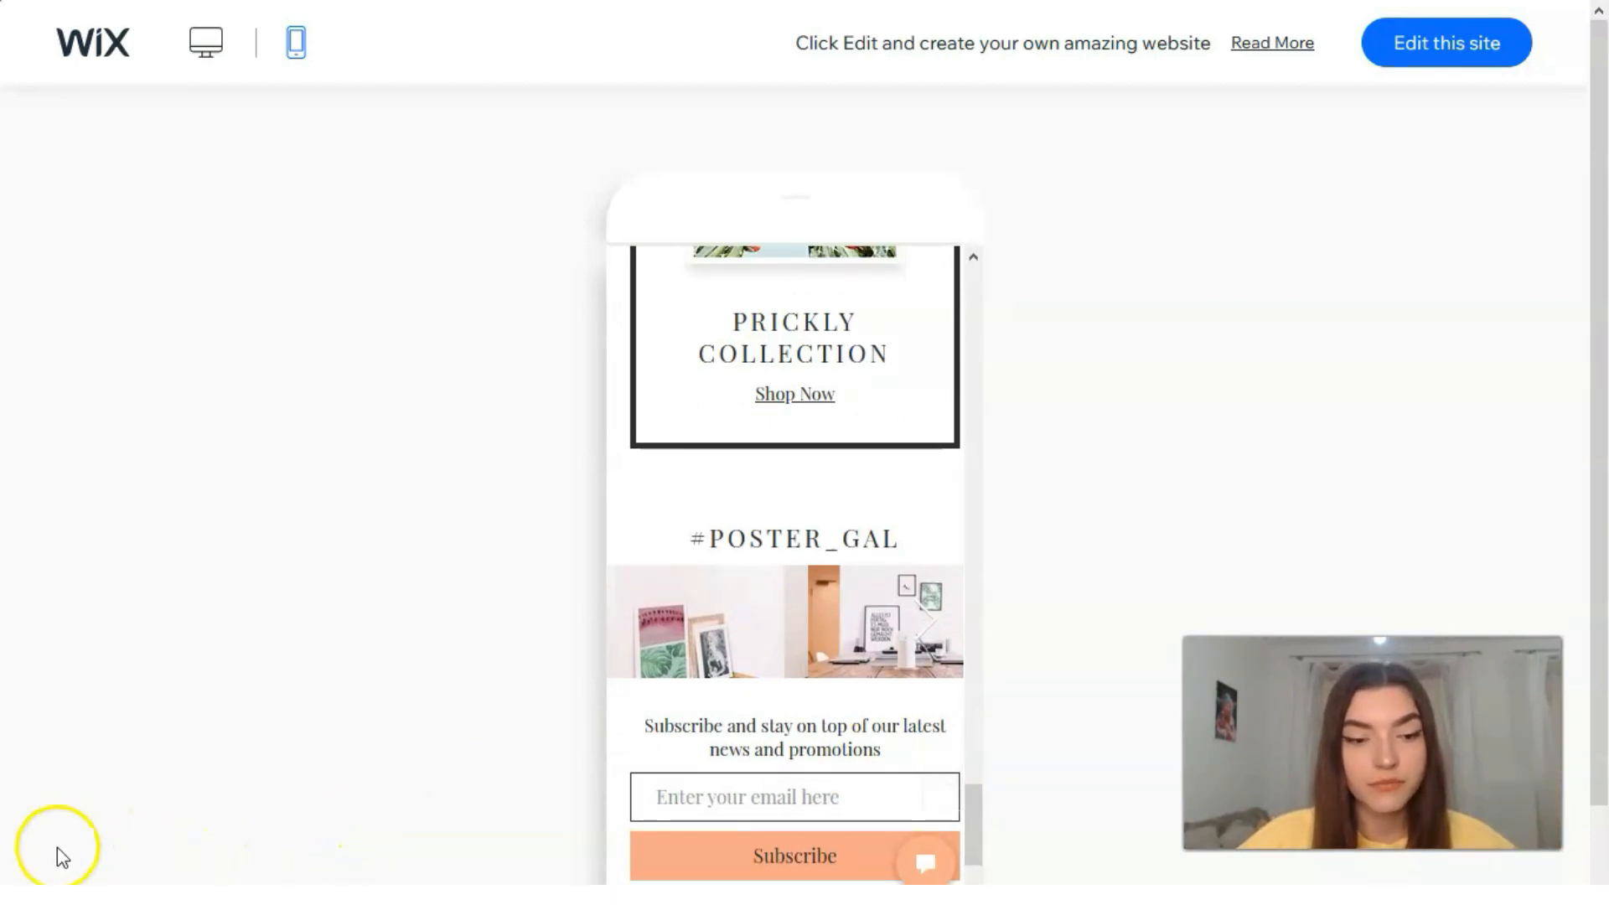
left_click(56, 847)
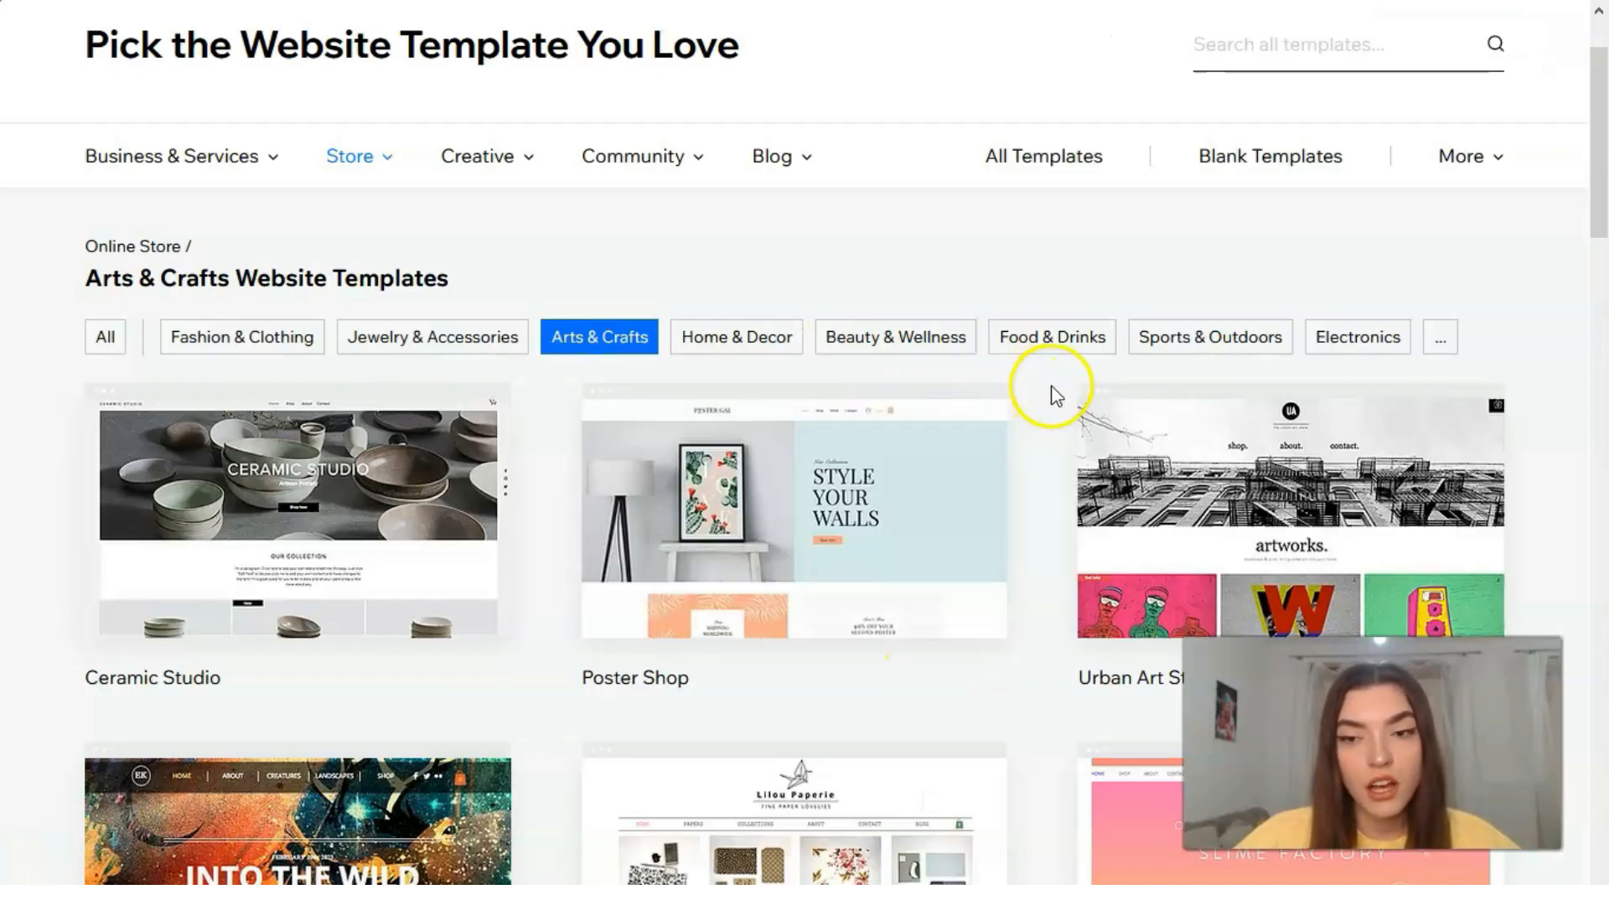
Step: Filter the store templates to Food & Drinks and look through the listed designs
left_click(1032, 337)
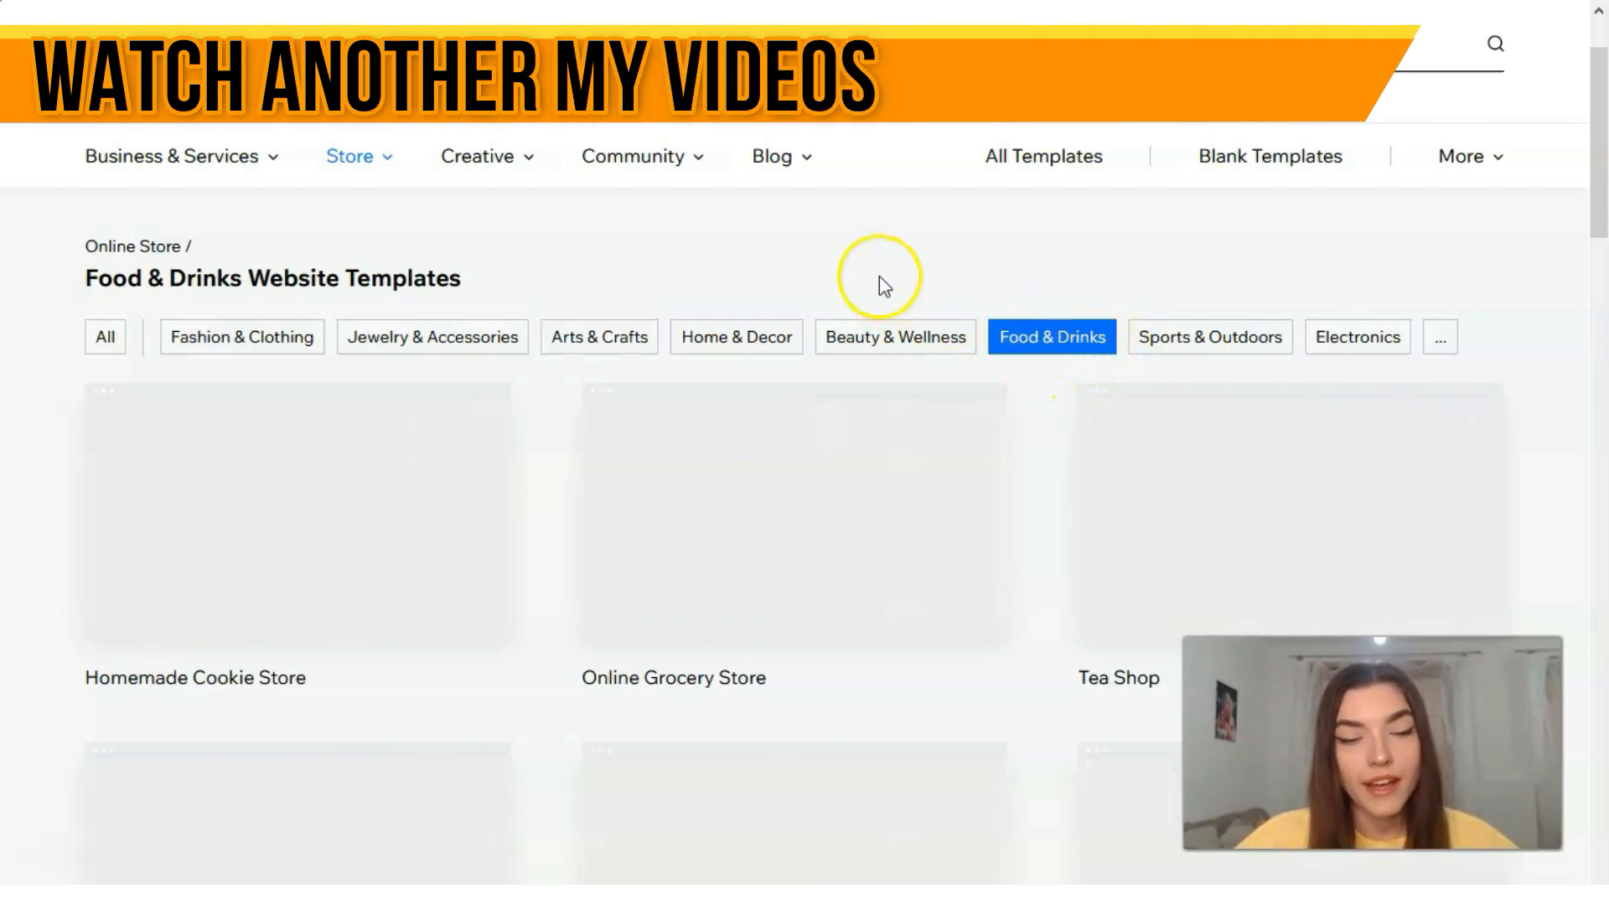
scroll(888, 281, "down", 1)
scroll(889, 276, "down", 1)
scroll(892, 274, "down", 3)
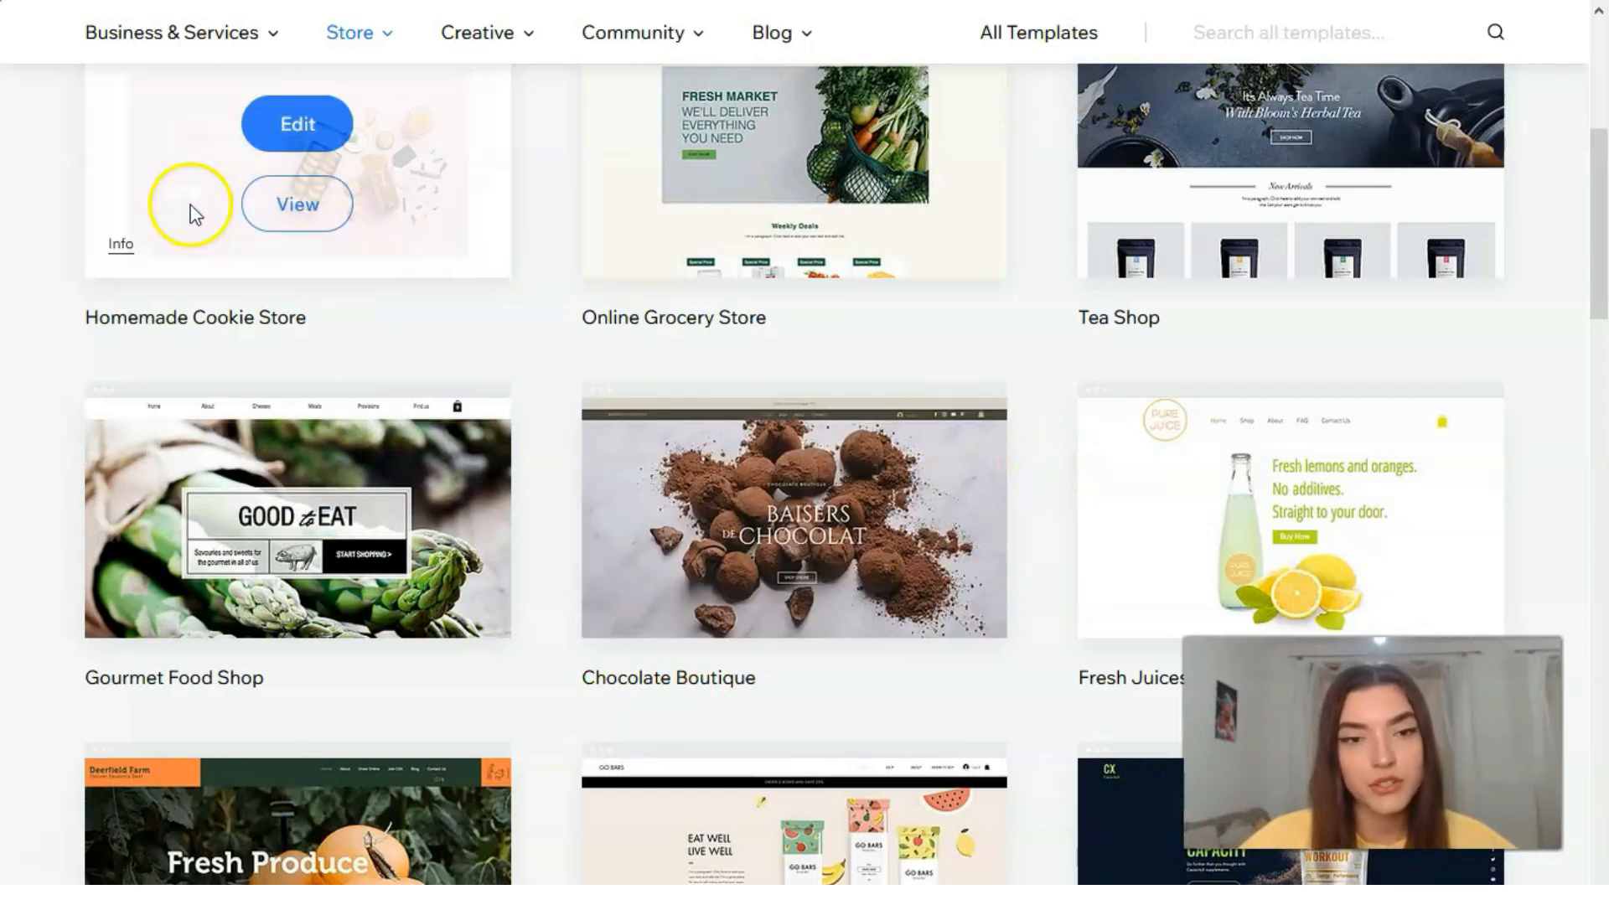
Step: Preview the Homemade Cookie Store and Chocolate Boutique templates, closing each preview
left_click(296, 201)
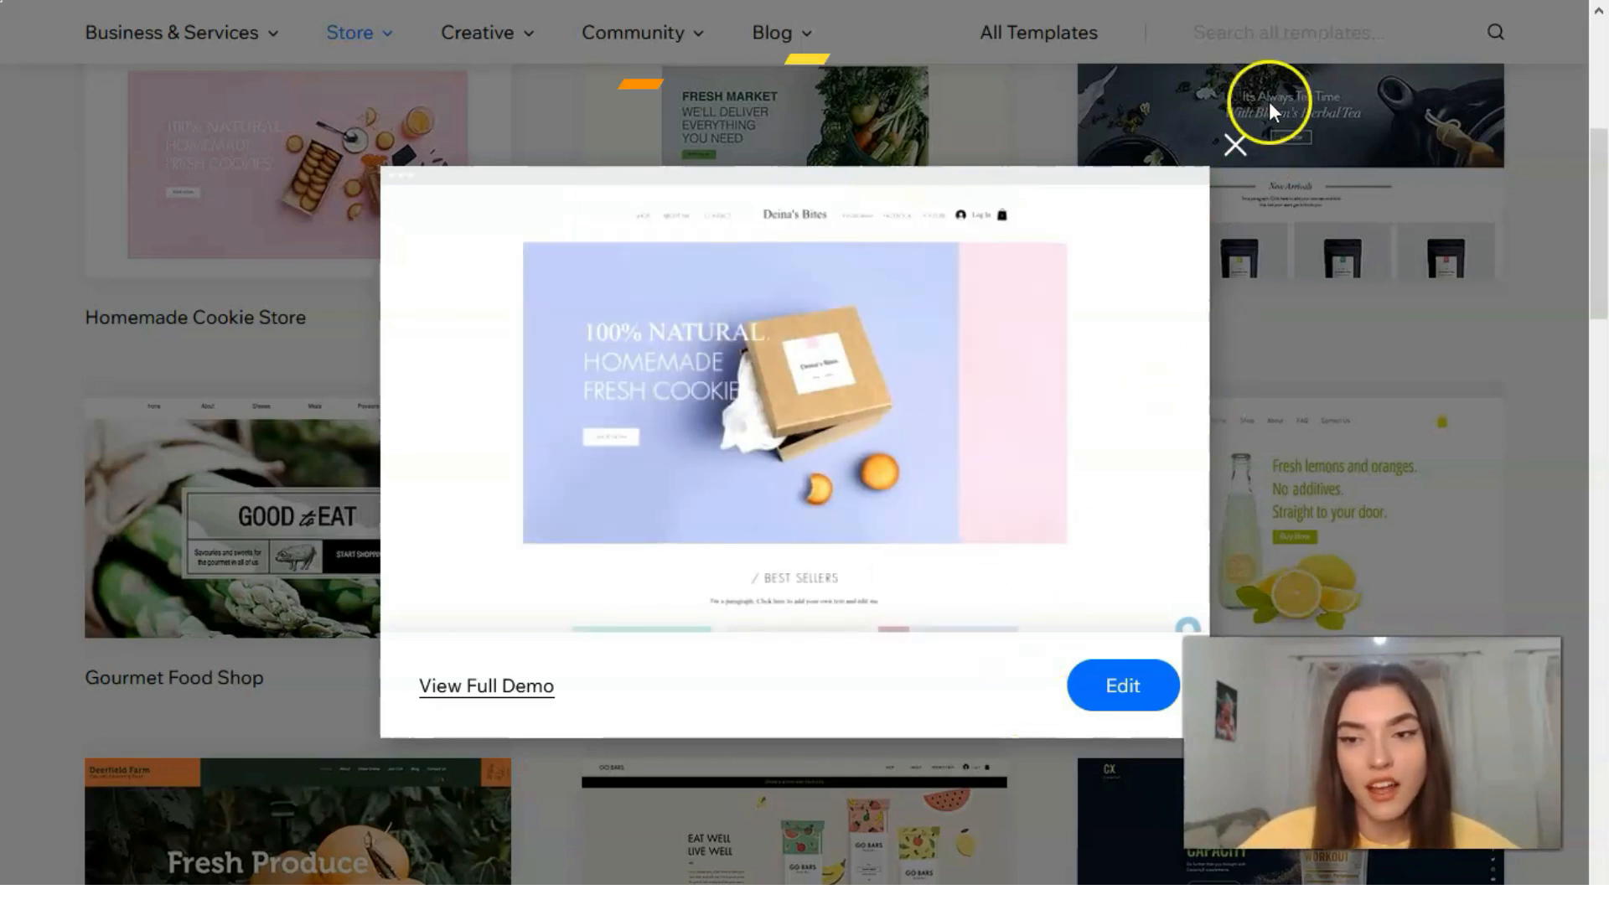
left_click(1235, 146)
scroll(1182, 243, "down", 3)
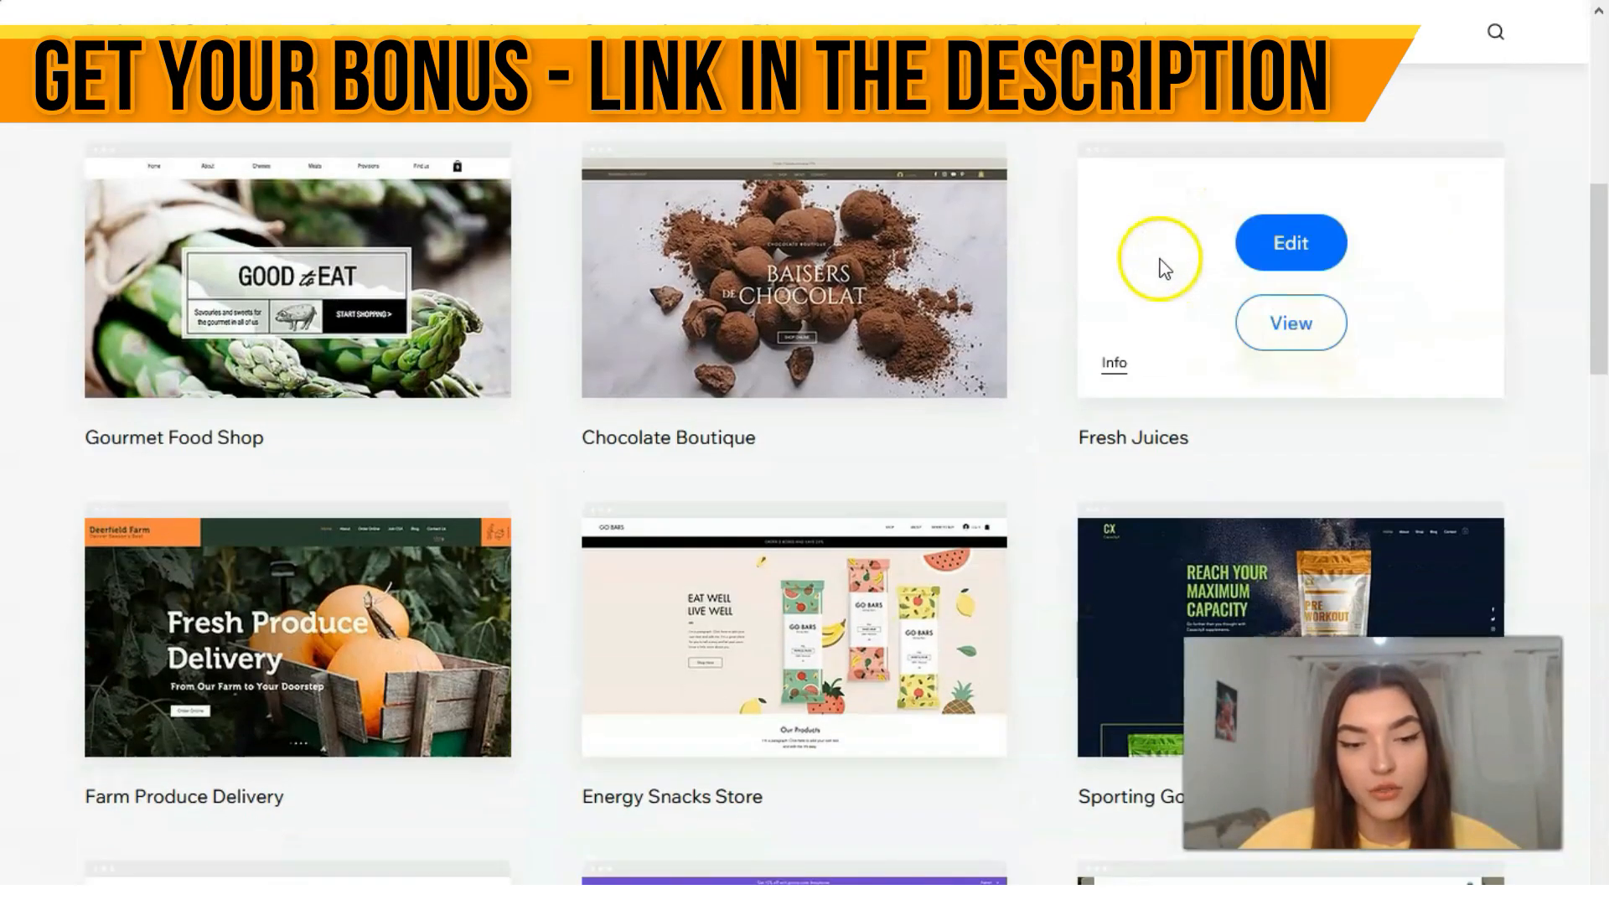
left_click(792, 338)
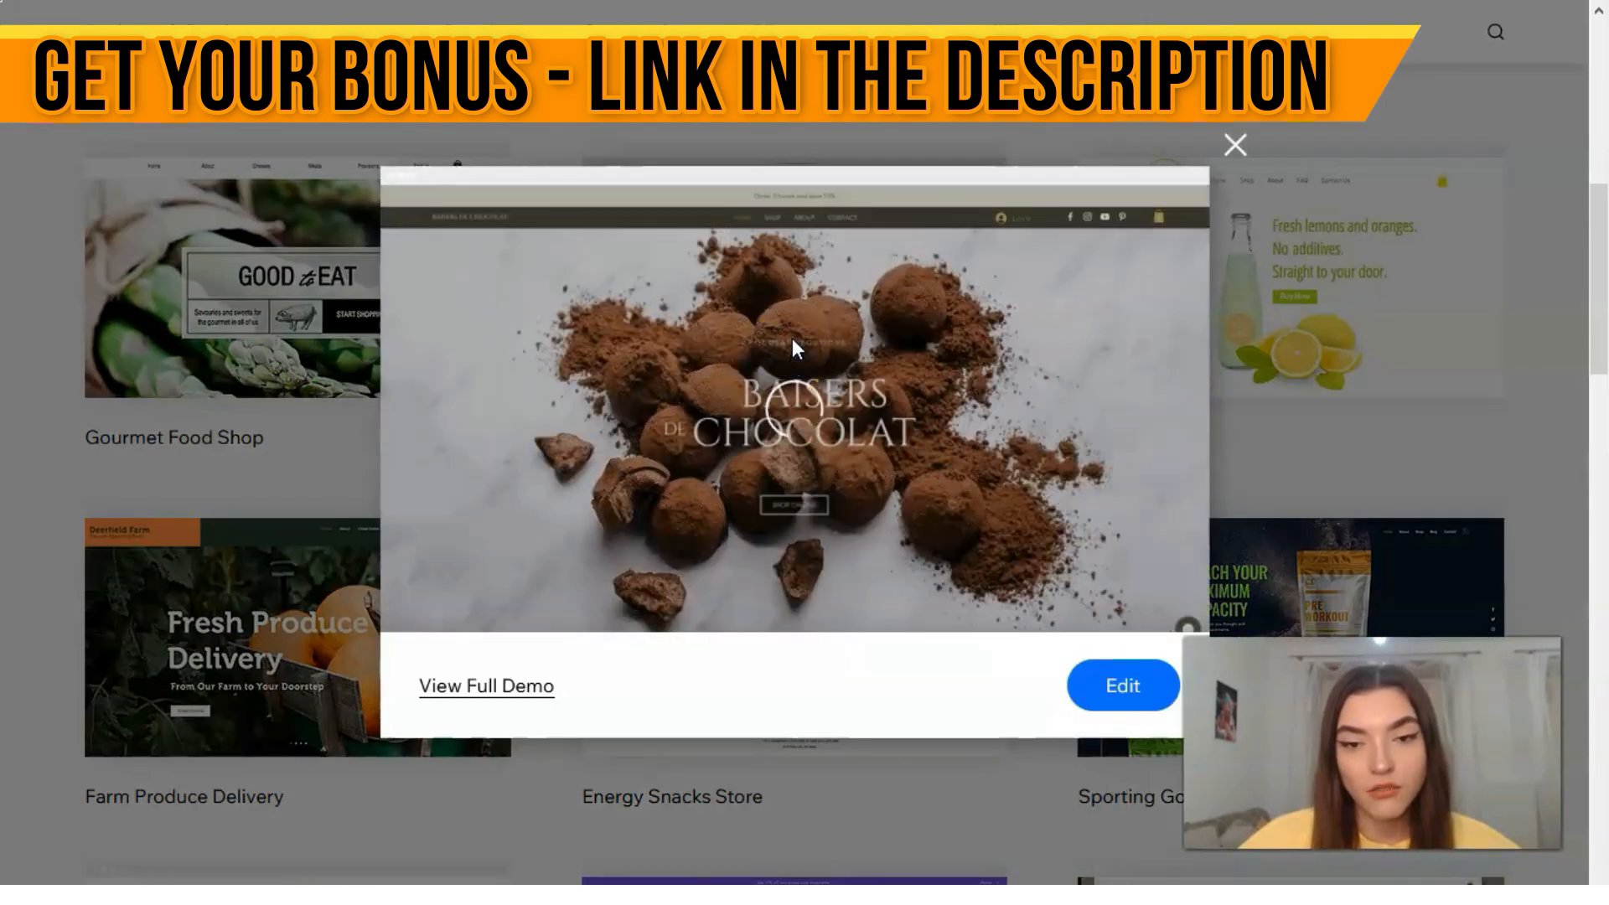
scroll(804, 612, "down", 3)
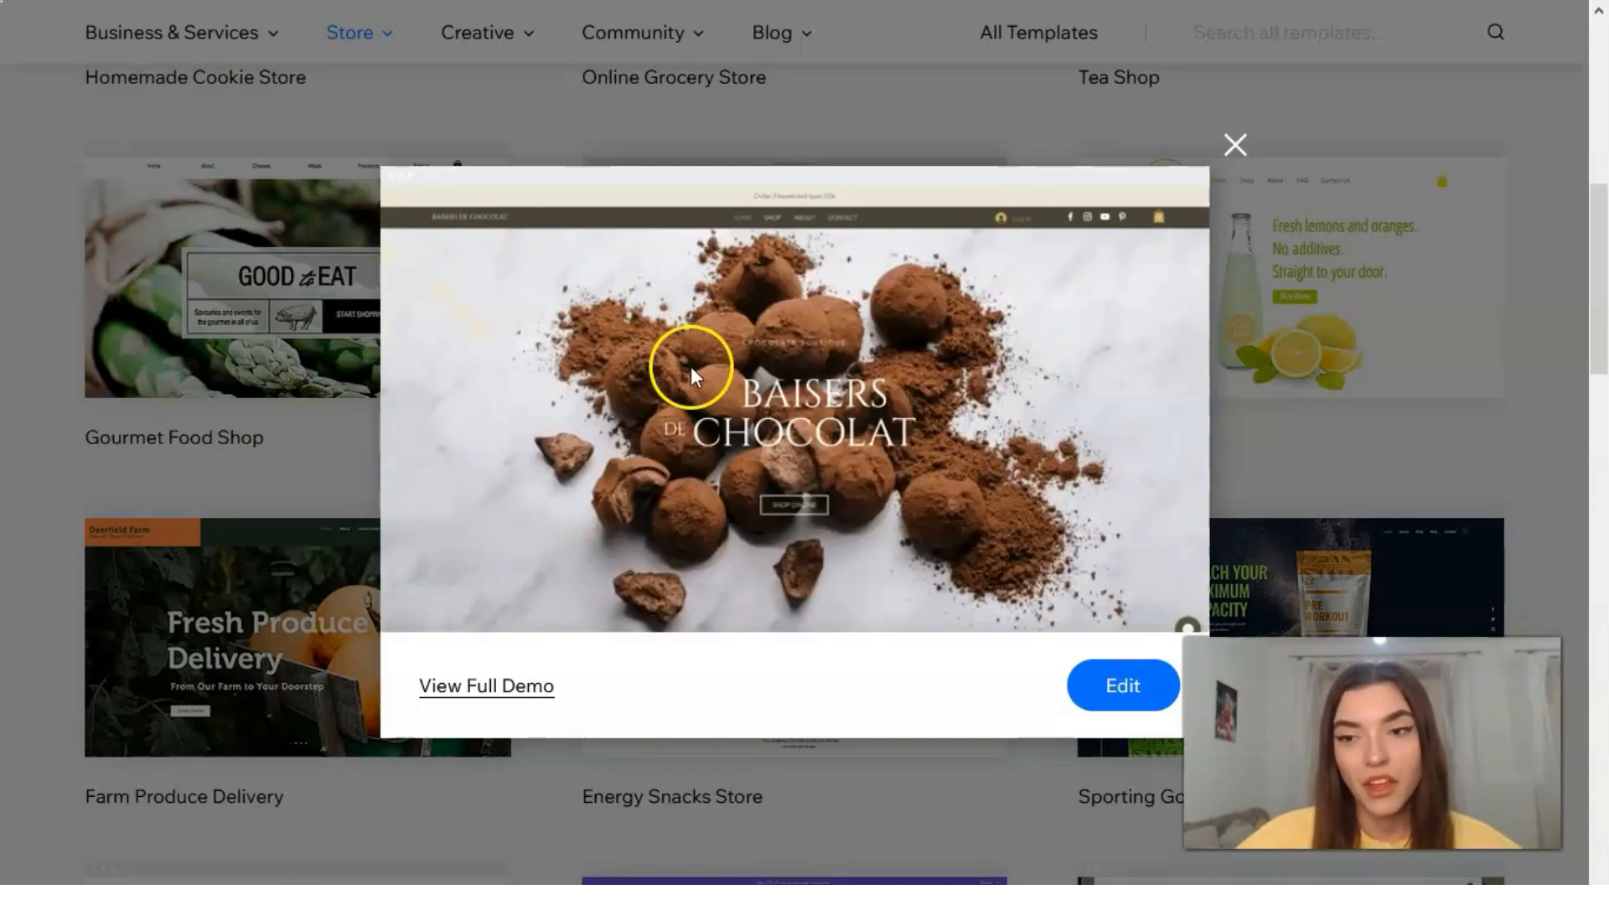
left_click(1235, 144)
Step: Browse the remaining Food & Drinks templates and open the full demo of the Online Grocery Store template from its preview
scroll(679, 459, "down", 10)
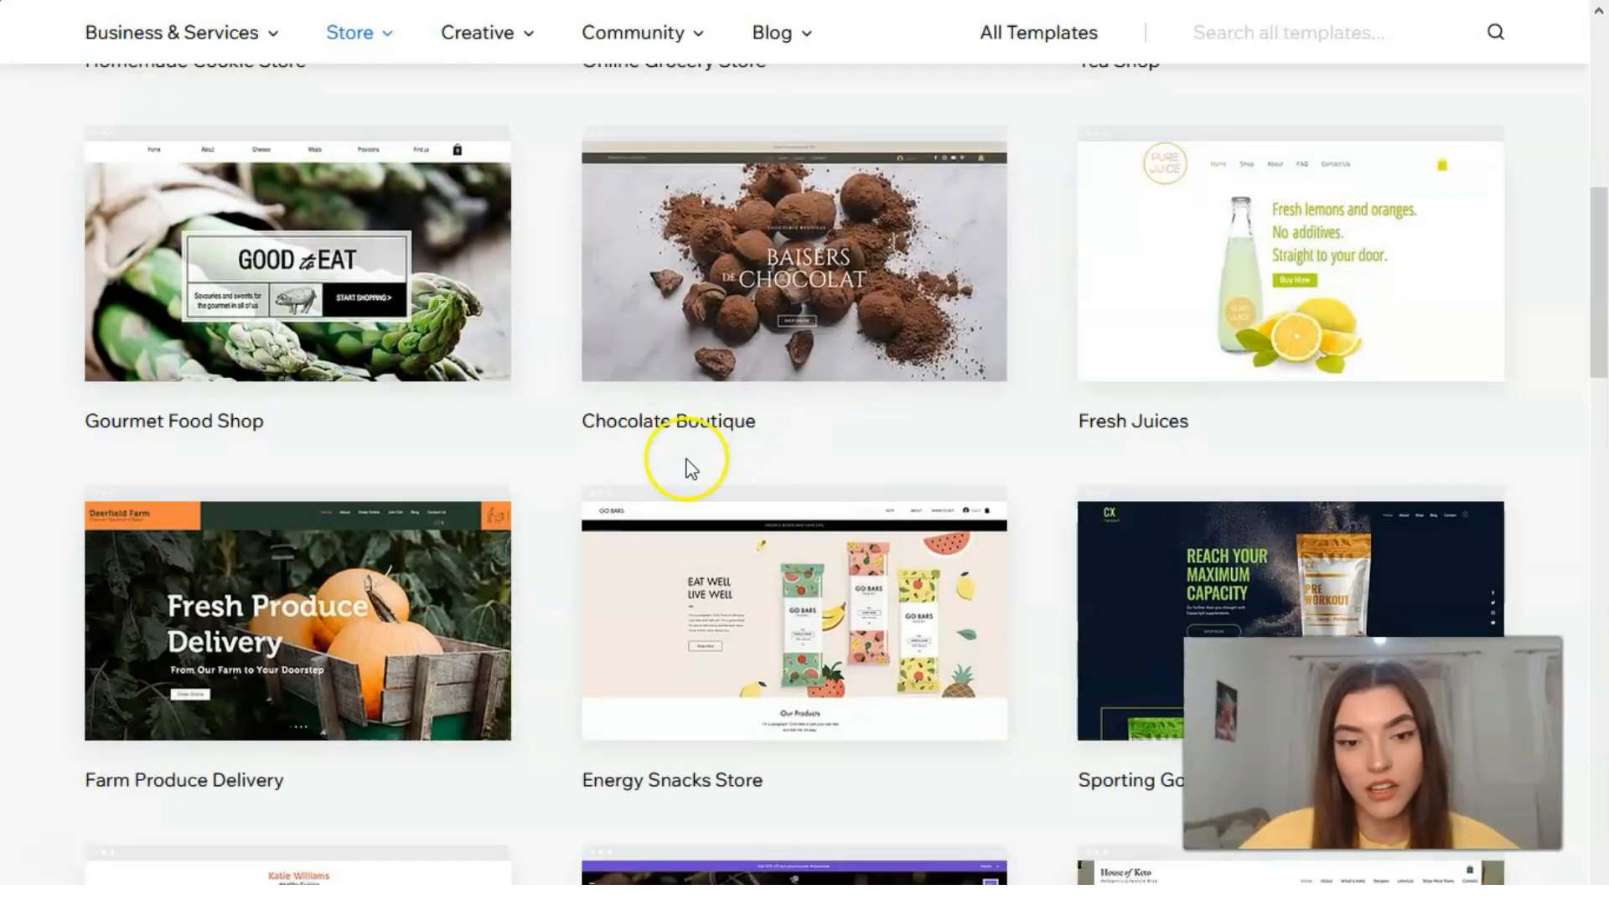
scroll(654, 444, "up", 5)
scroll(644, 440, "down", 1)
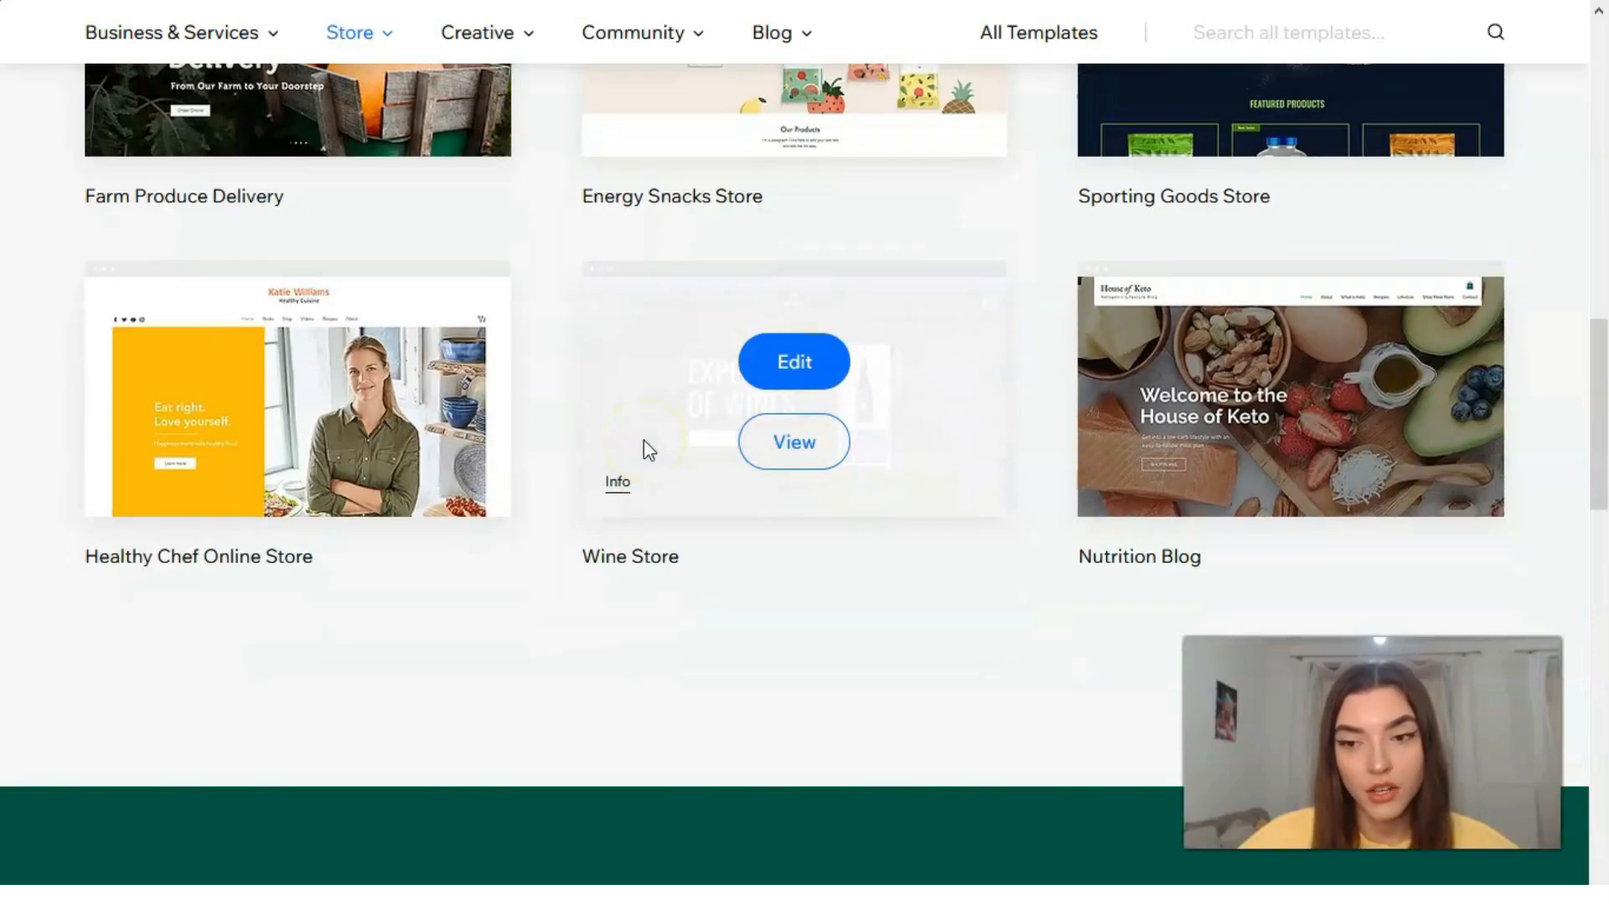
scroll(642, 453, "up", 1)
scroll(641, 461, "up", 10)
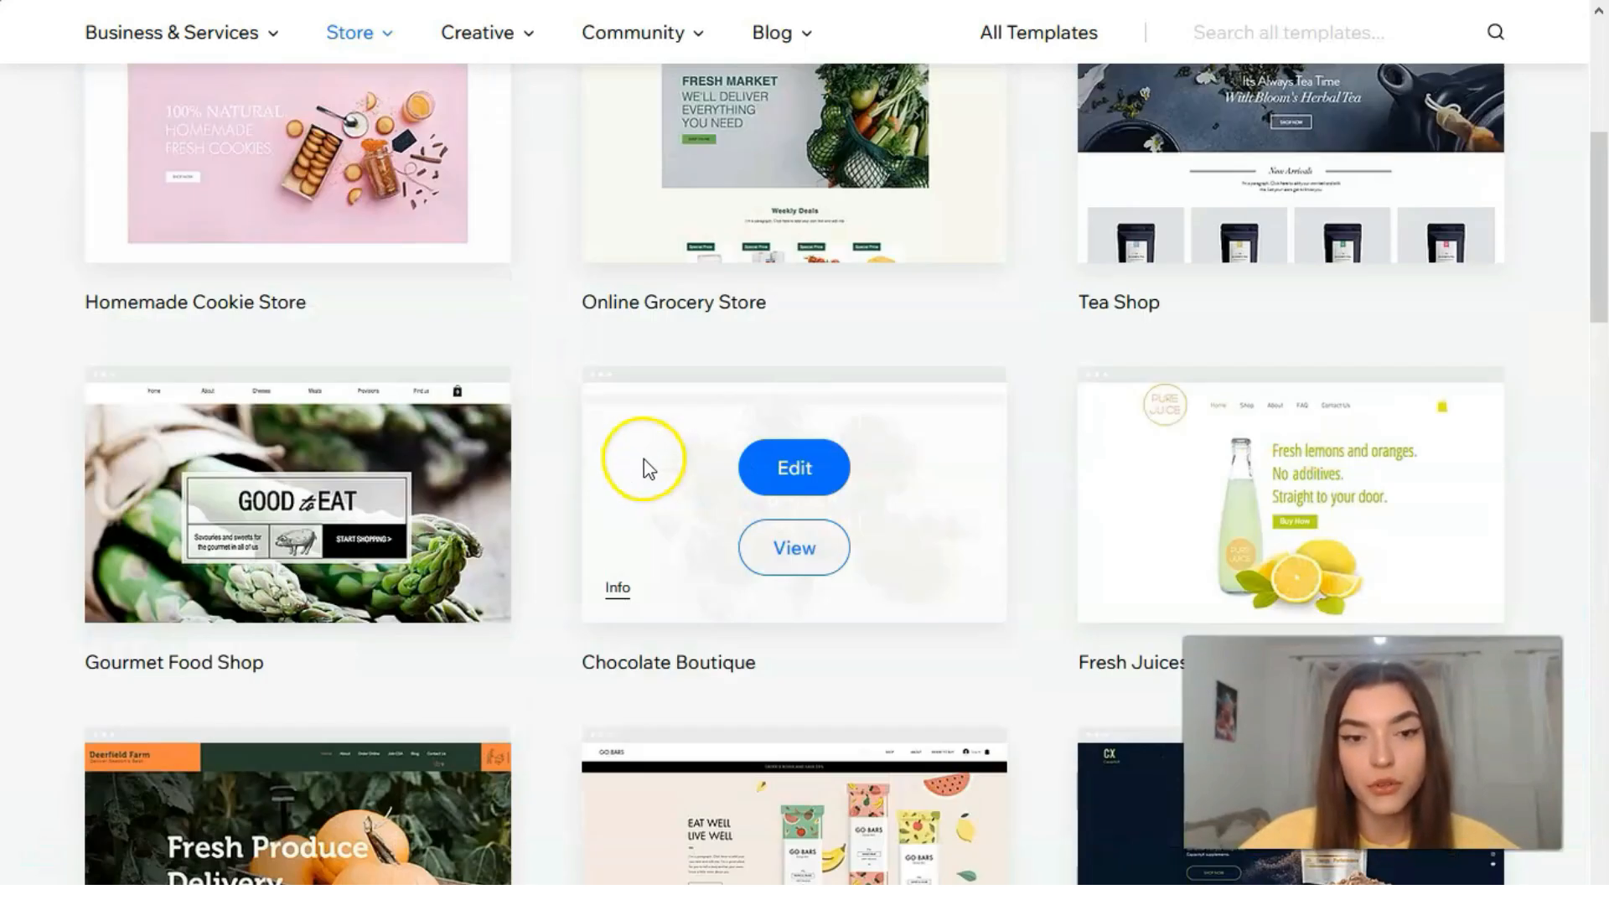
scroll(956, 536, "down", 3)
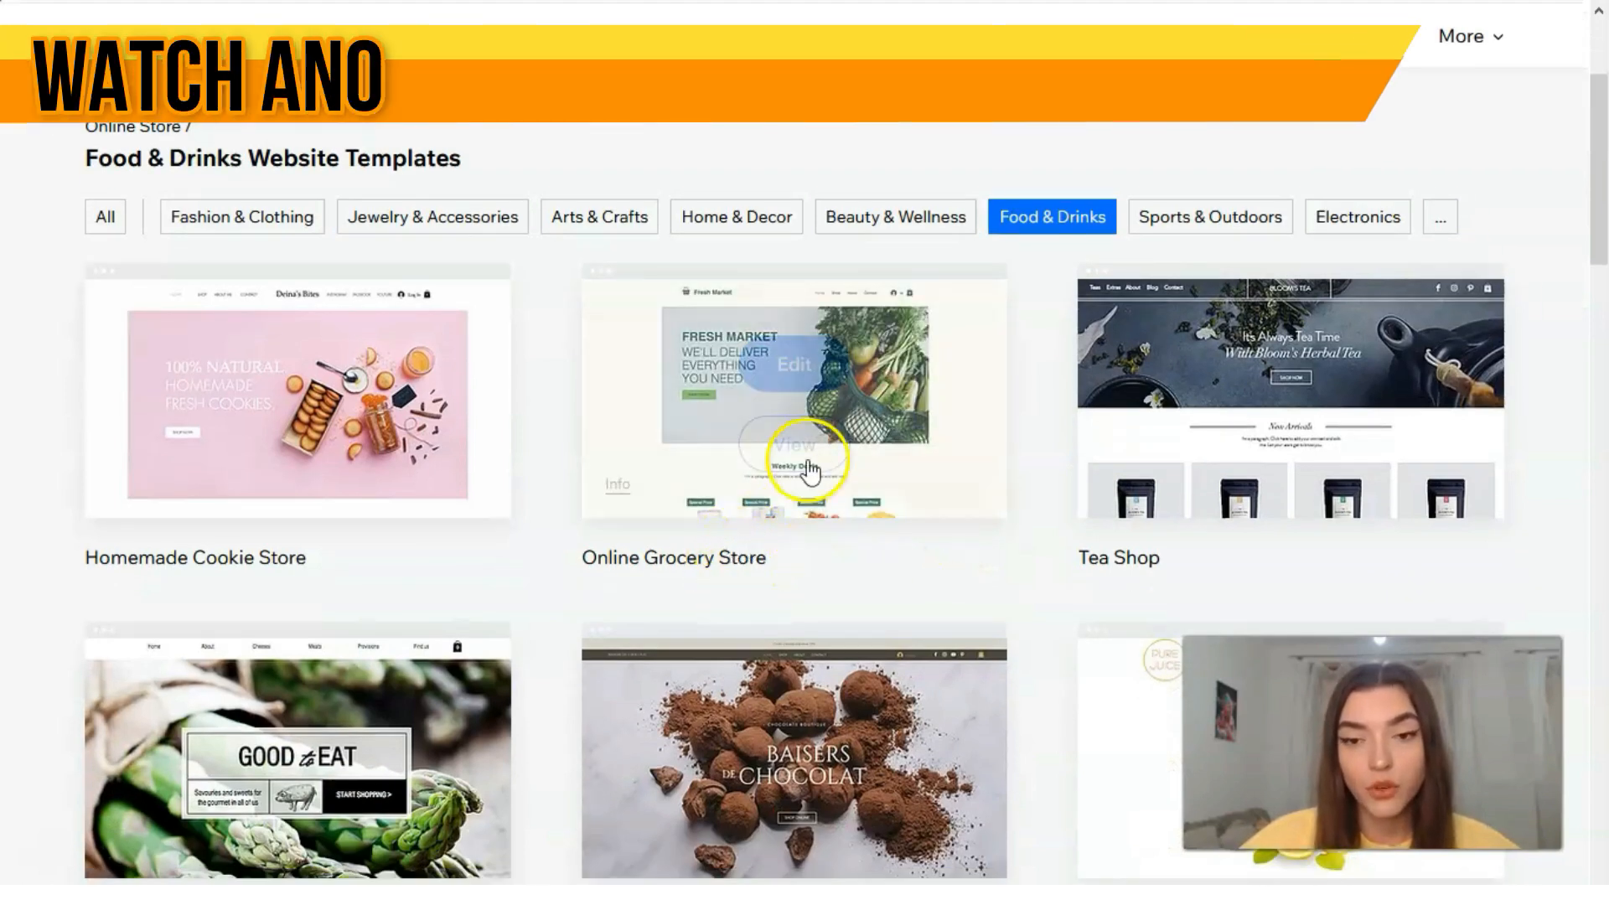
left_click(809, 461)
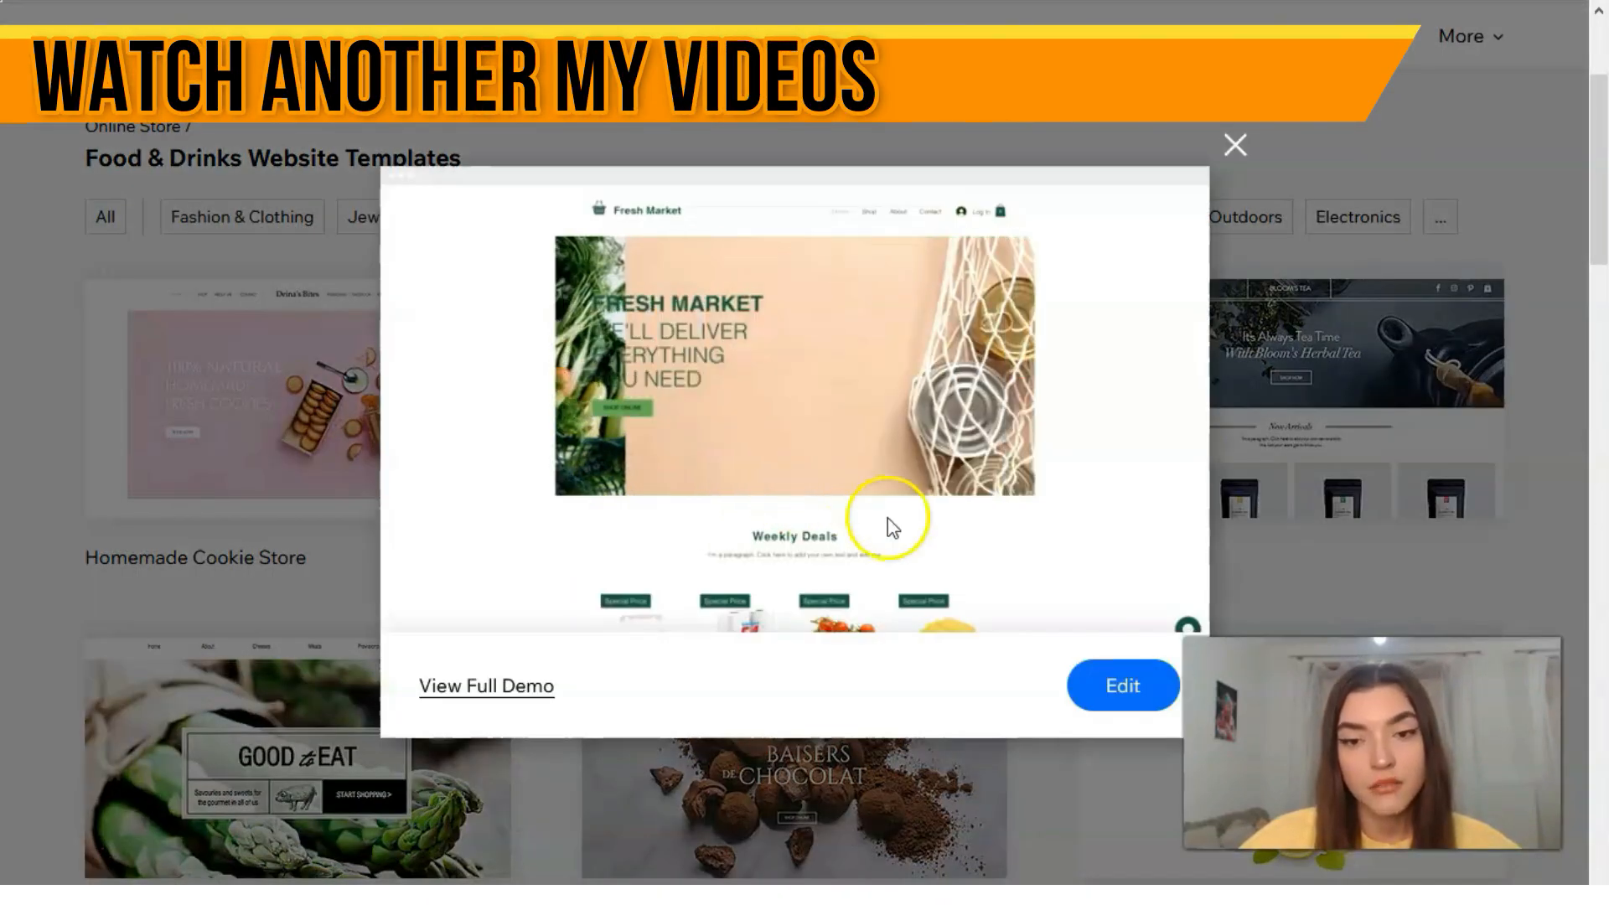
left_click(475, 693)
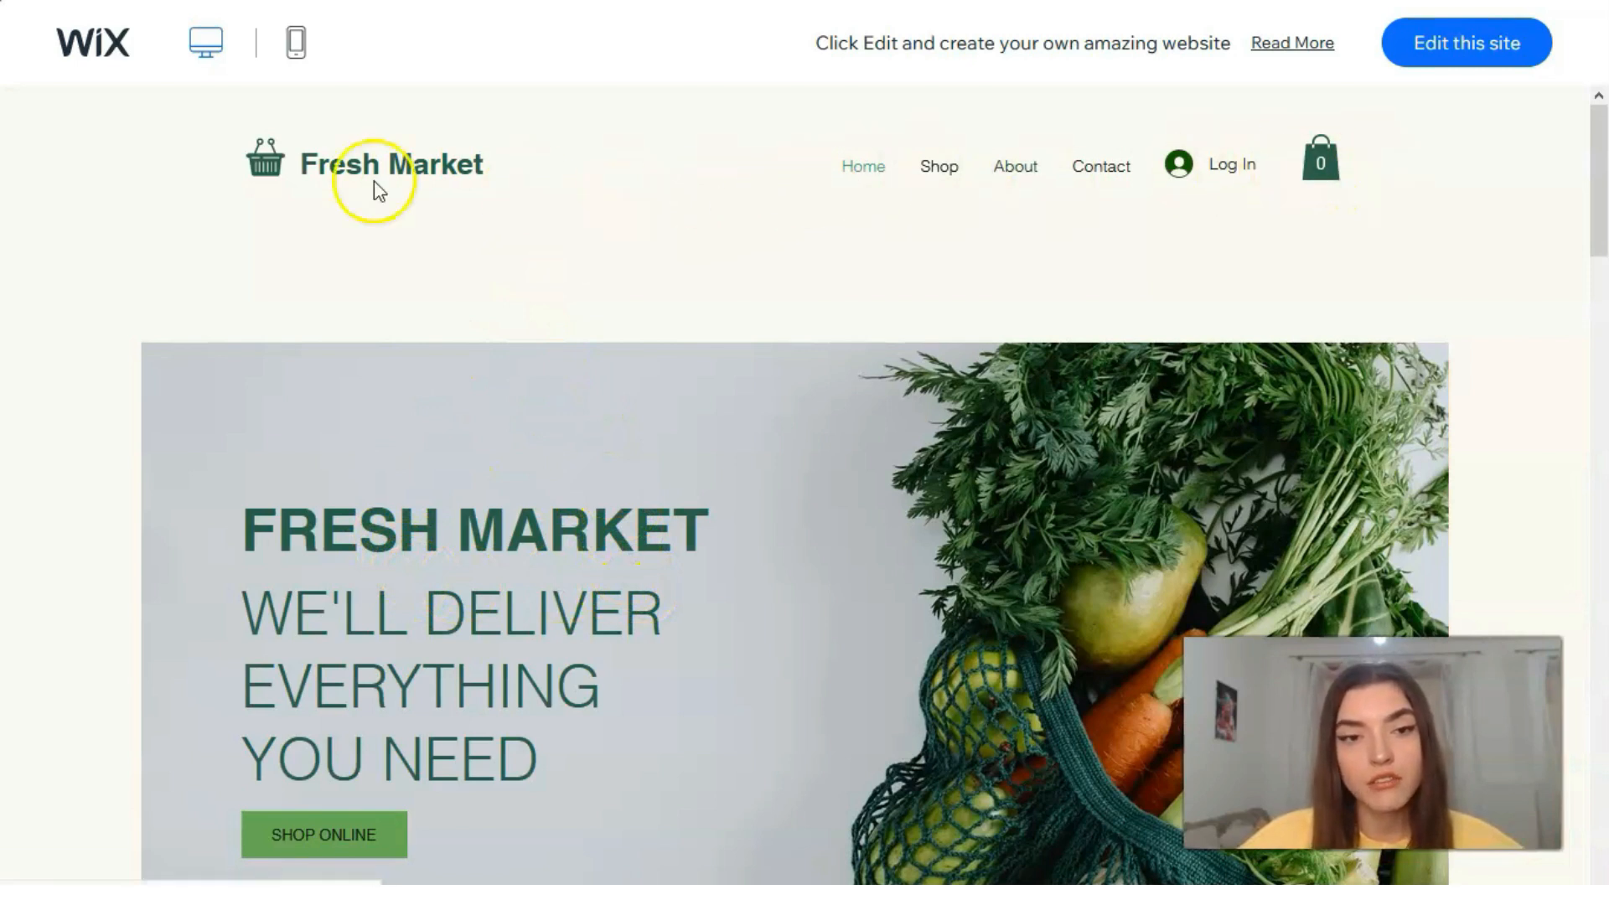
Step: Examine the Fresh Market demo's home page, including its banner, weekly deals, Grab 'N Go products, service sections and footer
scroll(570, 251, "down", 3)
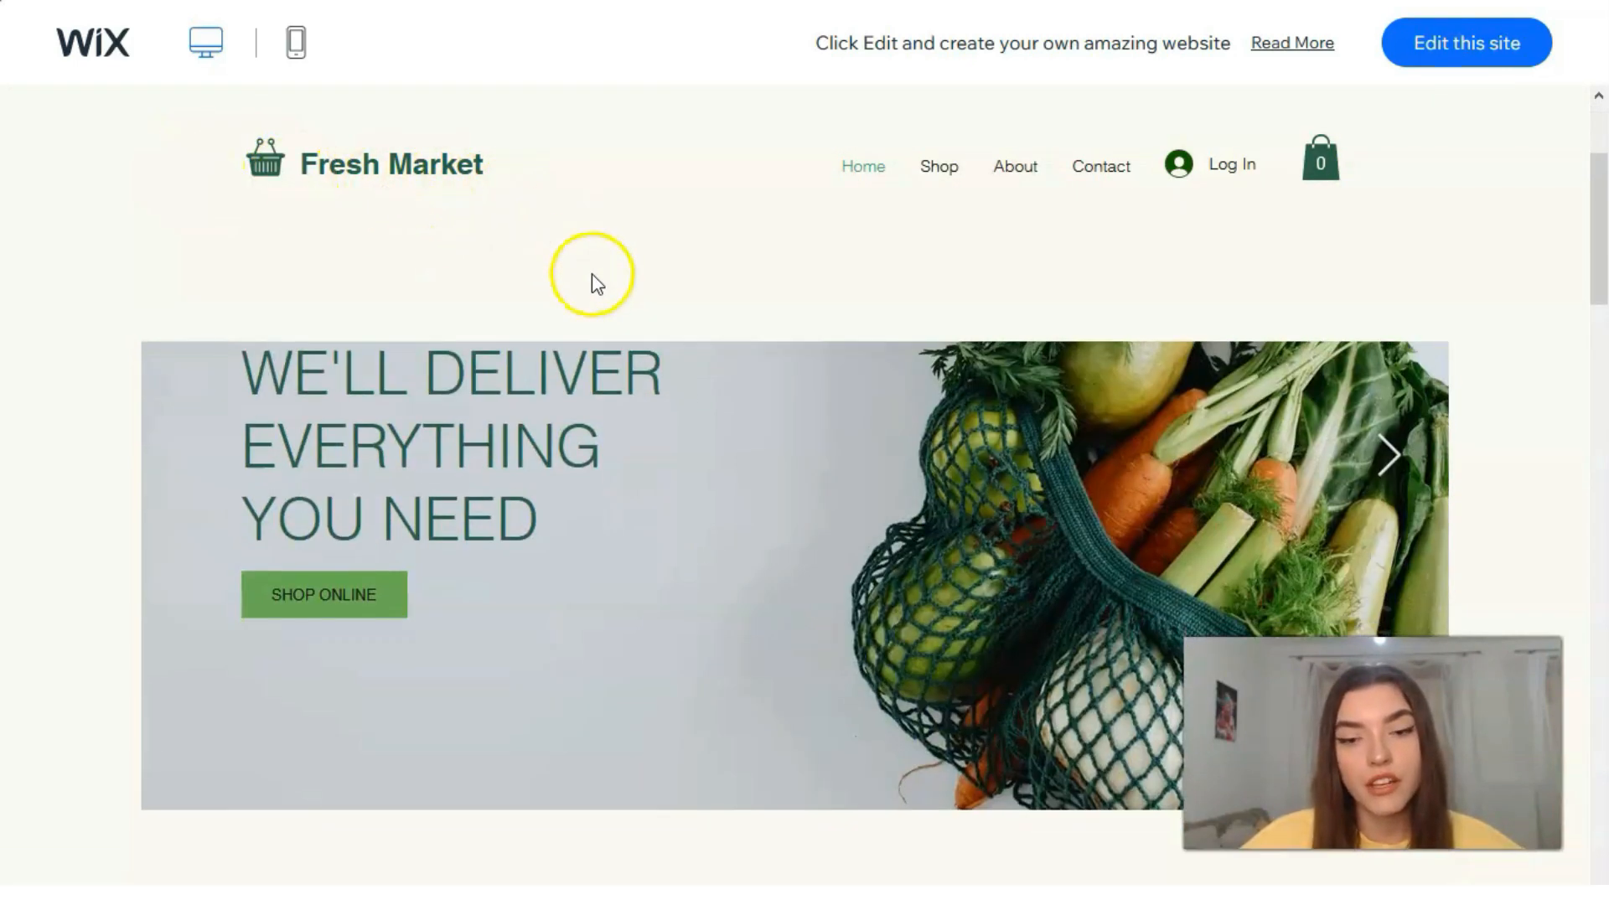
scroll(1014, 611, "down", 6)
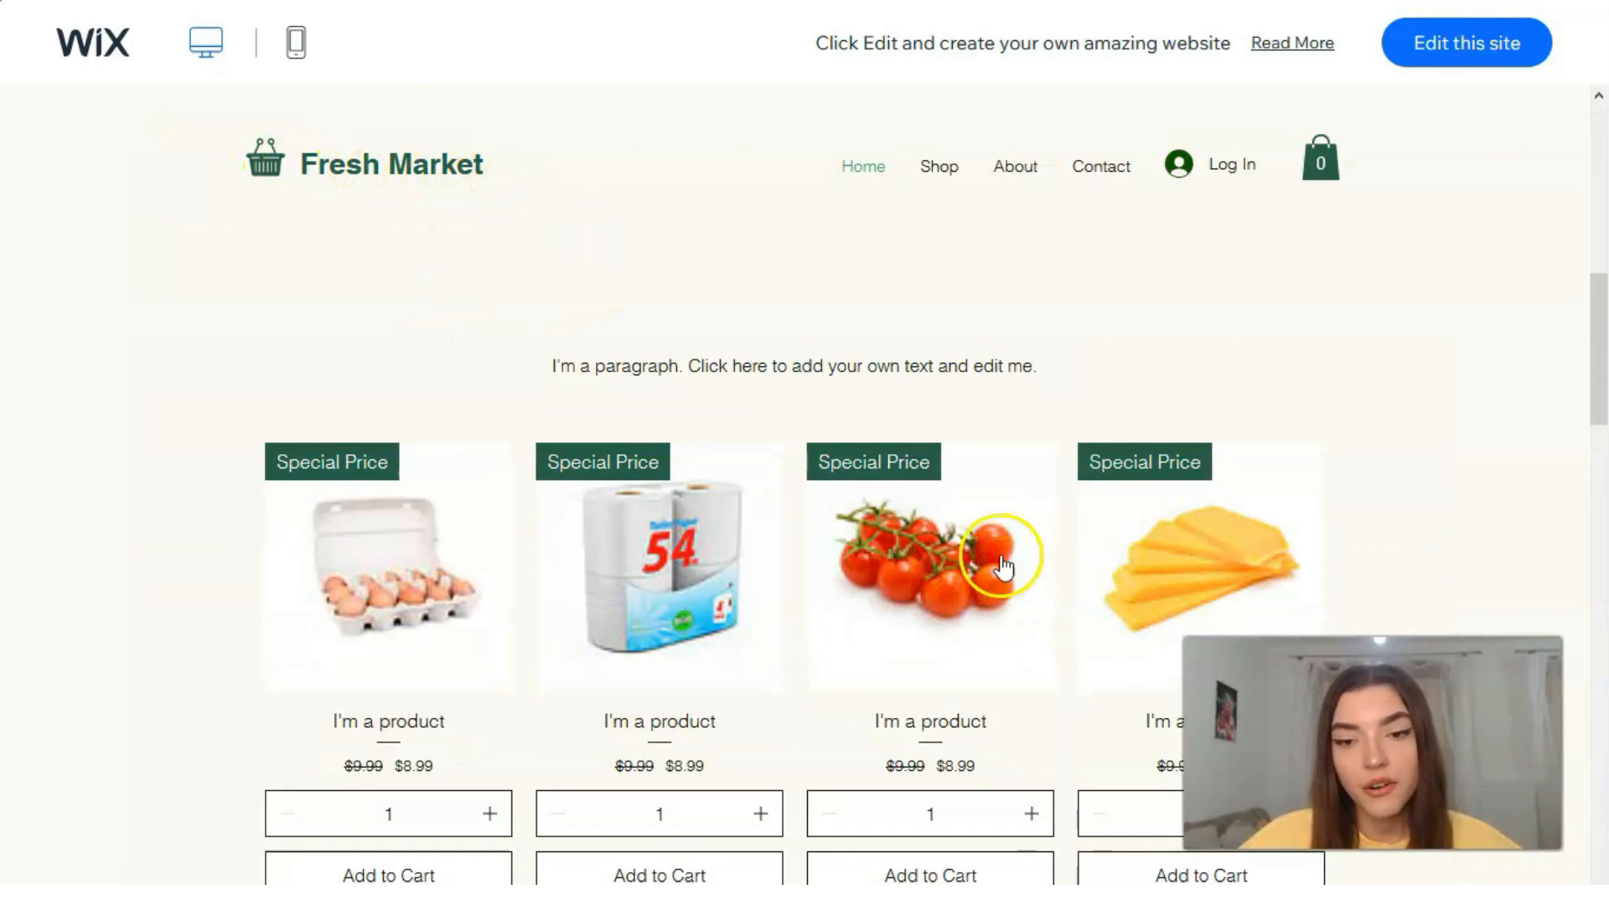
scroll(503, 478, "down", 4)
scroll(490, 495, "down", 10)
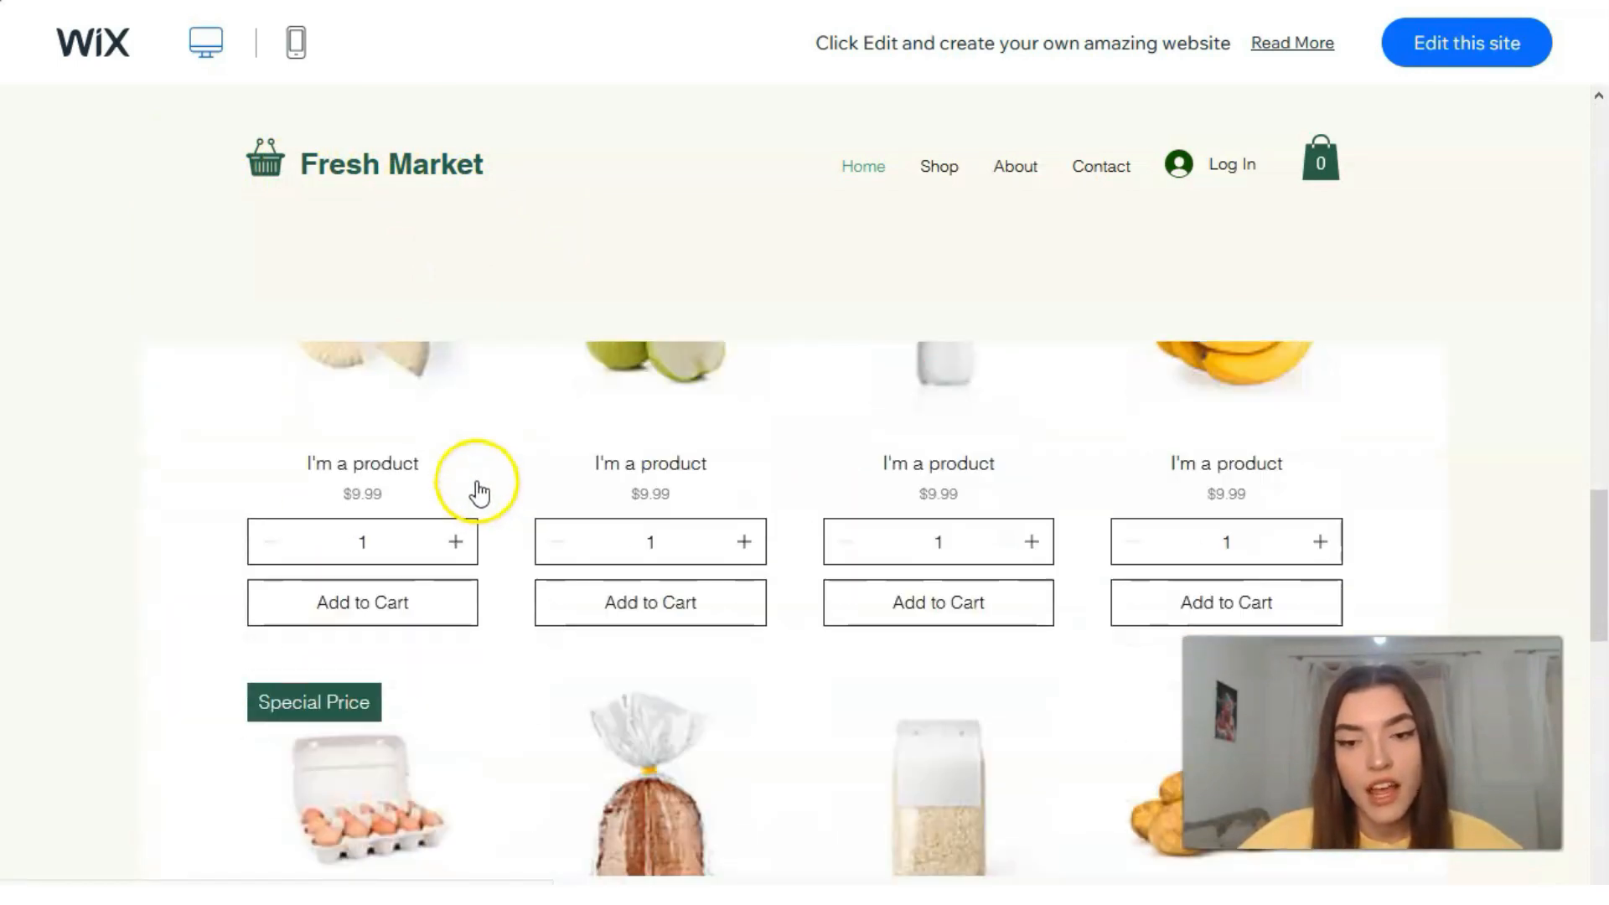
scroll(486, 491, "down", 10)
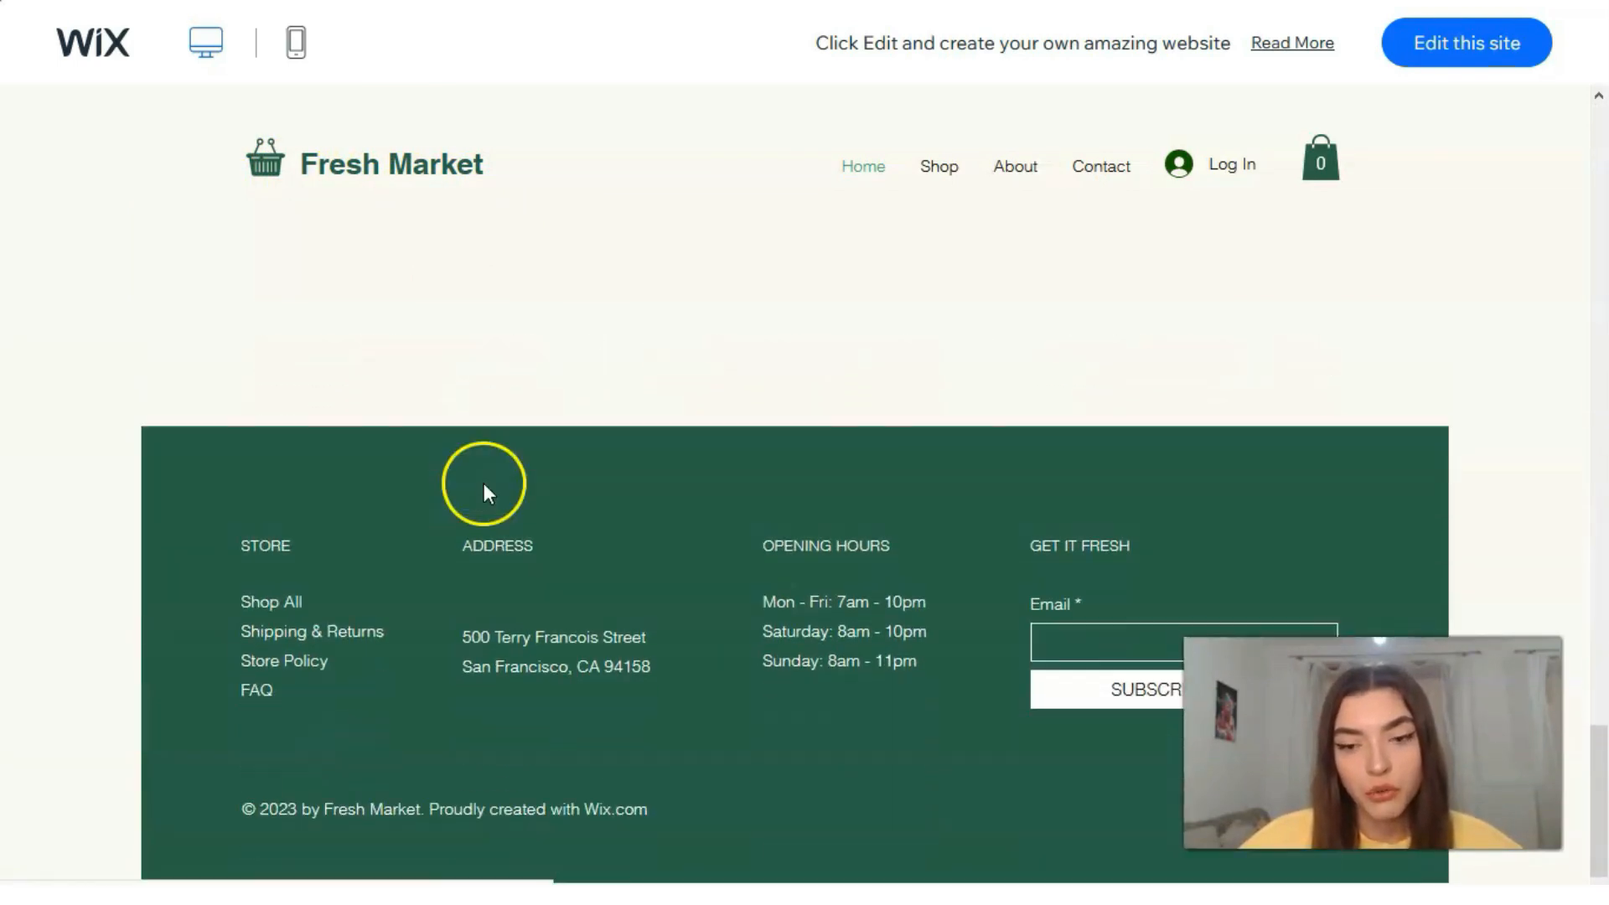
scroll(484, 496, "up", 8)
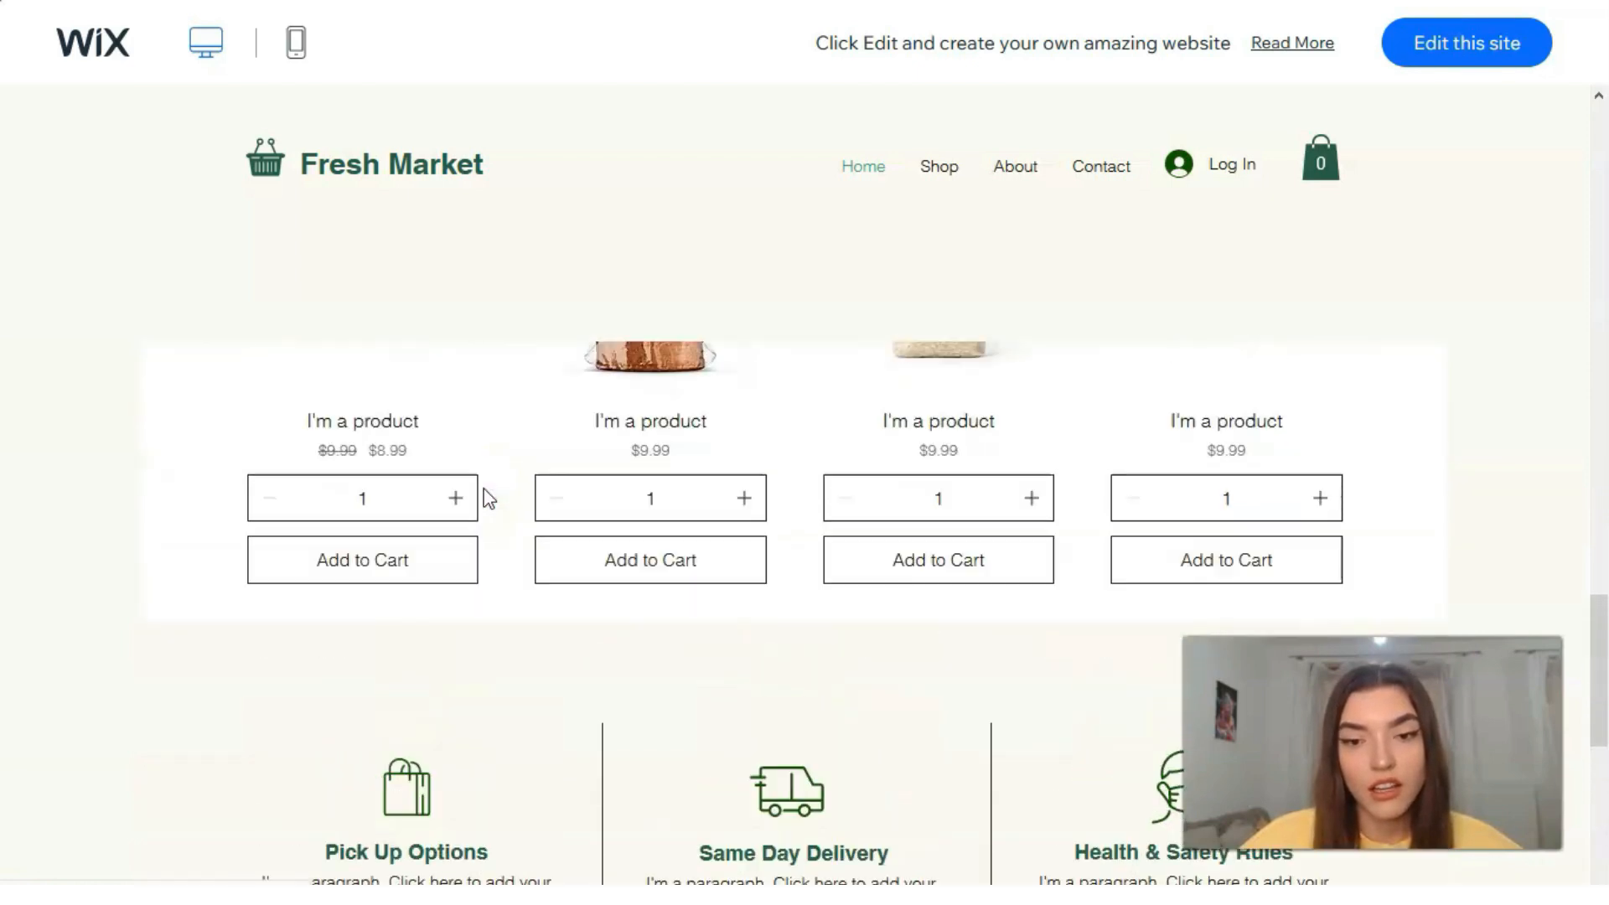
scroll(510, 503, "up", 10)
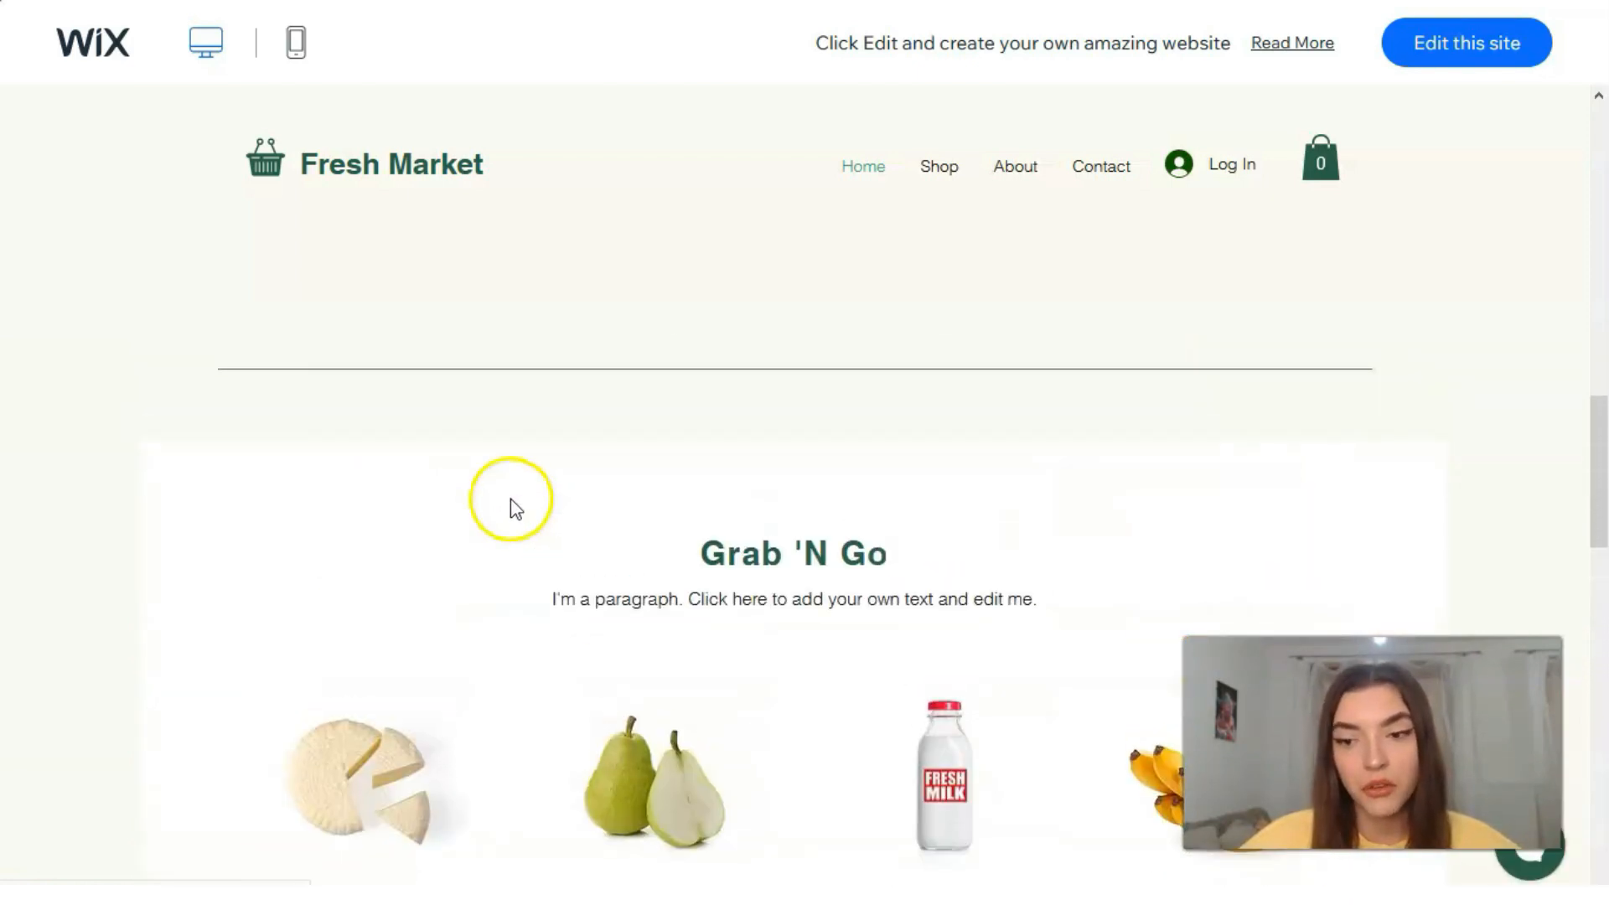
scroll(471, 493, "up", 4)
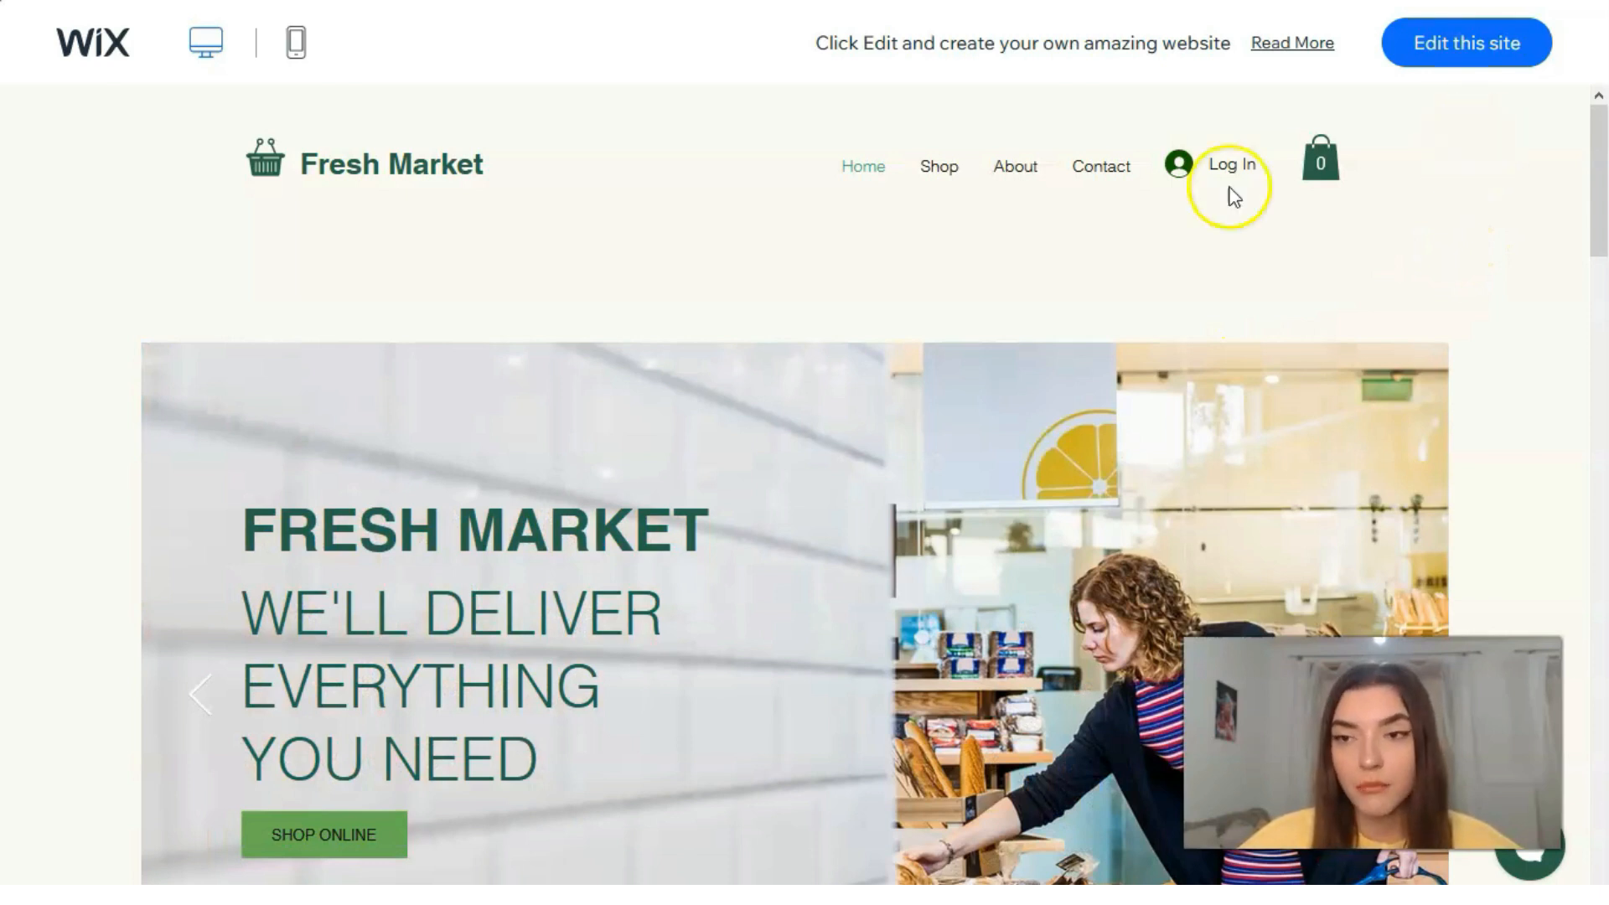
Step: Preview the Fresh Market demo in its mobile layout and open the template for editing
left_click(295, 51)
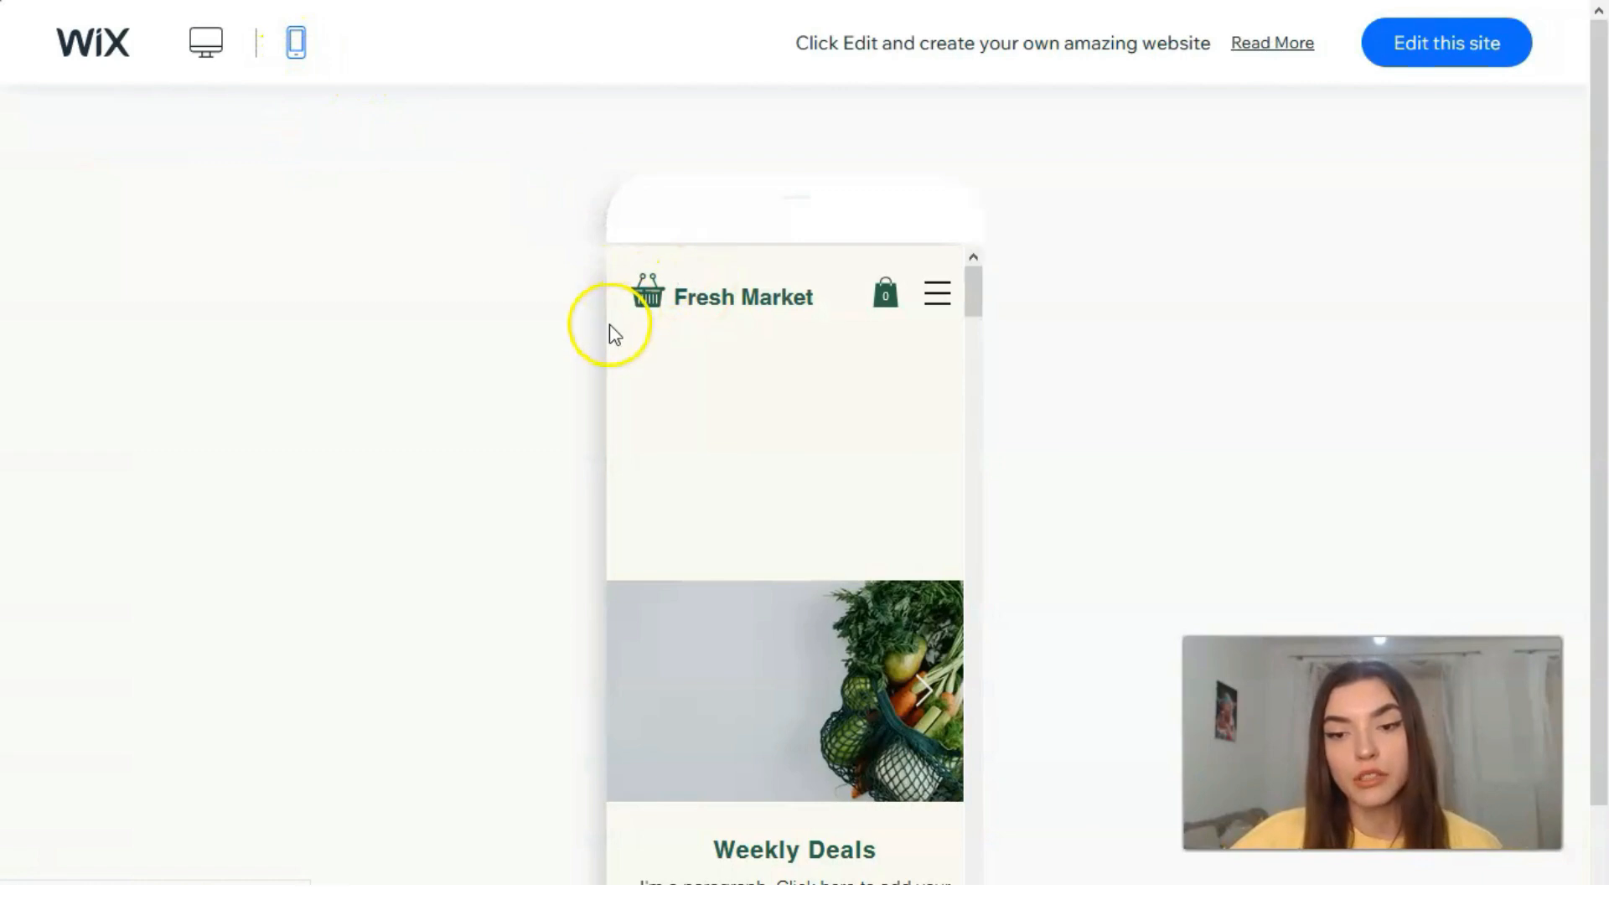
left_click_drag(985, 290, 938, 260)
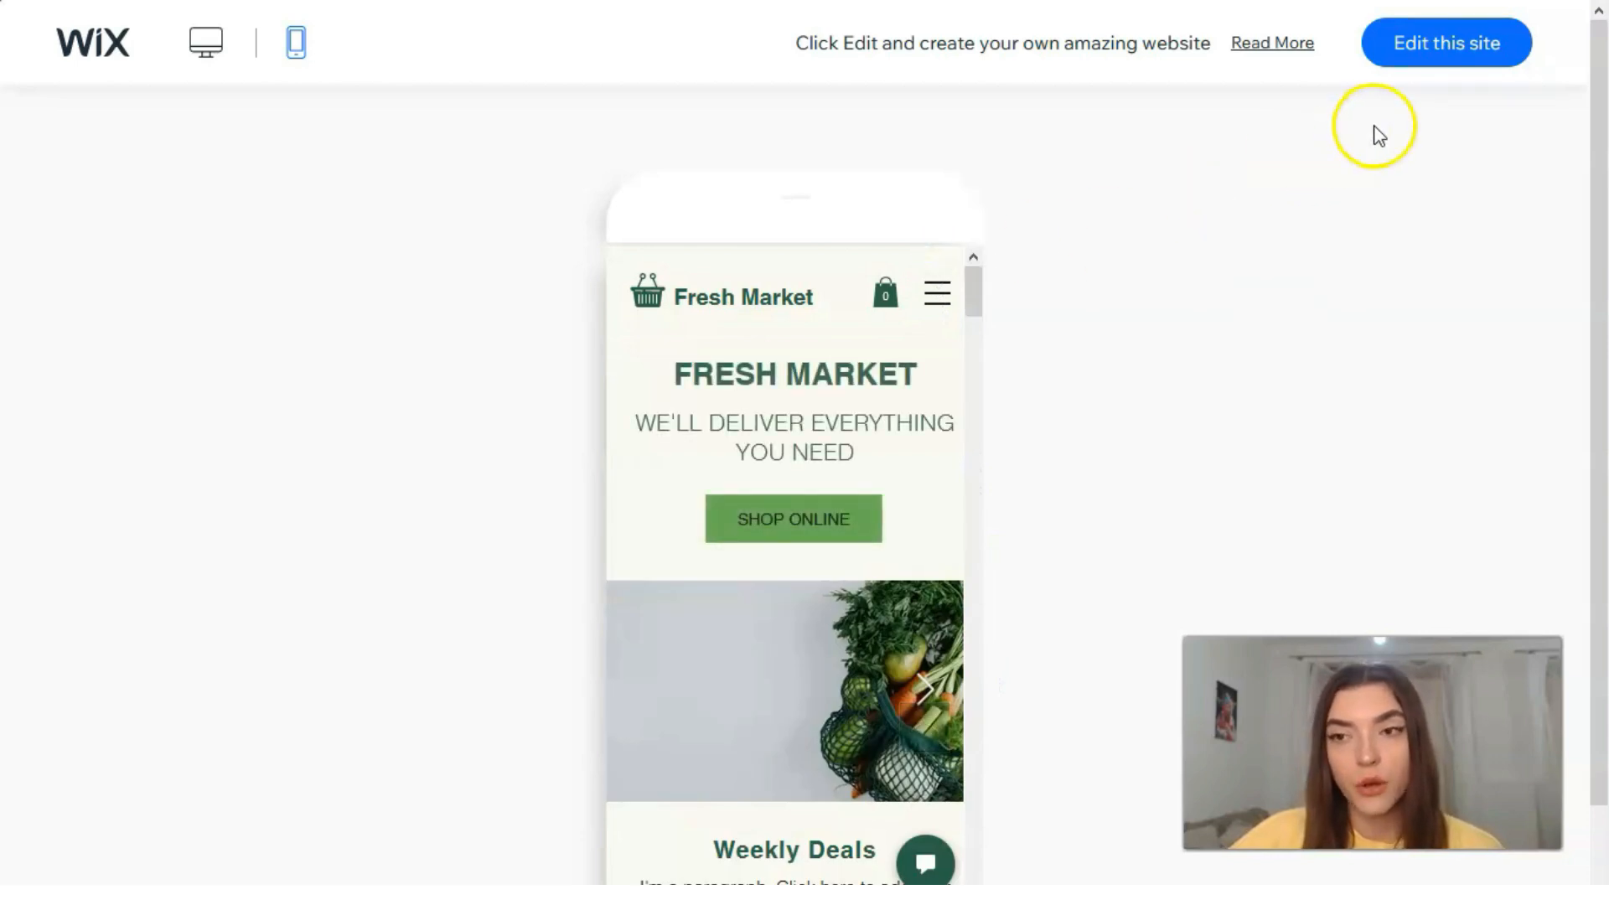
left_click(1428, 64)
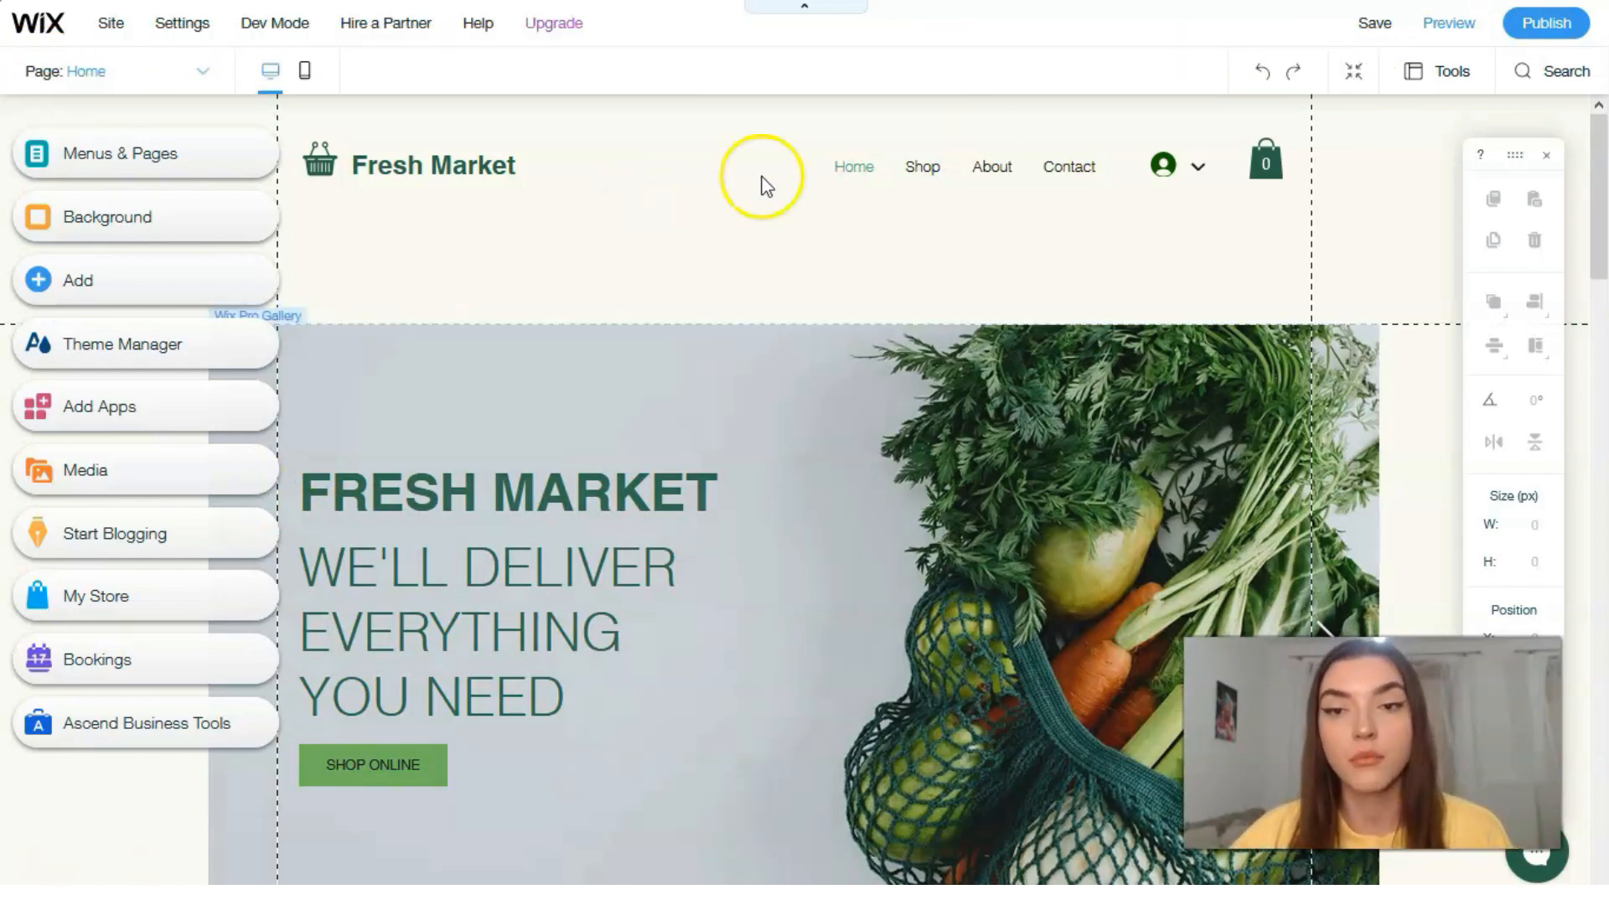
Step: Apply the Float-In animation to the horizontal menu in the site header
left_click(940, 171)
double_click(940, 171)
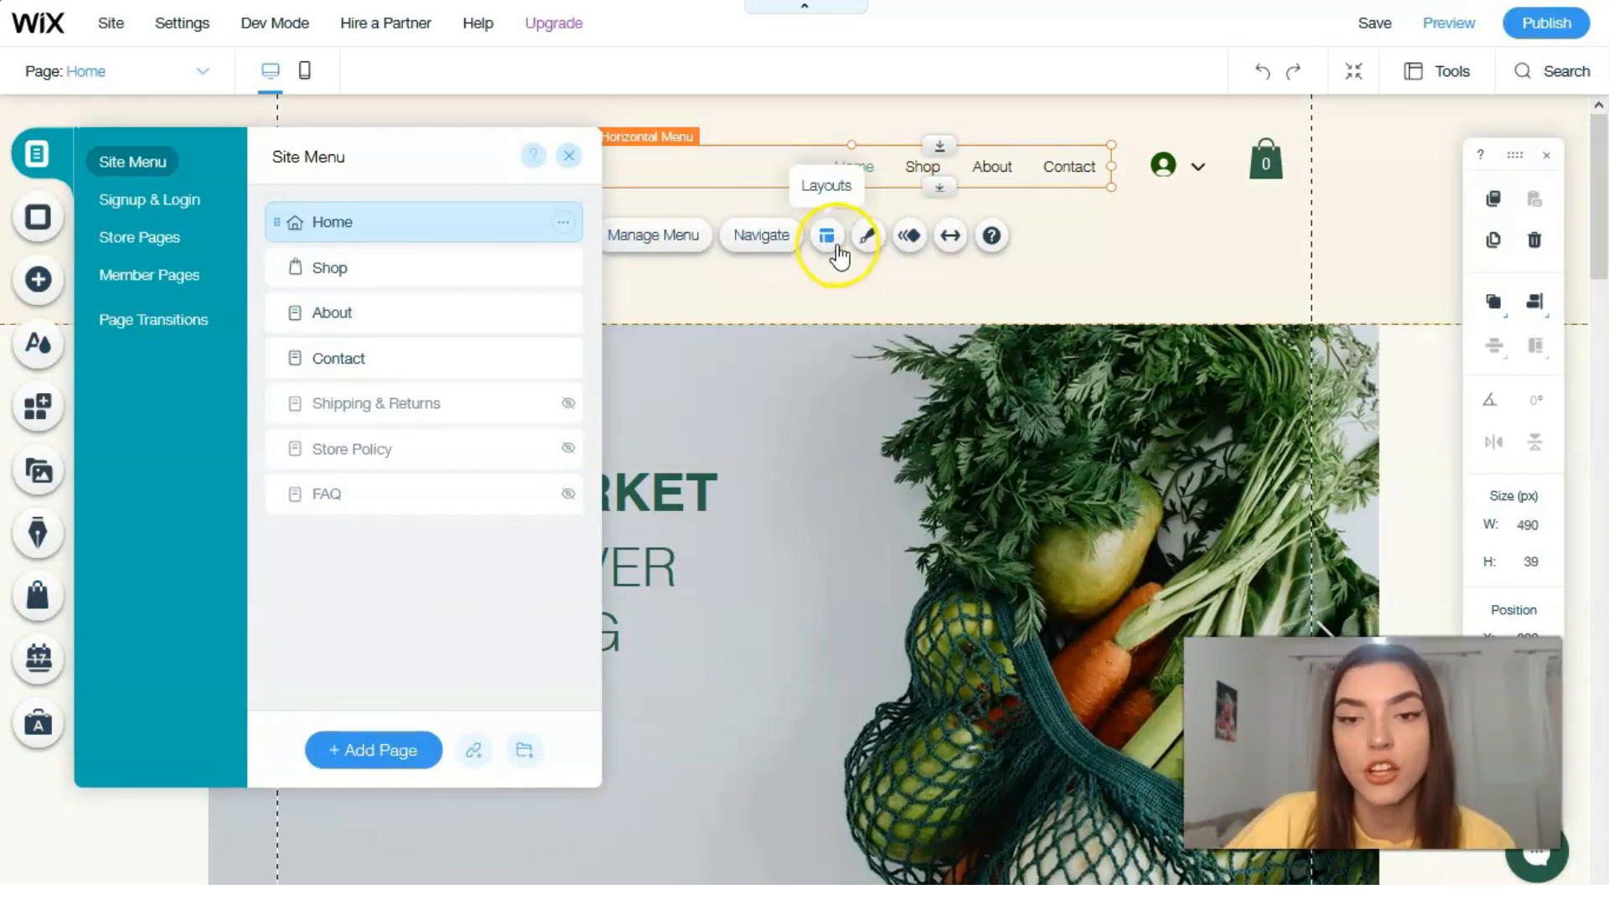
left_click(916, 243)
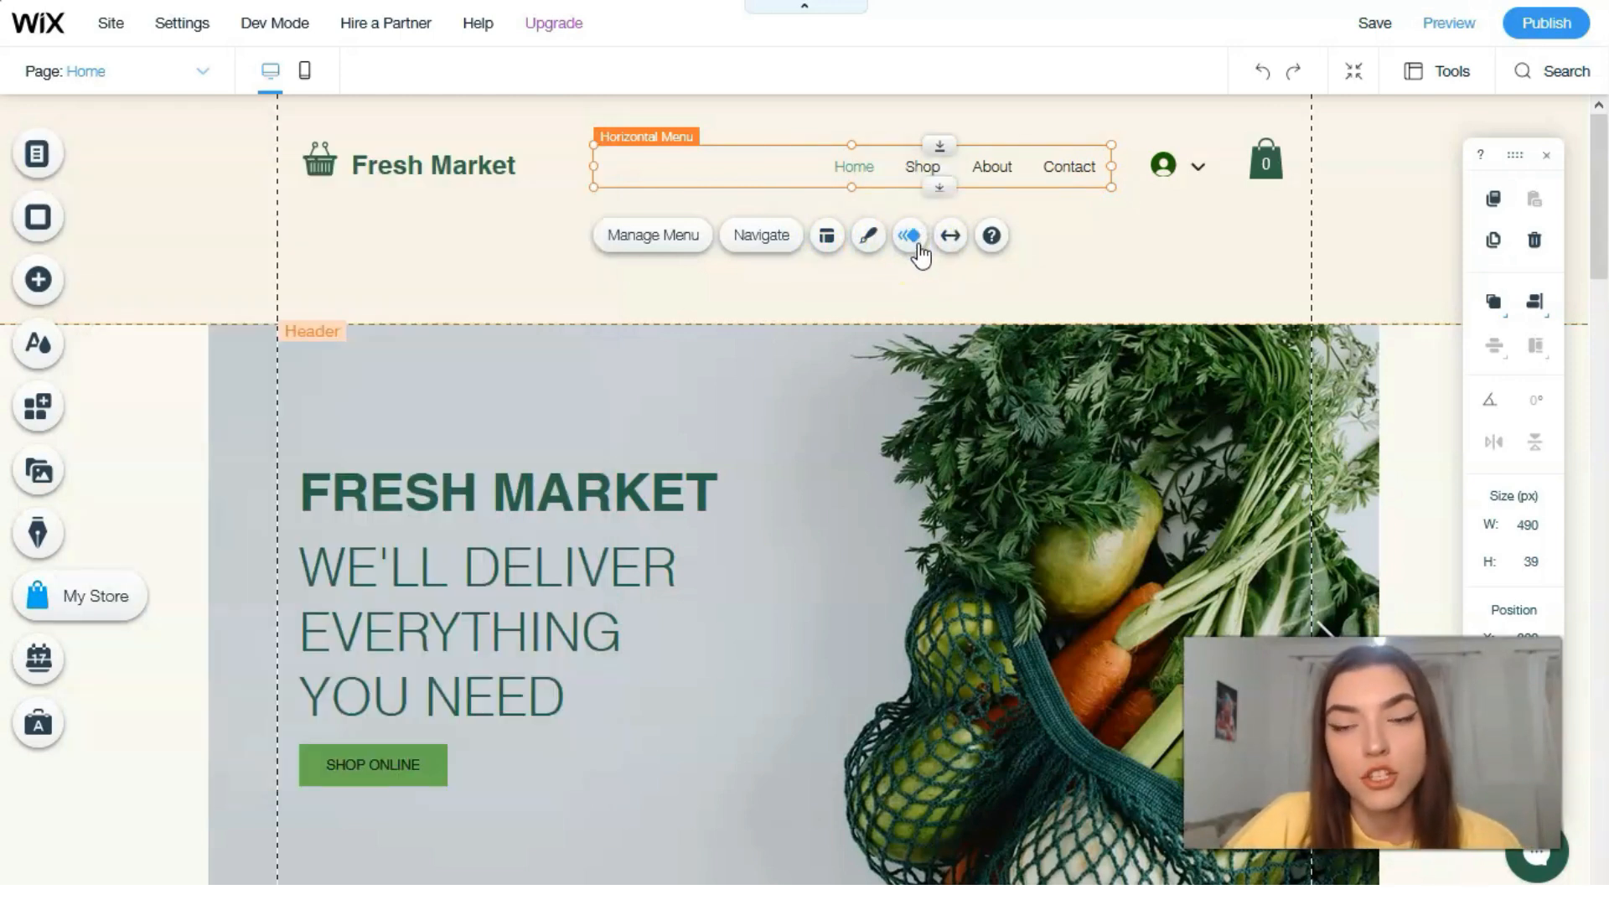
left_click(921, 253)
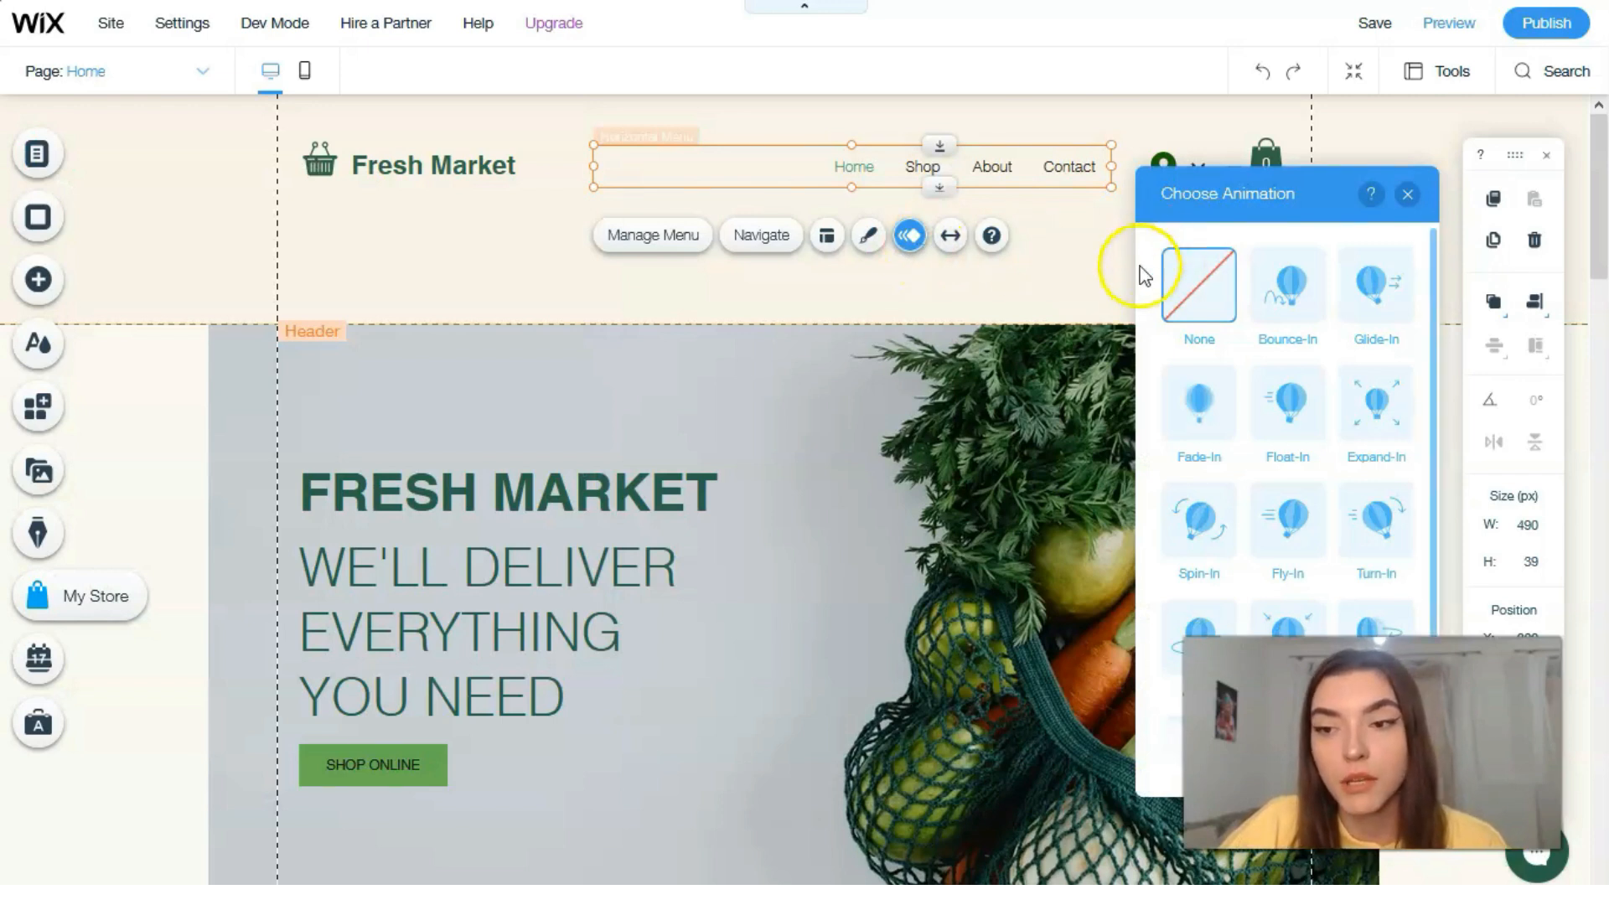
left_click(1297, 421)
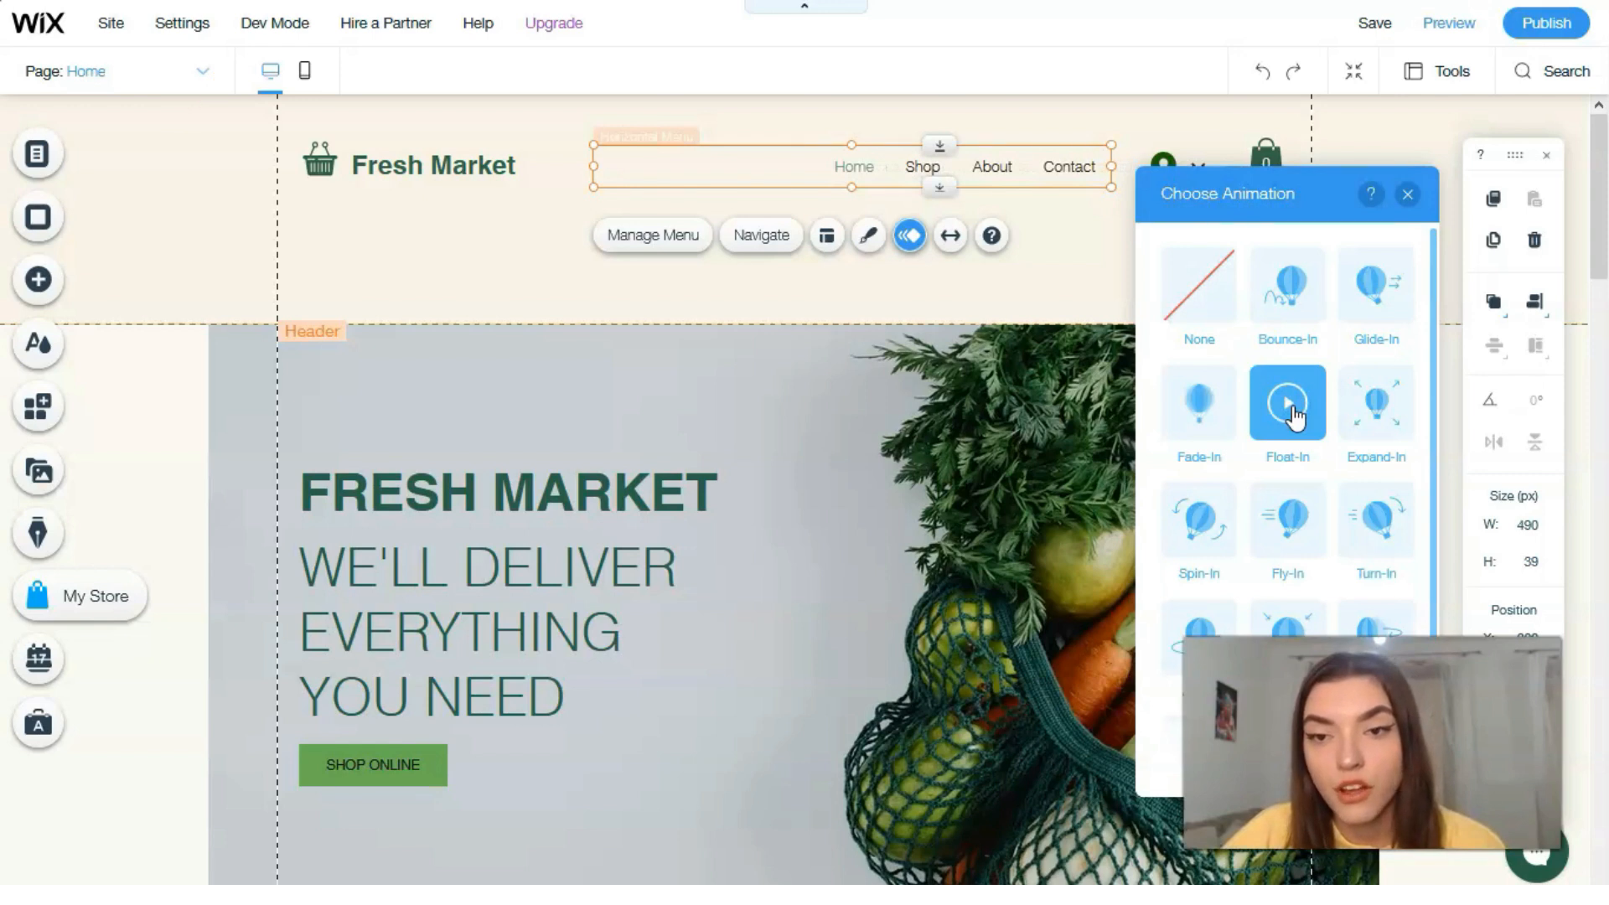
left_click(1290, 404)
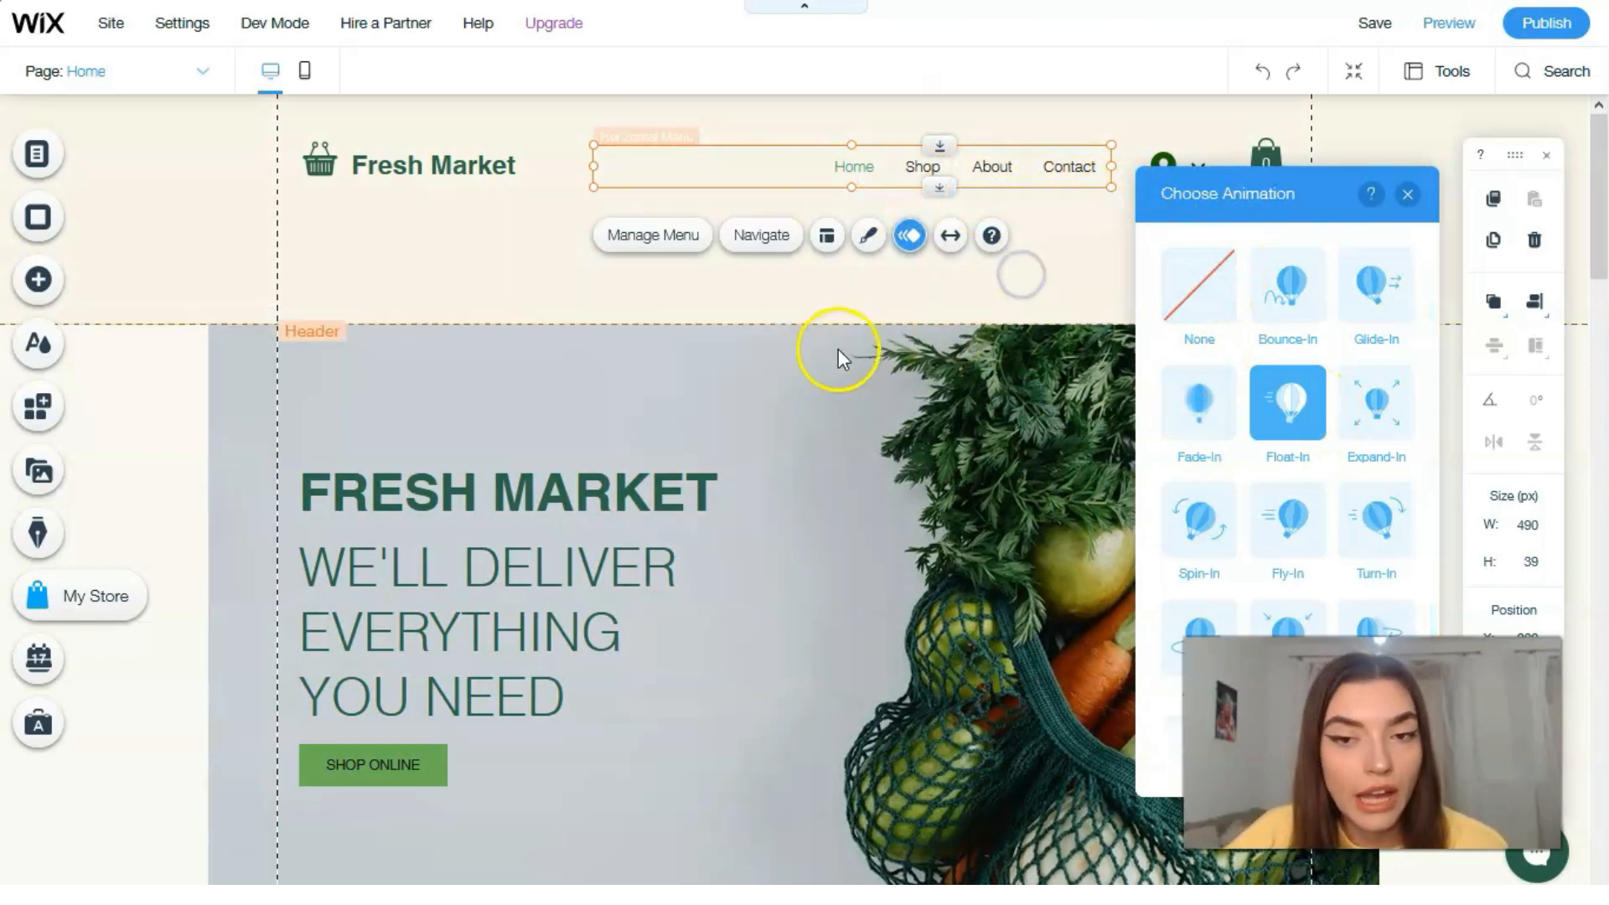
left_click(716, 318)
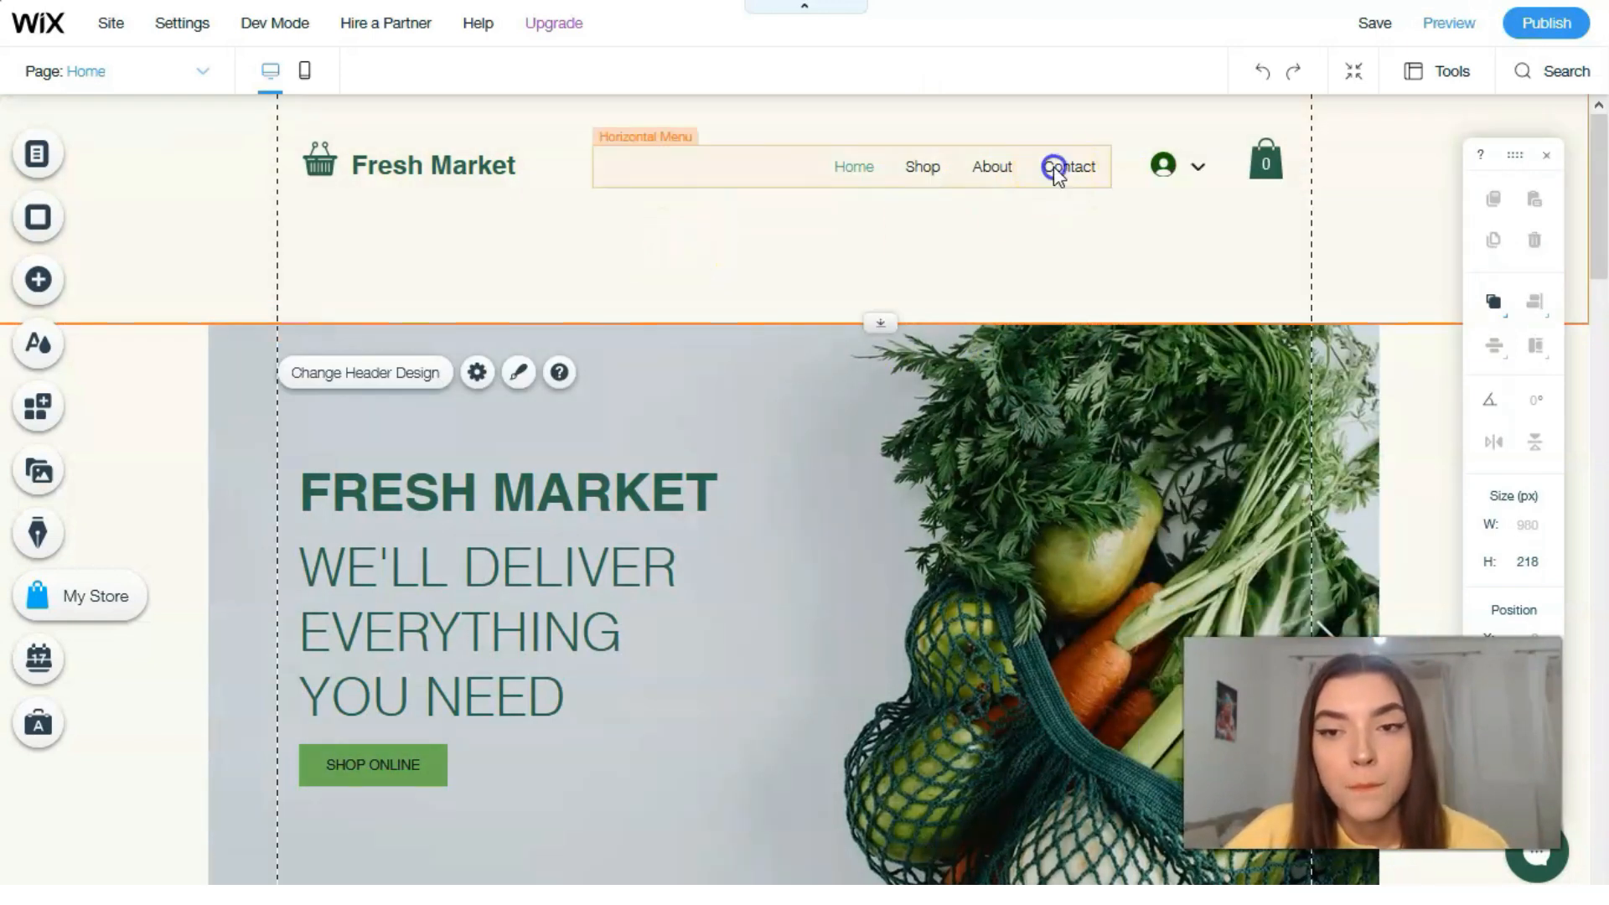
Step: Try several designs on the header's horizontal menu and apply the italic style with thin lines above and below each item
left_click(1053, 166)
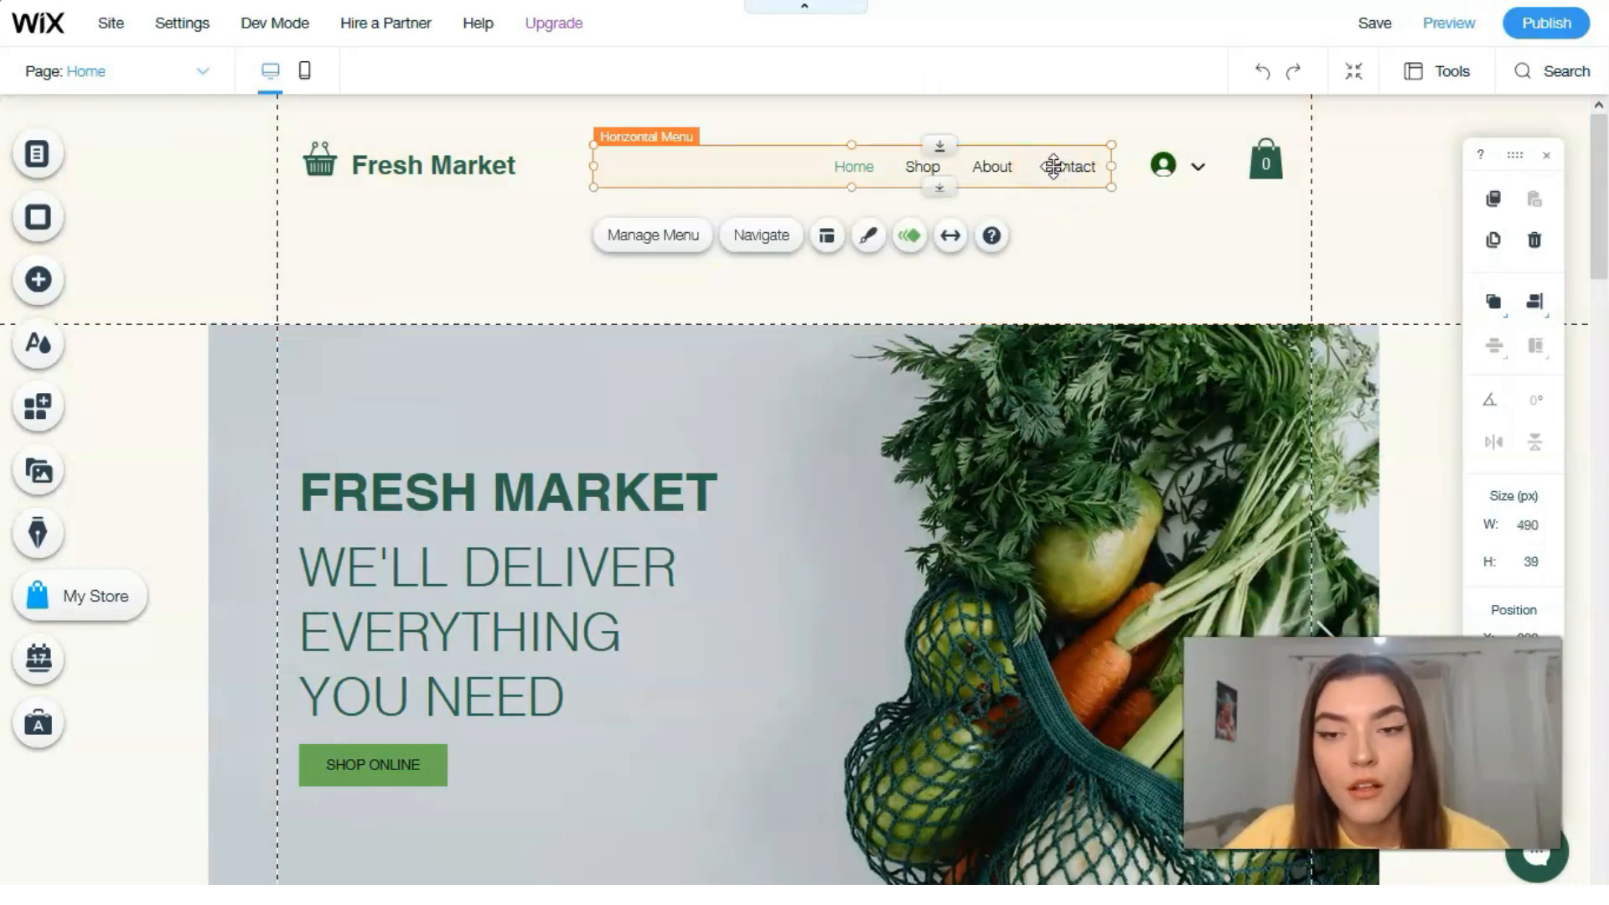
left_click(867, 238)
left_click(870, 247)
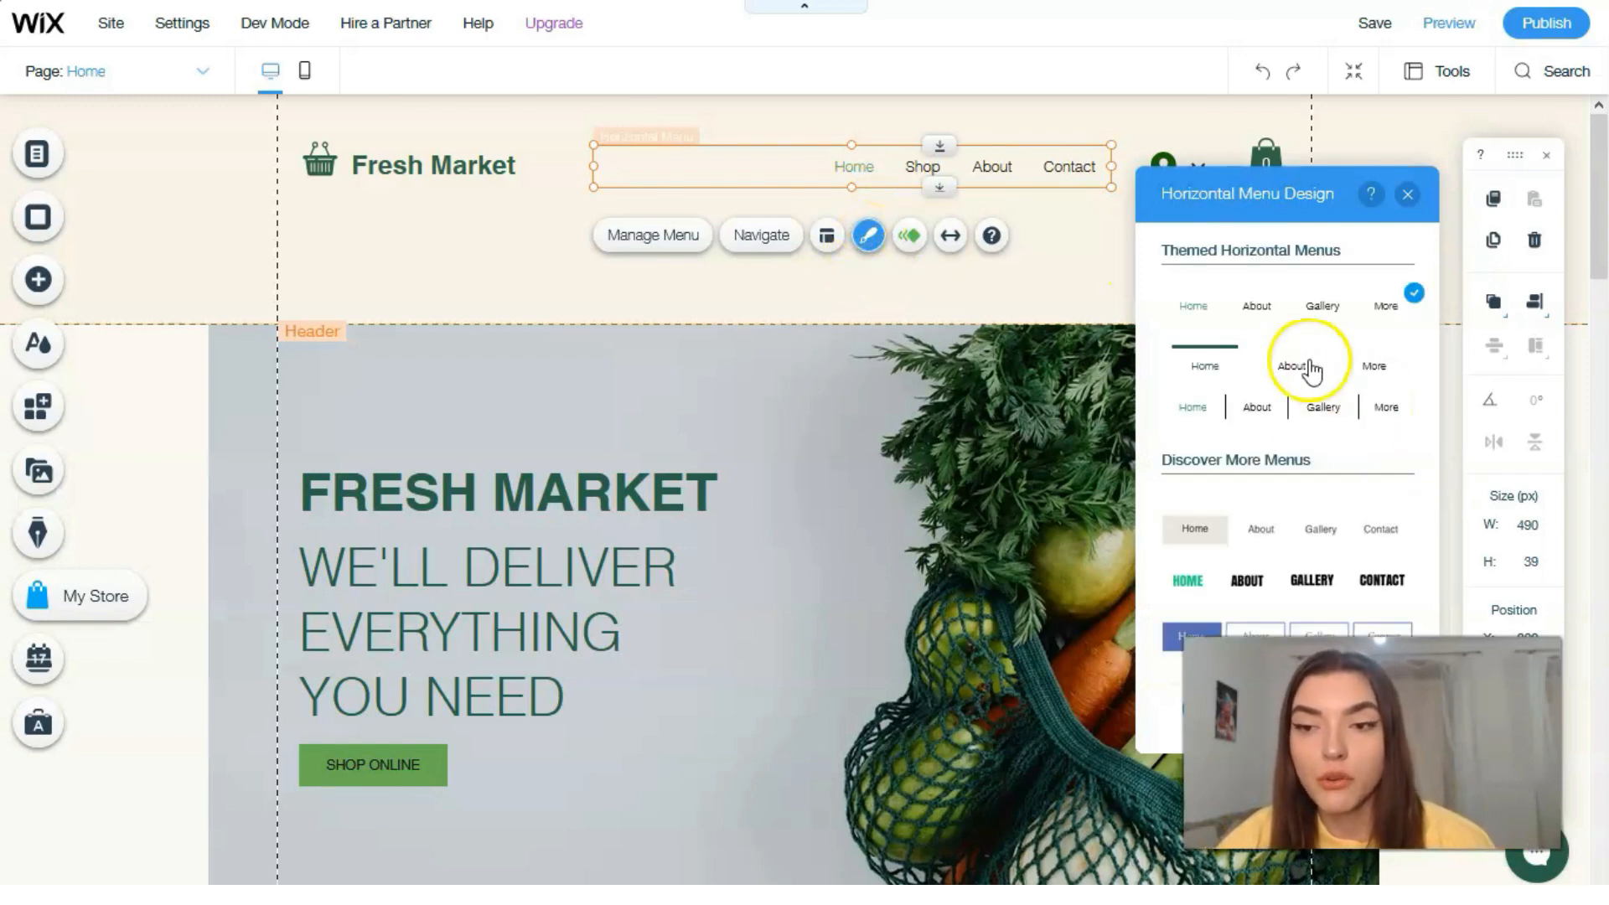
left_click(1307, 369)
scroll(1295, 373, "down", 2)
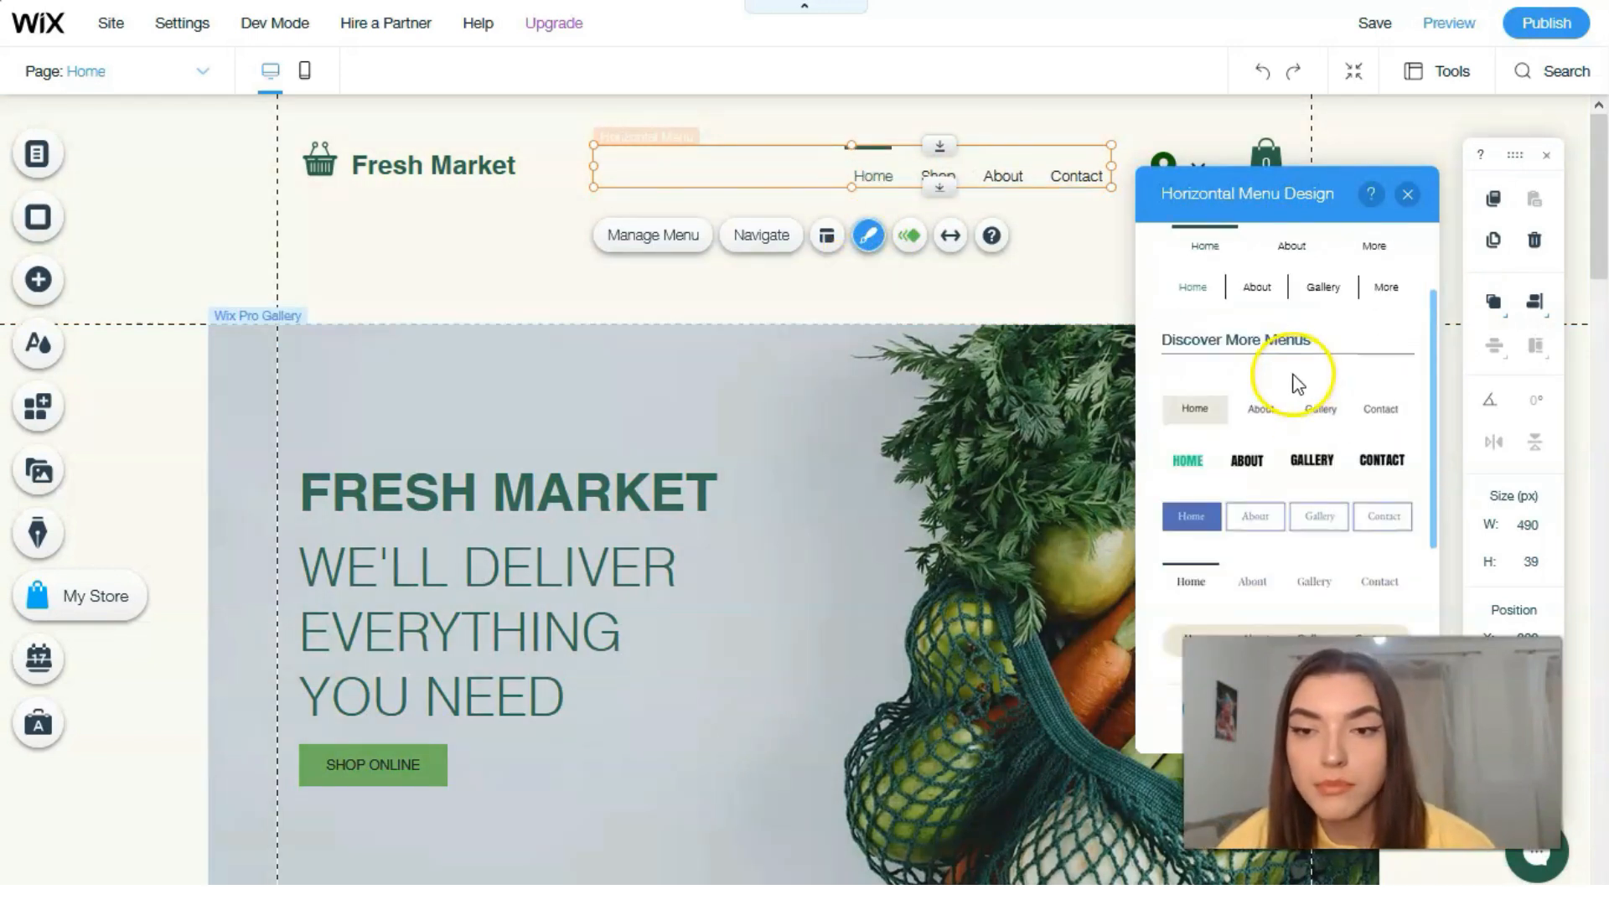
left_click(1280, 433)
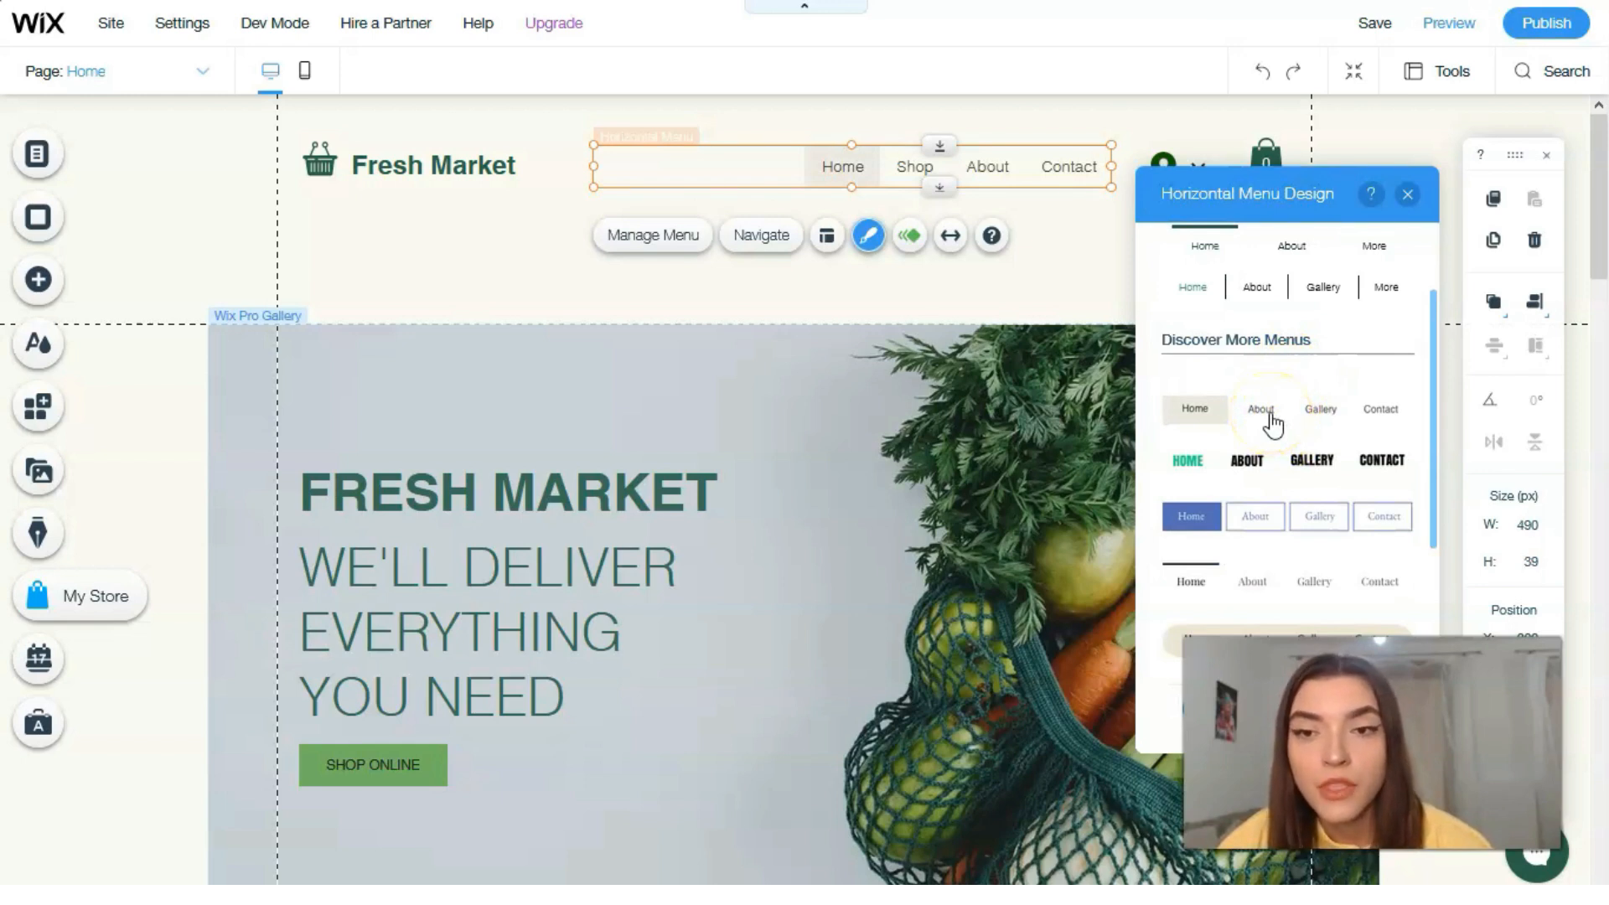
left_click(1274, 471)
left_click(1285, 520)
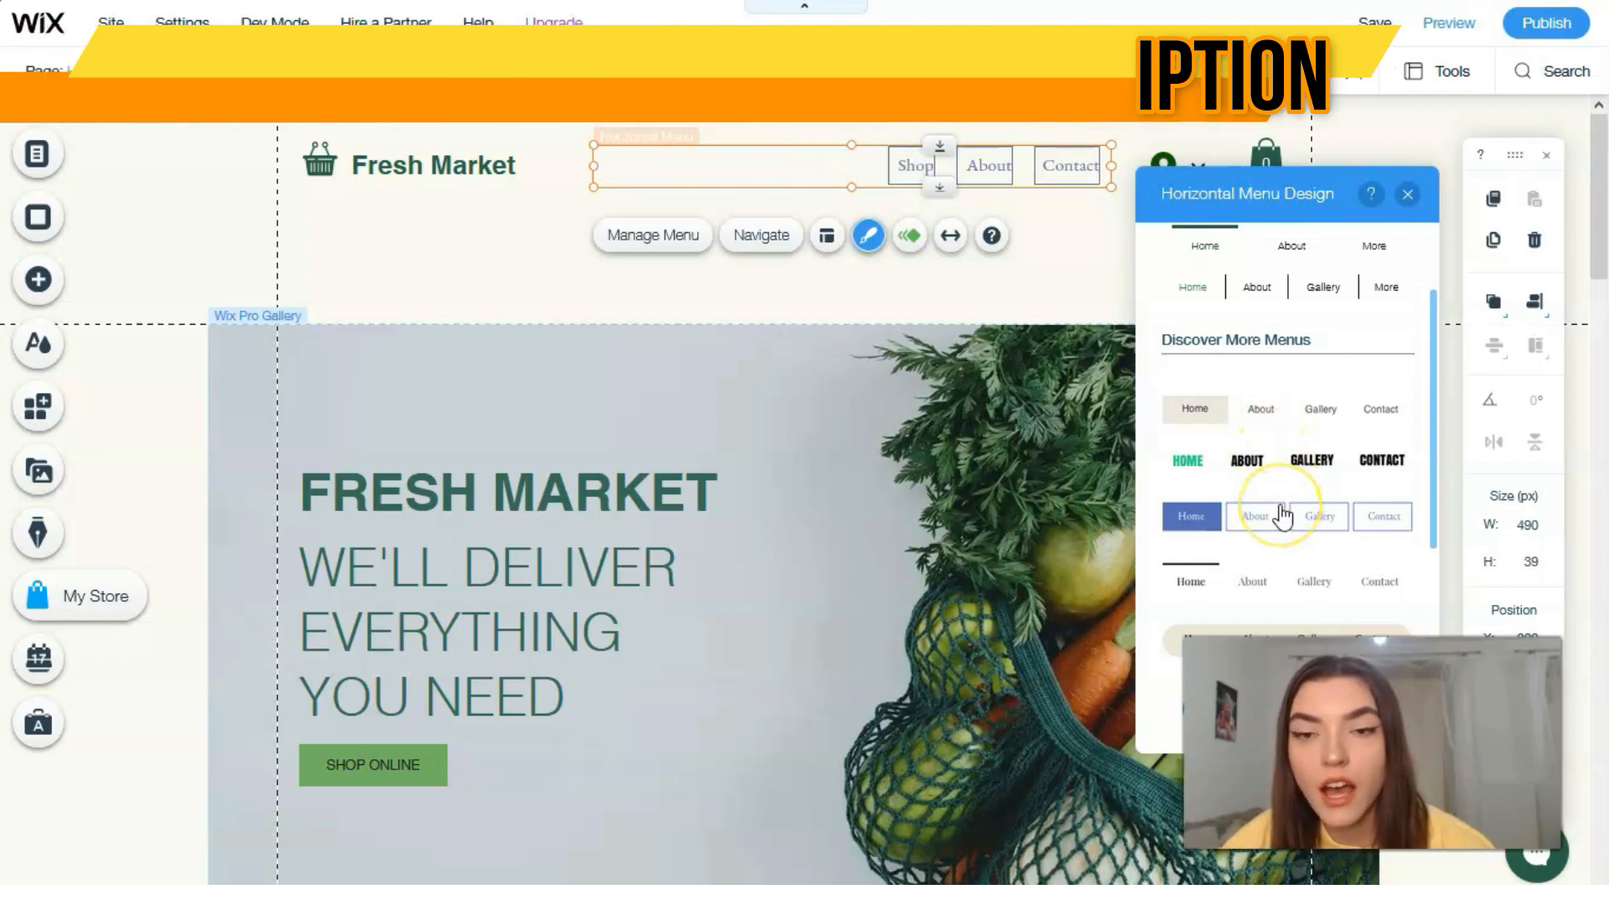
scroll(1283, 516, "down", 2)
left_click(1288, 590)
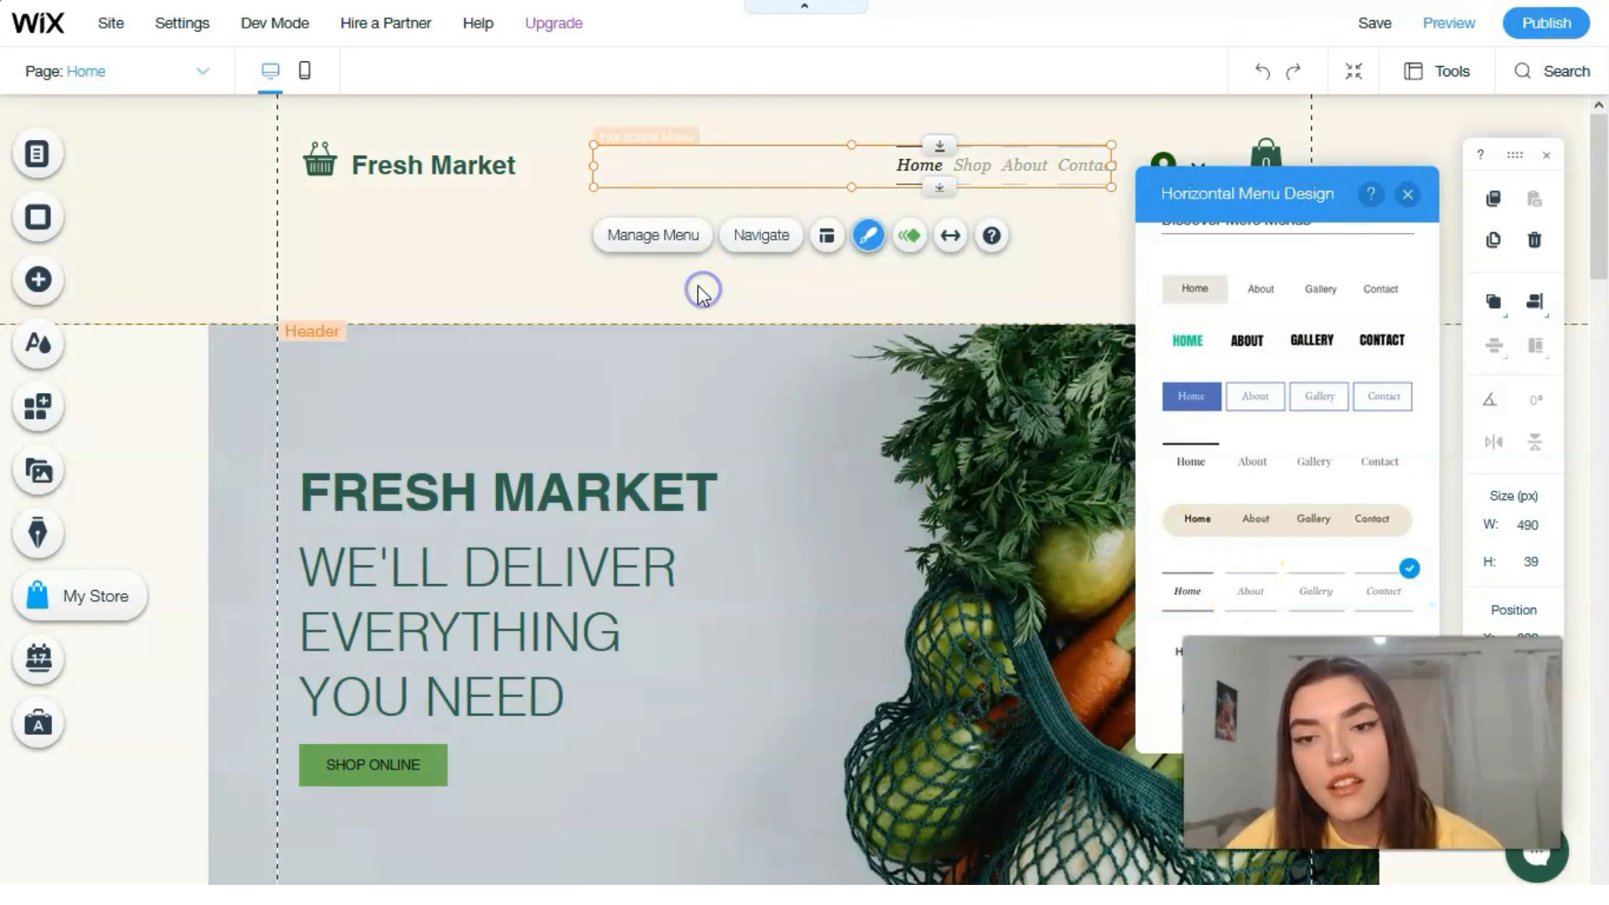
left_click(825, 240)
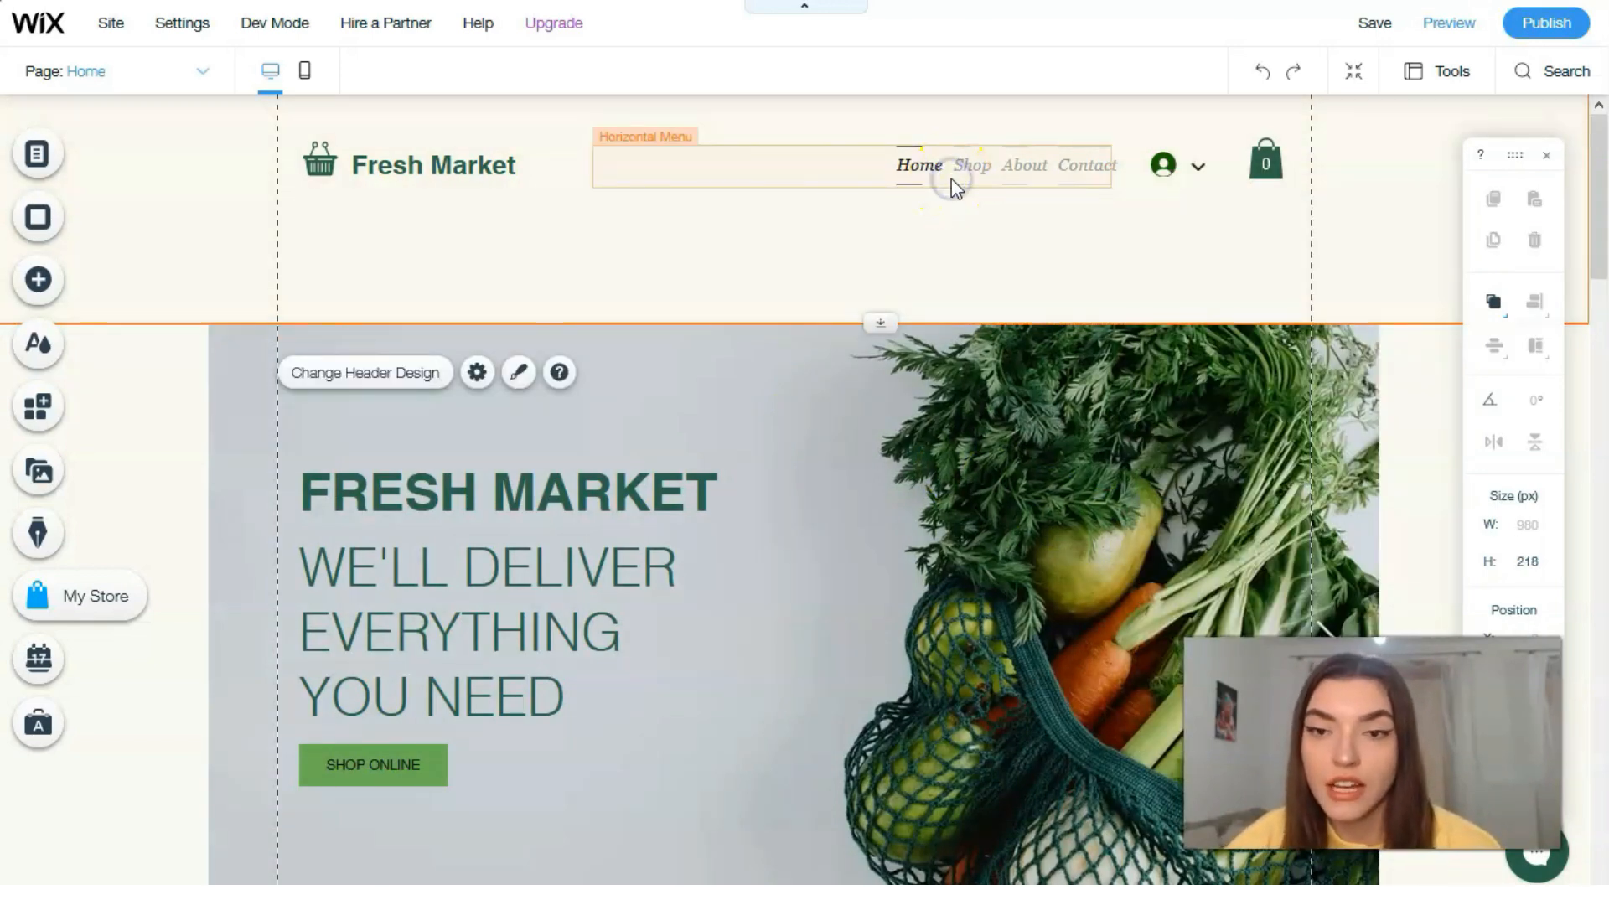
Step: Rename the Home page to Main in the site menu
left_click(919, 166)
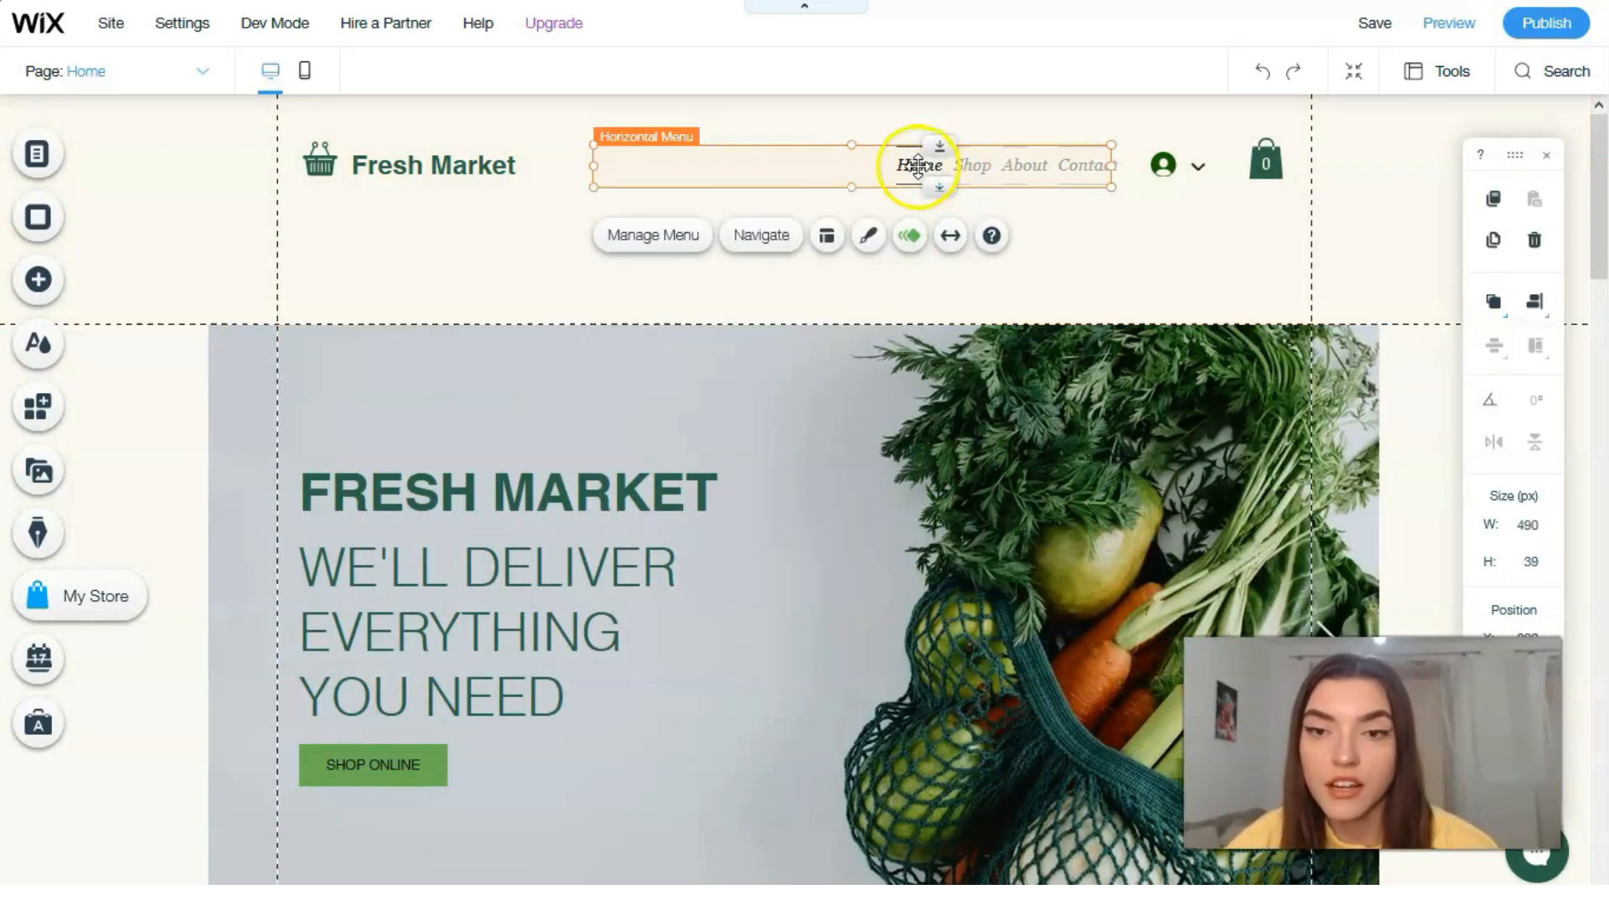
left_click(673, 257)
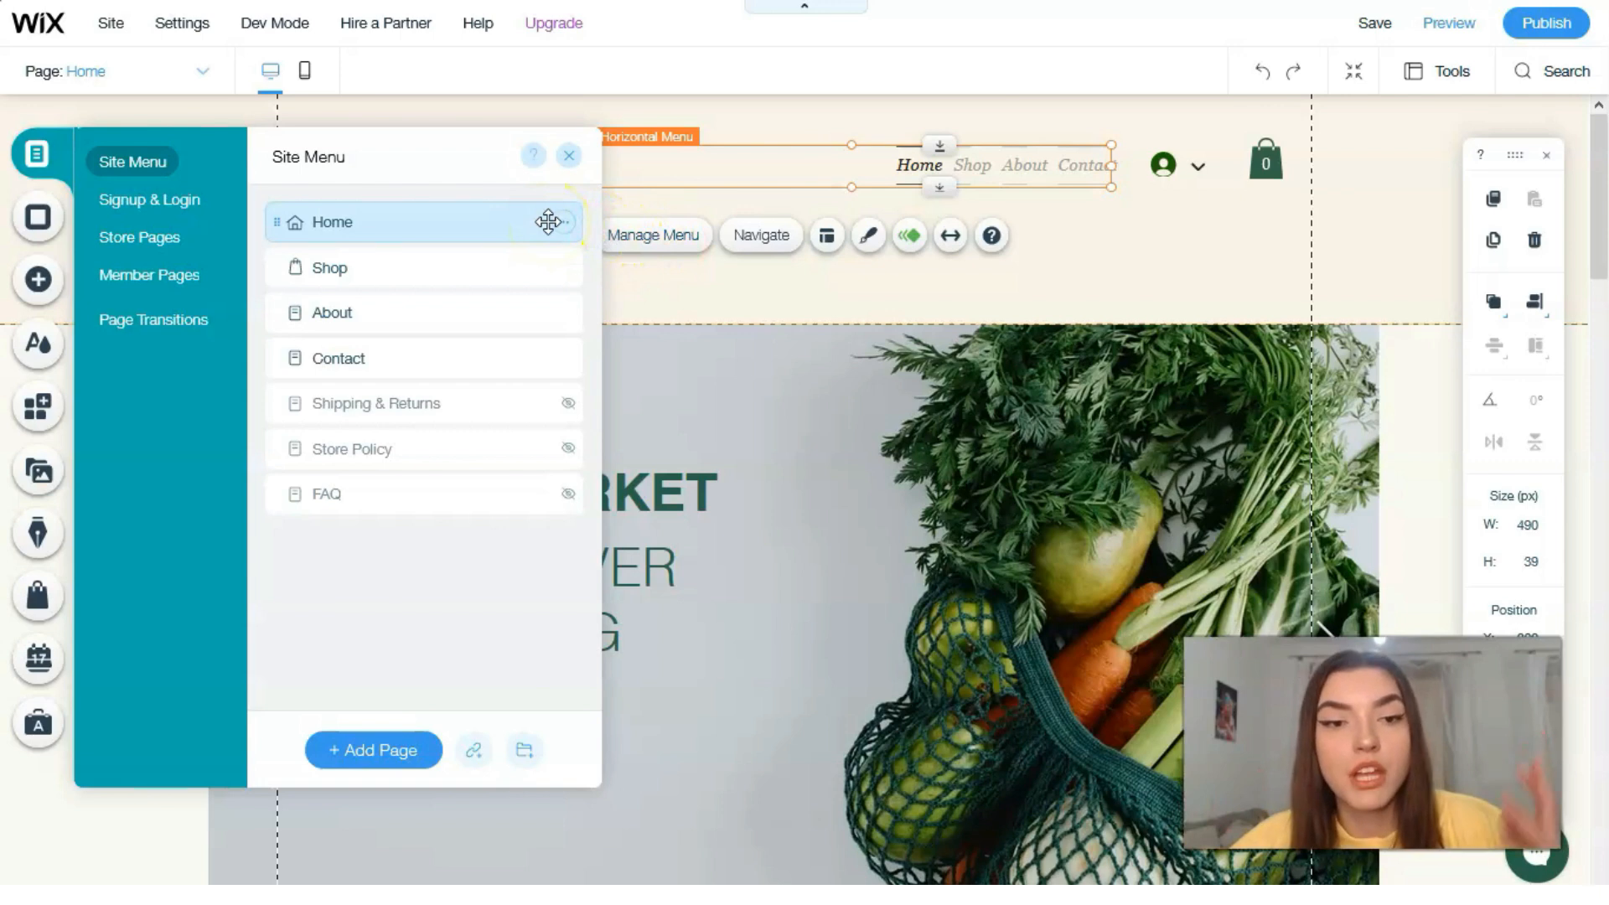
double_click(451, 217)
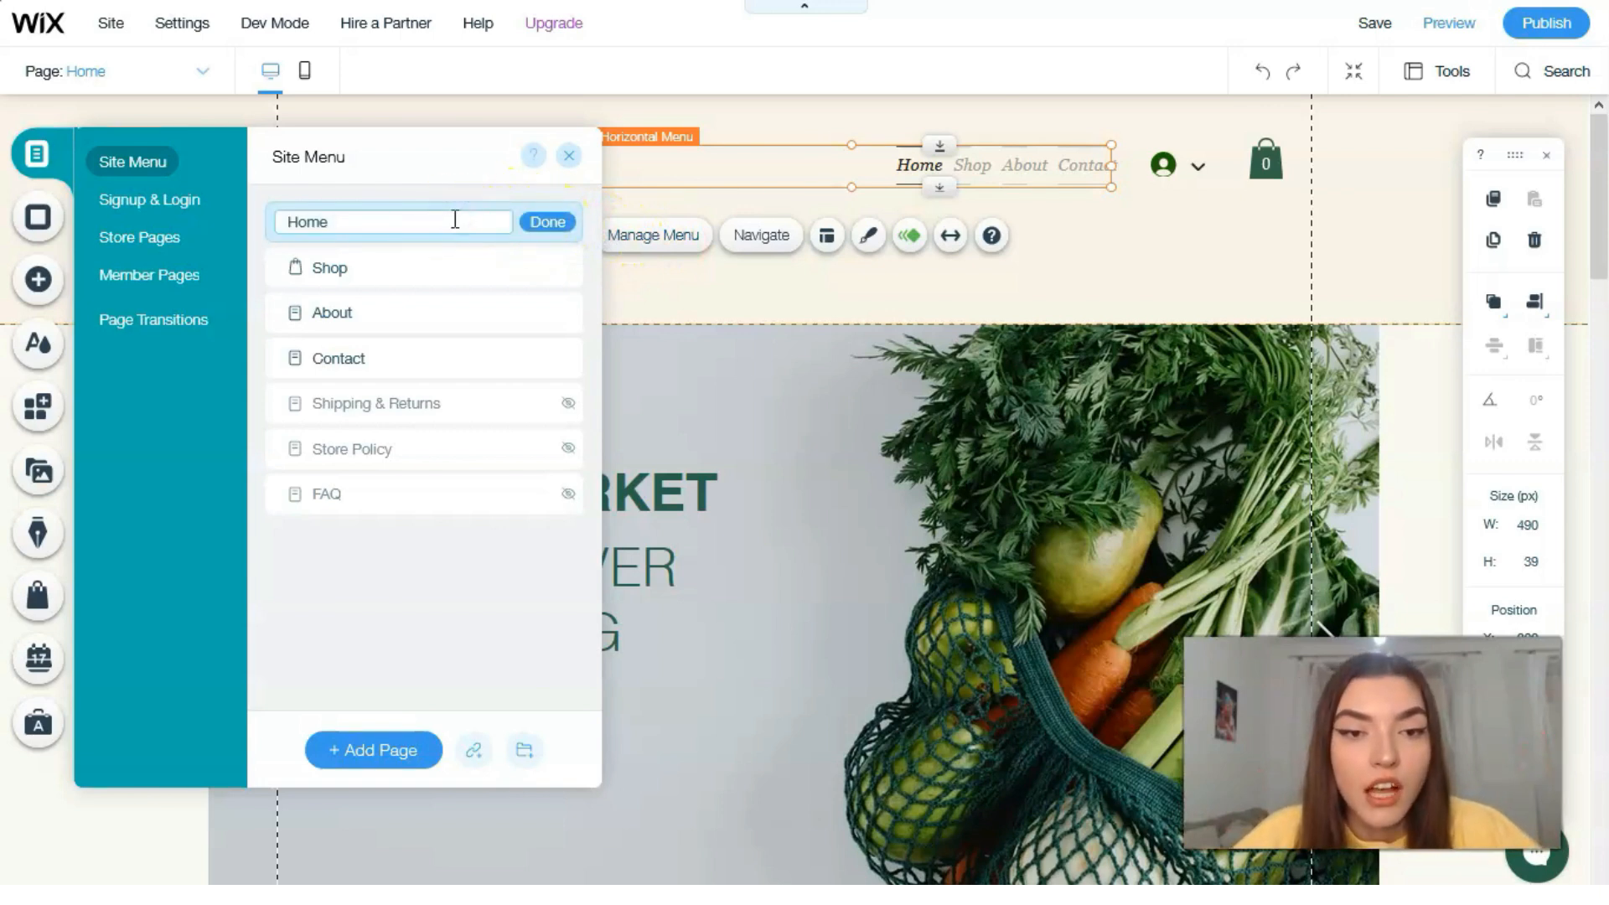
key("BackSpace")
key("BackSpace")
key("BackSpace")
key("BackSpace")
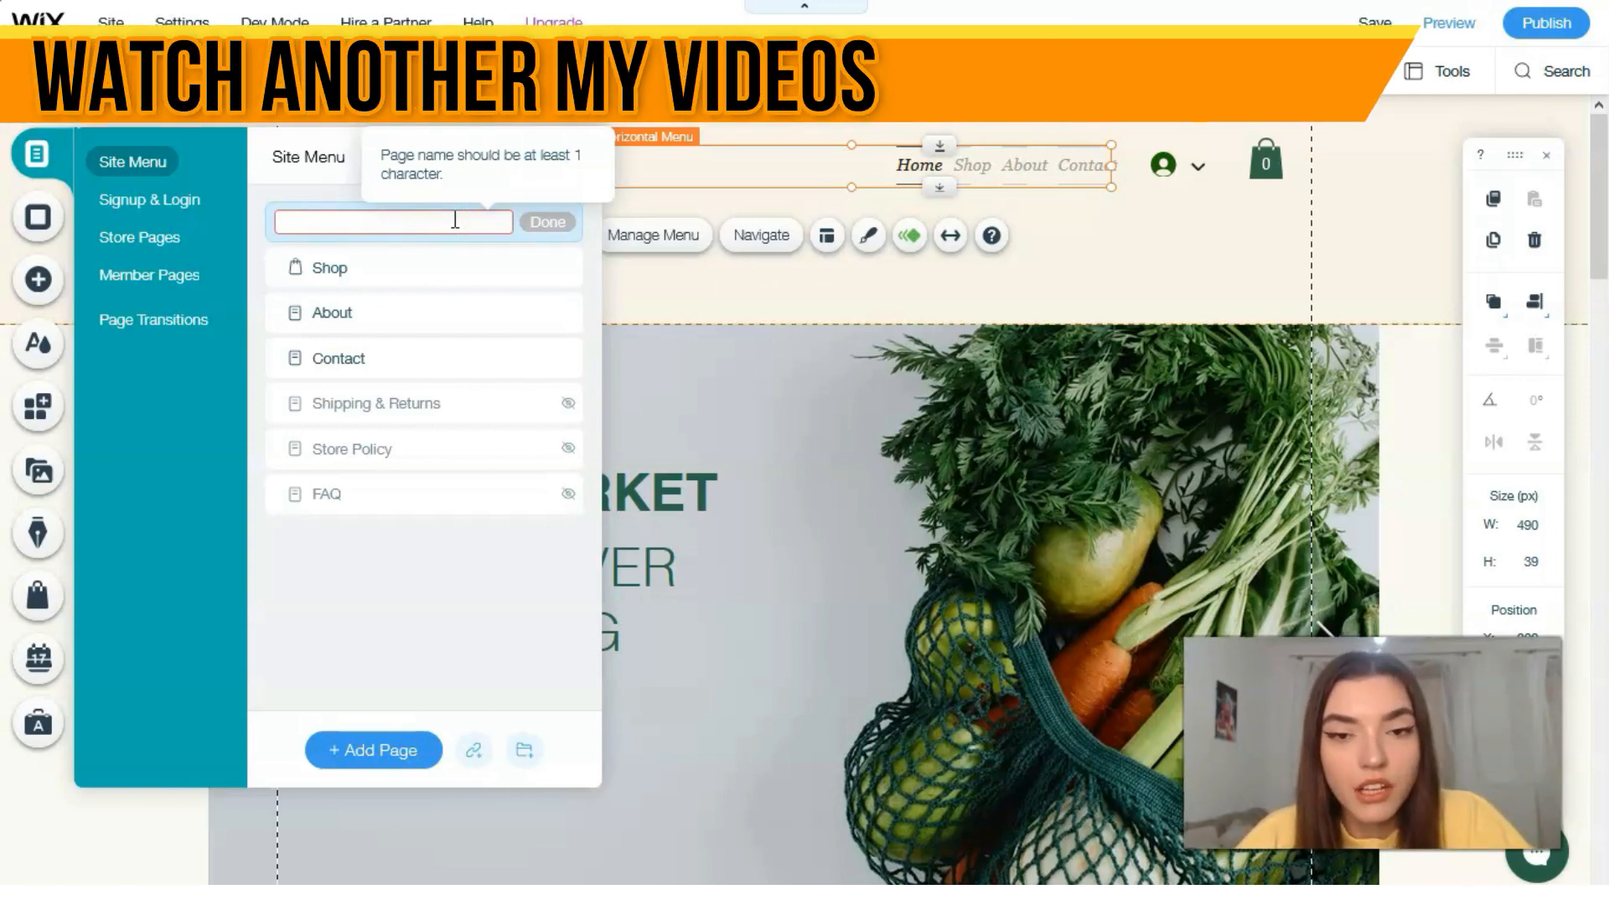
type("Main")
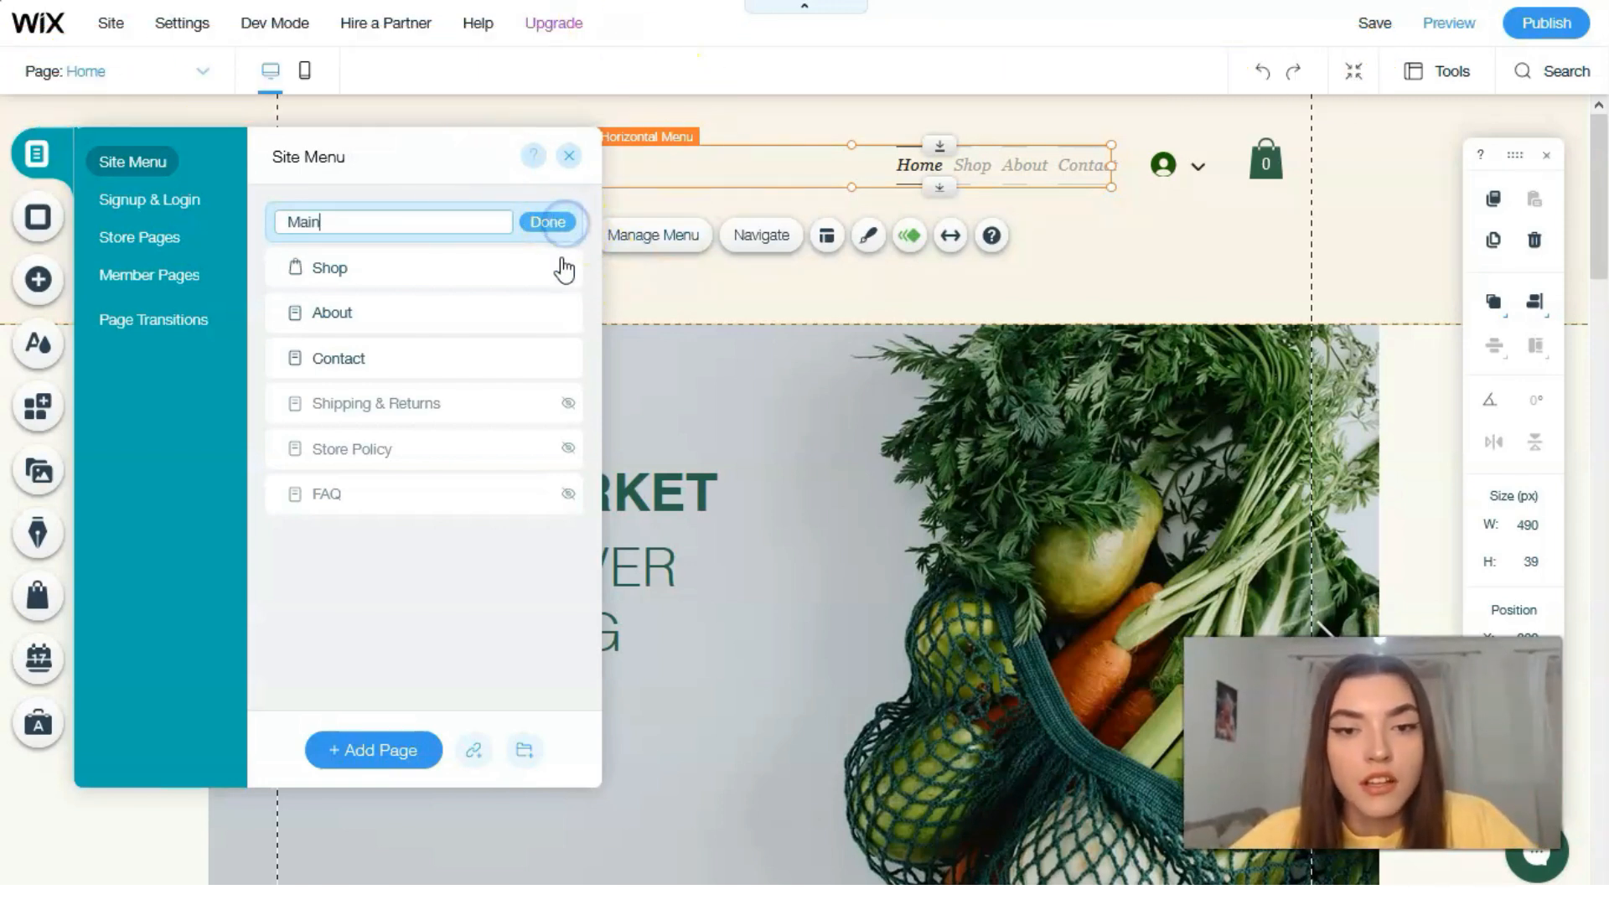
left_click(570, 178)
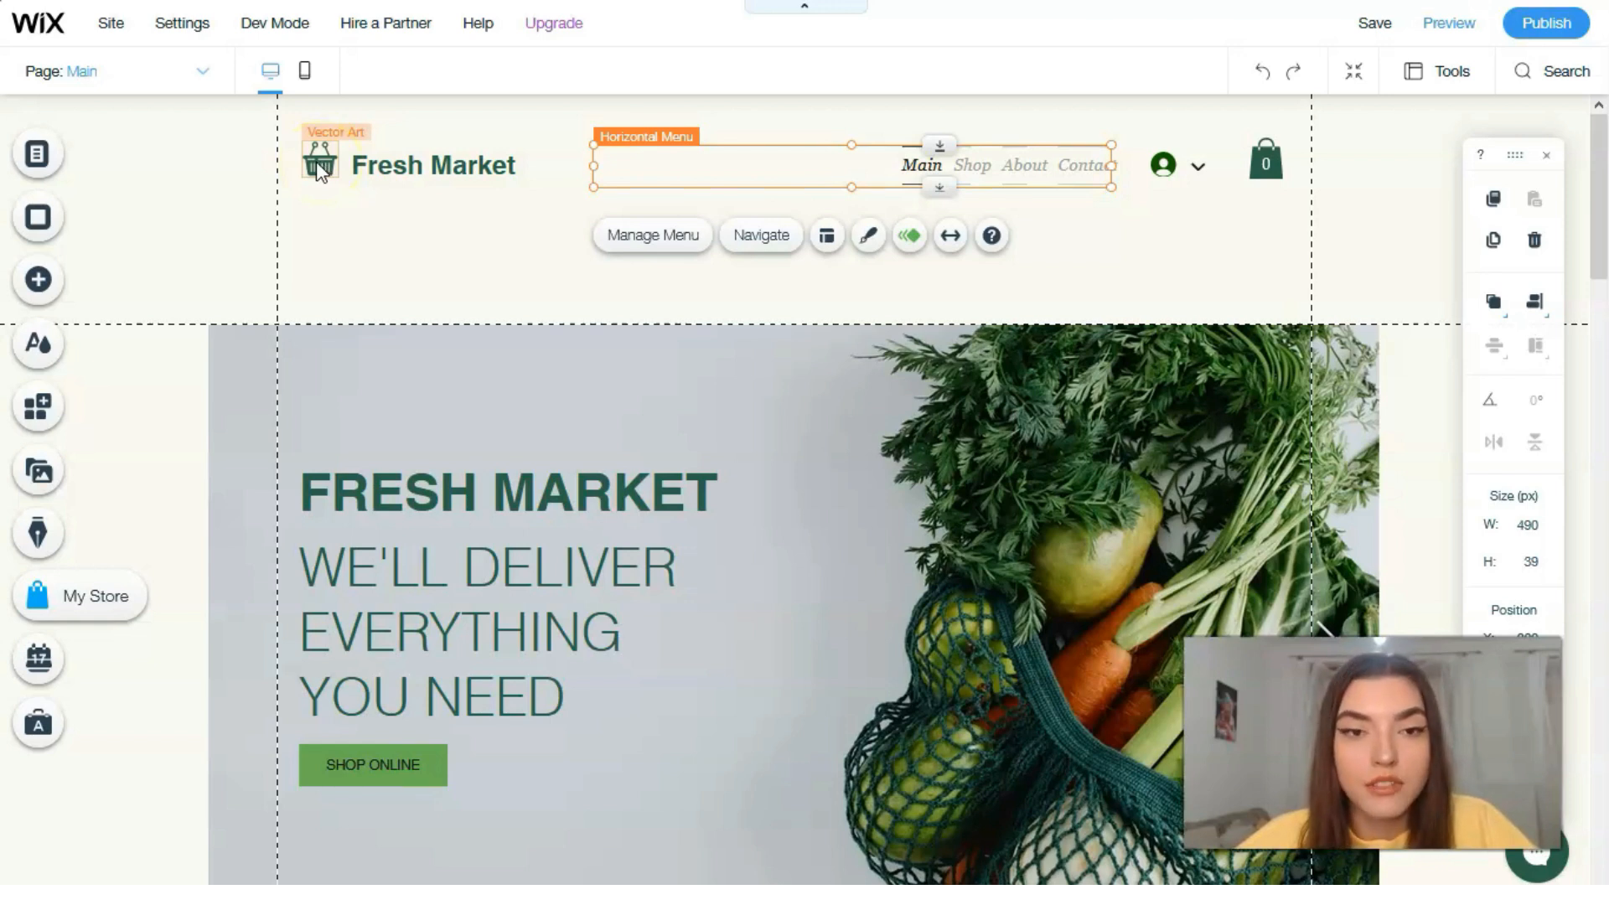
Step: Apply the Heading 2 theme to the Fresh Market title in the header and set its font size to 31 px
left_click(436, 168)
left_click(402, 233)
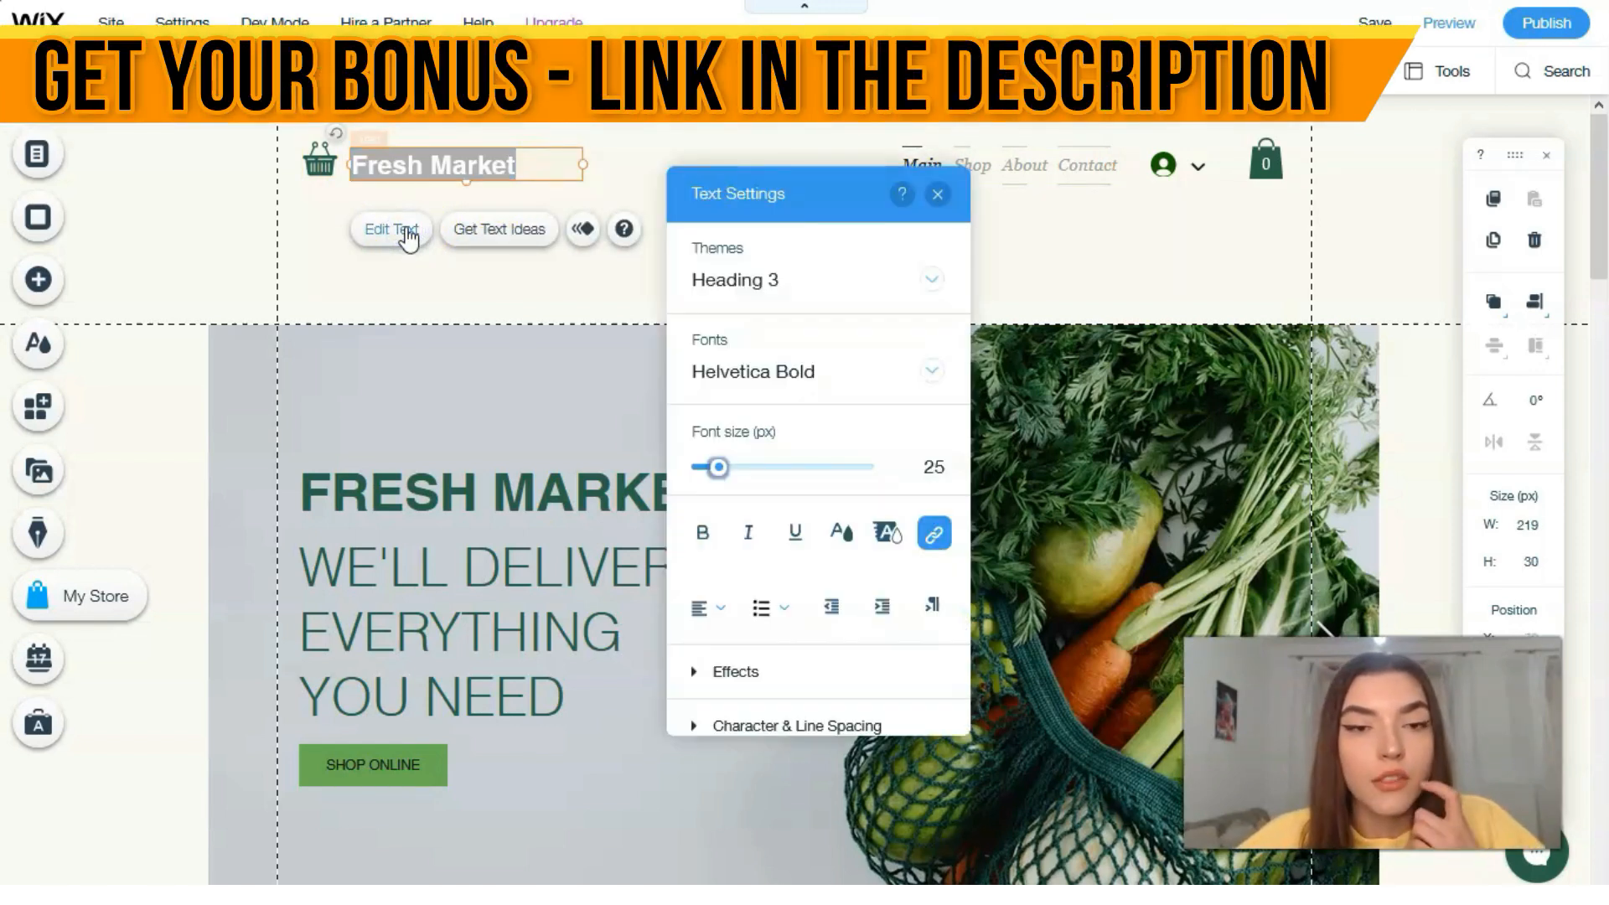
left_click(932, 278)
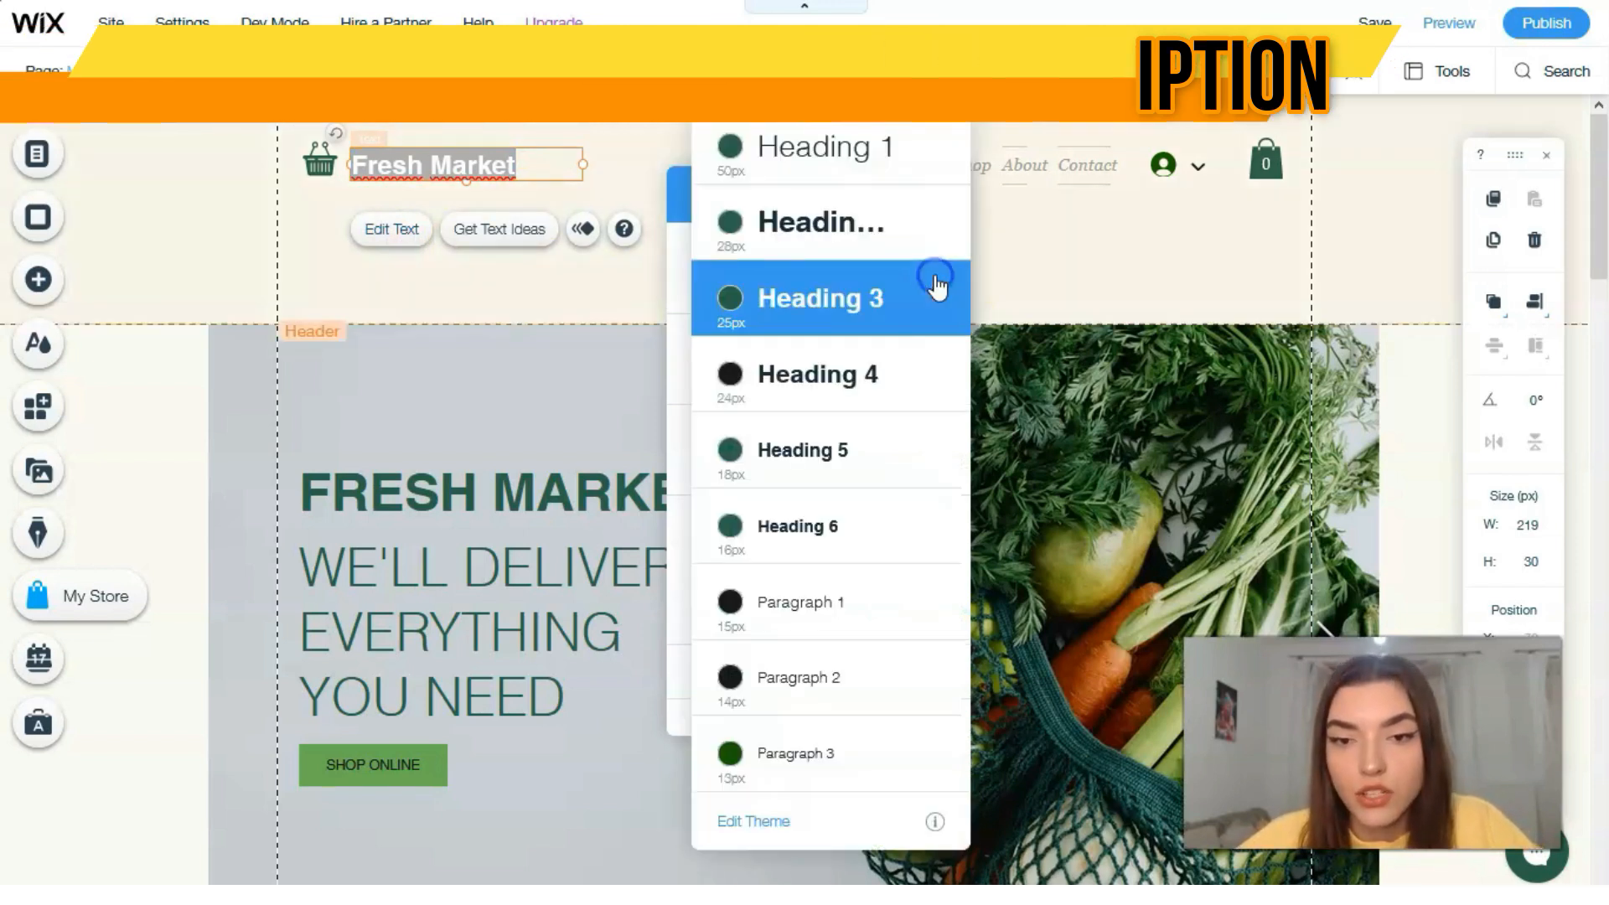
left_click(859, 237)
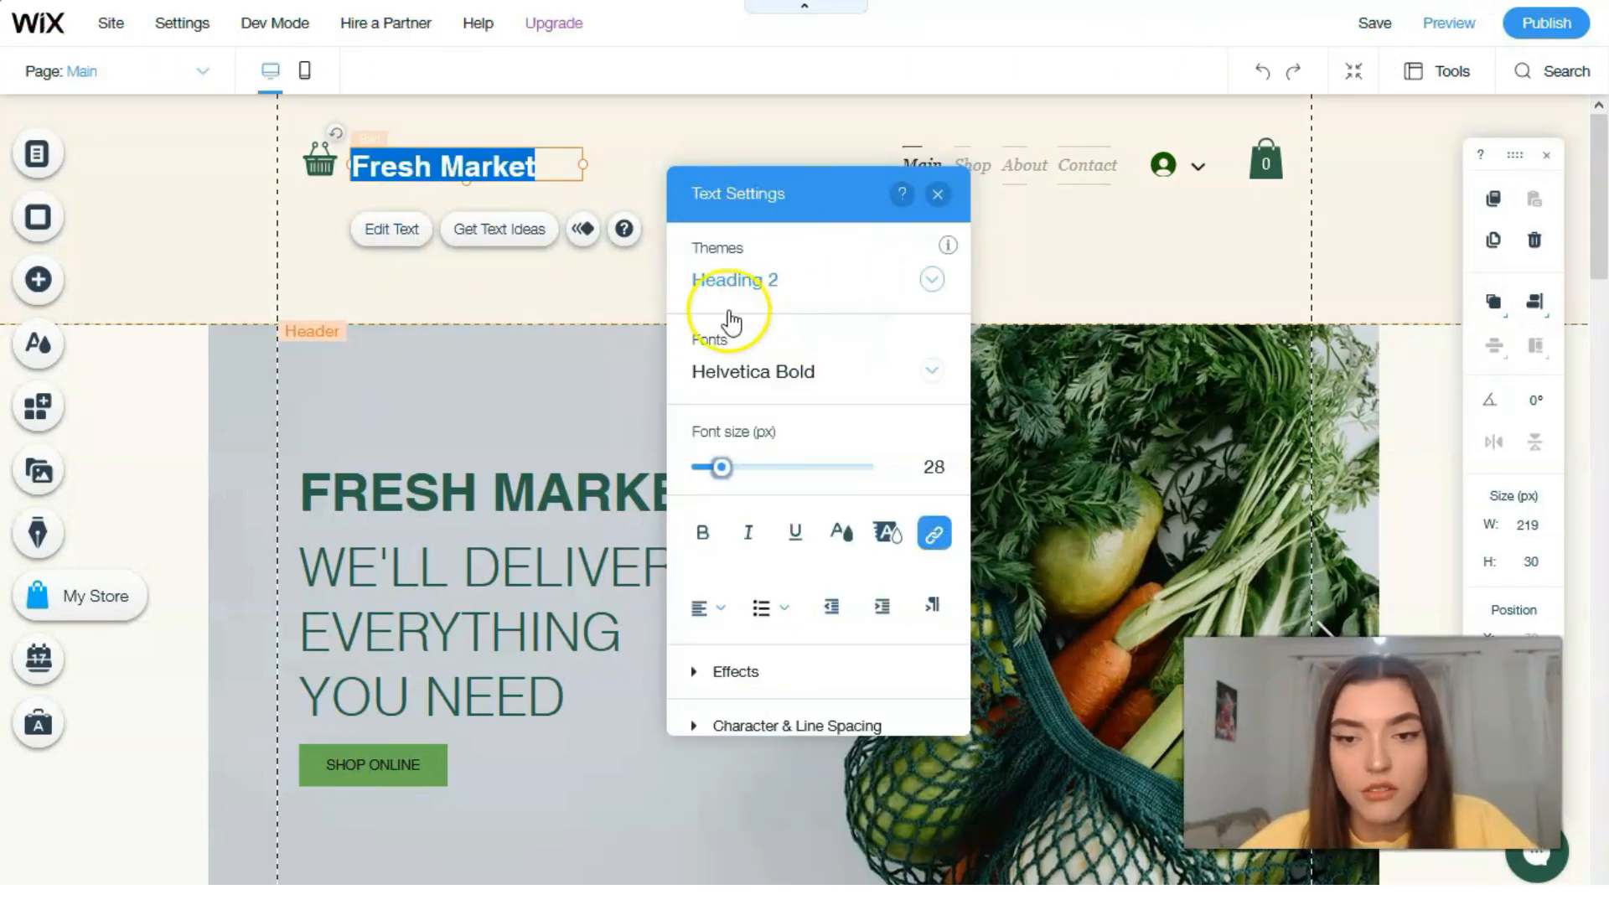
left_click_drag(721, 474, 727, 478)
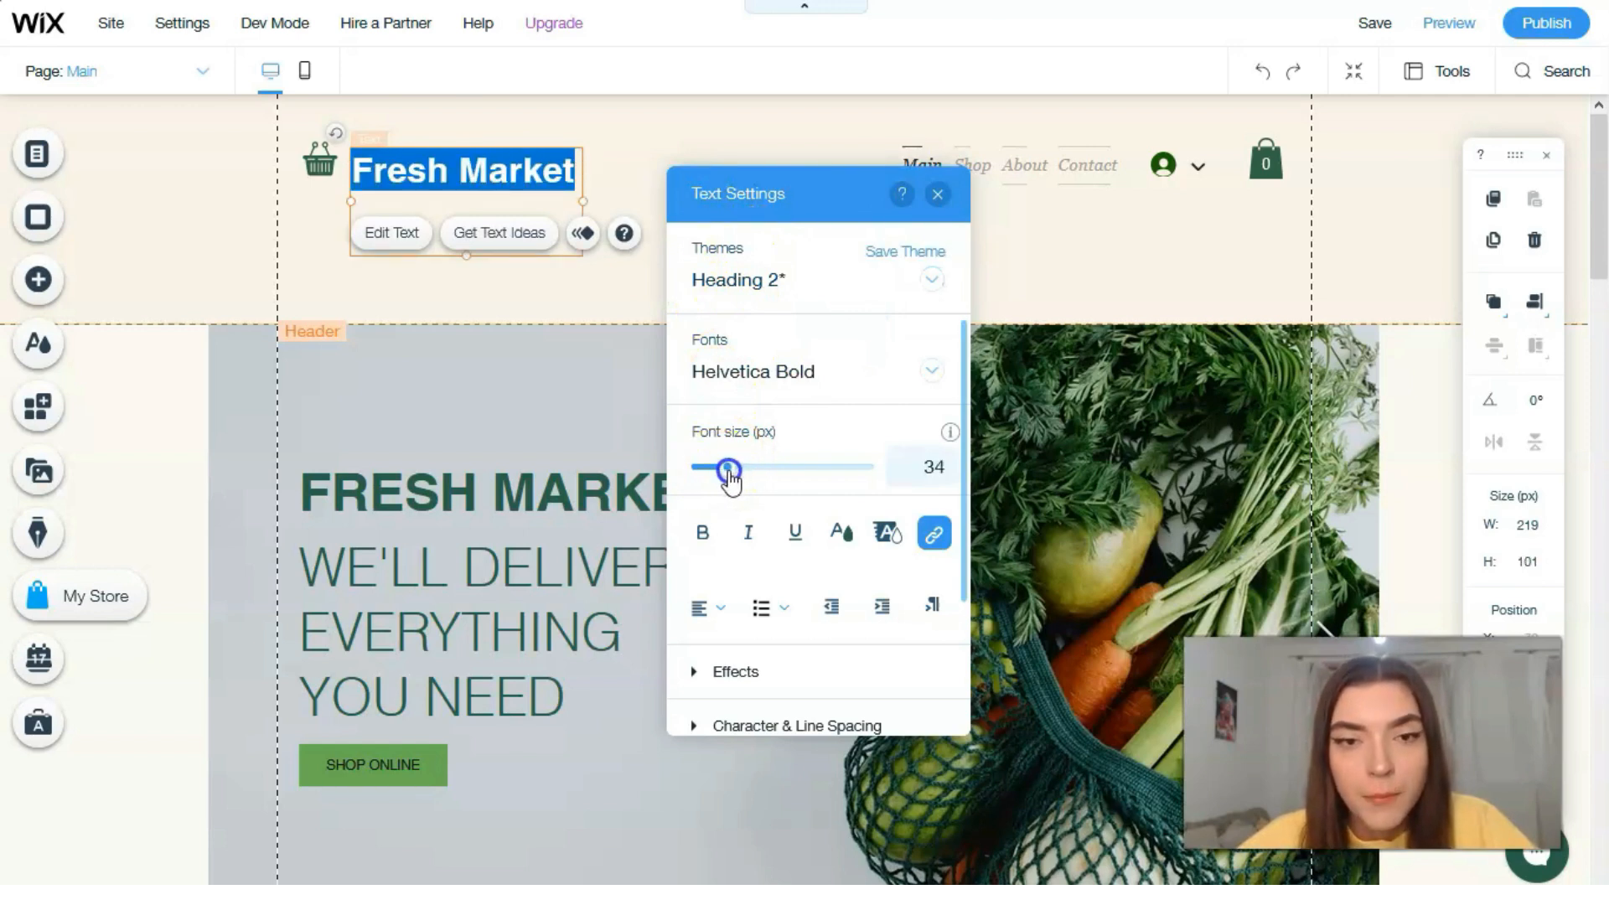
left_click(715, 541)
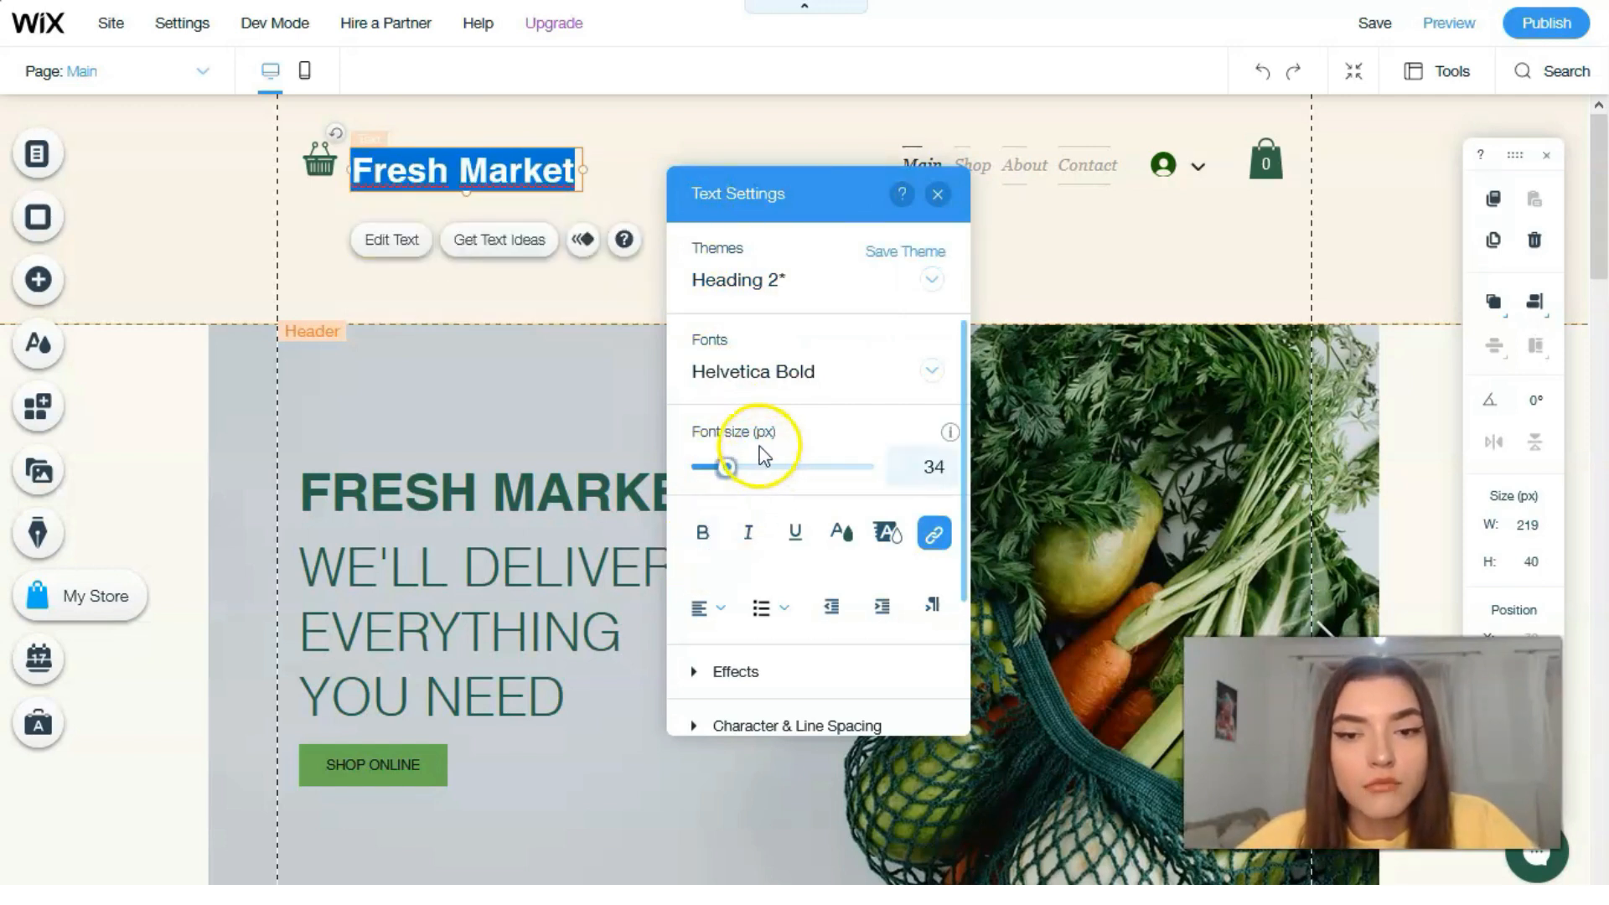
left_click_drag(727, 467, 724, 469)
Step: Color the Fresh Market title in the header with the darker green #1D4A37 from the site colors
left_click(847, 535)
left_click(846, 537)
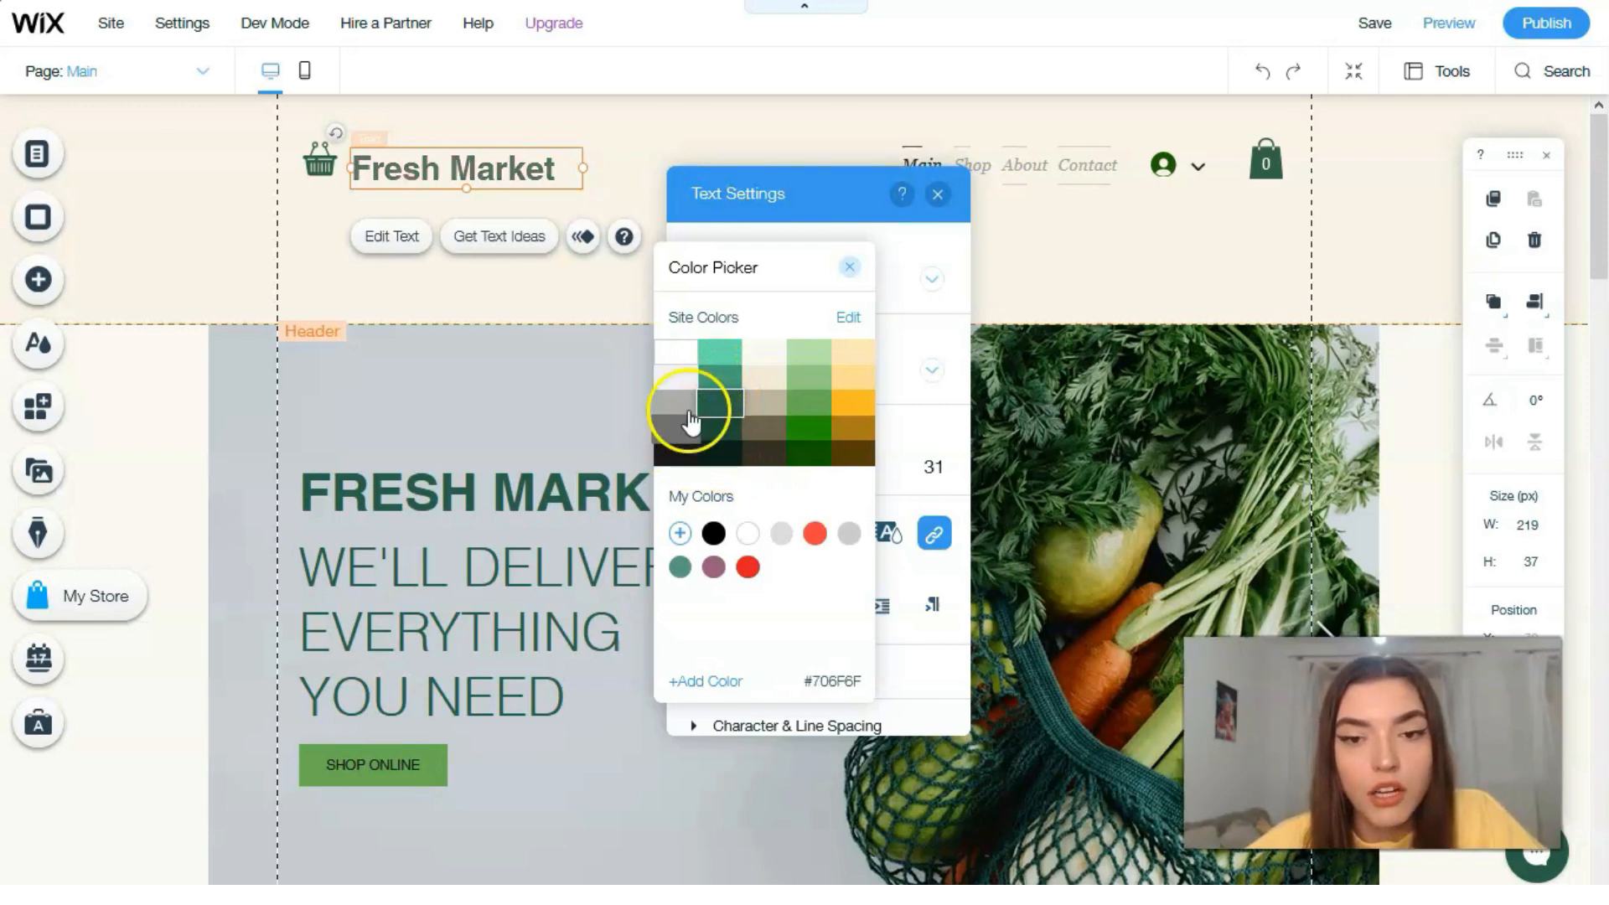
left_click(732, 434)
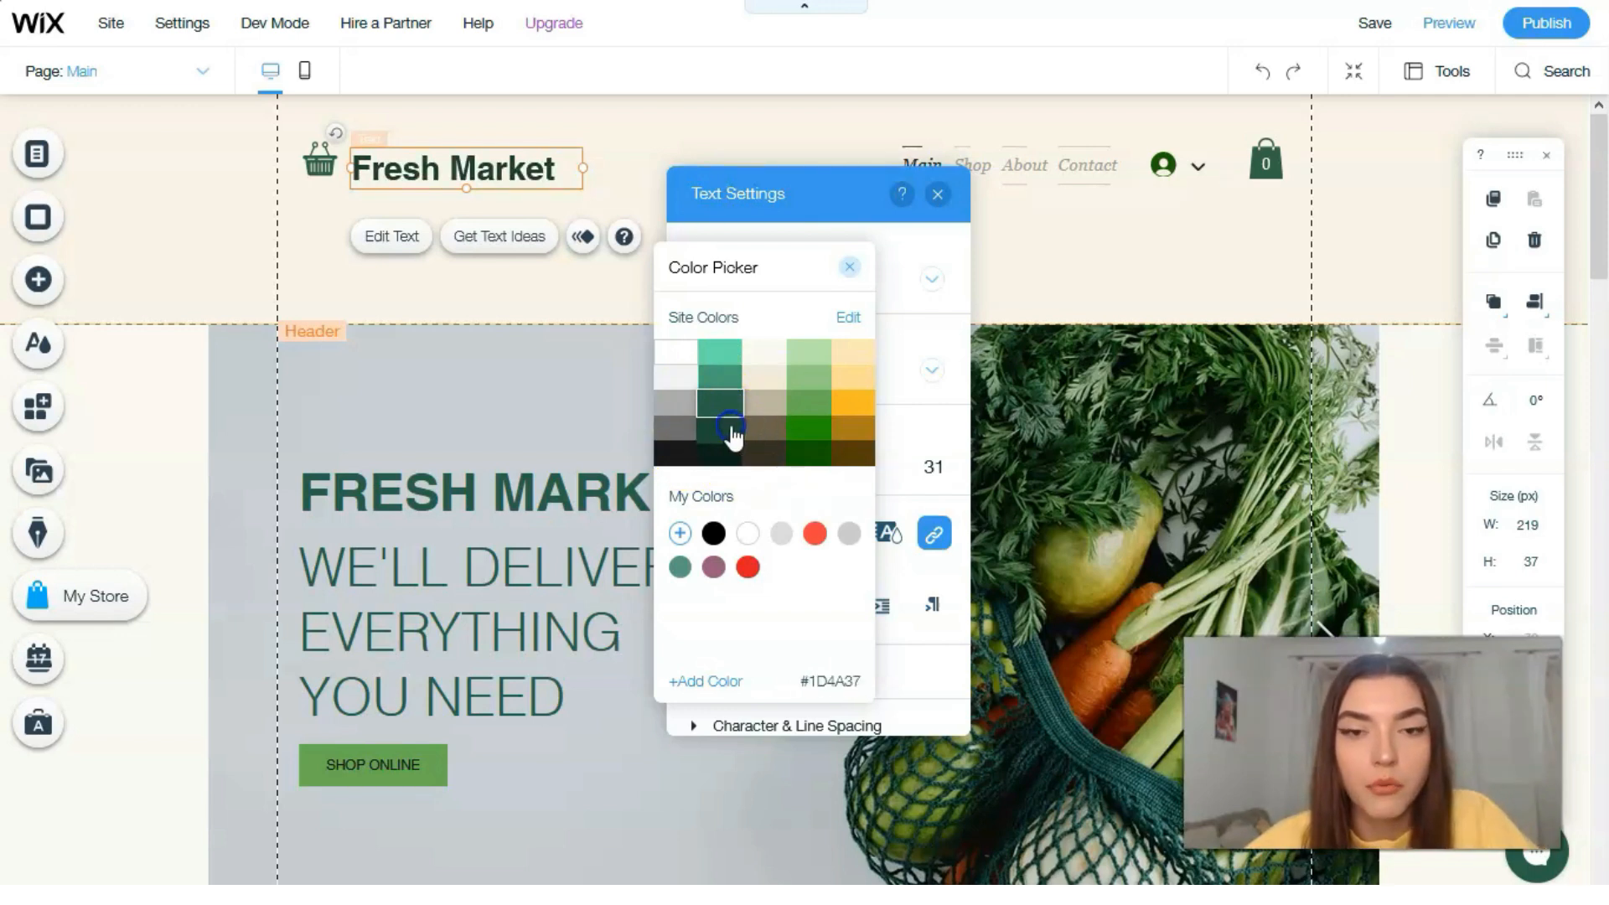
left_click(941, 195)
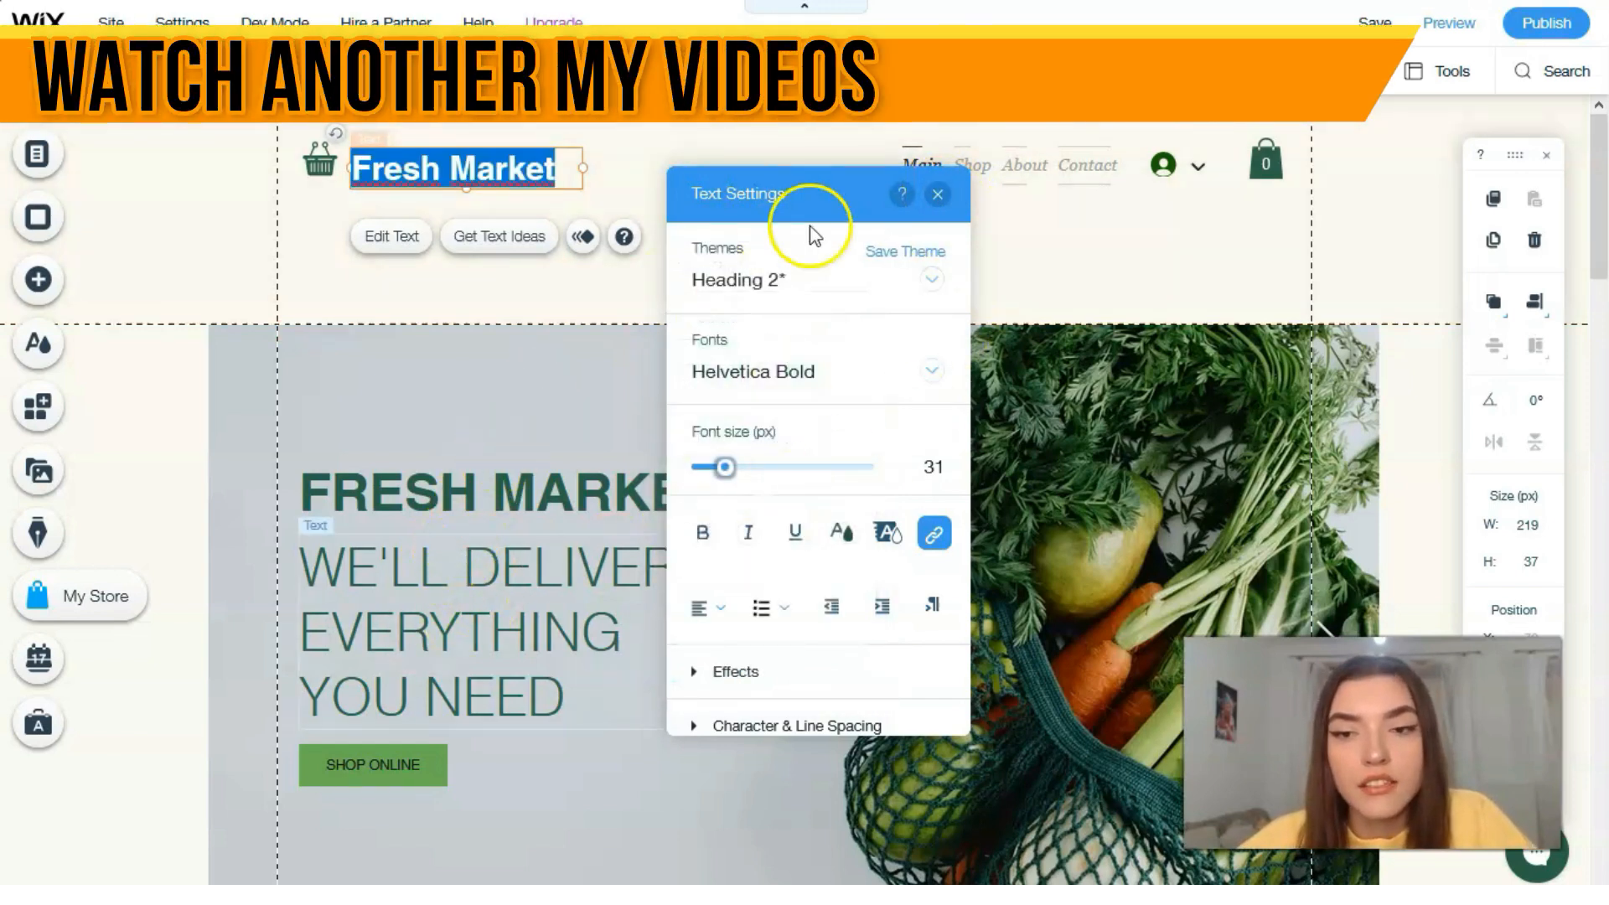
left_click(938, 194)
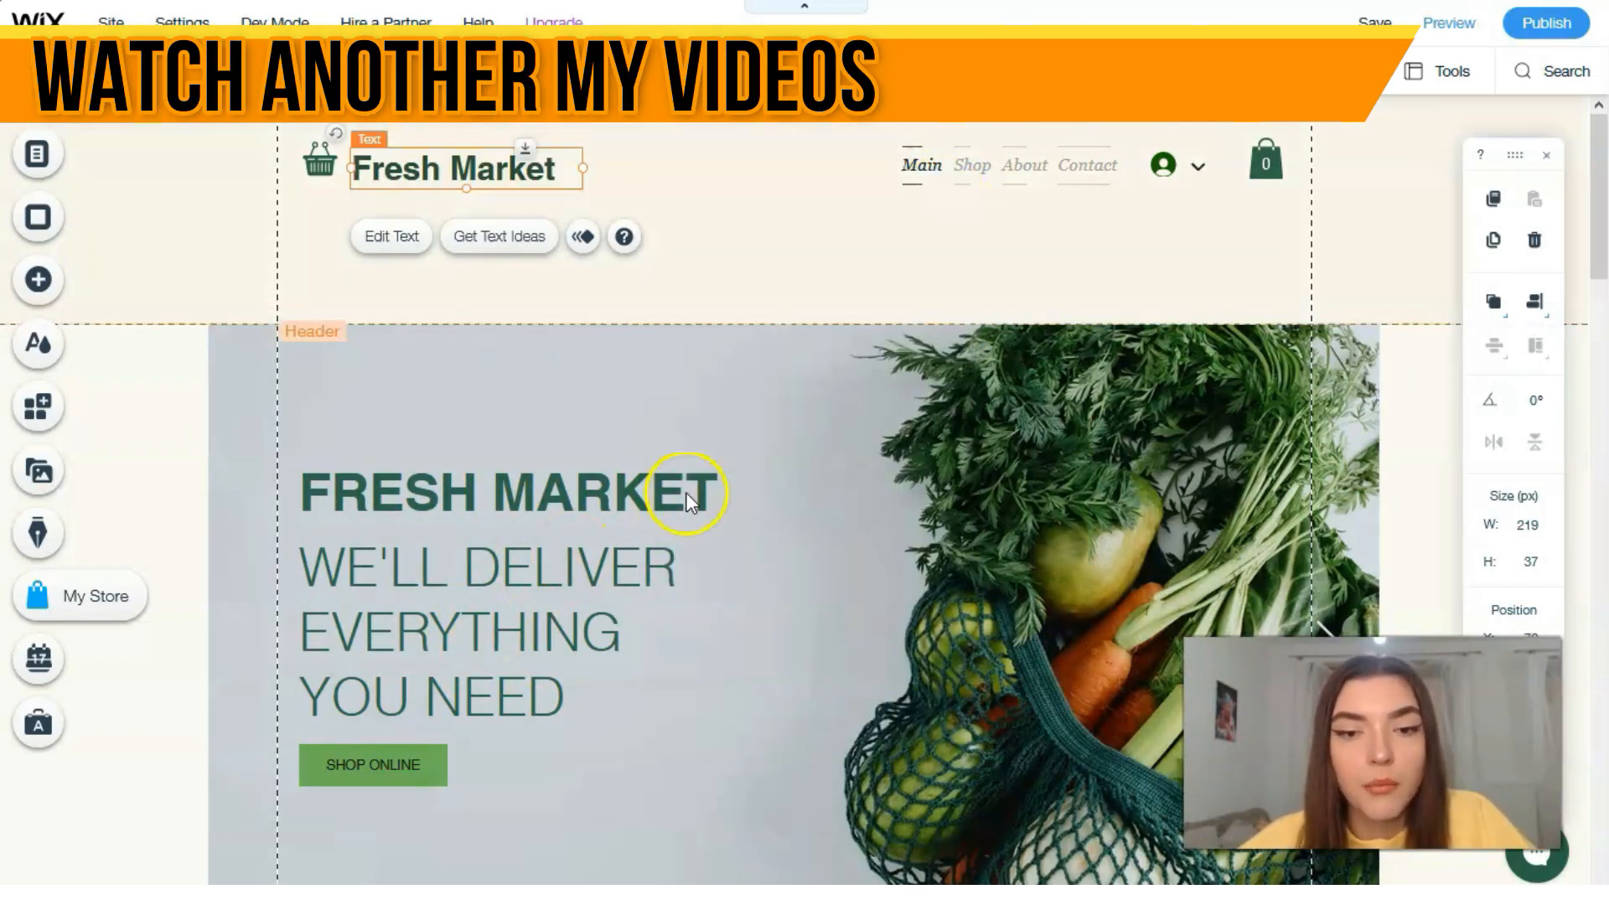
scroll(706, 476, "down", 1)
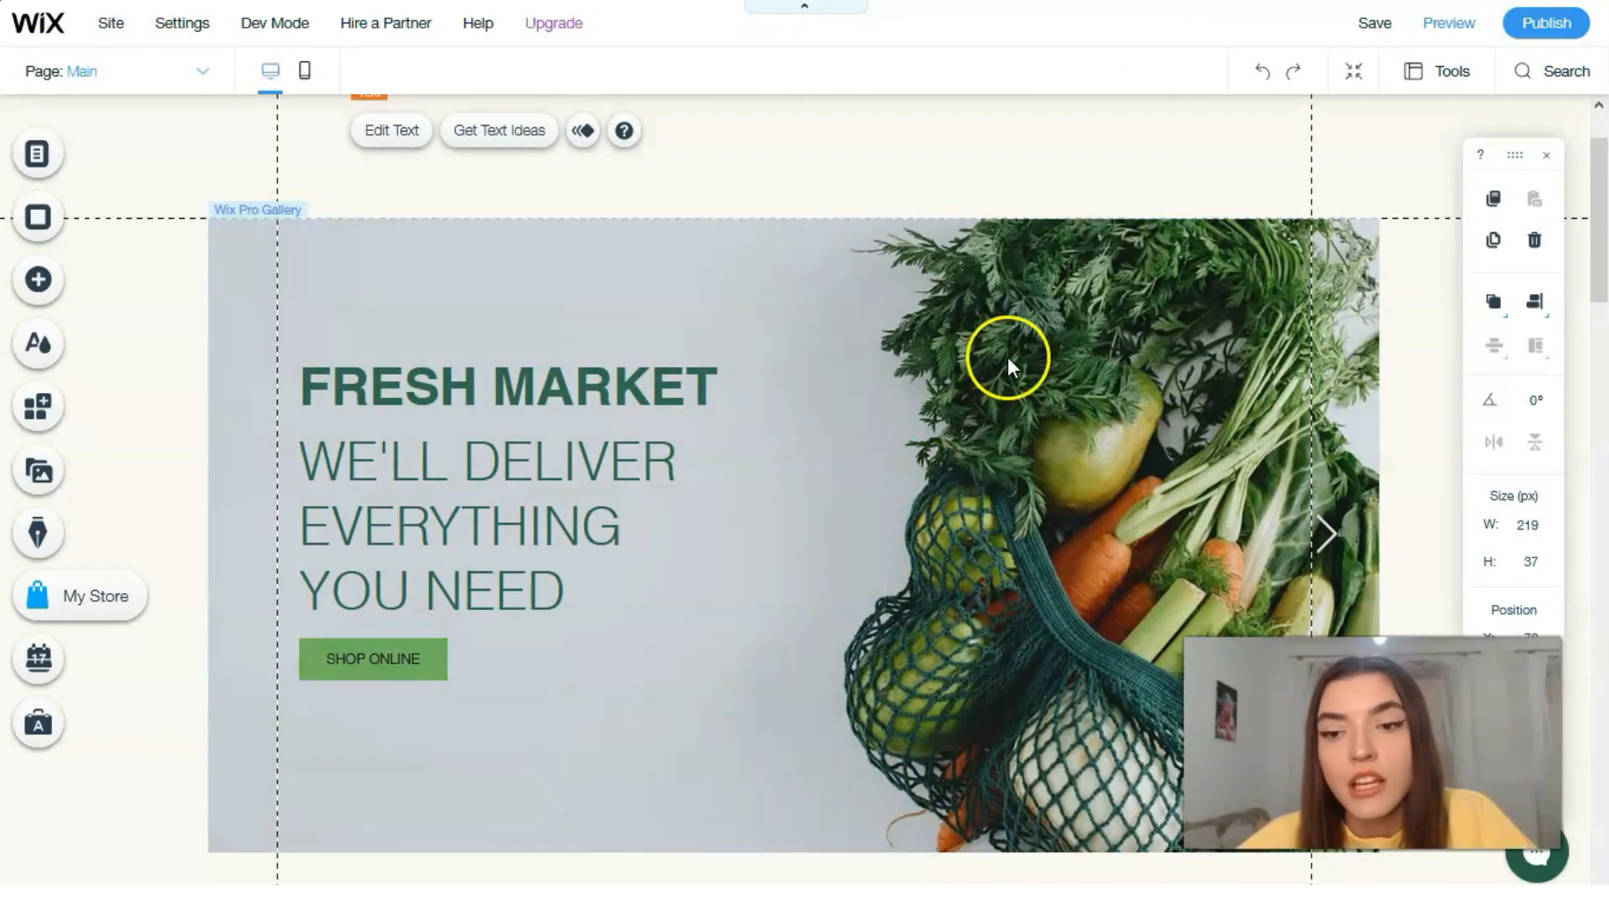
double_click(873, 339)
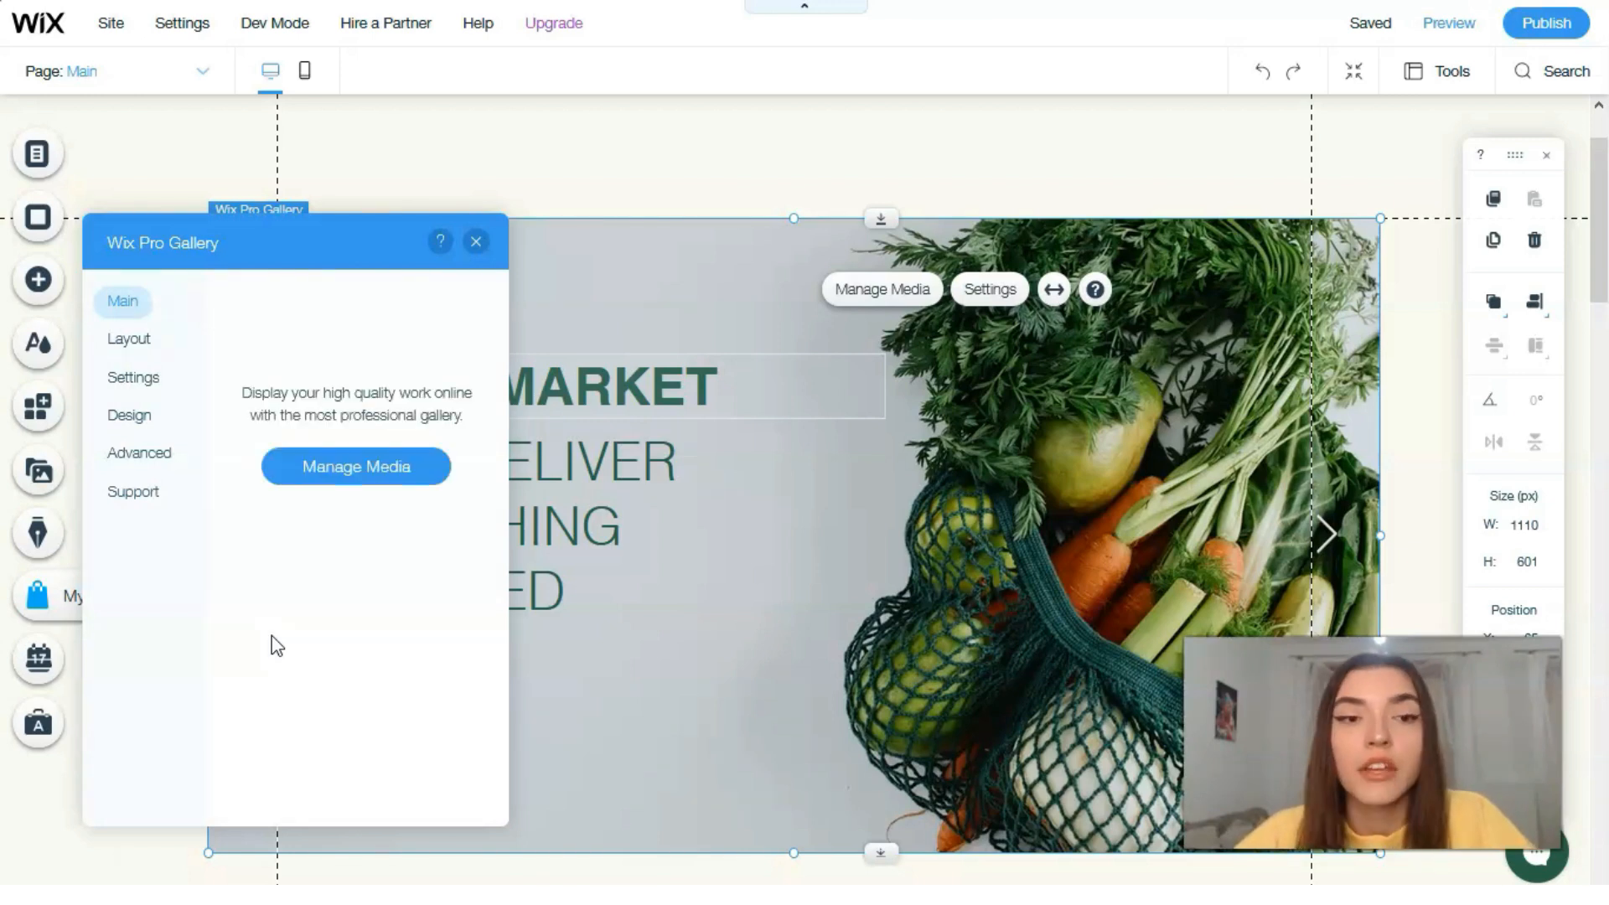
left_click(339, 638)
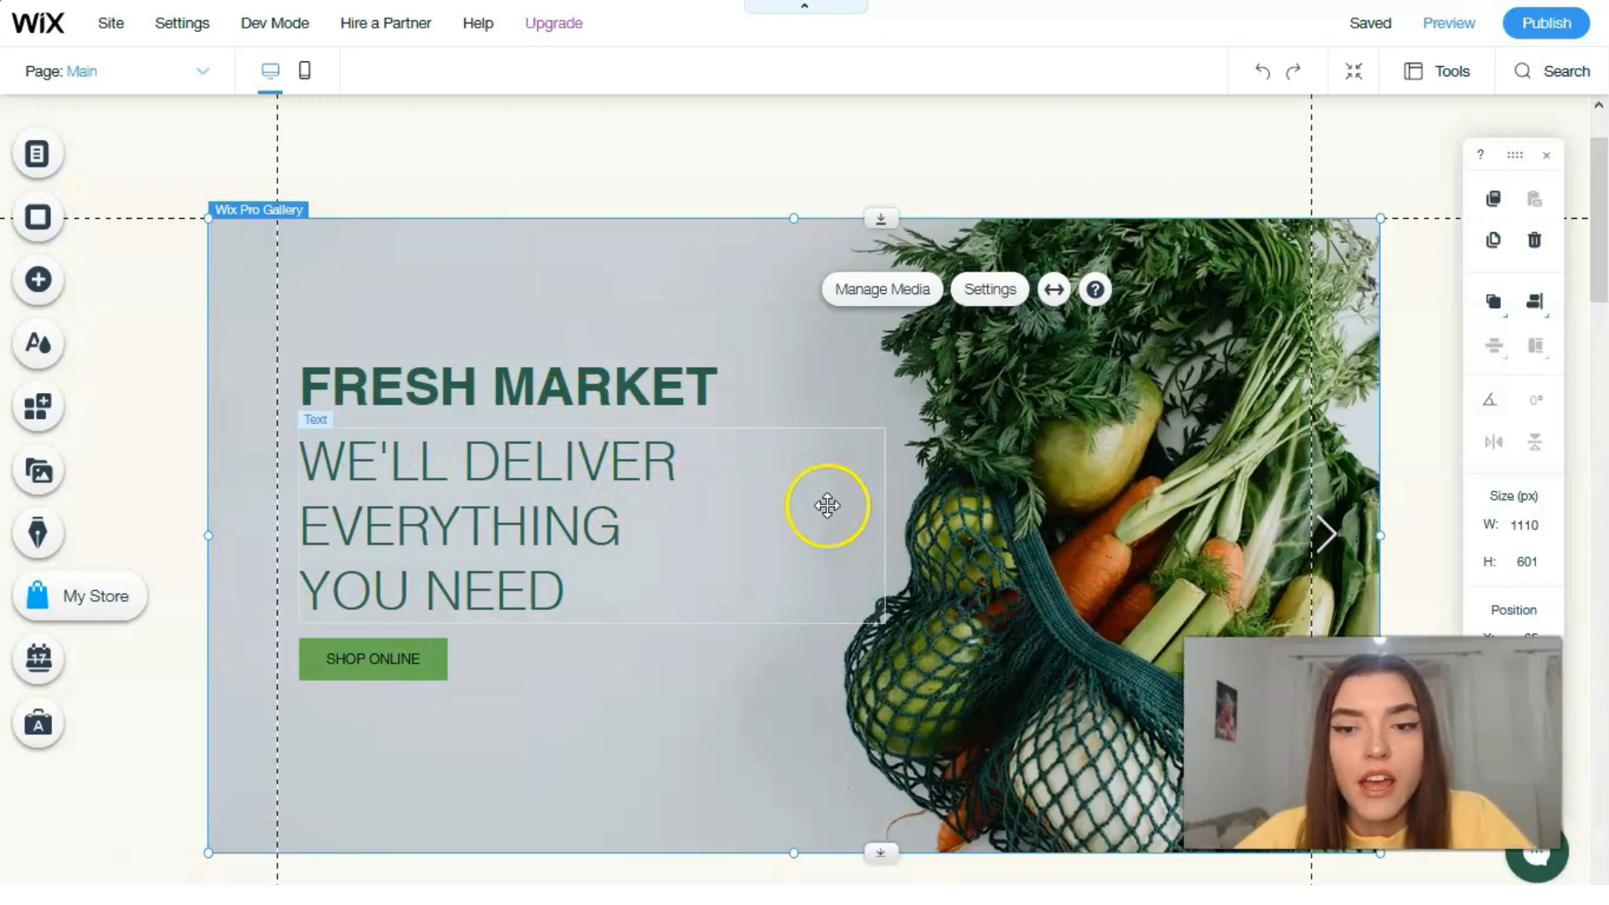
left_click(1002, 403)
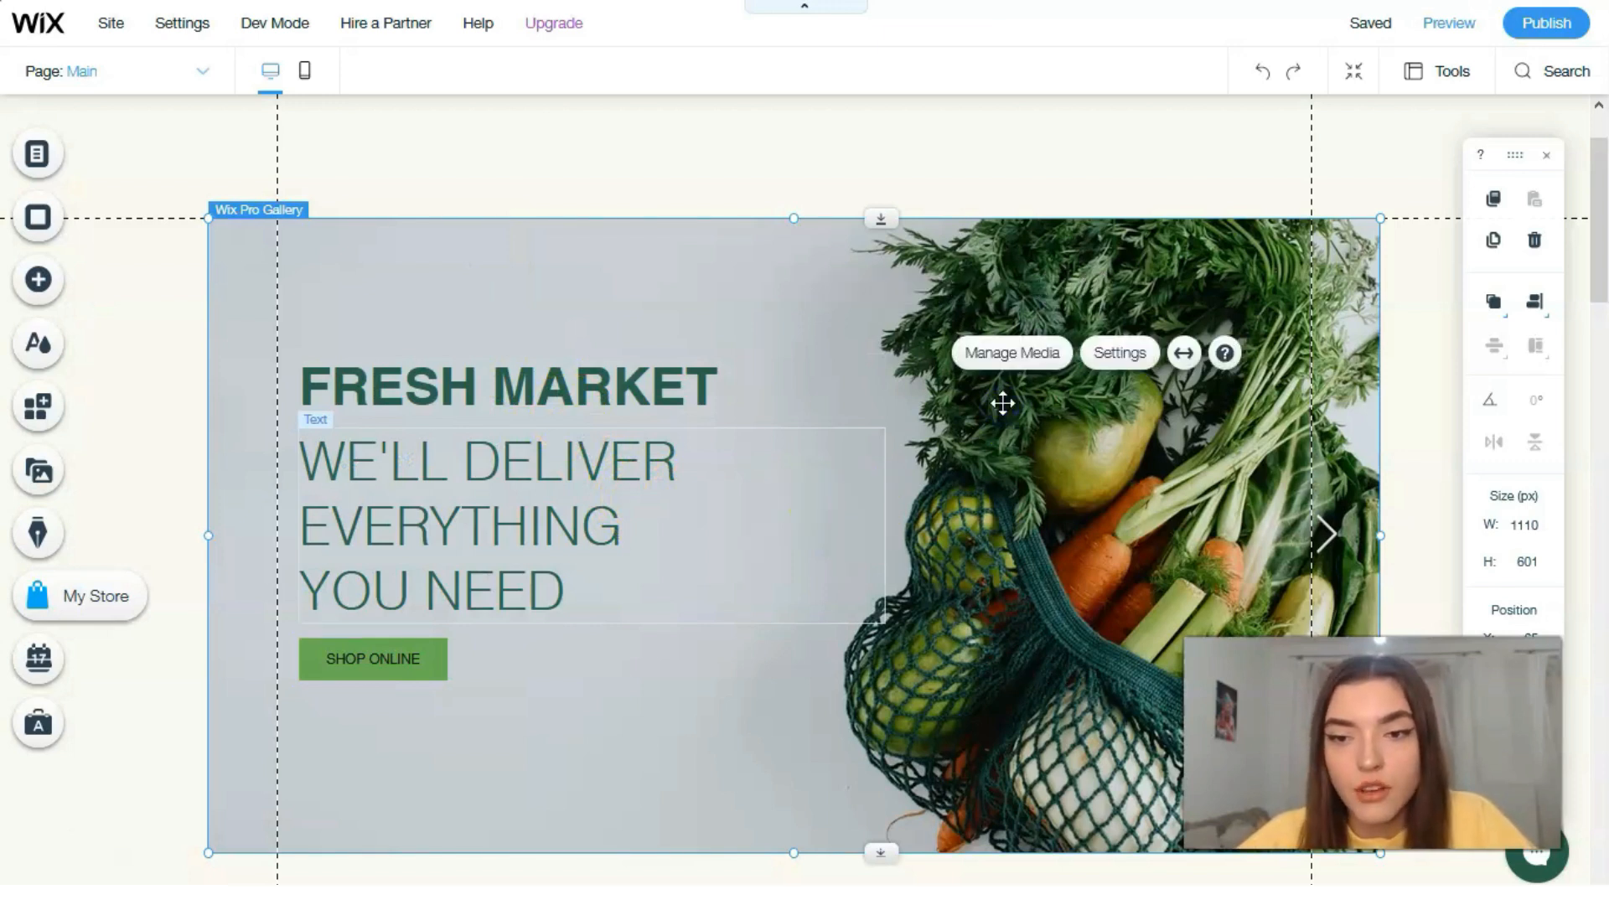
right_click(1003, 404)
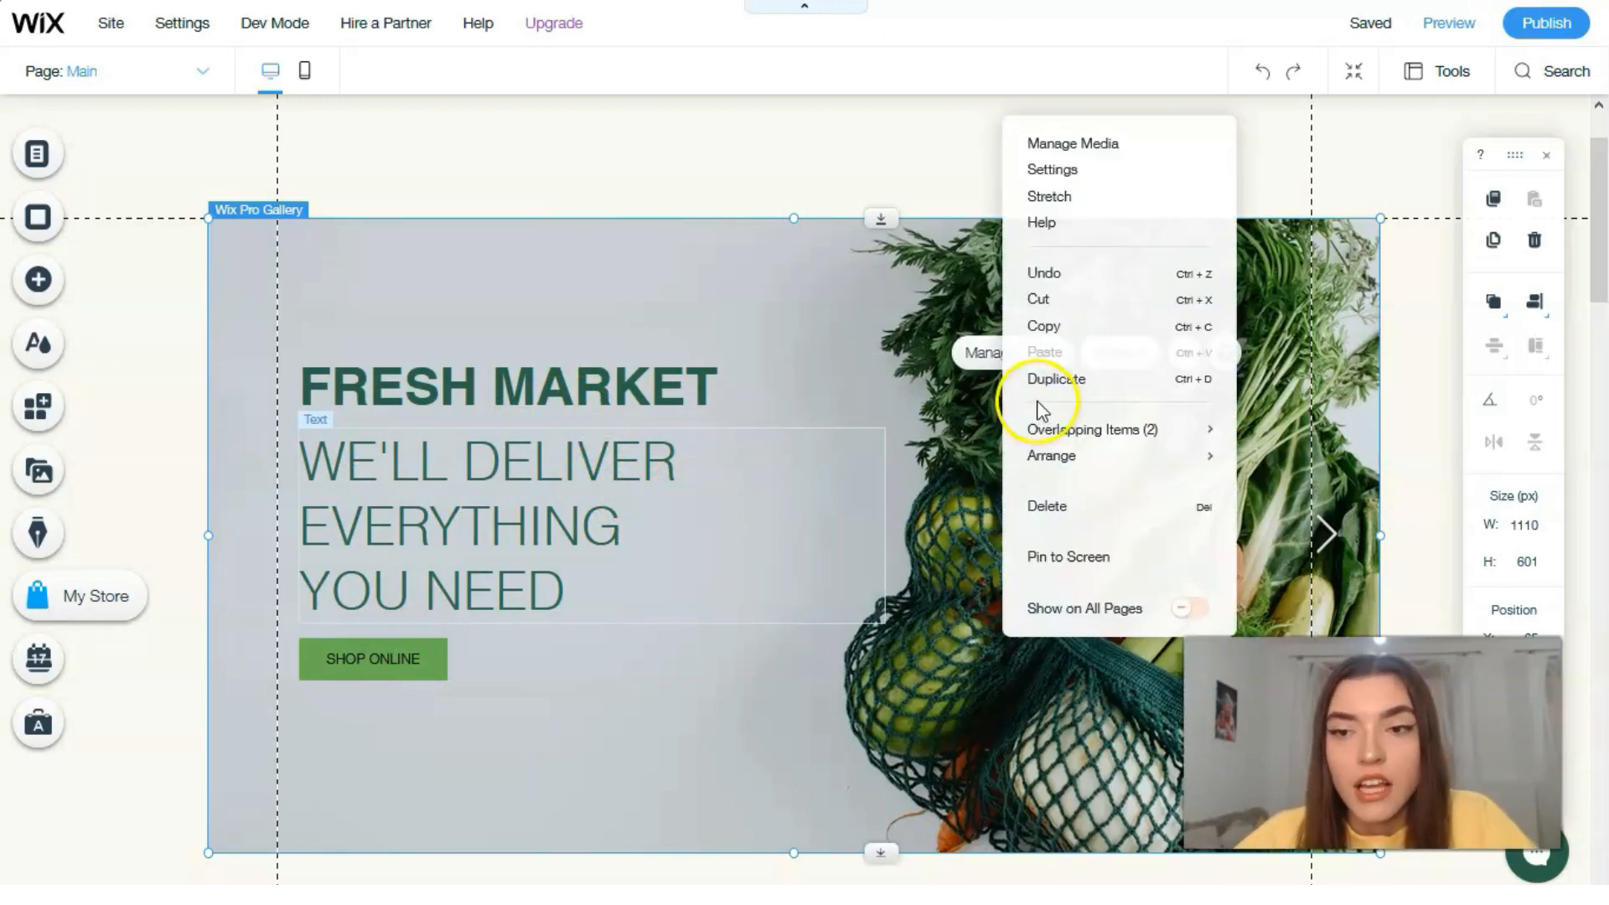
left_click(901, 317)
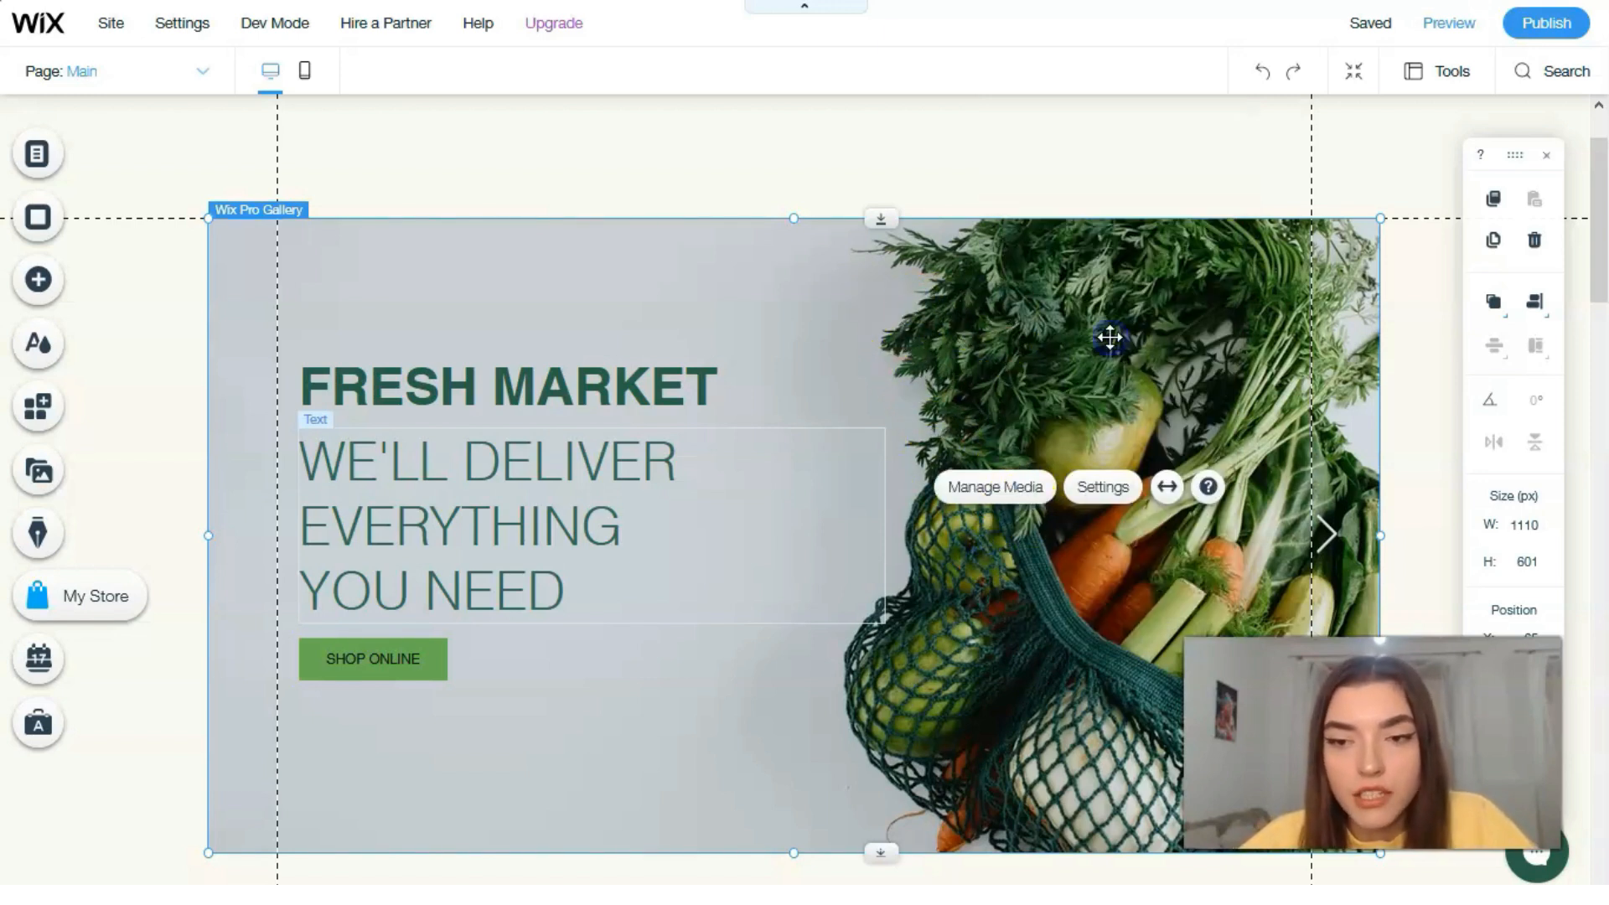
Step: Open the banner gallery's media for organizing and select its first image, the produce bag with vegetables
left_click(1109, 337)
left_click(1207, 287)
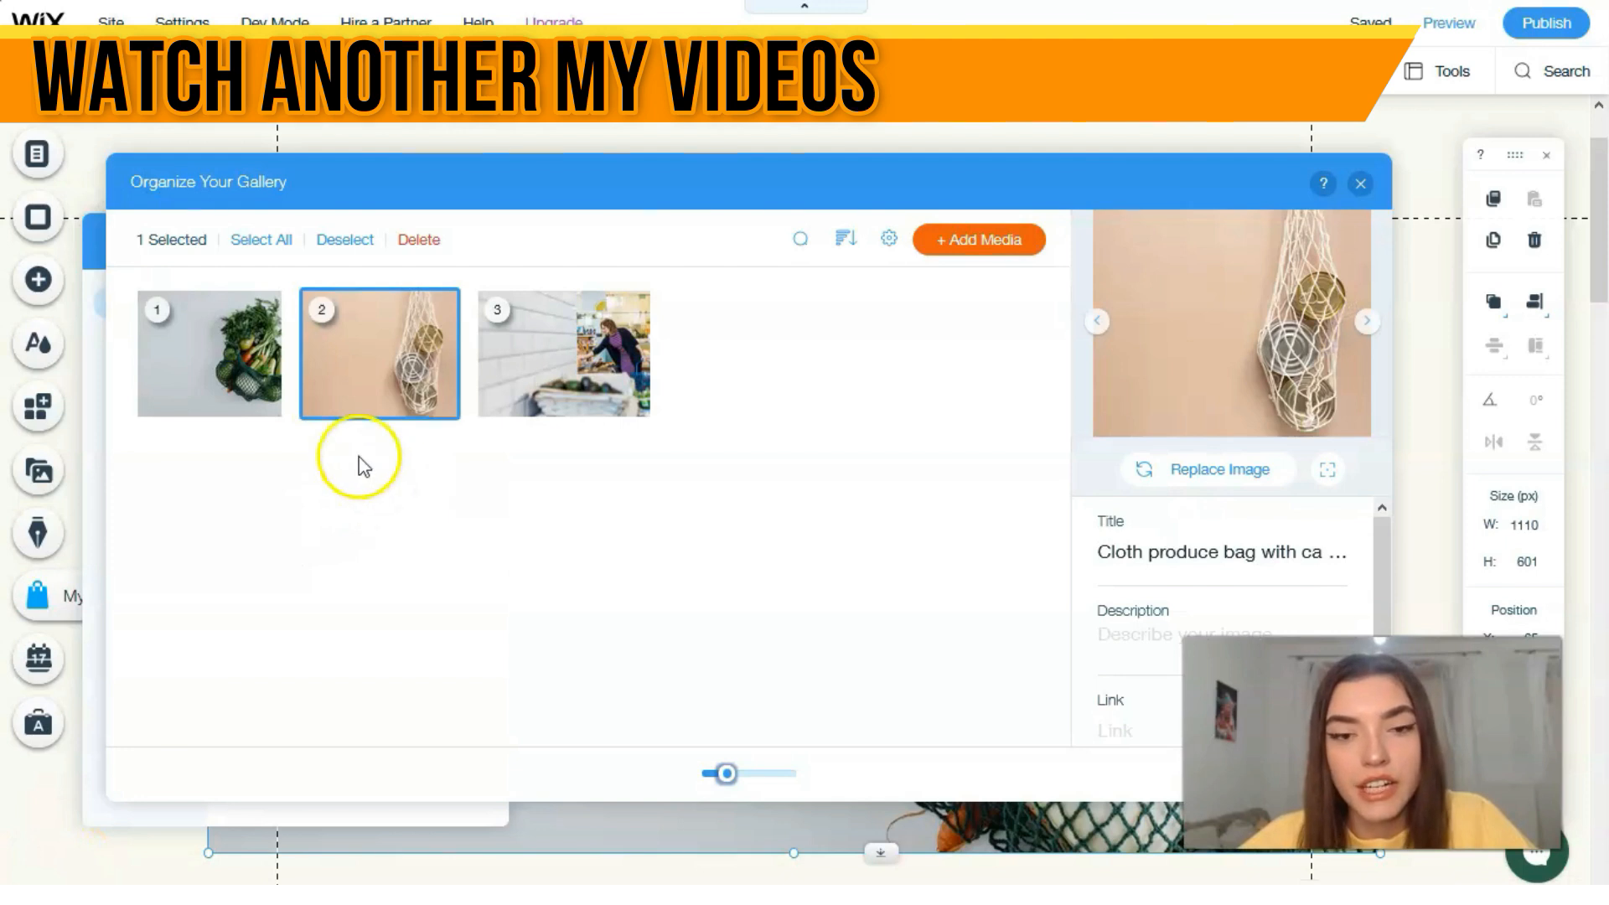
left_click(270, 373)
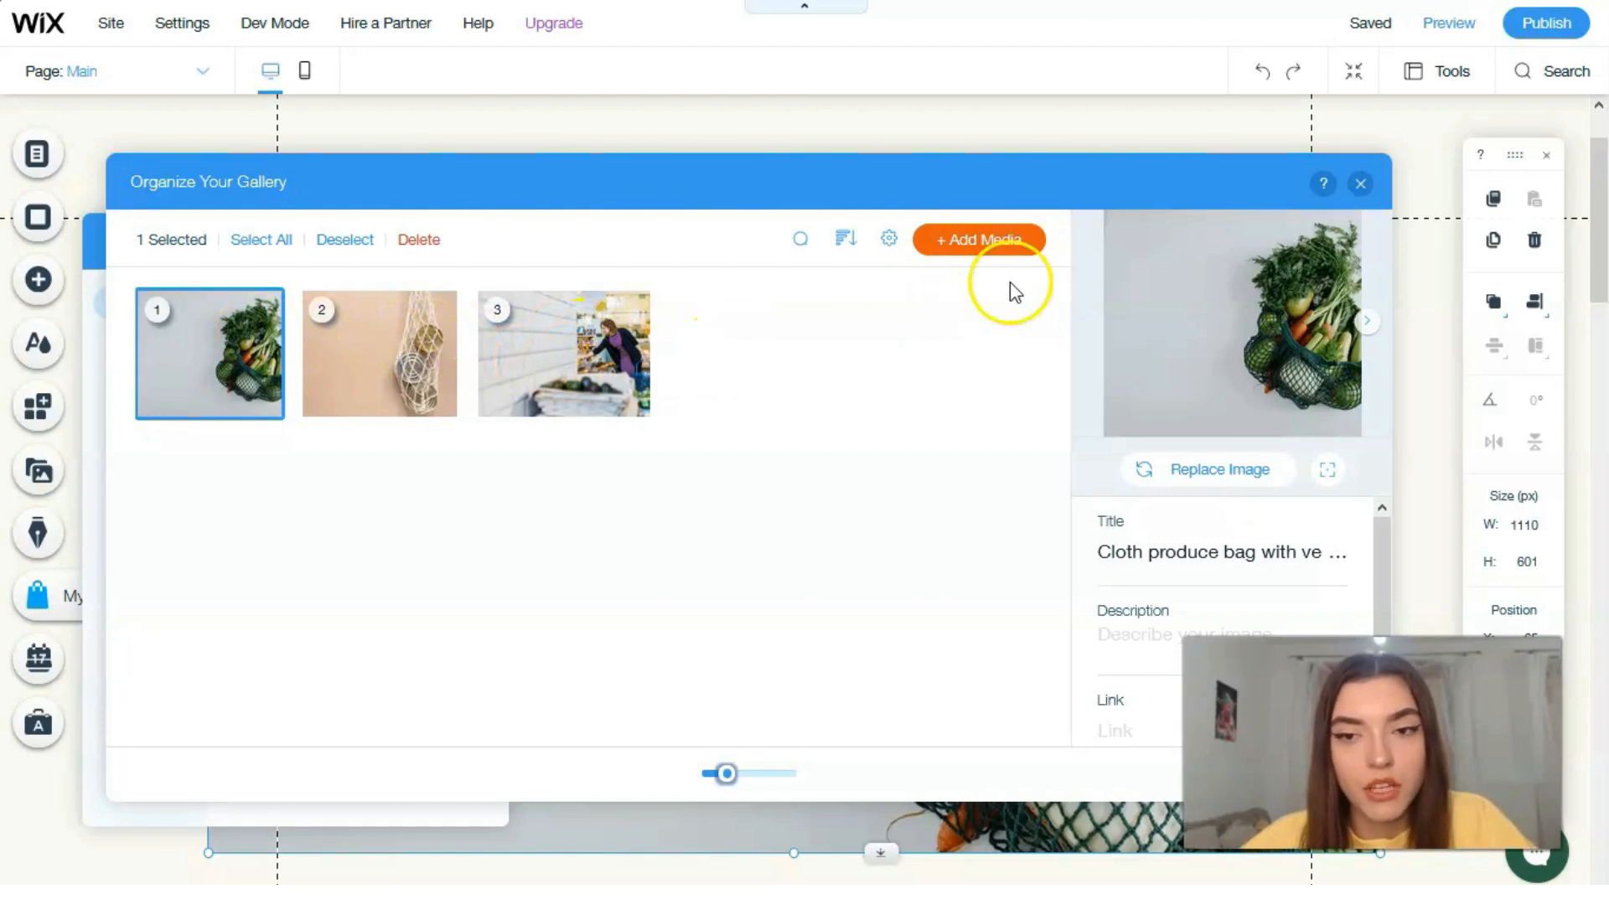
Step: Start adding an image to the banner gallery and search the media library for "vegetables"
left_click(997, 243)
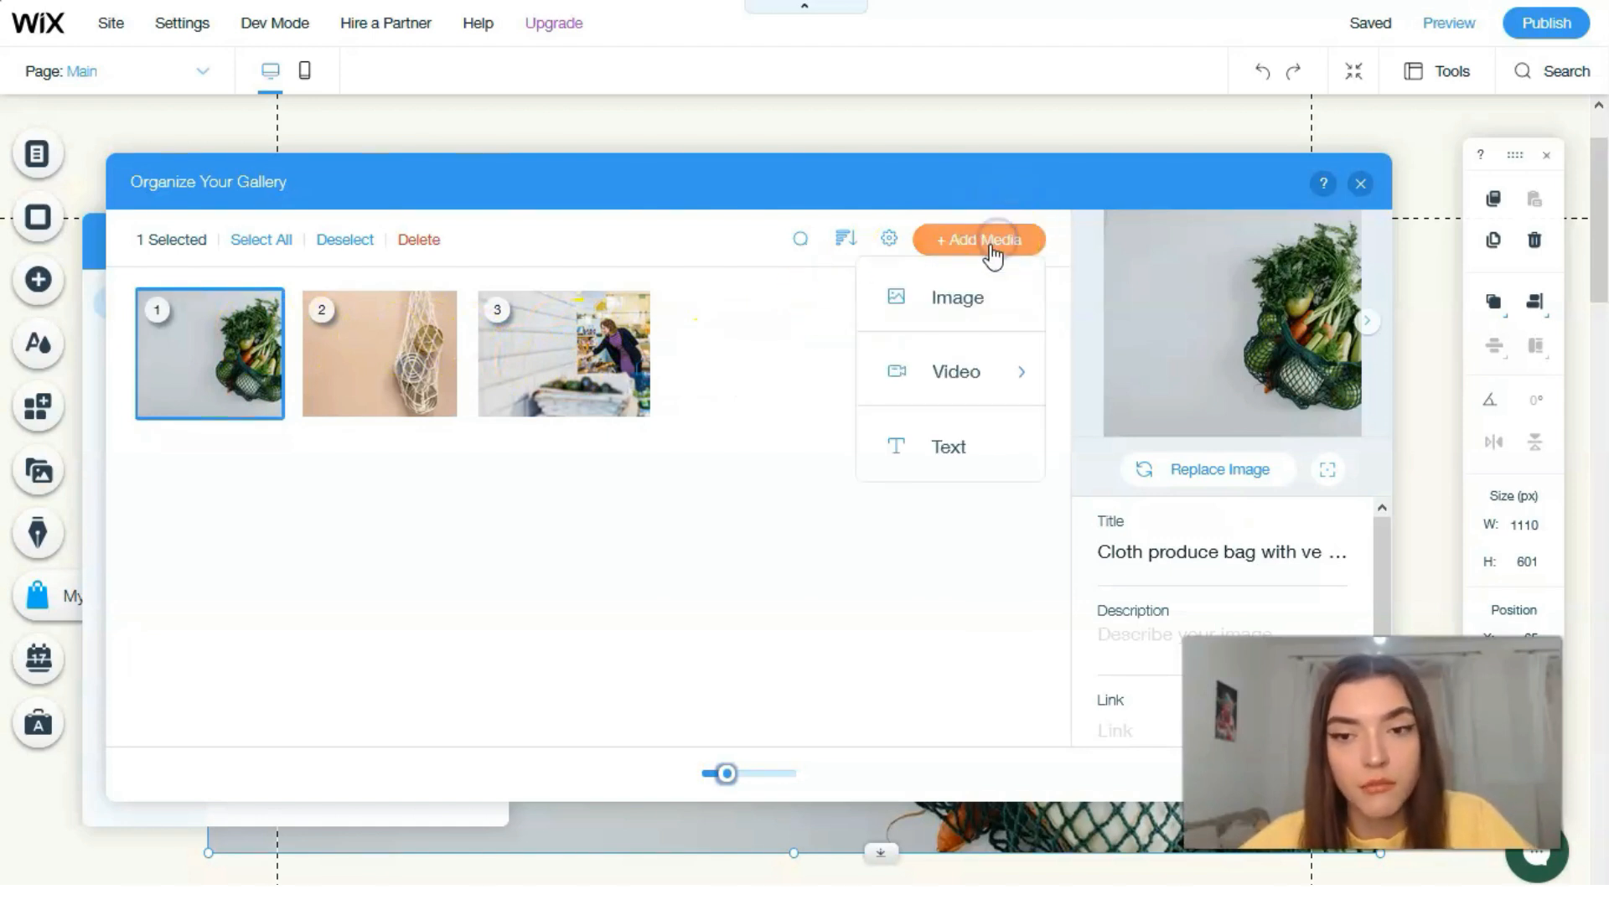
left_click(960, 312)
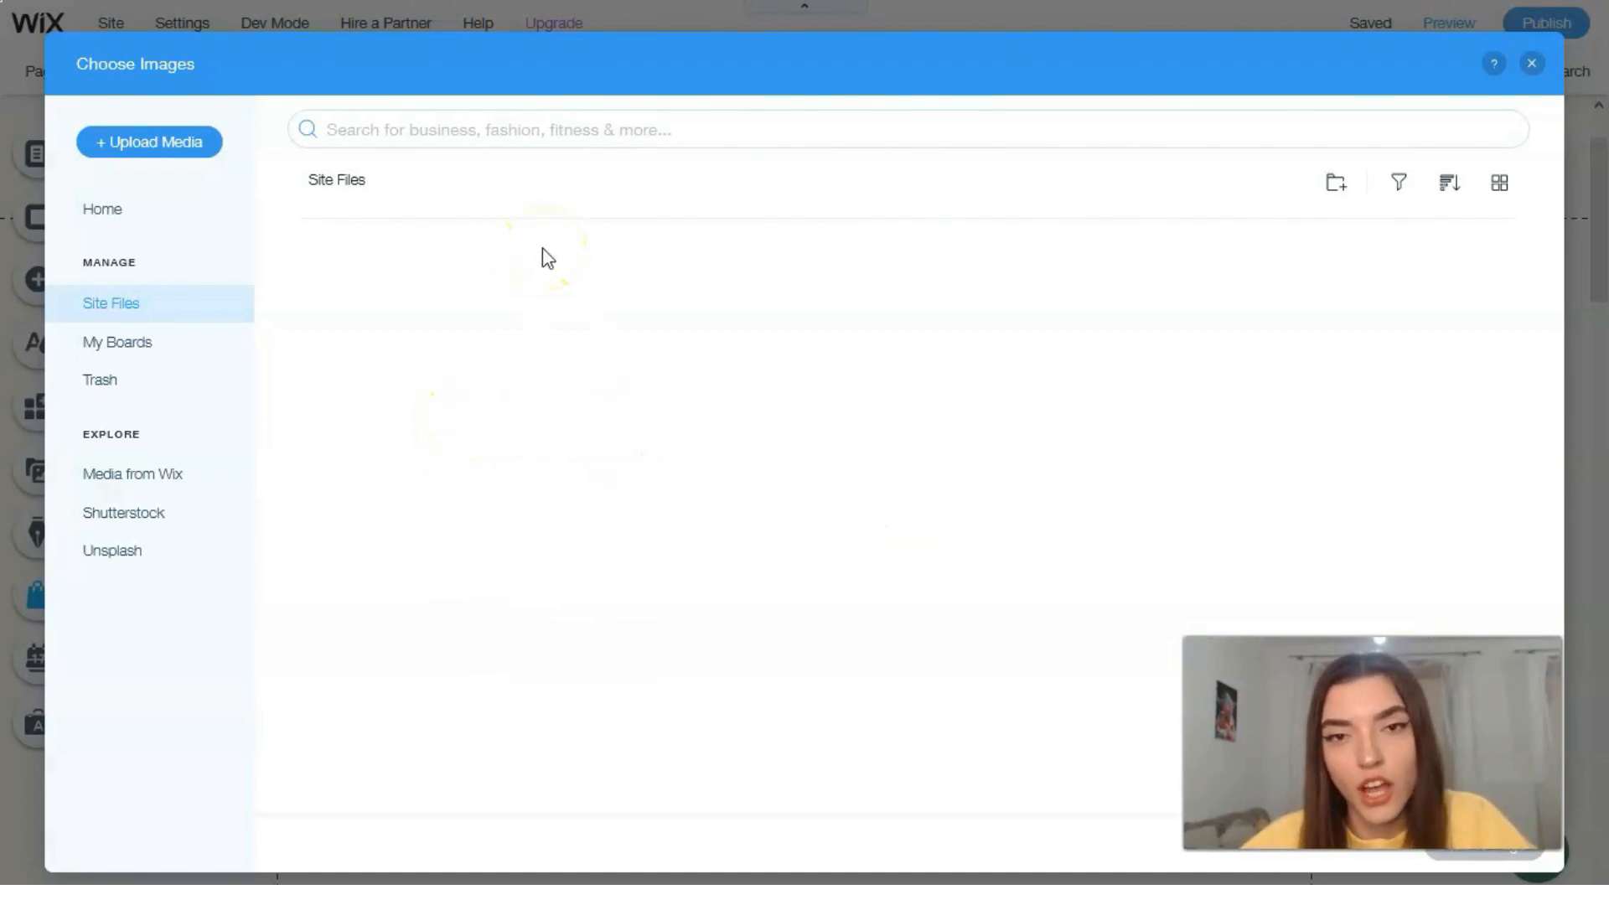
left_click(460, 136)
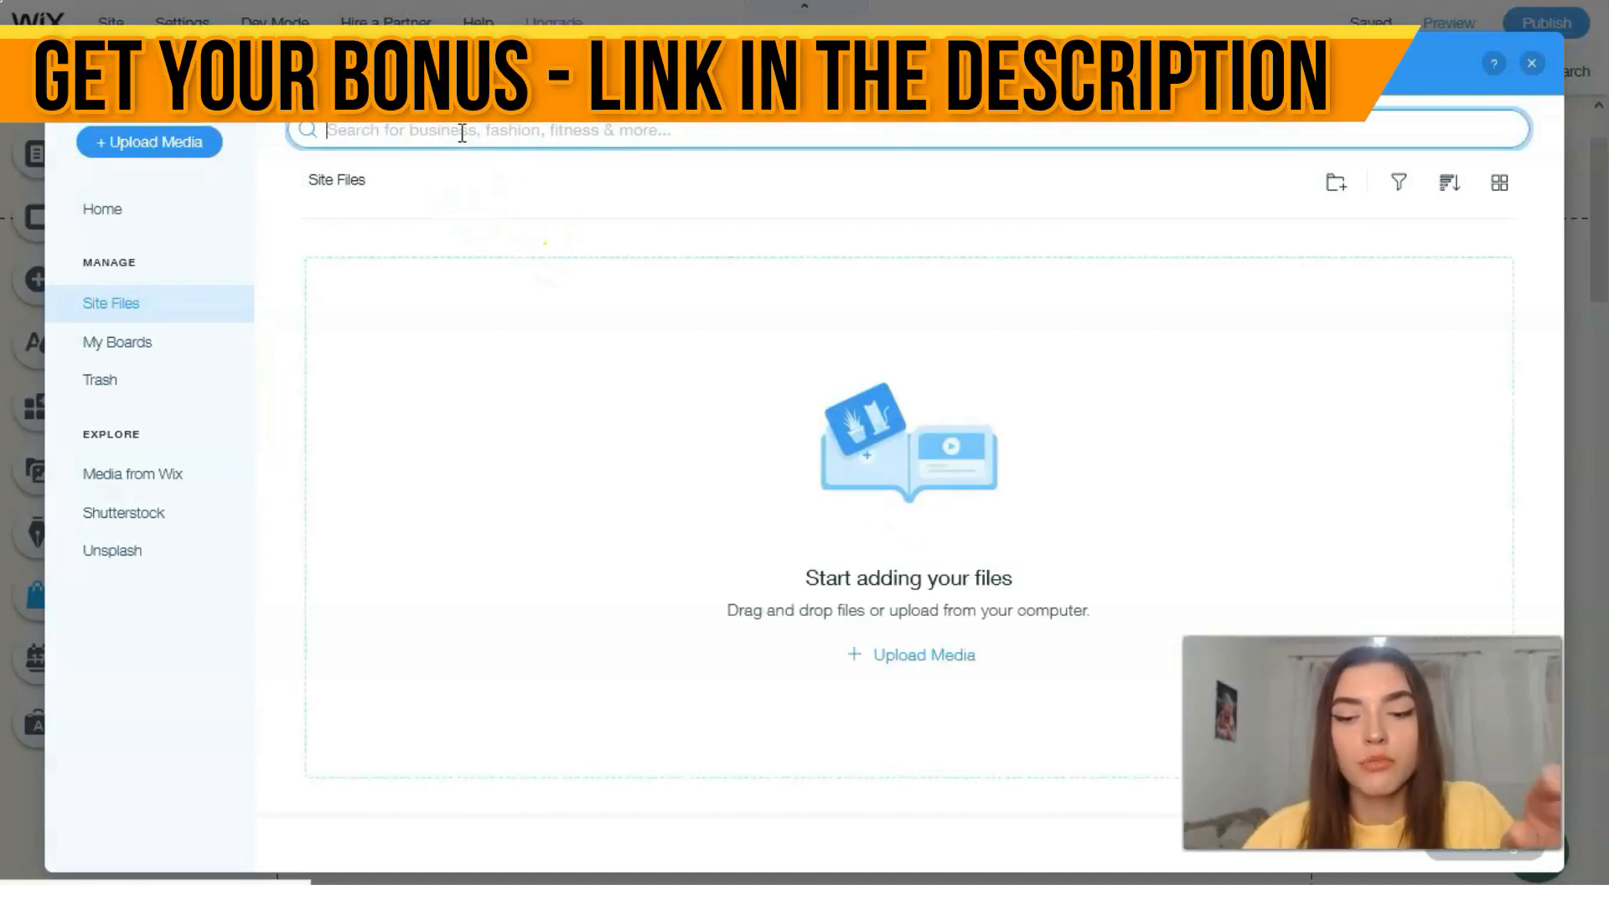
type("vegetabl")
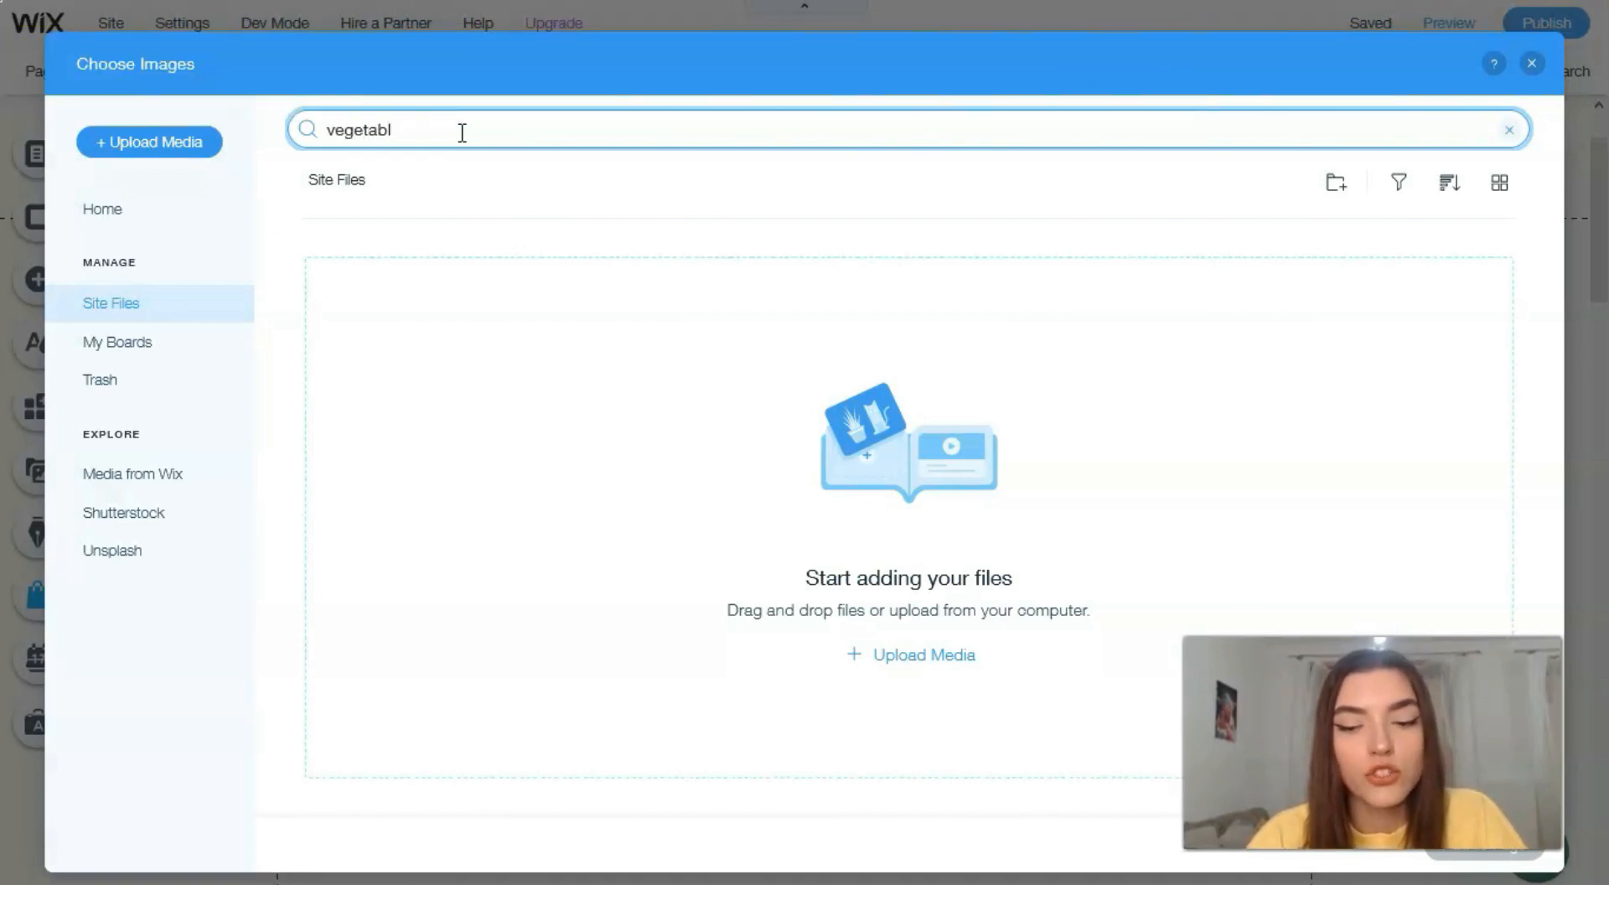
key("Return")
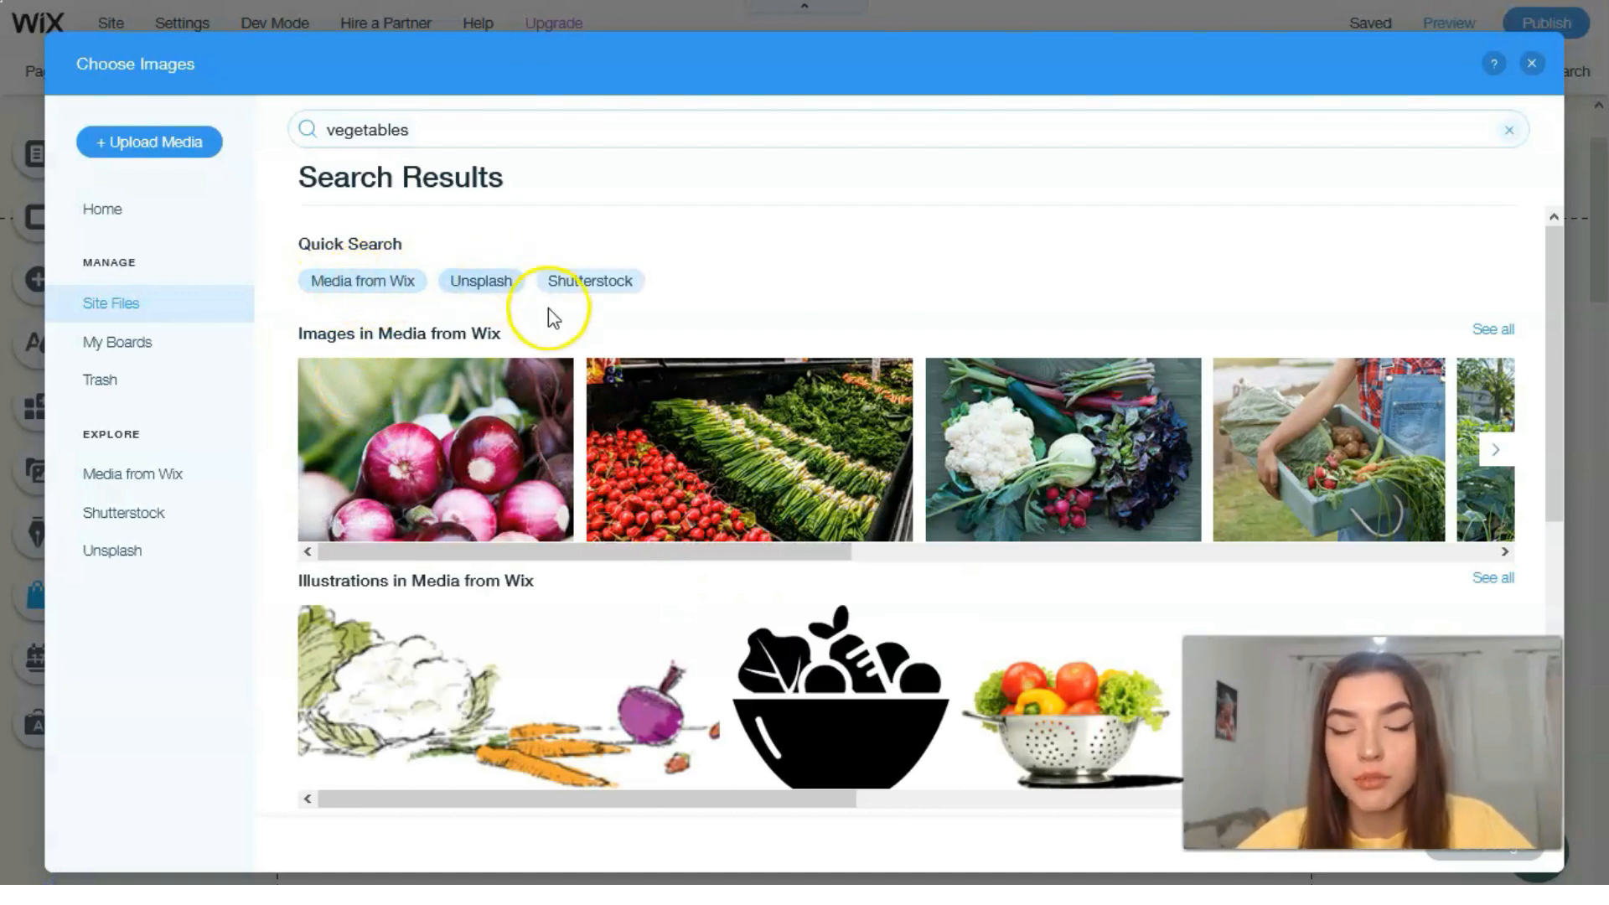
Step: Add the Media from Wix photo of a red onion and leafy greens in a net bag to the banner gallery
scroll(754, 460, "down", 6)
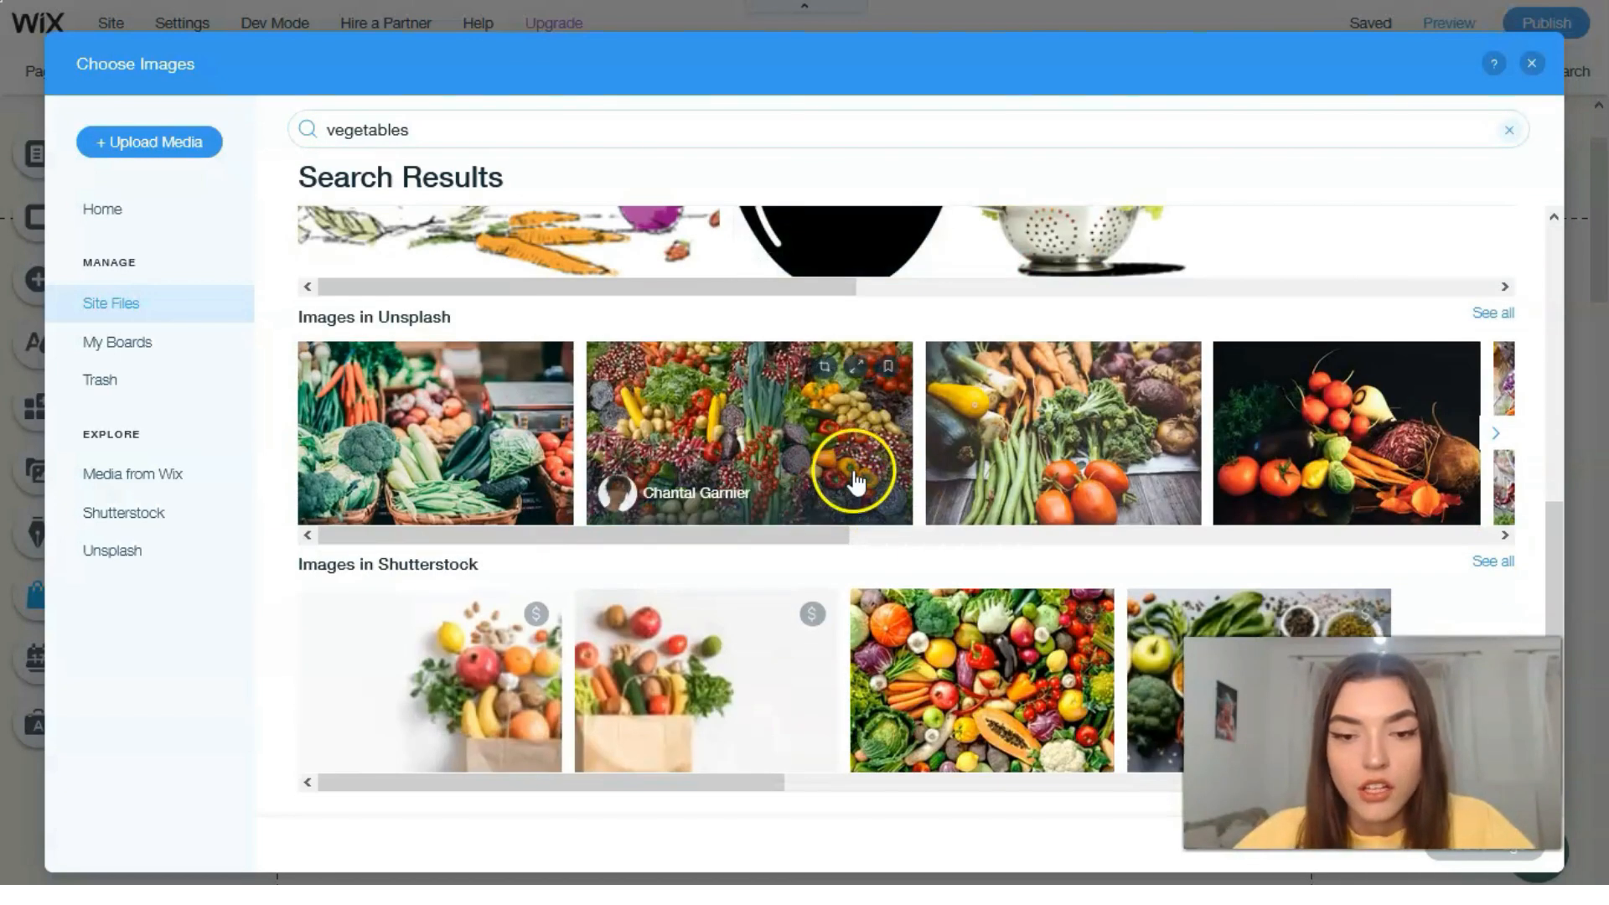
scroll(1097, 507, "up", 6)
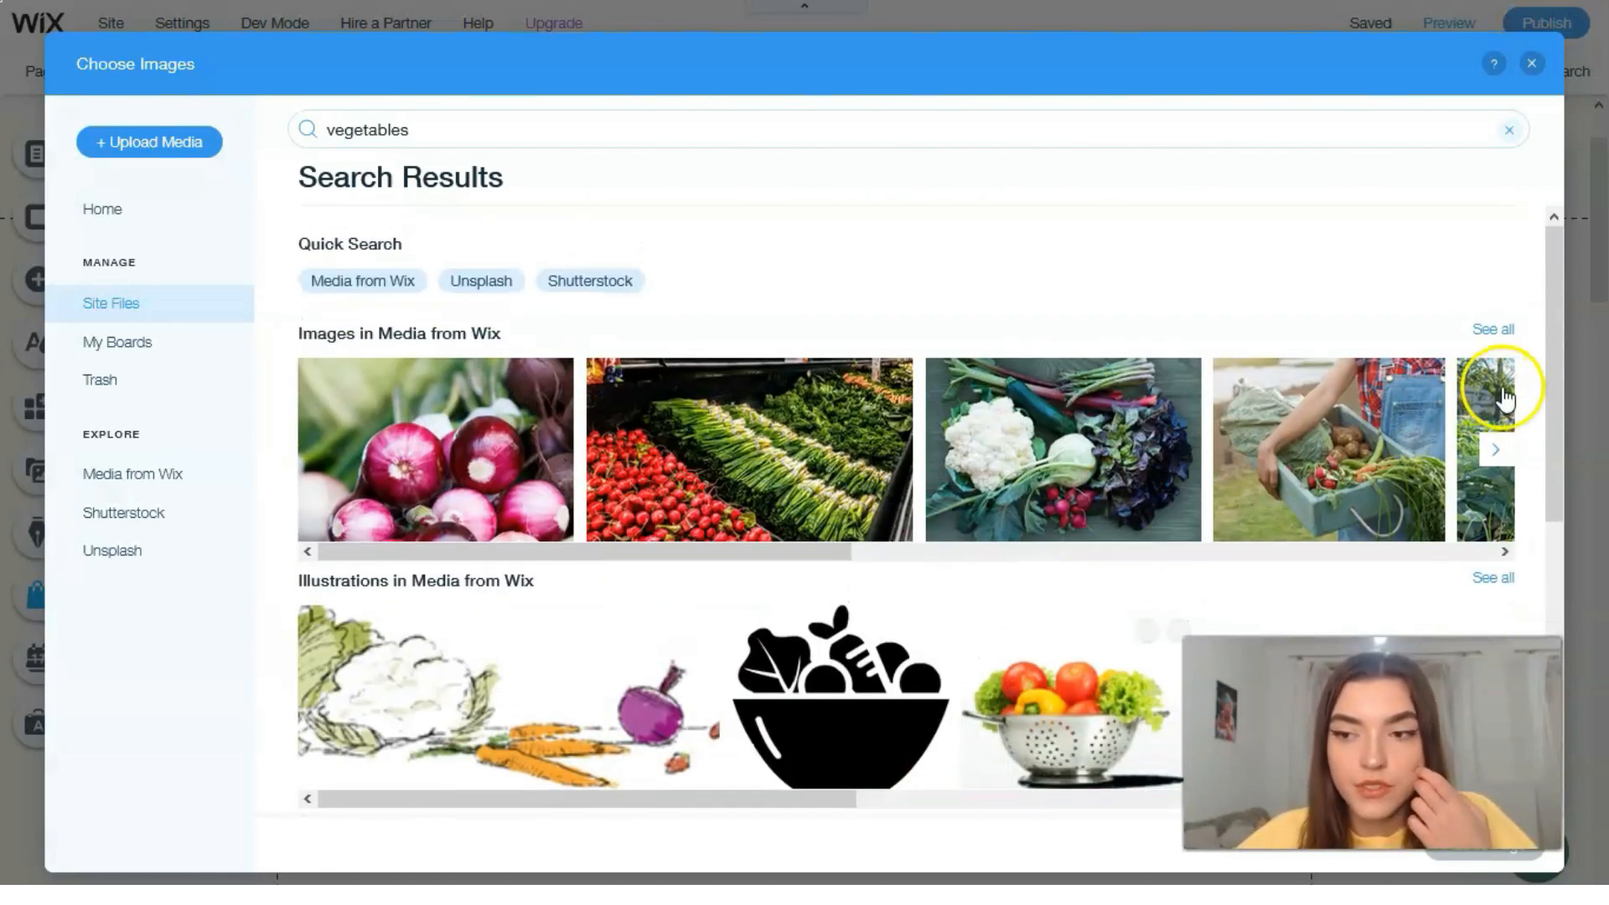
left_click(1496, 450)
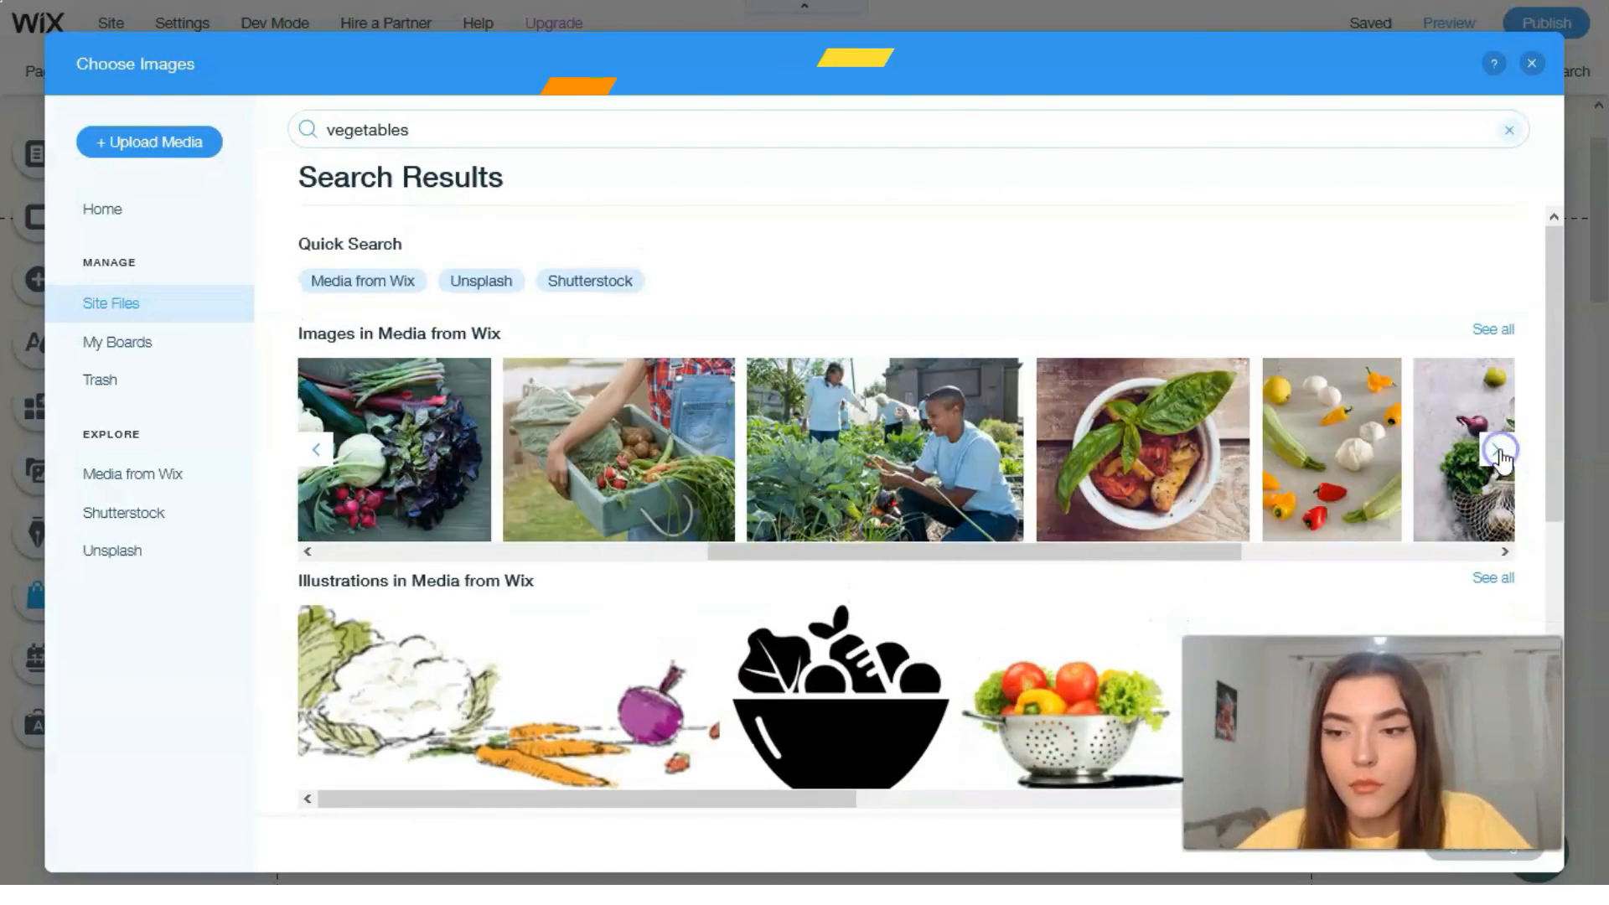
left_click(1499, 453)
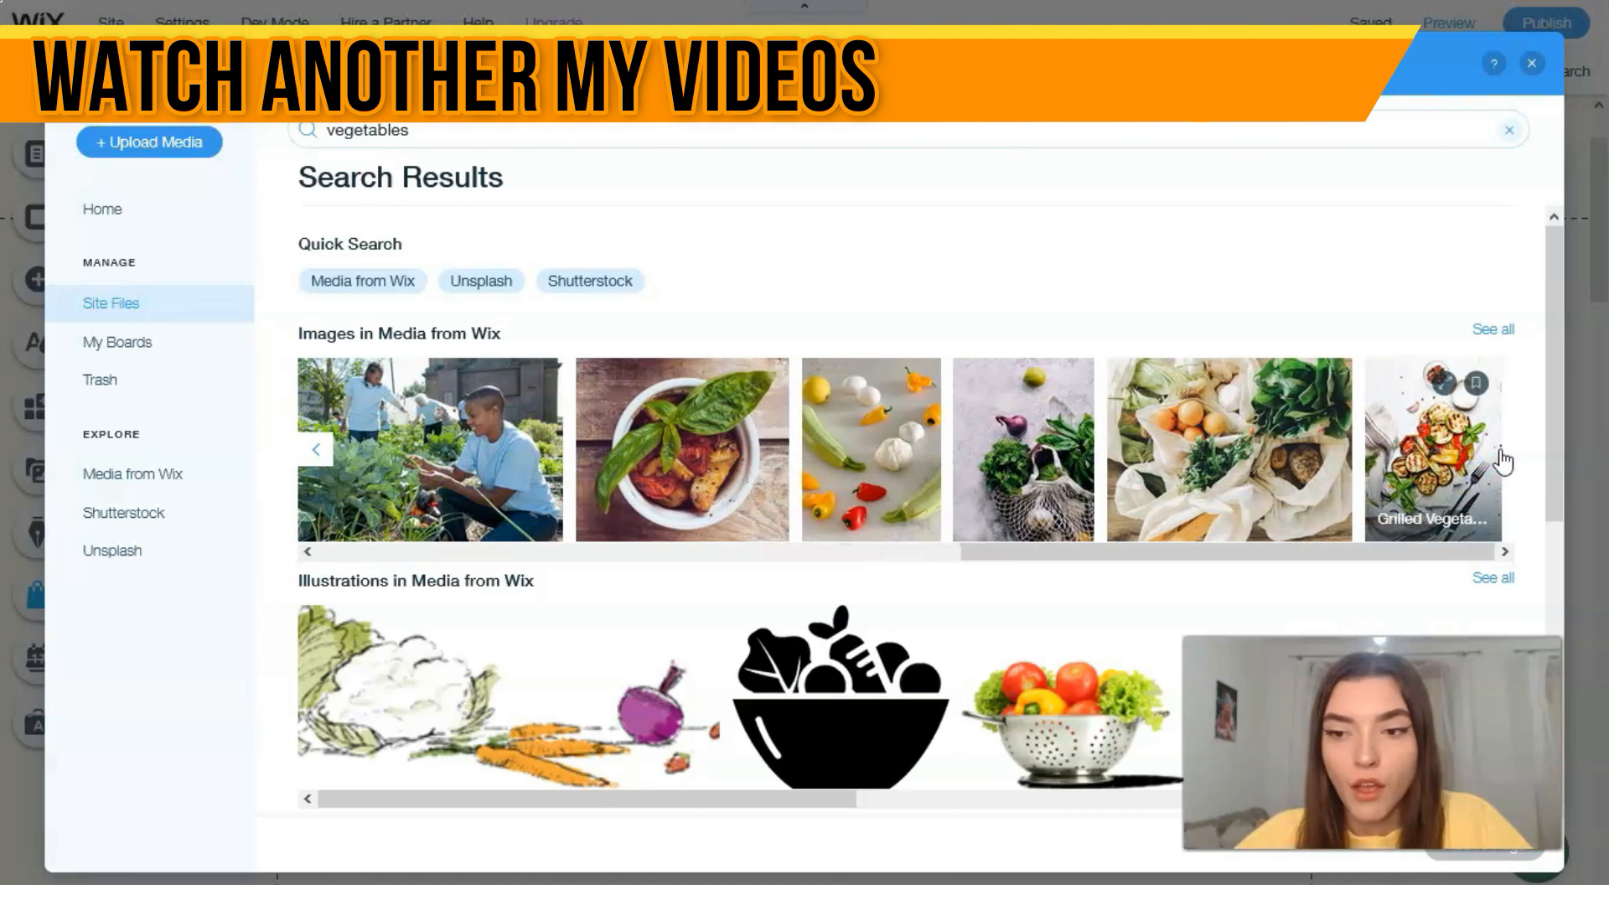
left_click(1052, 455)
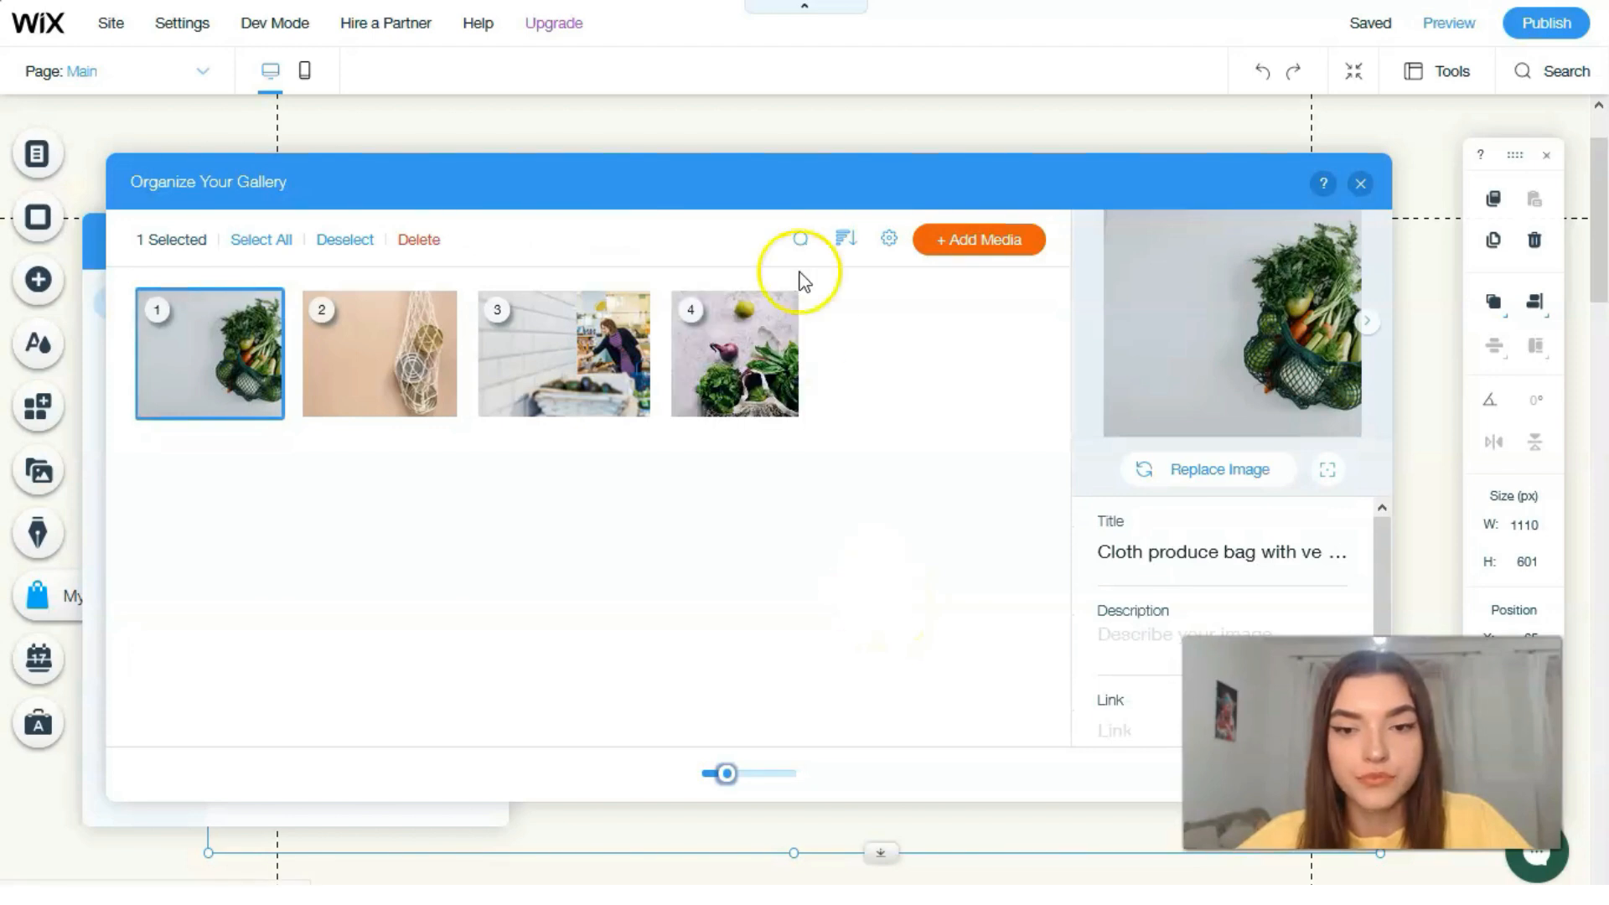
Step: Move the onion and greens photo to first place in the banner gallery and finish organizing the gallery
left_click(745, 365)
left_click_drag(958, 172, 754, 135)
left_click(1039, 781)
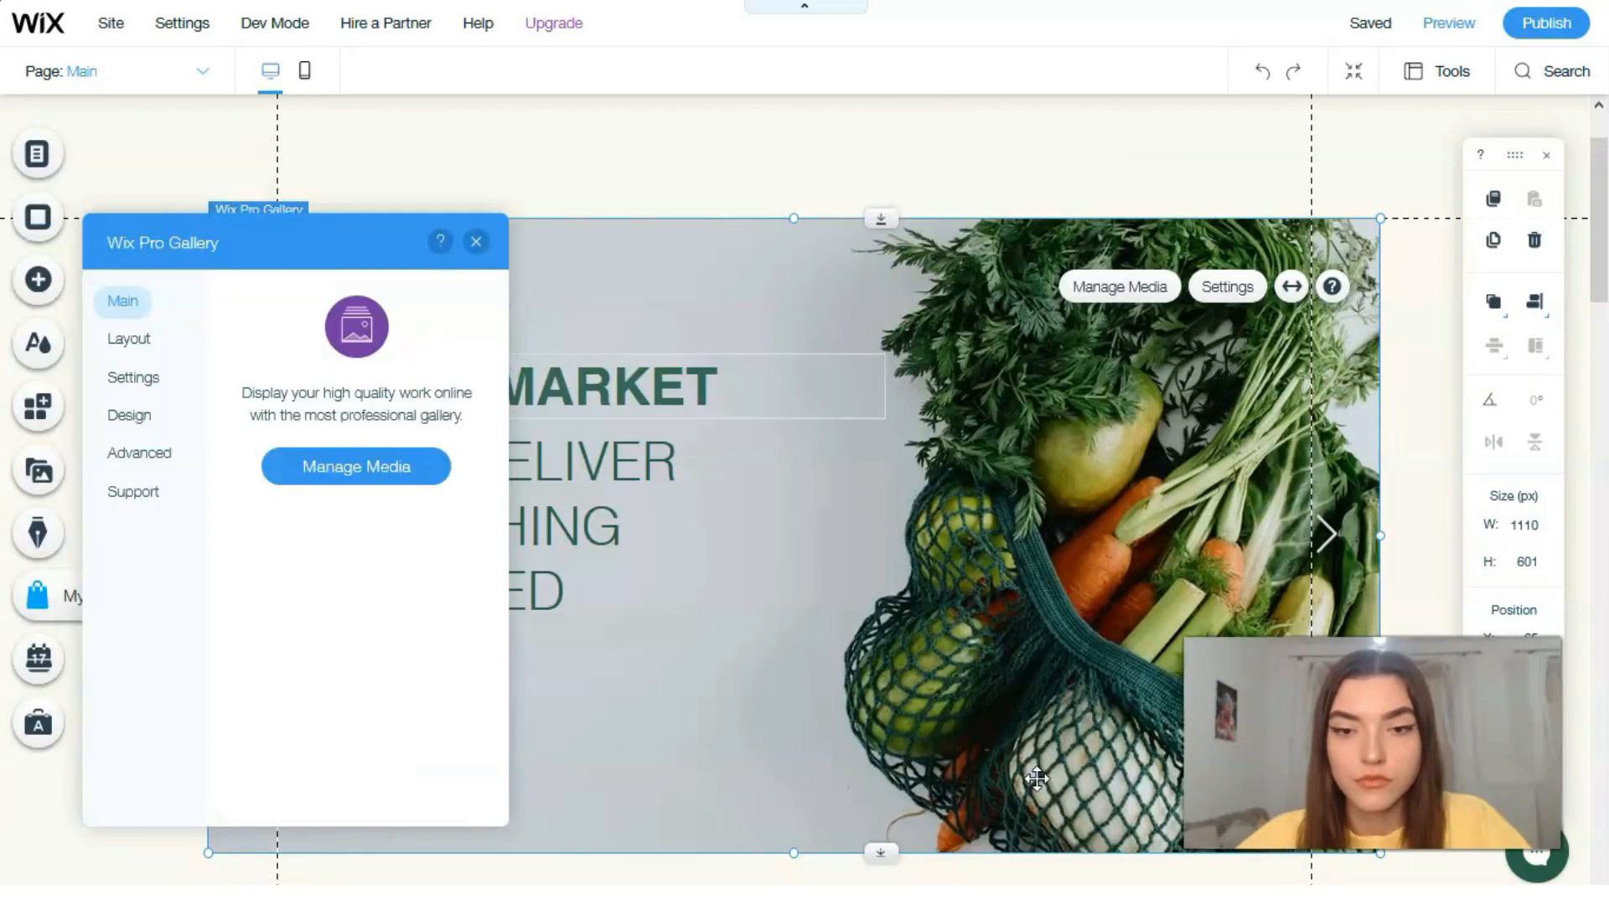
left_click(479, 244)
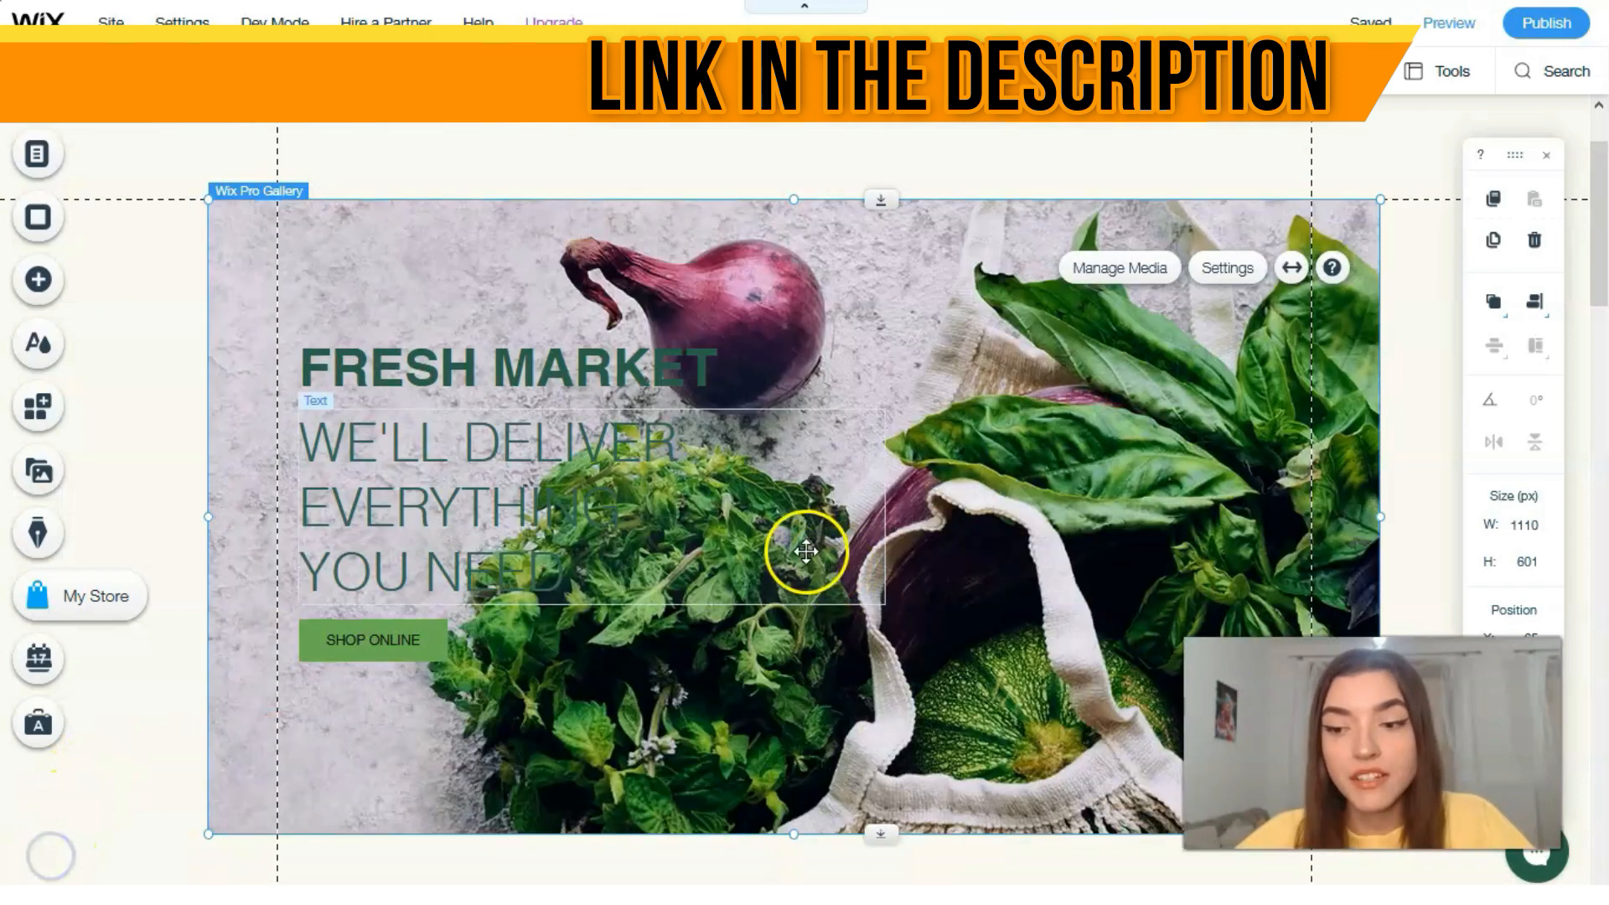
Step: Color the banner text "We'll deliver everything you need" with the very dark green #0B2118 from the site colors
scroll(806, 553, "down", 1)
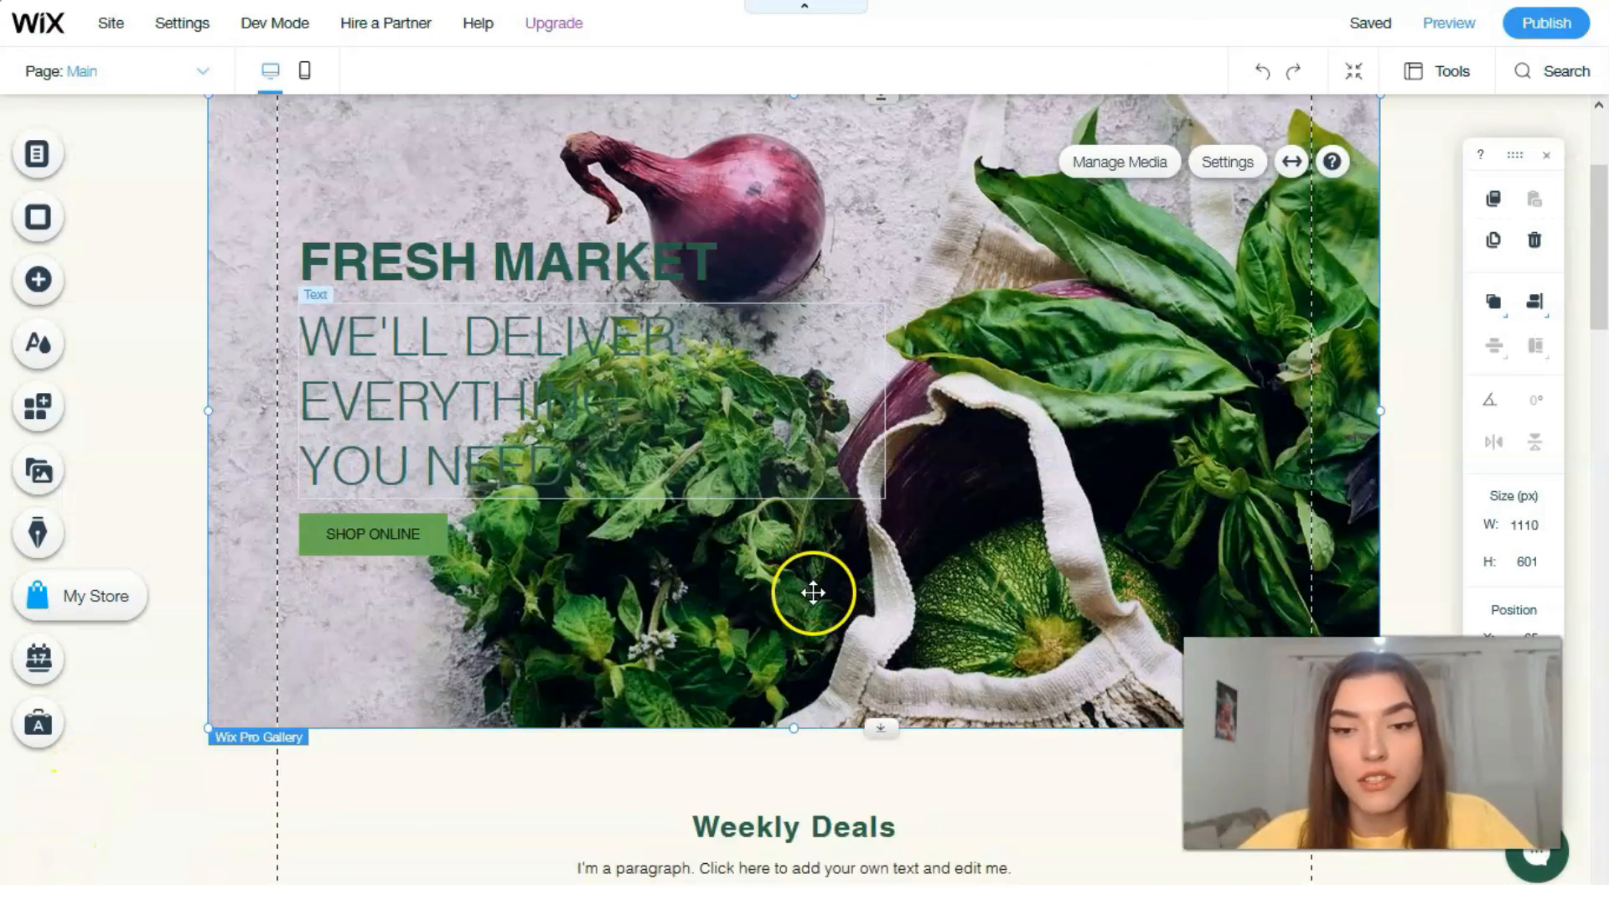
scroll(838, 641, "up", 1)
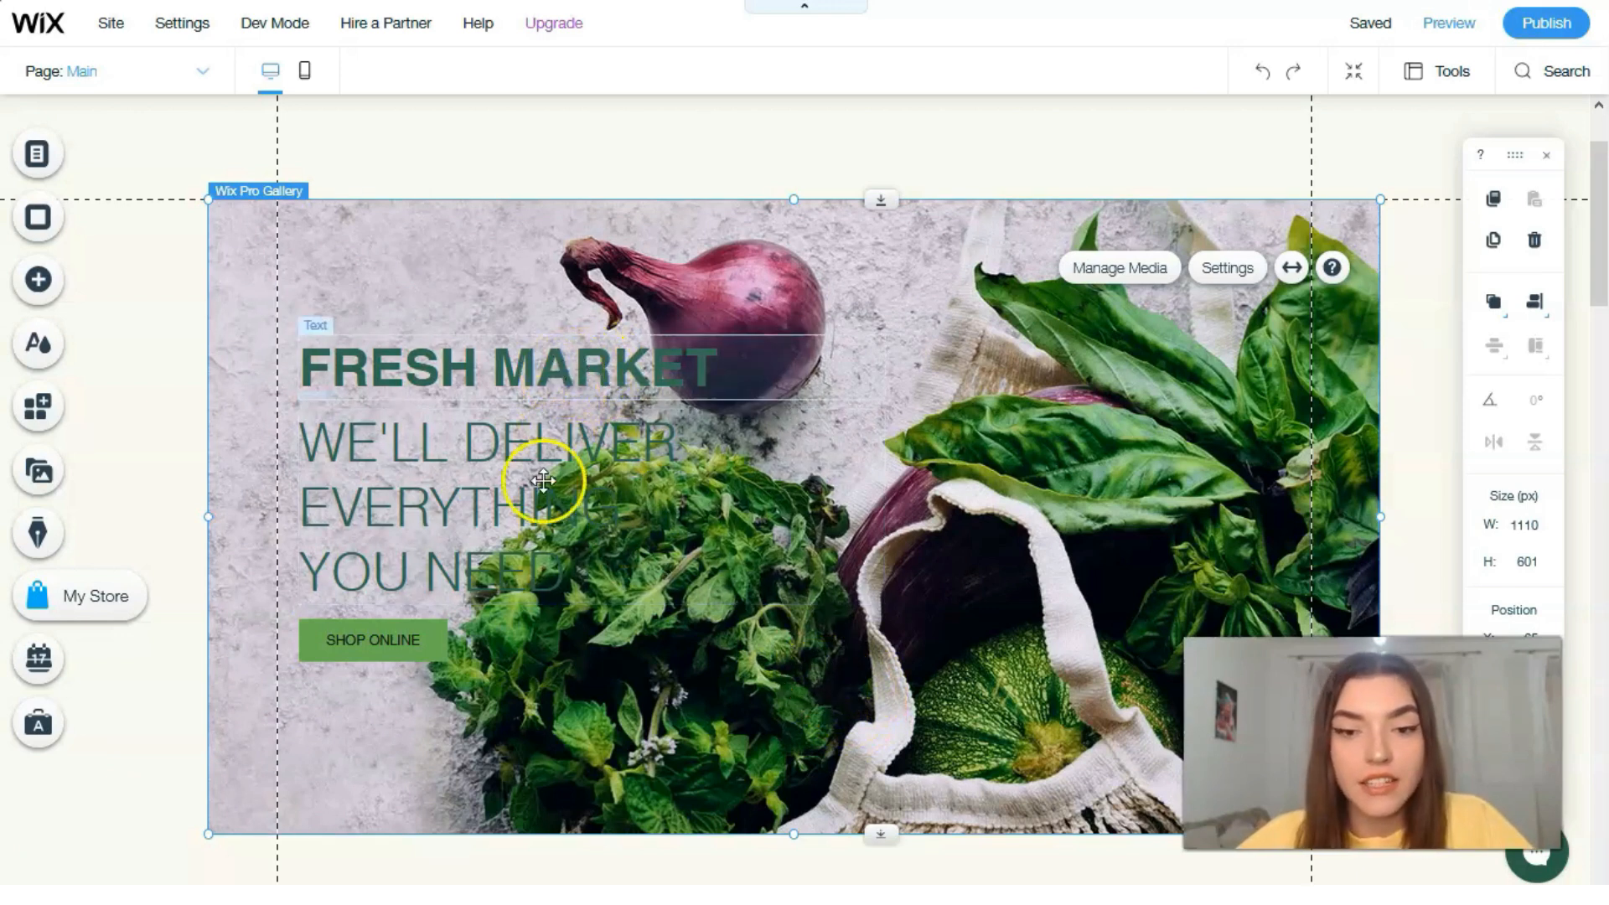
left_click(486, 452)
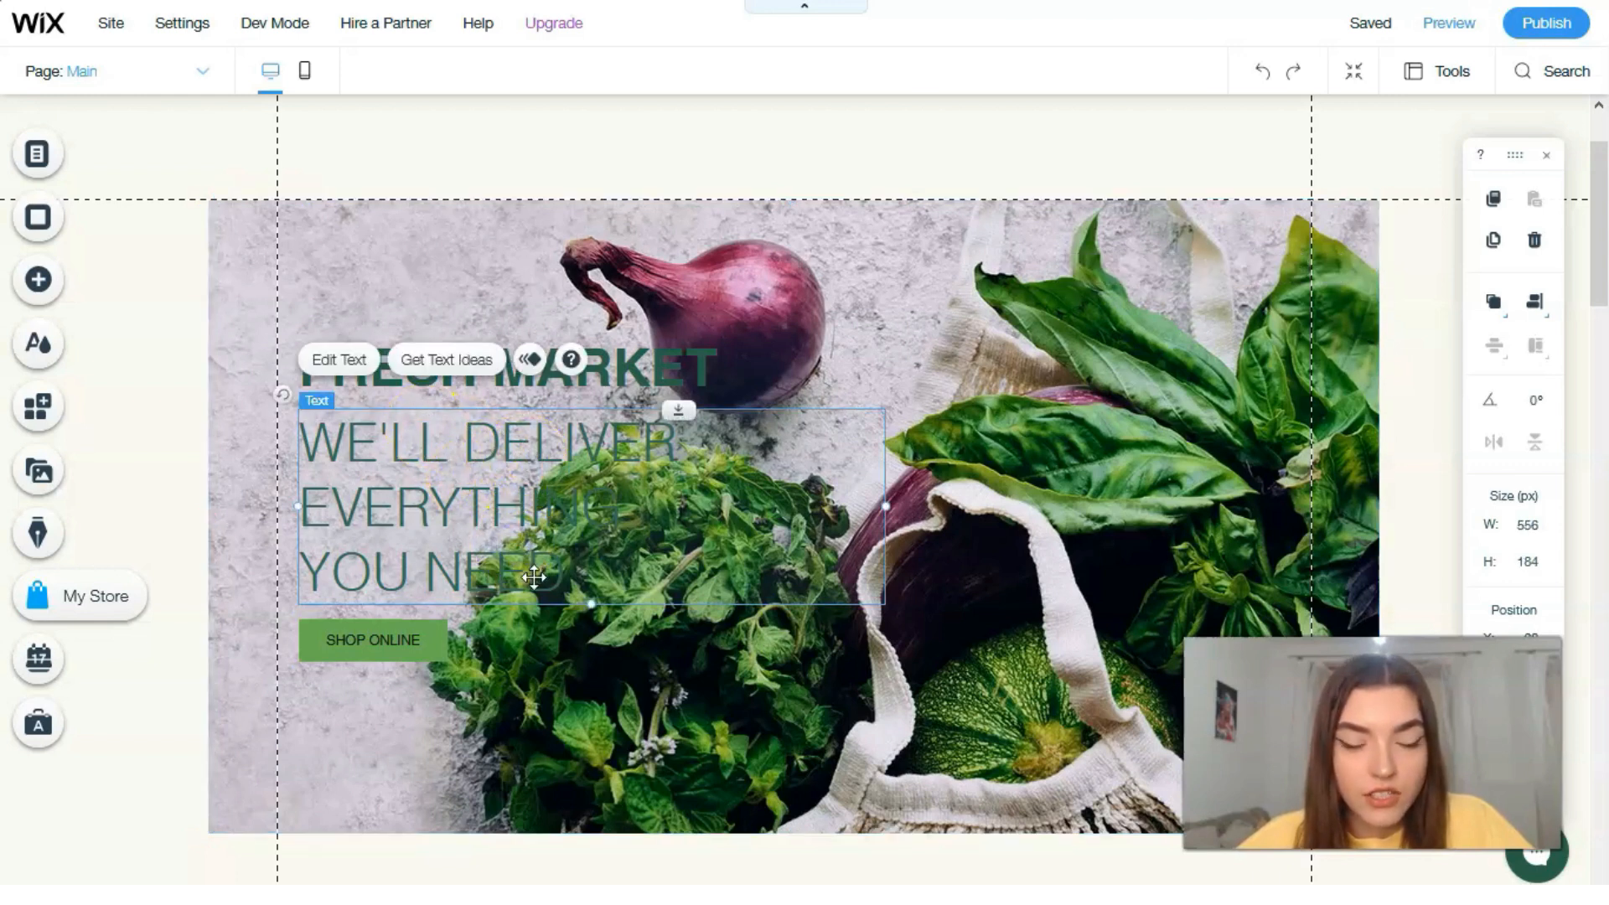
left_click(344, 360)
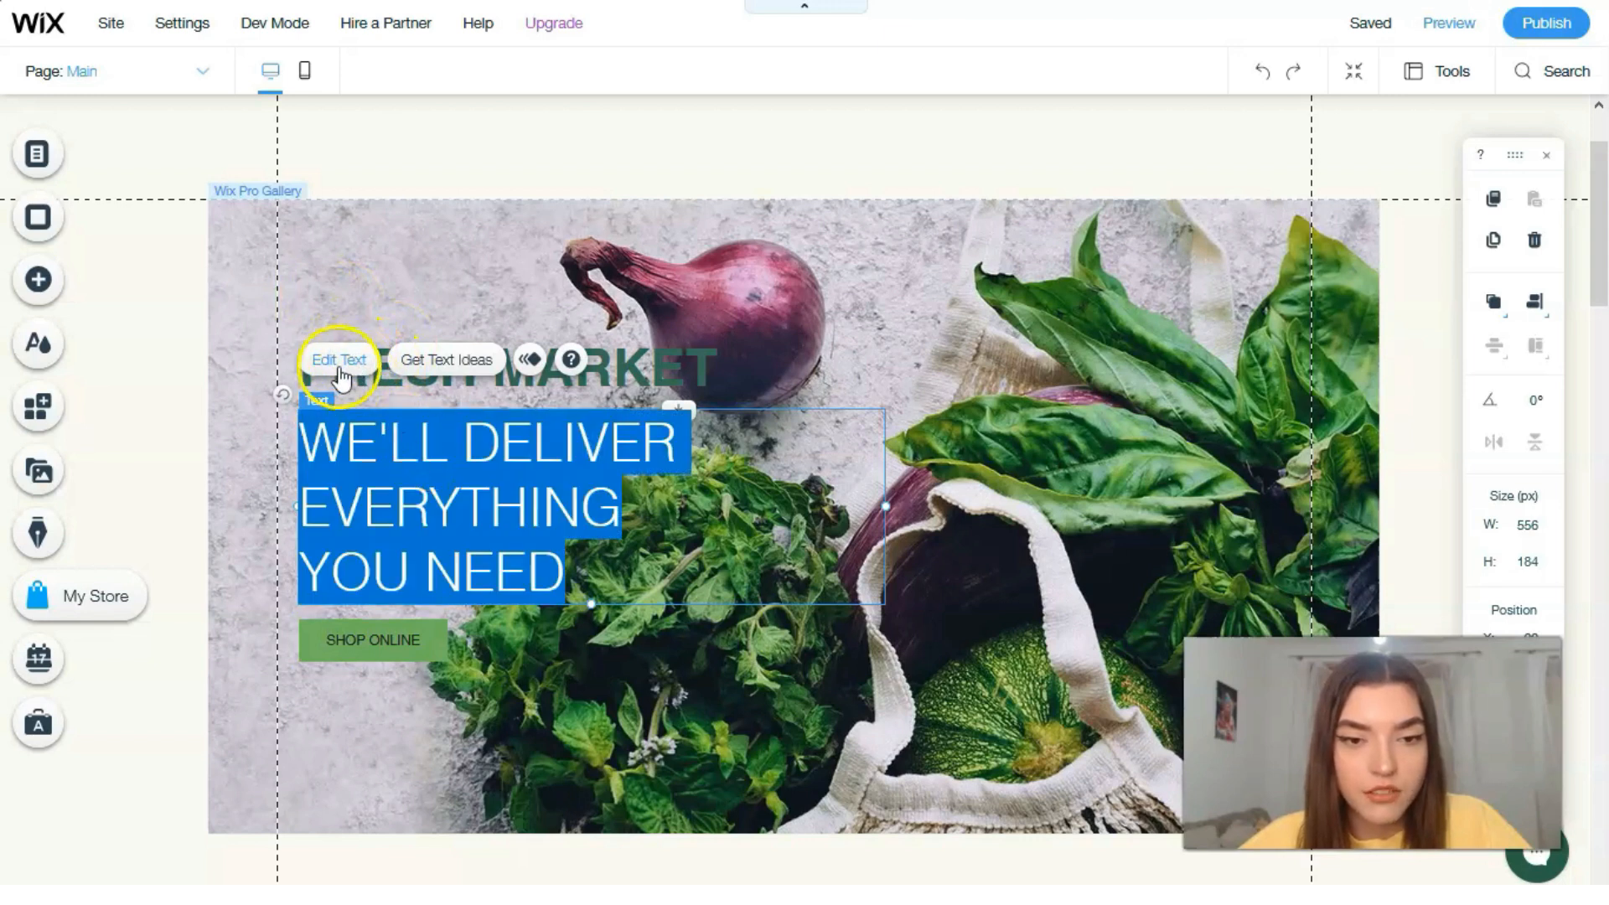
left_click(335, 360)
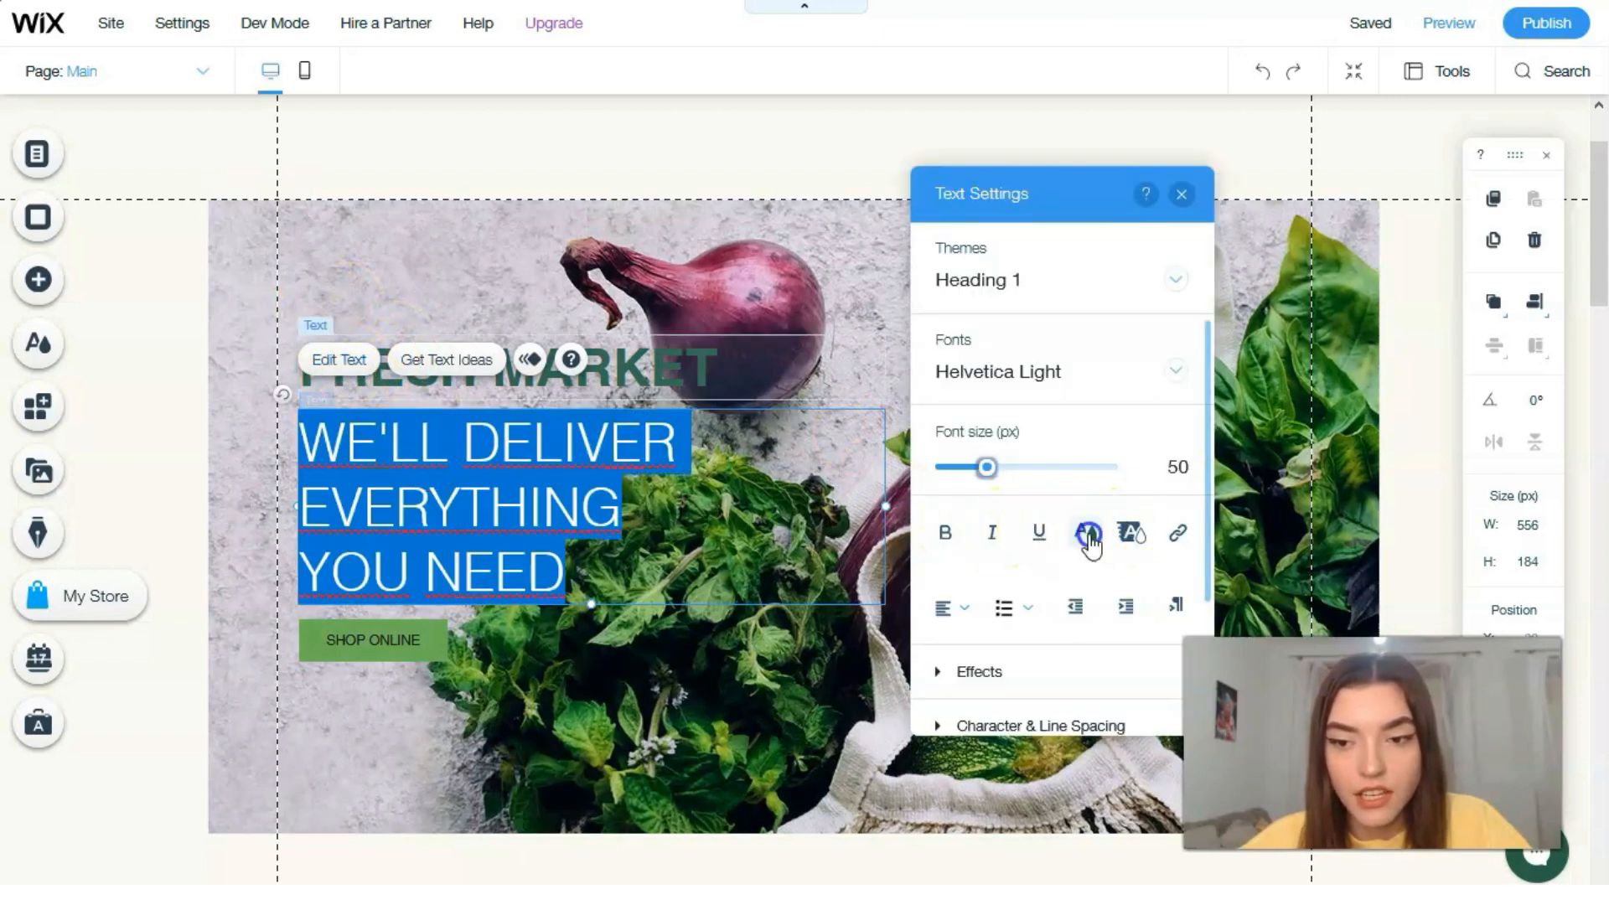
left_click(1085, 533)
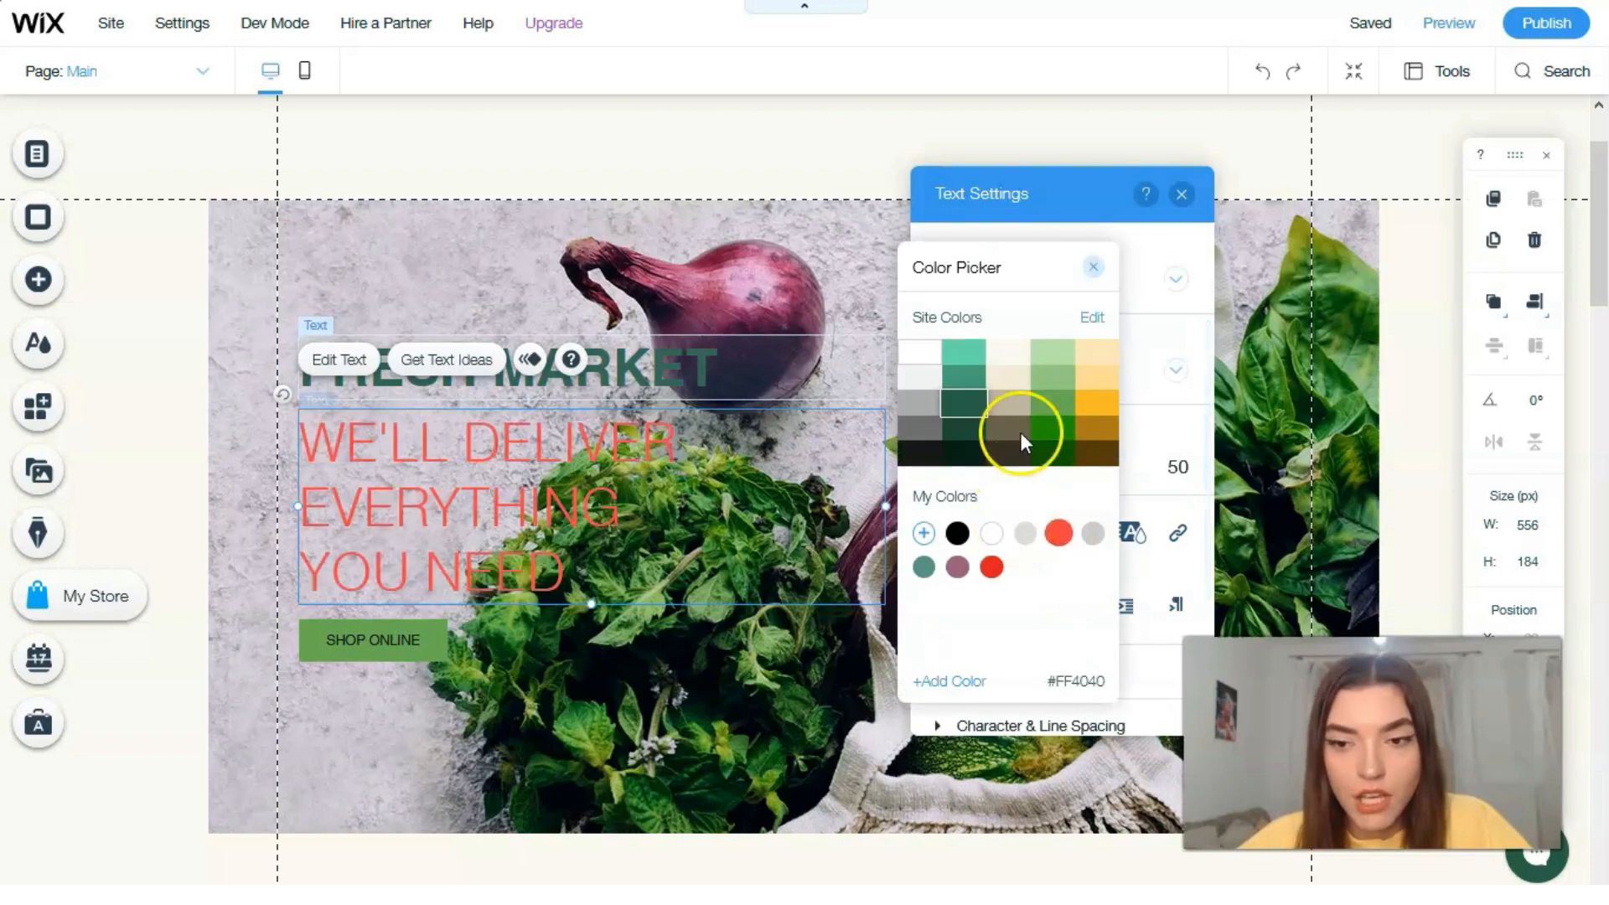
left_click(1108, 406)
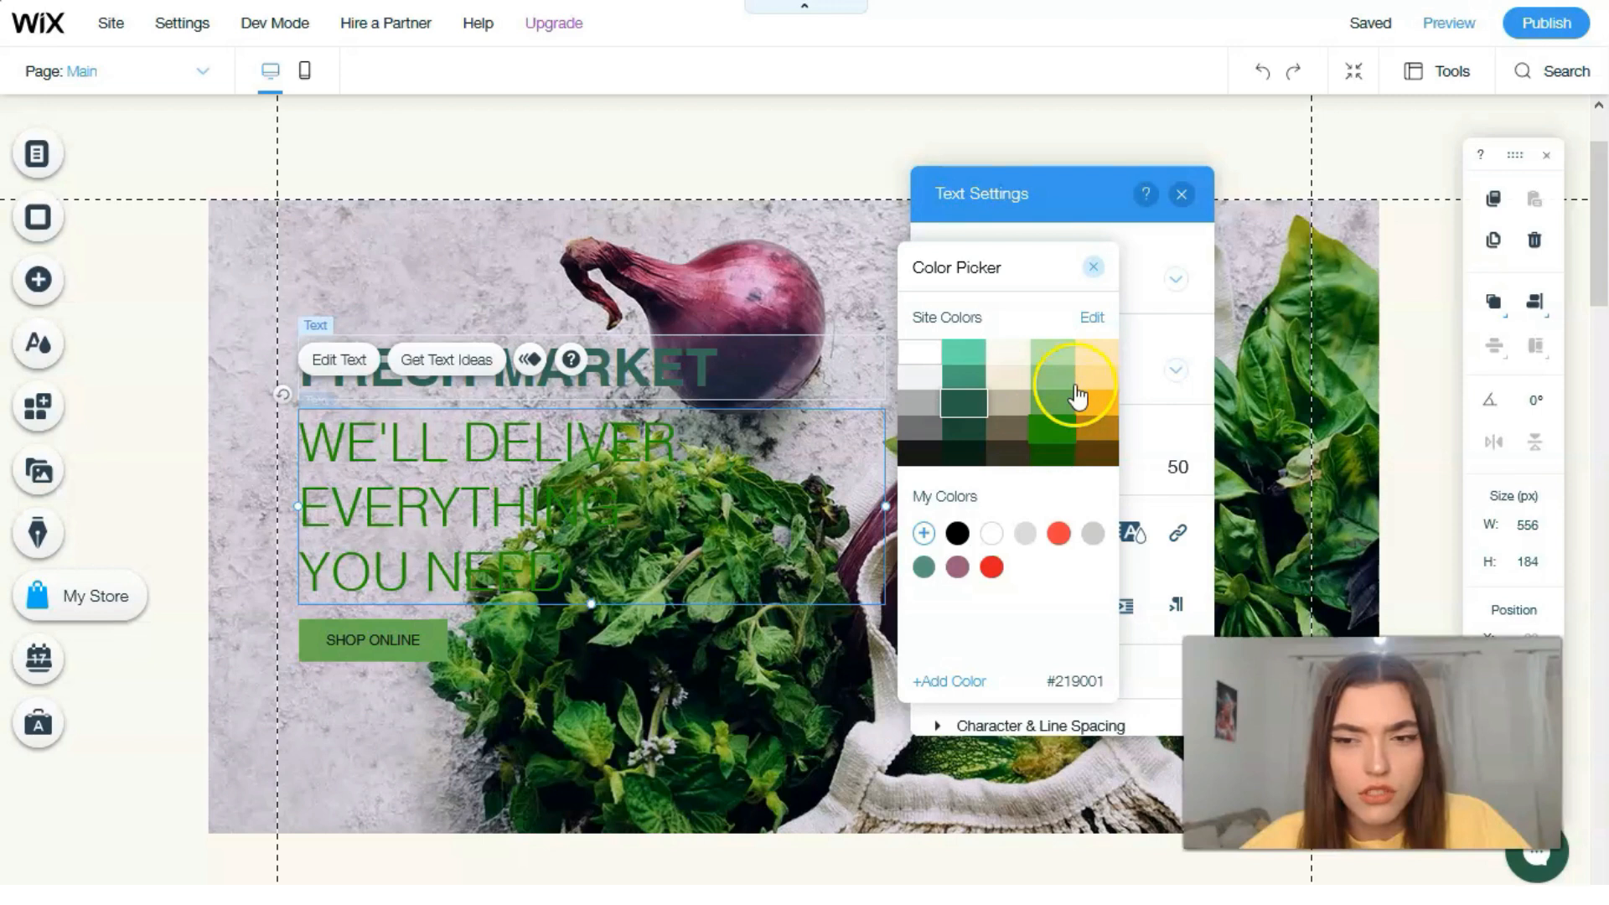
left_click(980, 352)
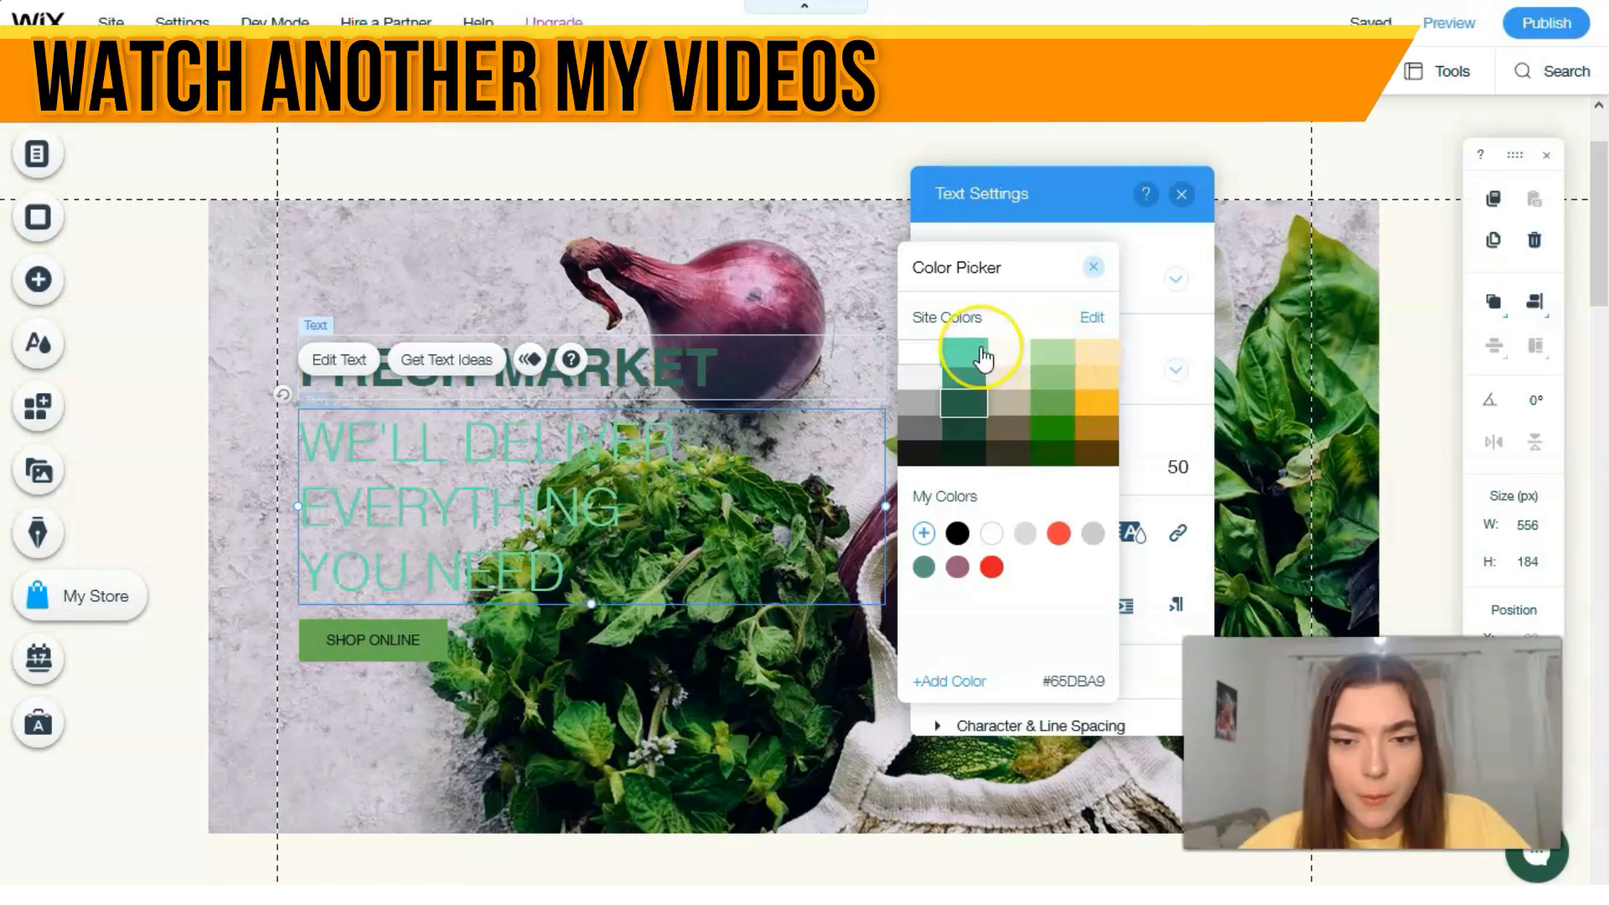
left_click(919, 379)
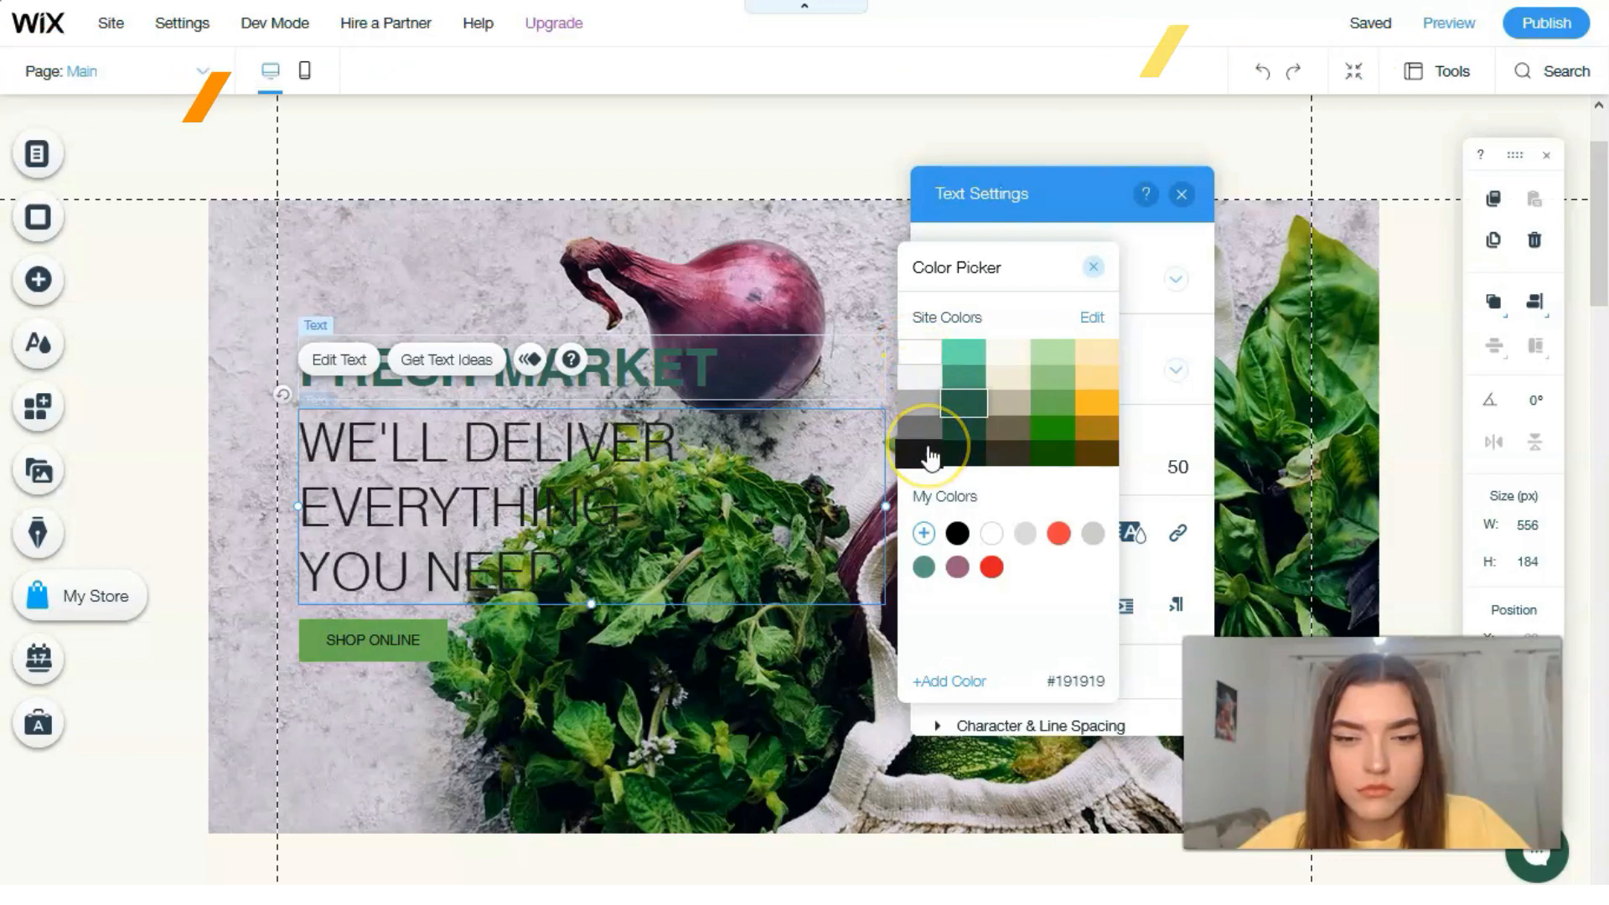
left_click(928, 432)
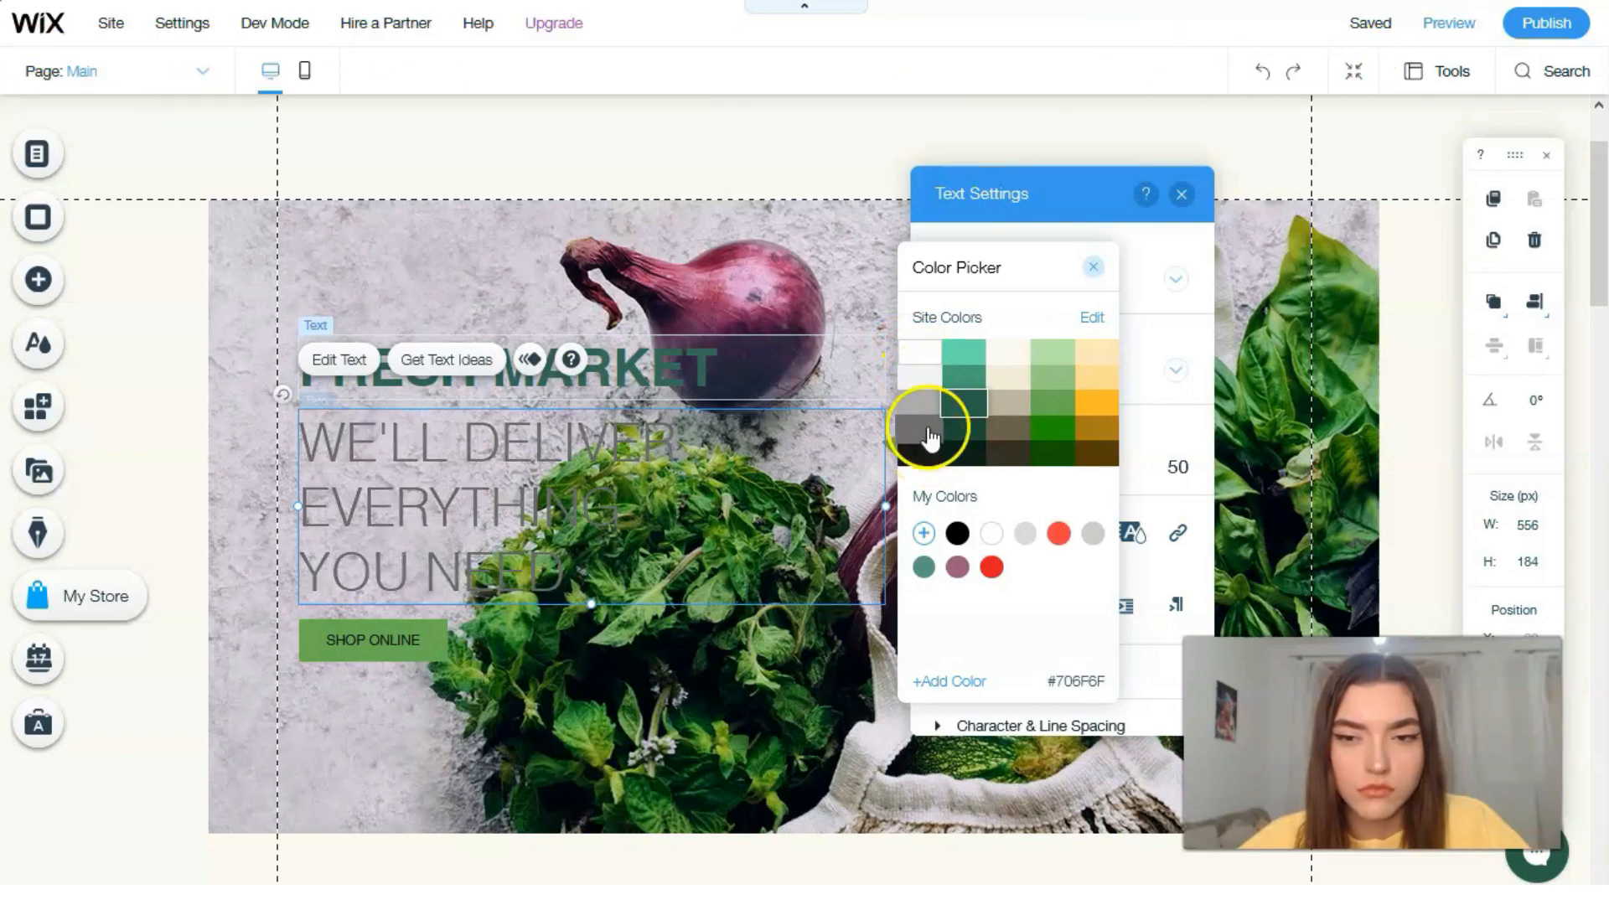
left_click(963, 461)
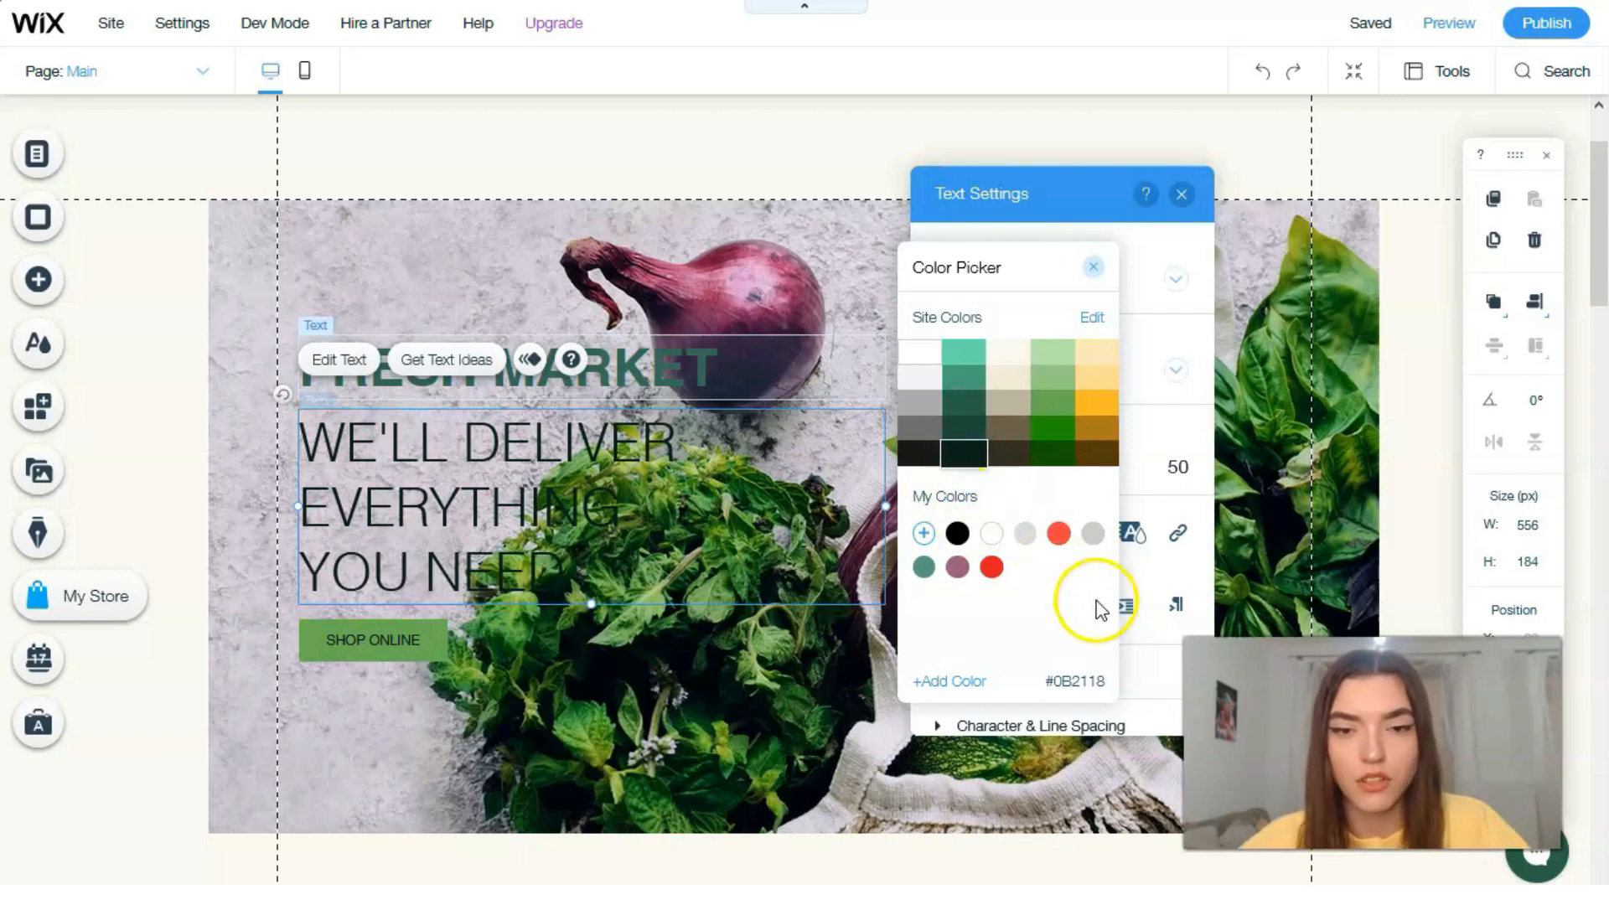
left_click(647, 372)
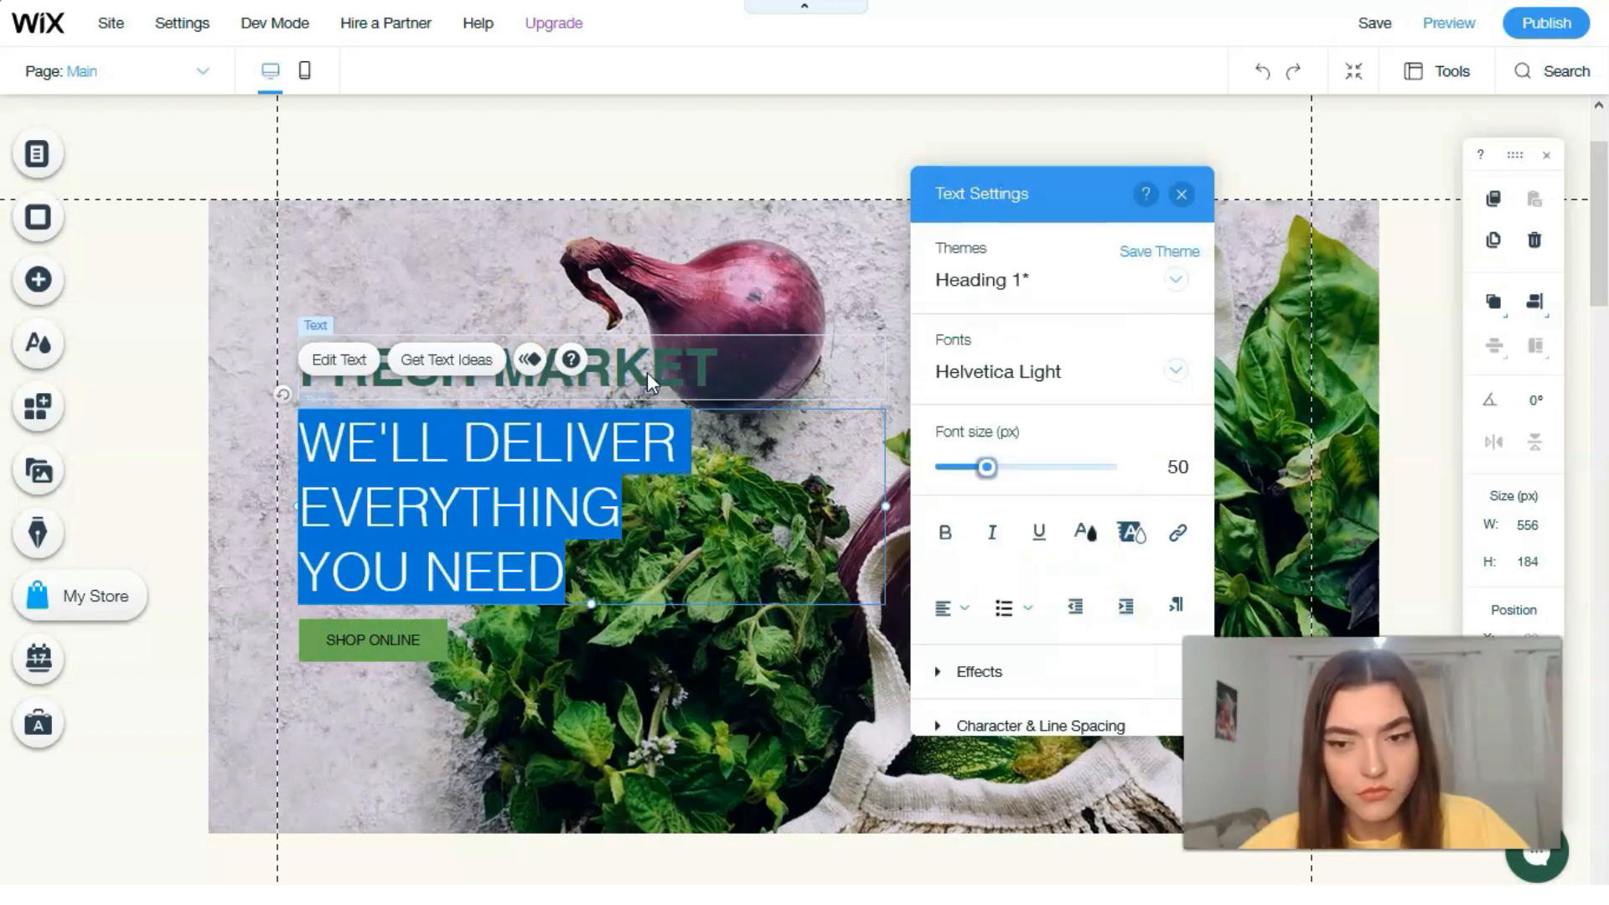
Step: Color the "Fresh Market" heading on the banner with the yellow-orange #FFBA26 from the site colors and close the text settings
left_click(705, 361)
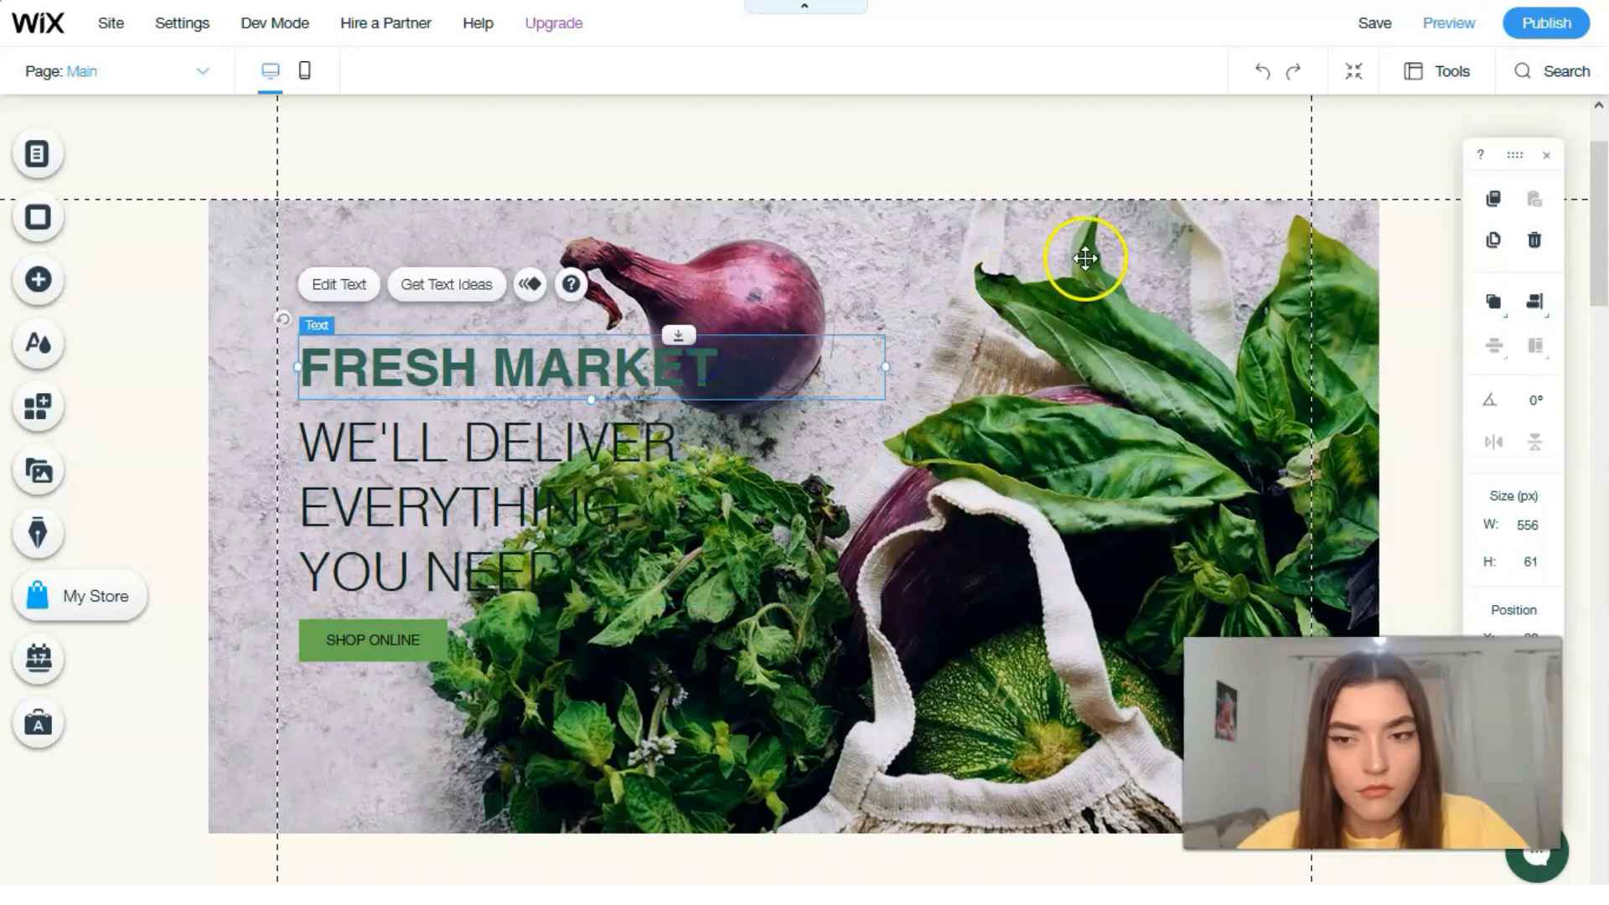
left_click(349, 287)
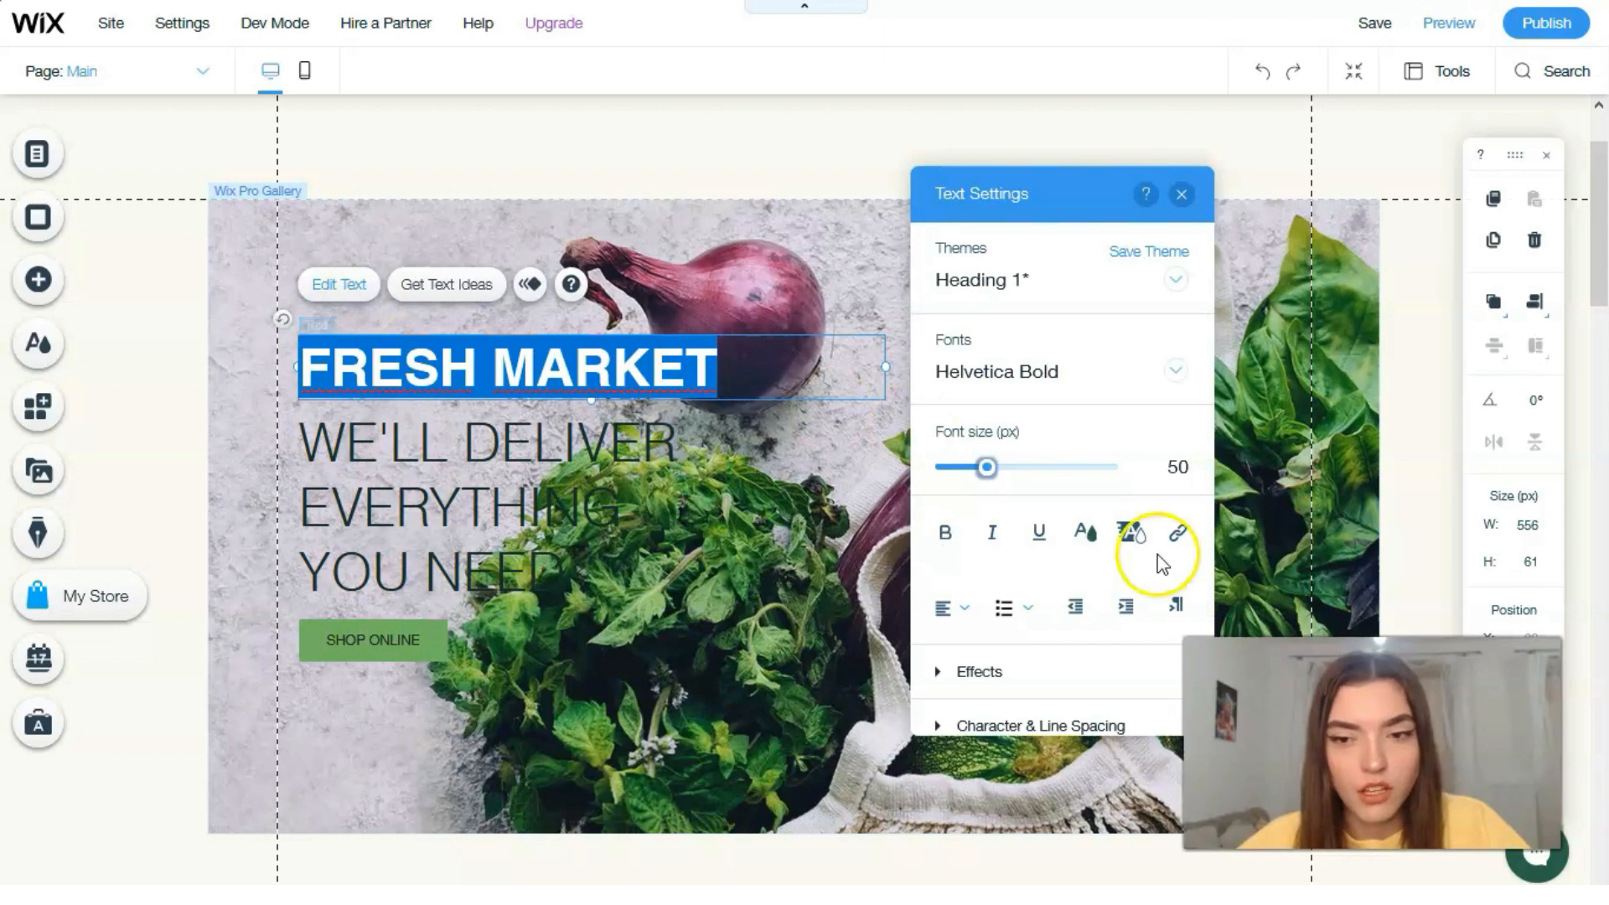
left_click(1097, 534)
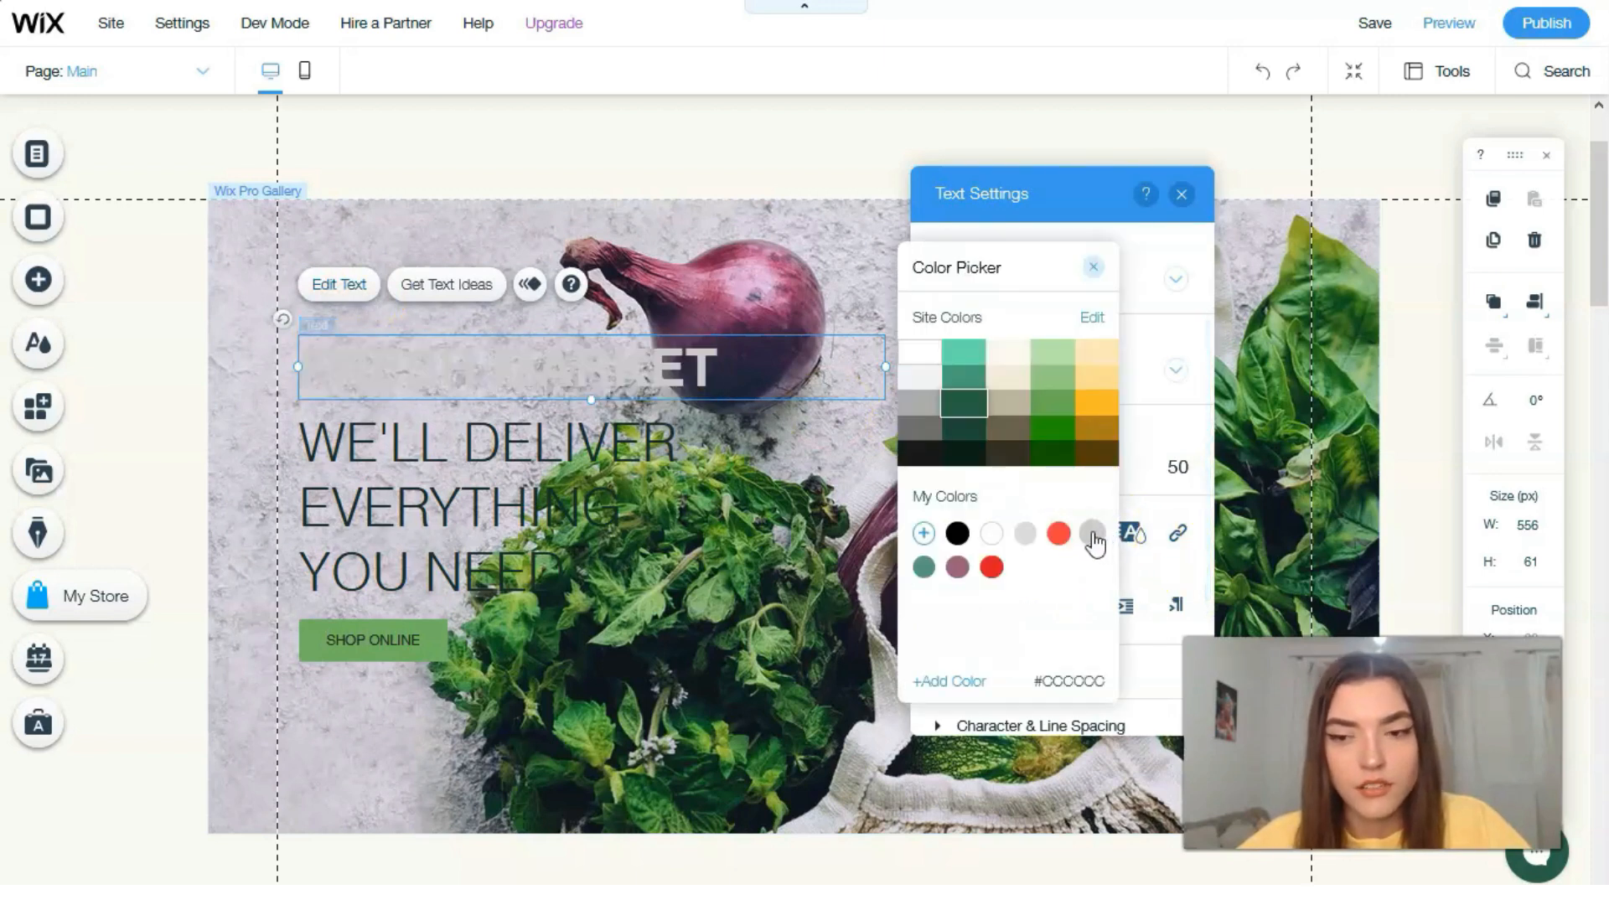
left_click(906, 357)
left_click(1095, 406)
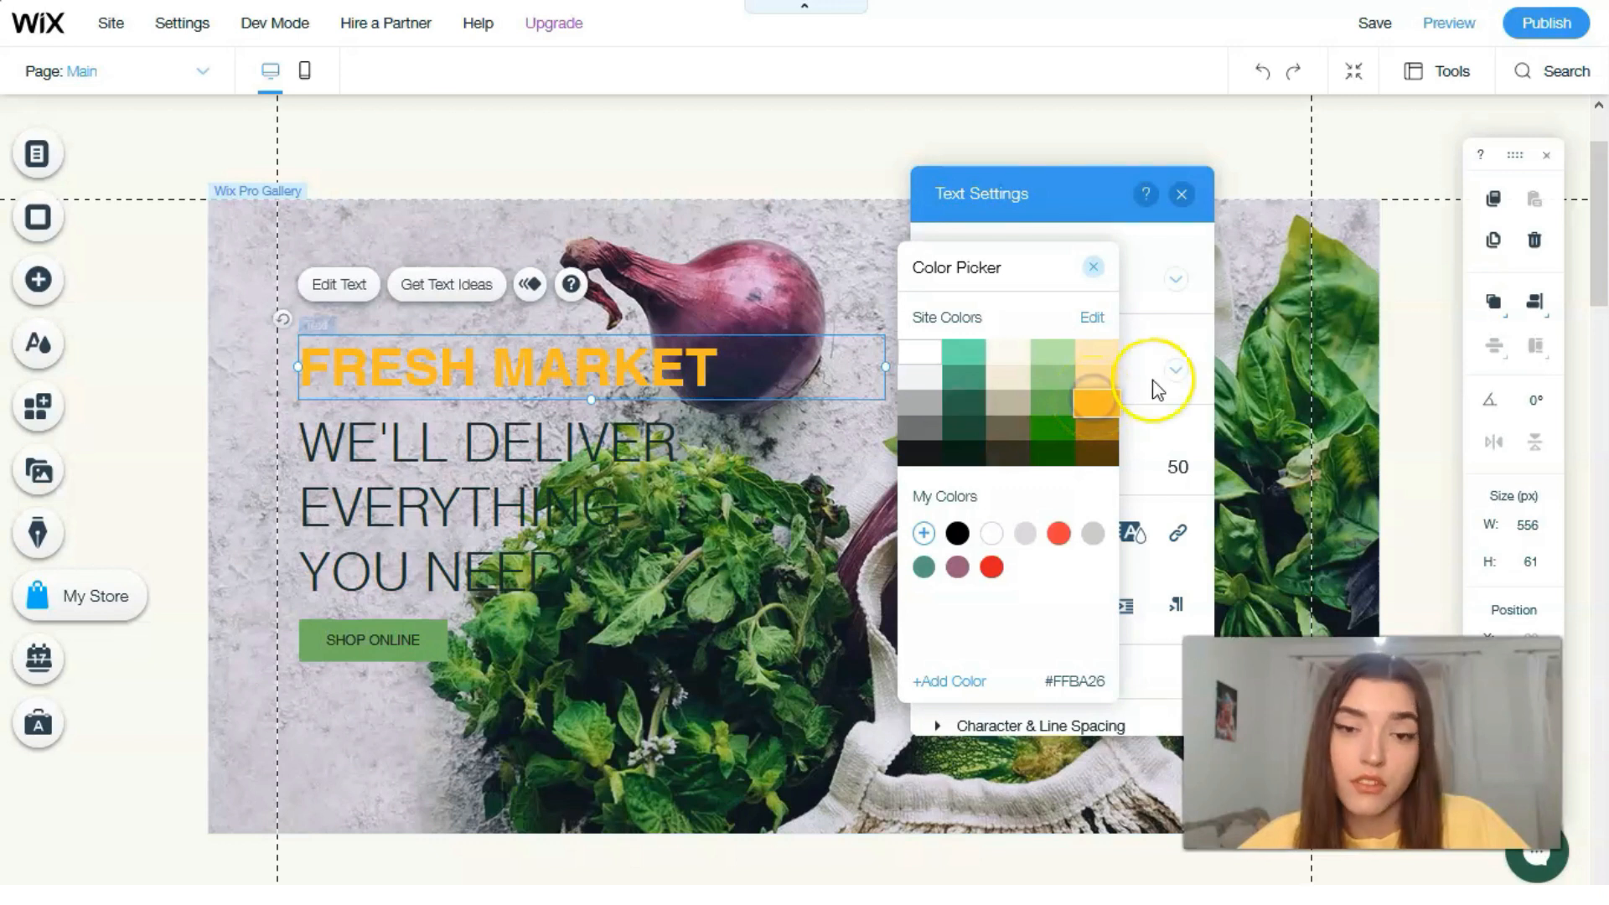
left_click(1175, 231)
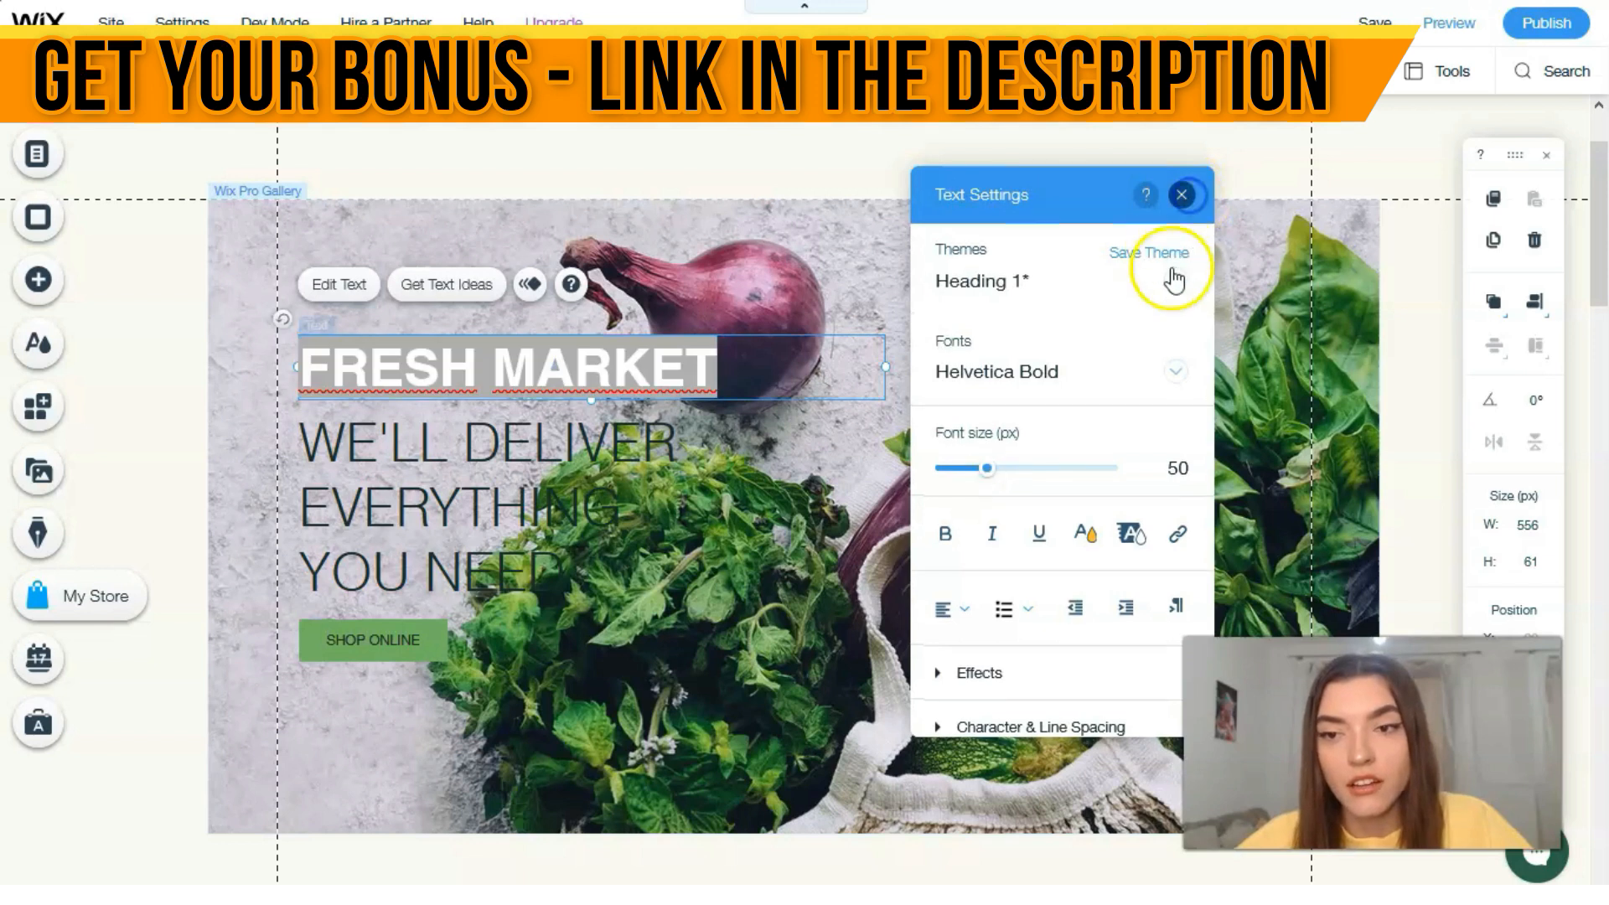
left_click(1183, 197)
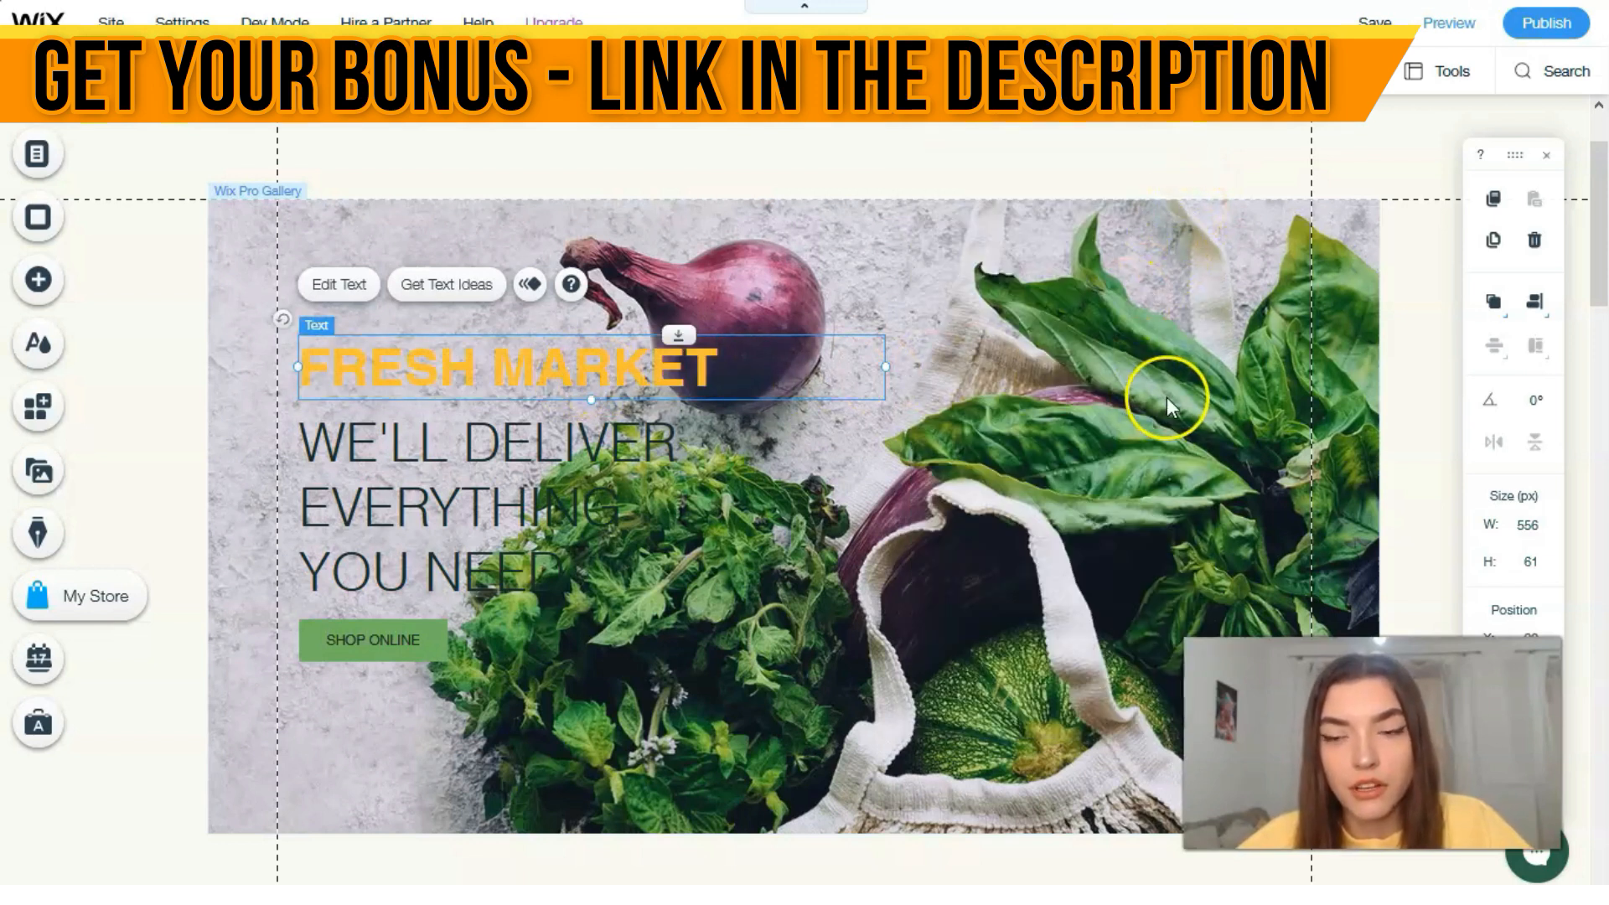
Step: Select the Weekly Deals slider gallery and open the store's product management for it
scroll(1087, 480, "down", 4)
scroll(836, 435, "down", 5)
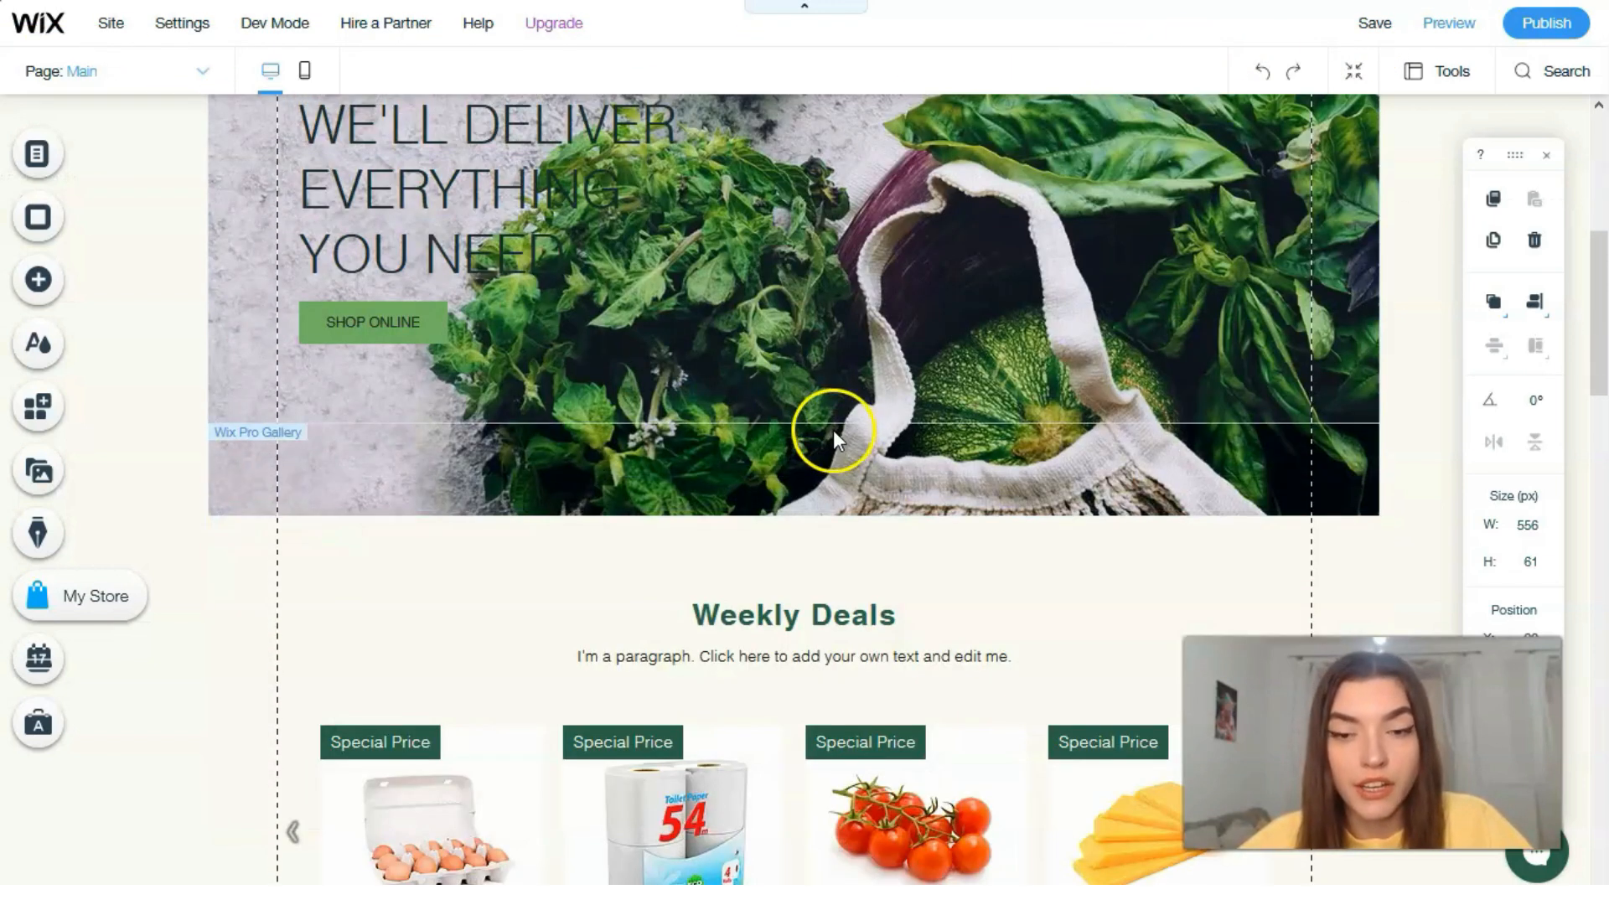
scroll(841, 426, "down", 5)
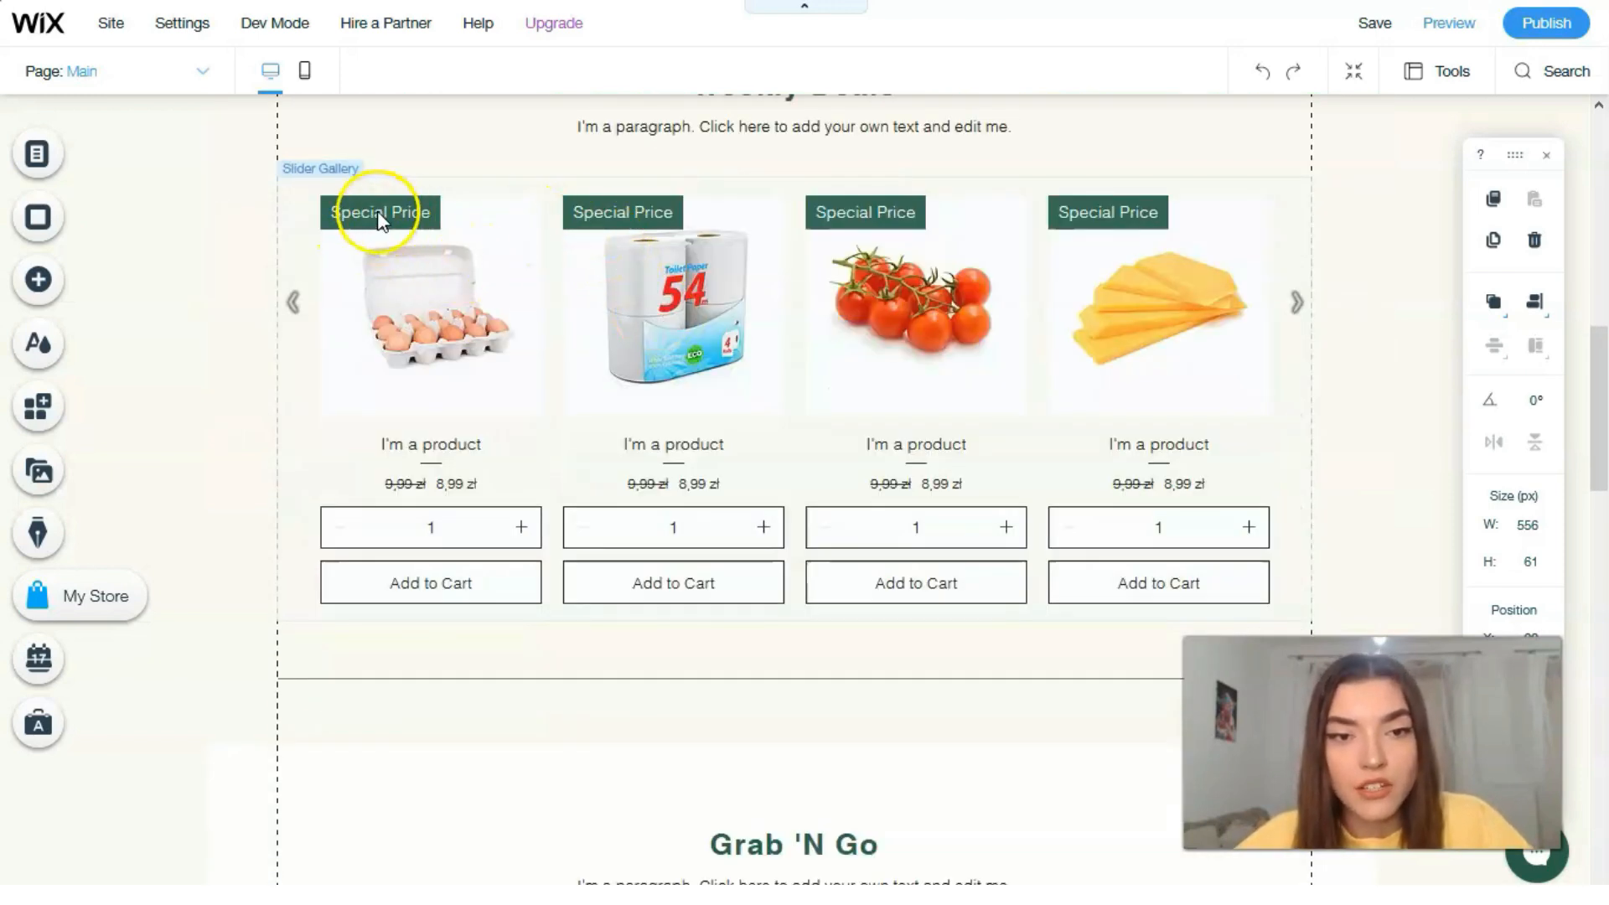
left_click(510, 231)
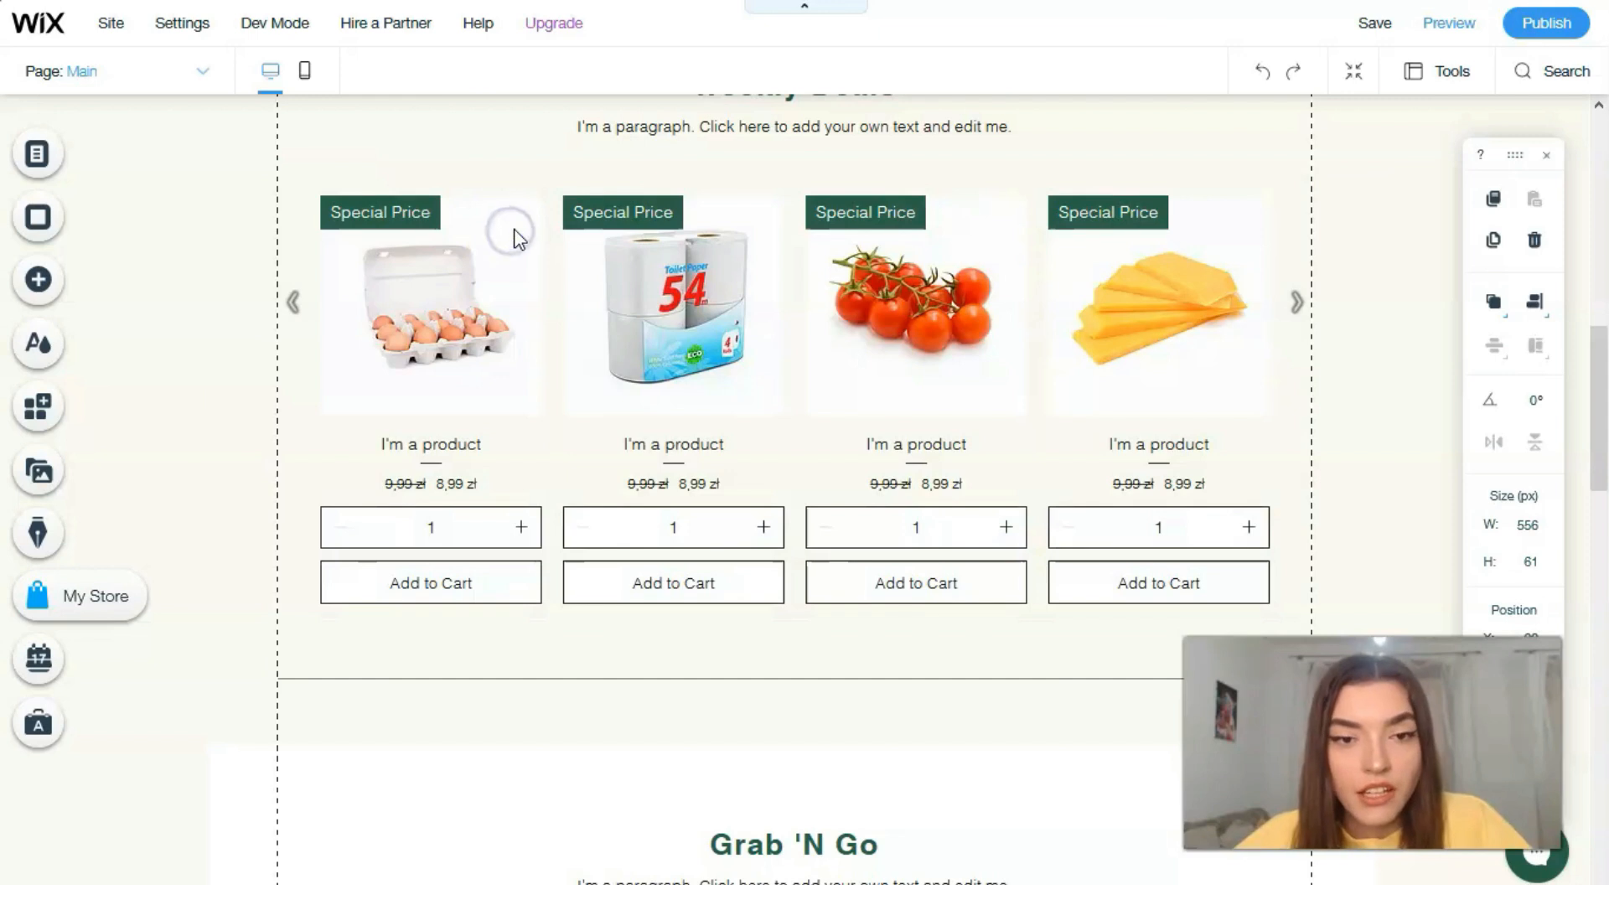
left_click(517, 224)
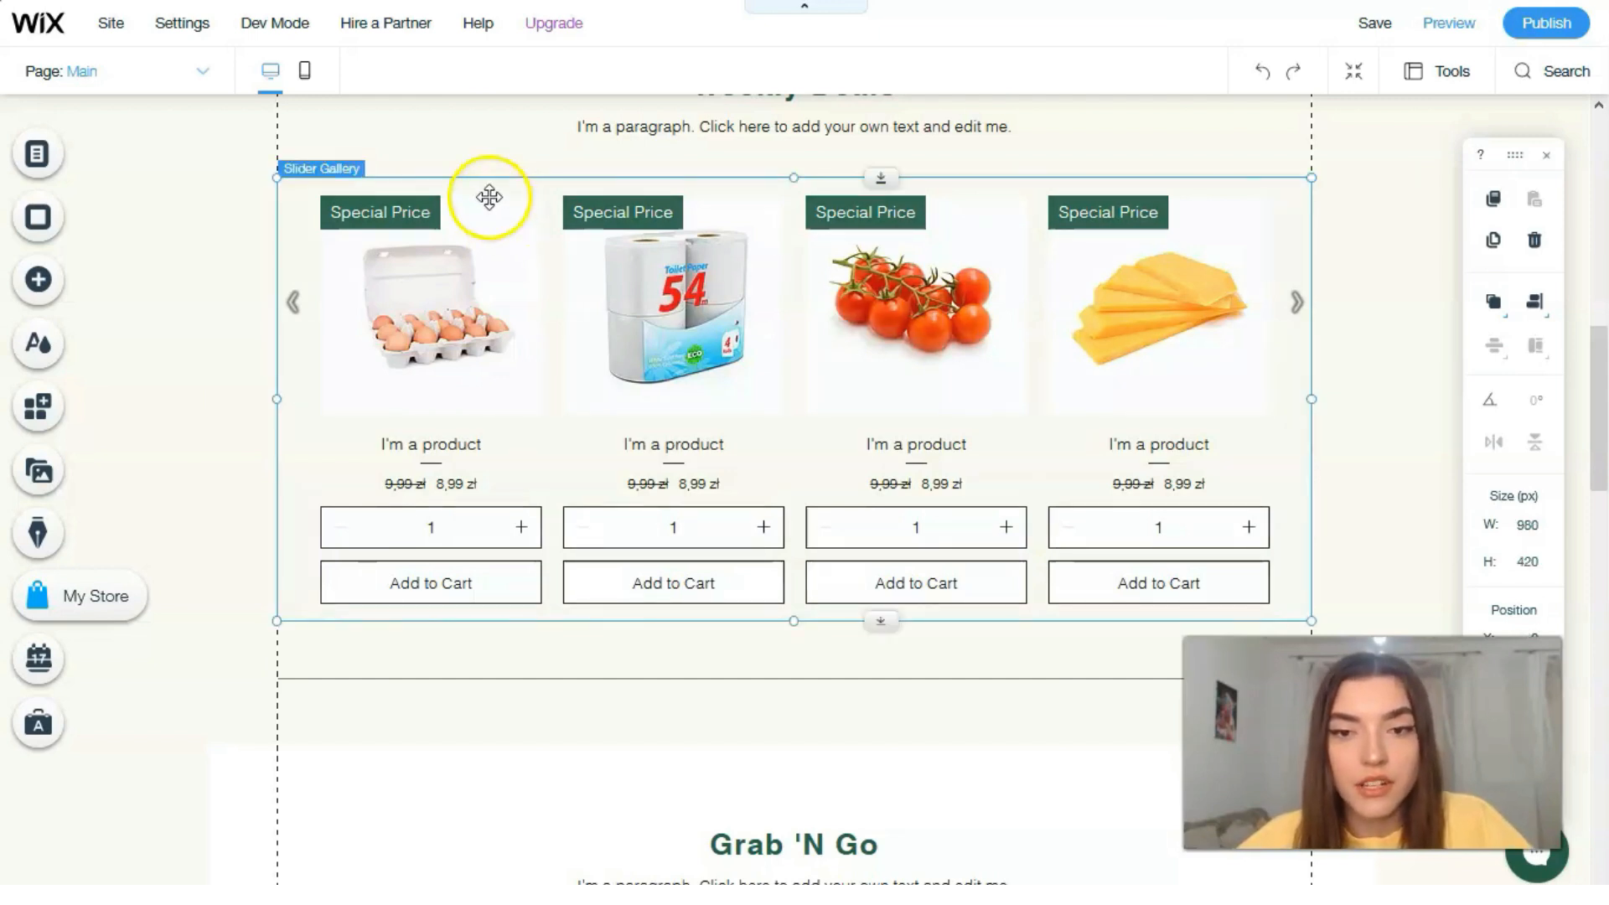
left_click(382, 130)
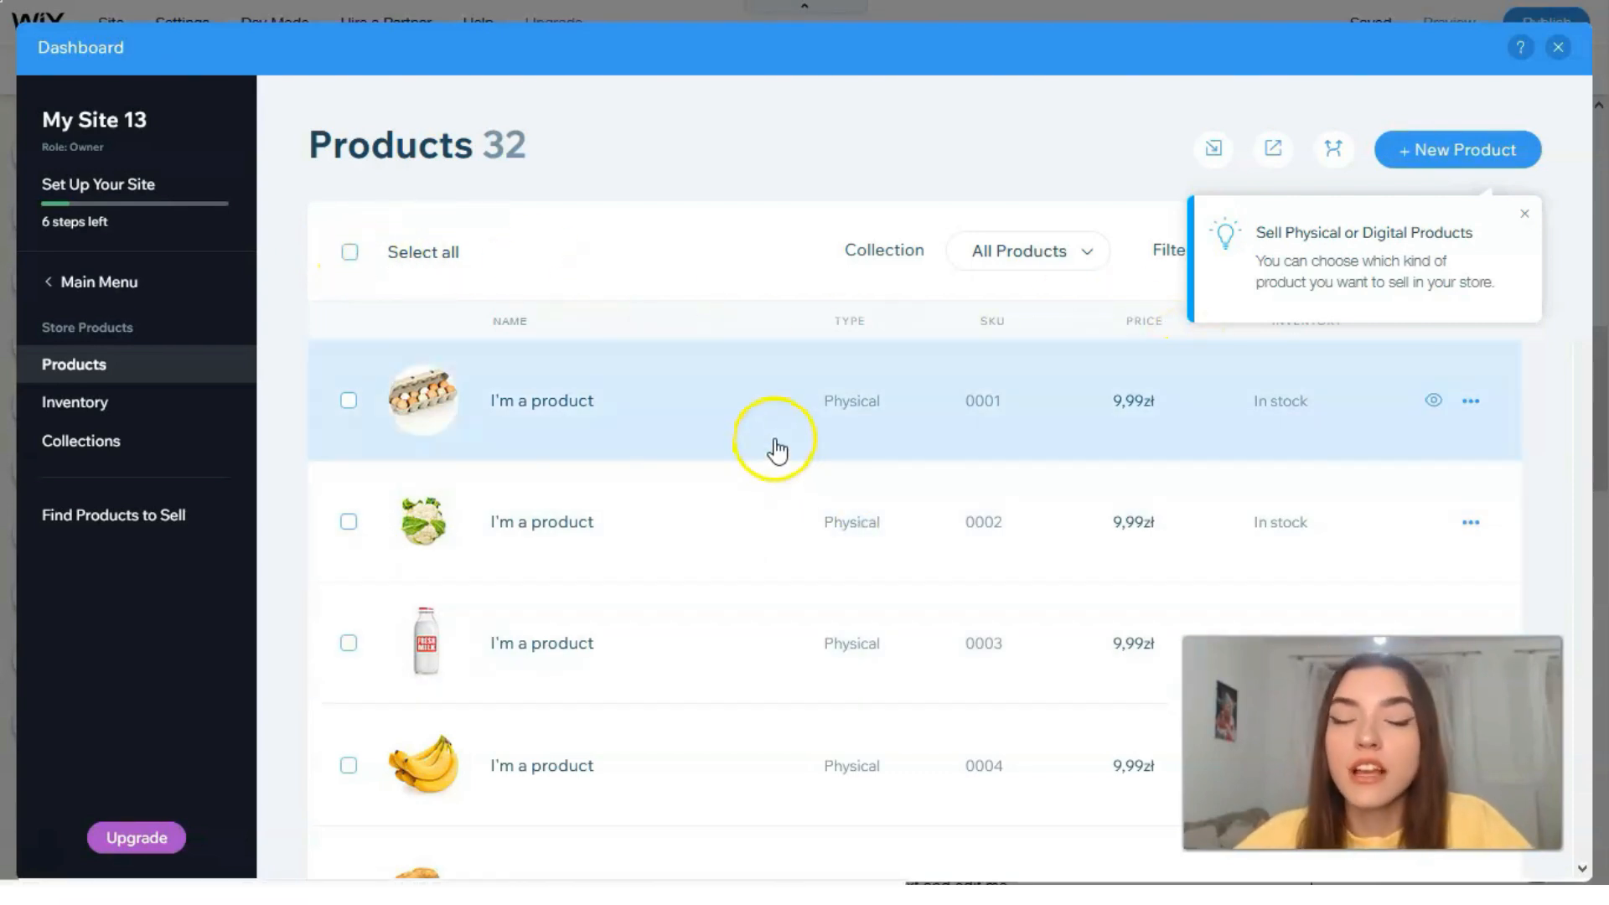
Step: Open the first product, the egg carton, review its images, collections and product info, and leave the dashboard
left_click(726, 401)
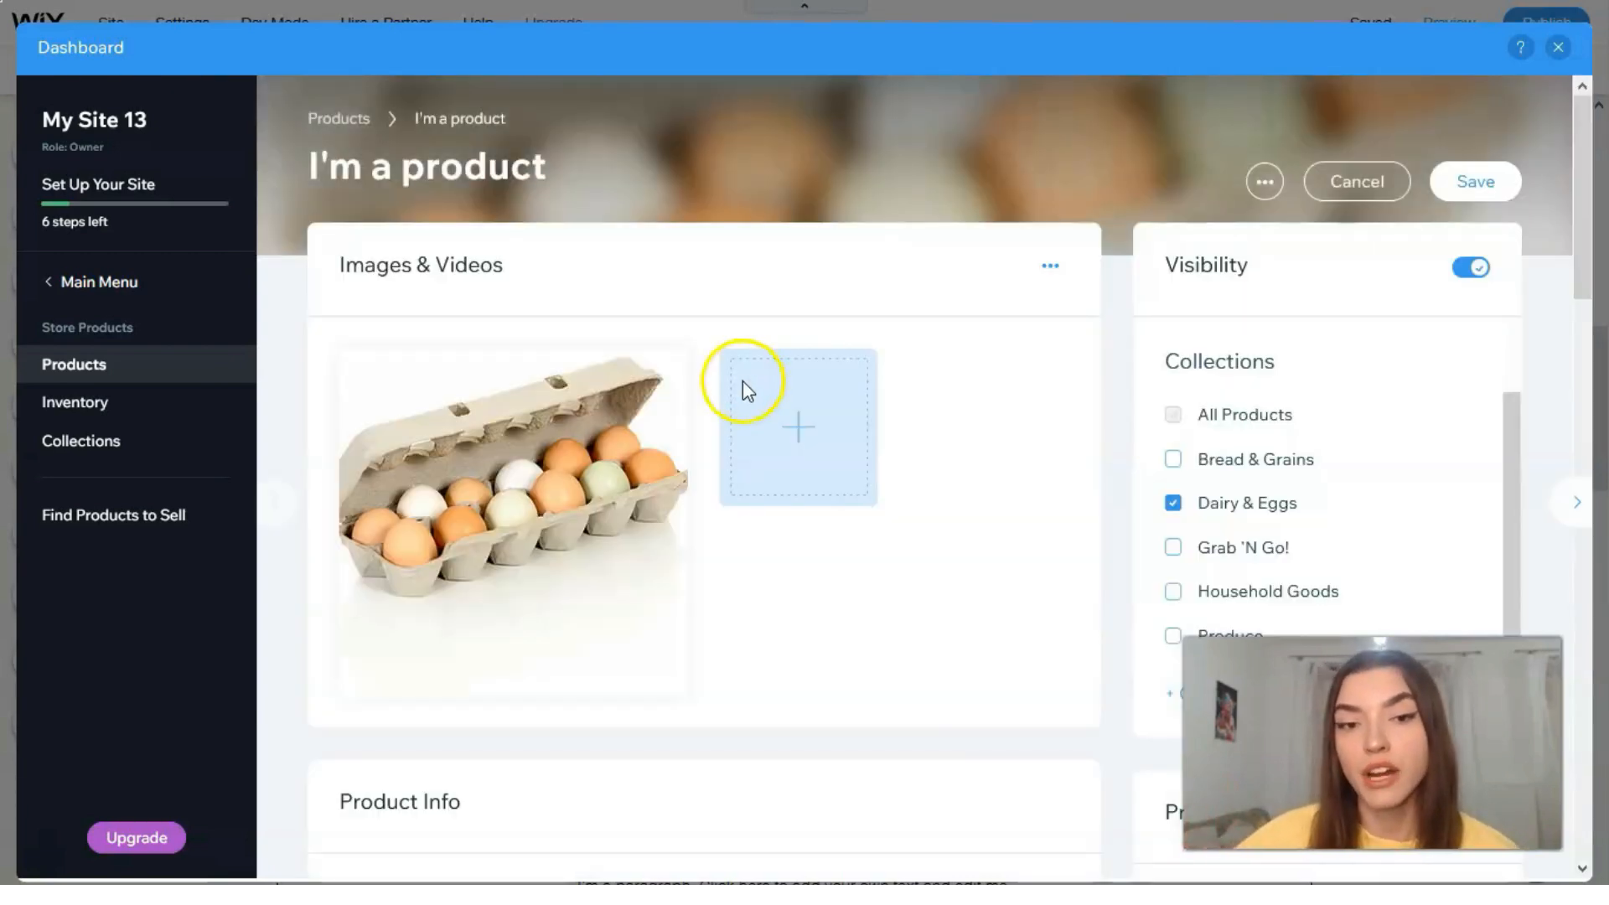
scroll(774, 535, "down", 3)
scroll(774, 534, "up", 2)
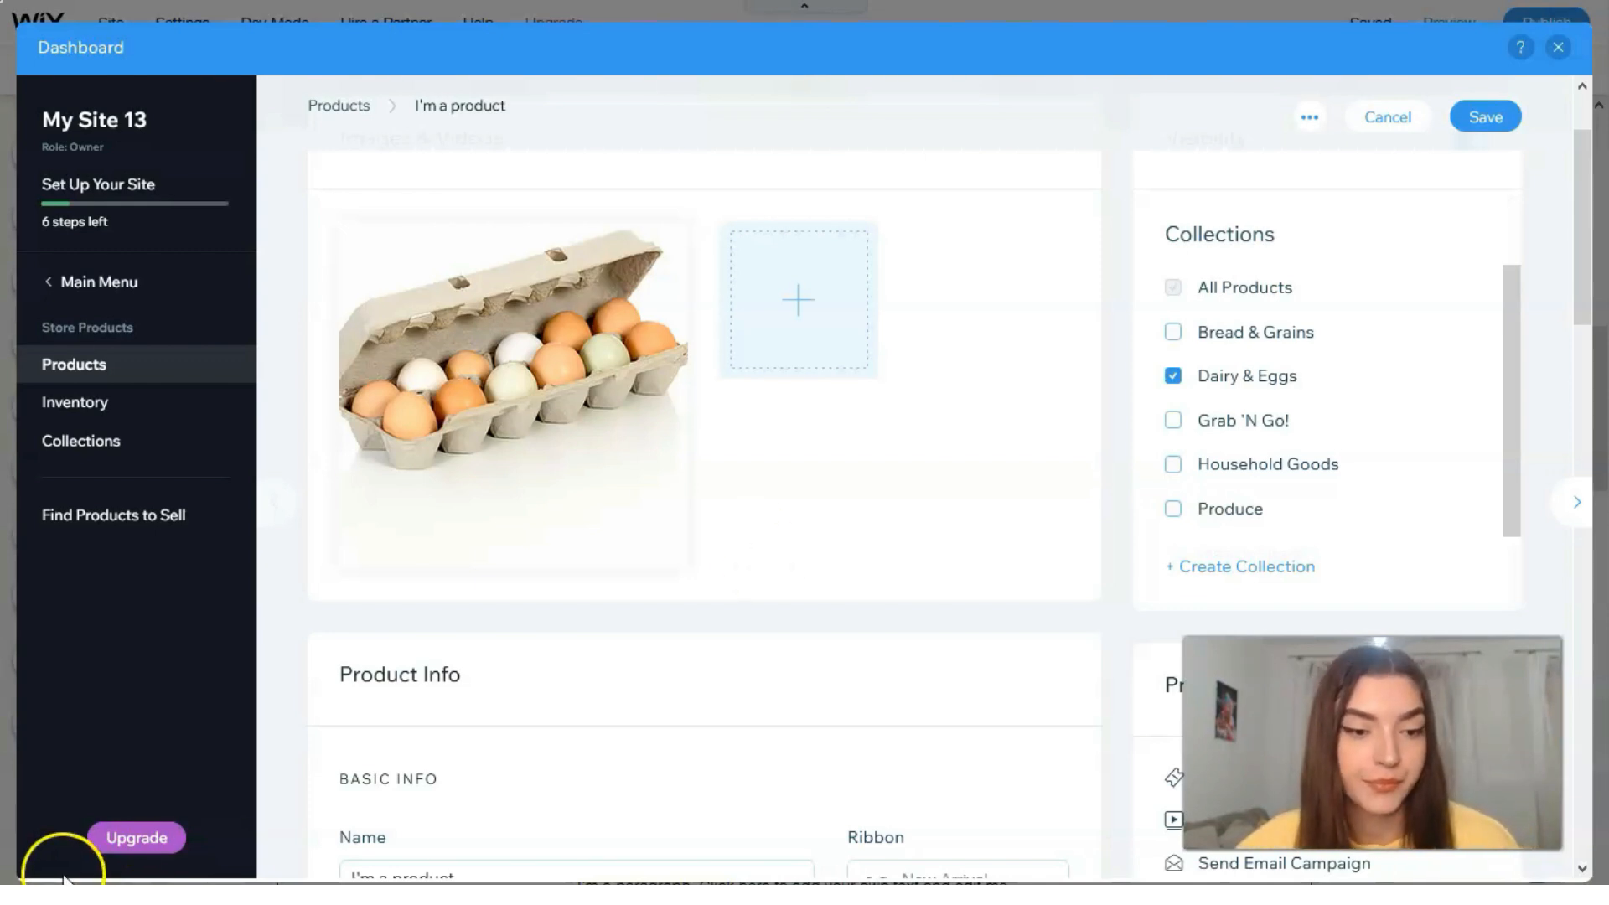
left_click(48, 855)
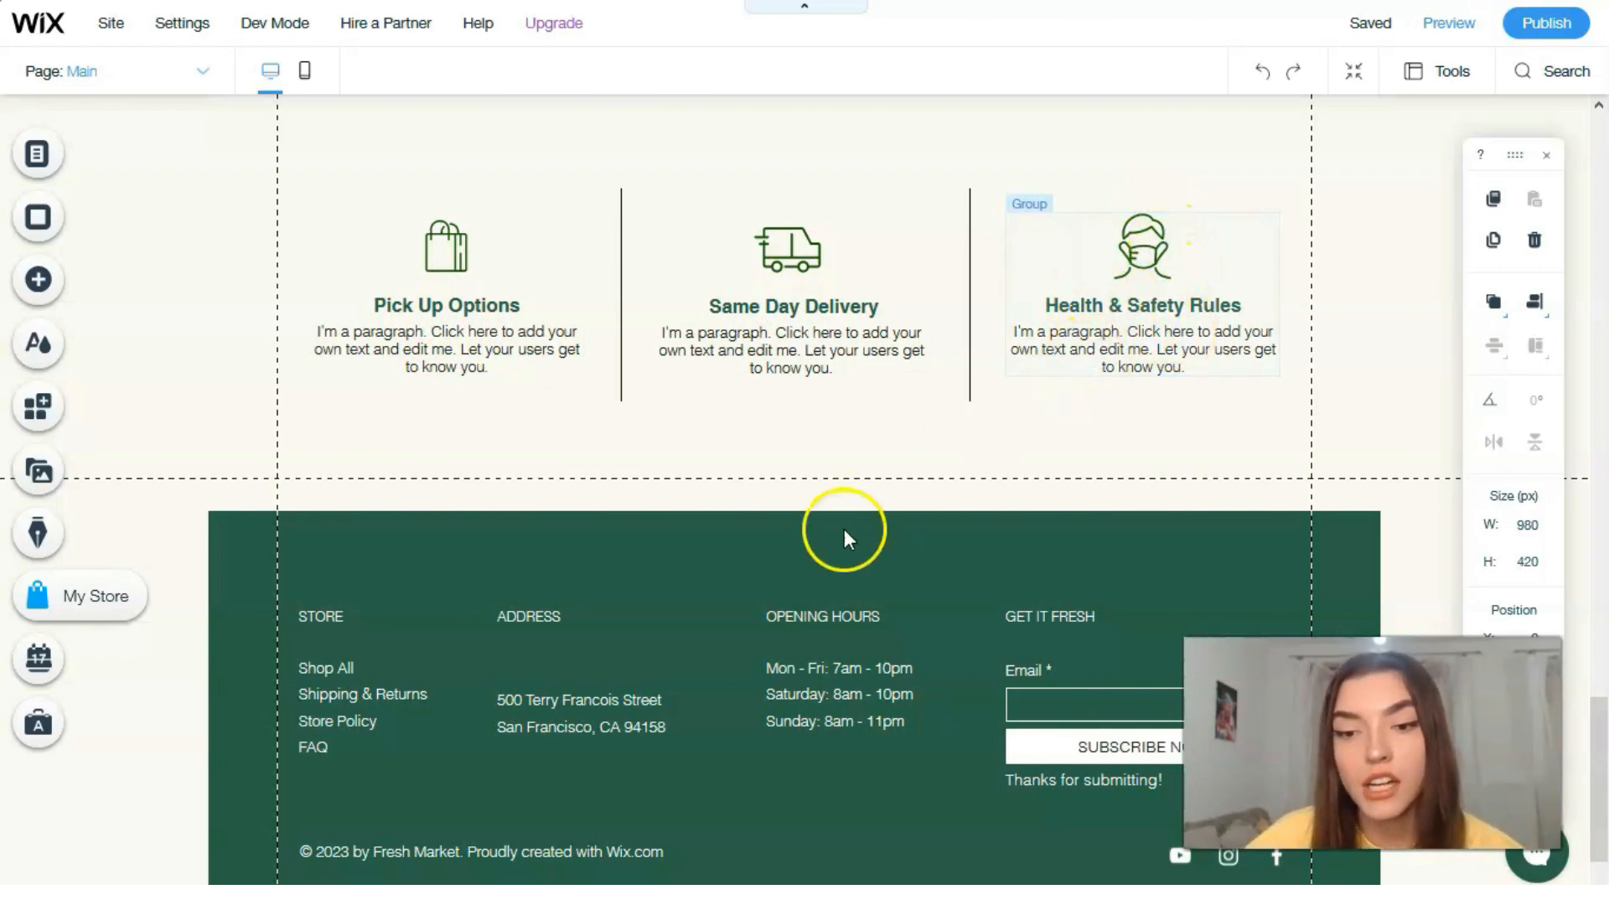
Step: Apply the dark rectangular design from Discover More Boxes to the footer's container box and save the site
left_click(607, 597)
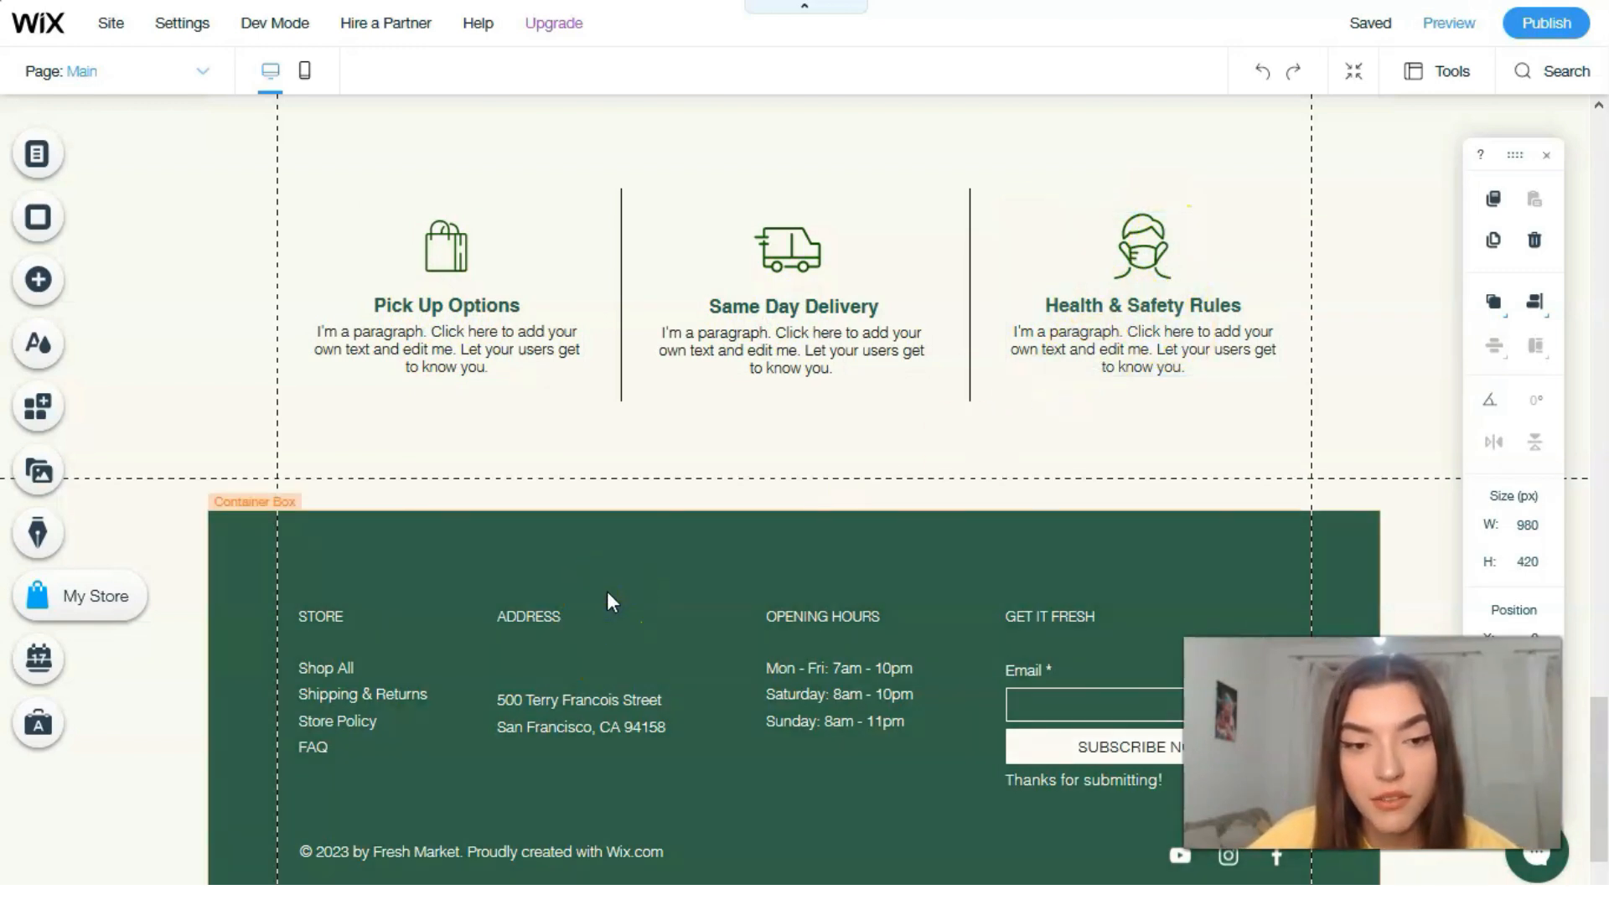
left_click(607, 591)
left_click(295, 462)
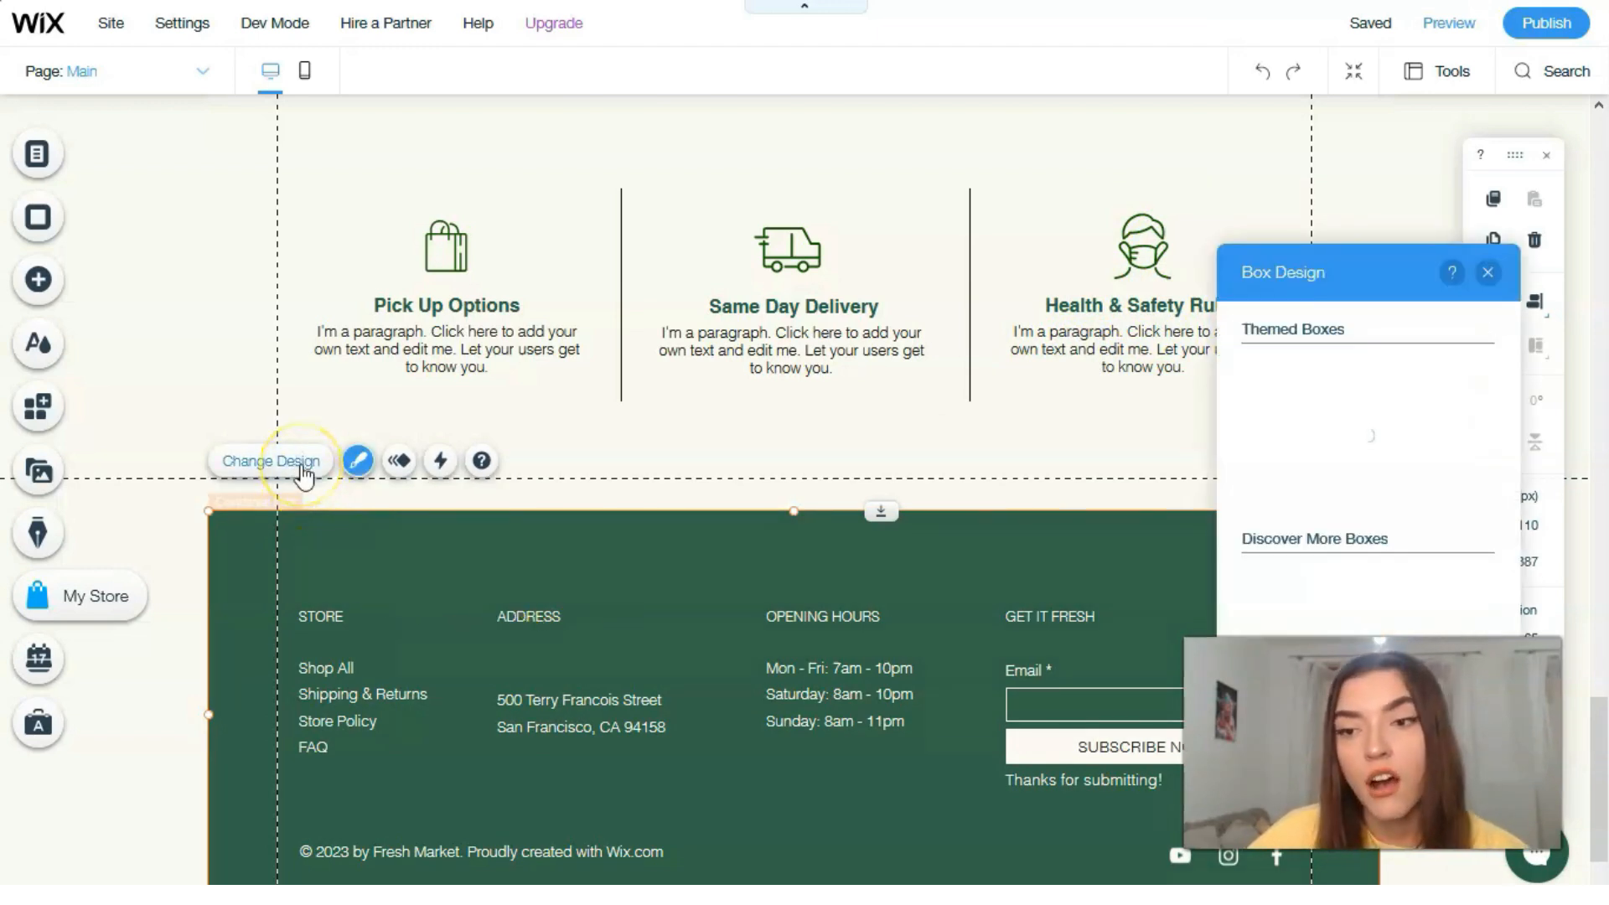
left_click(1320, 605)
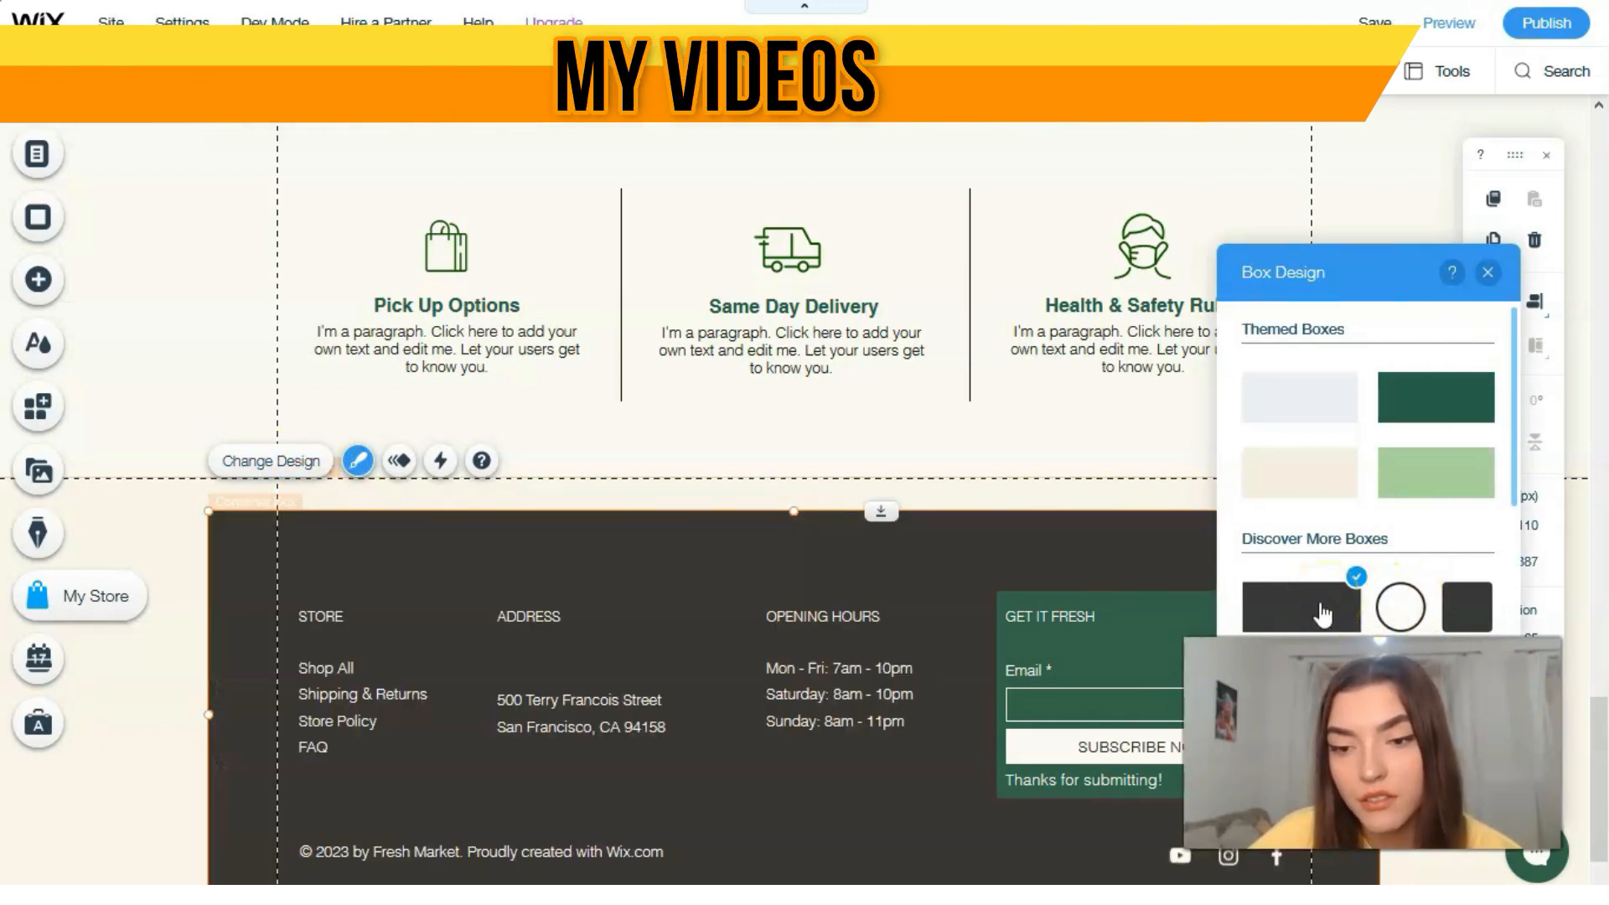
left_click(1489, 272)
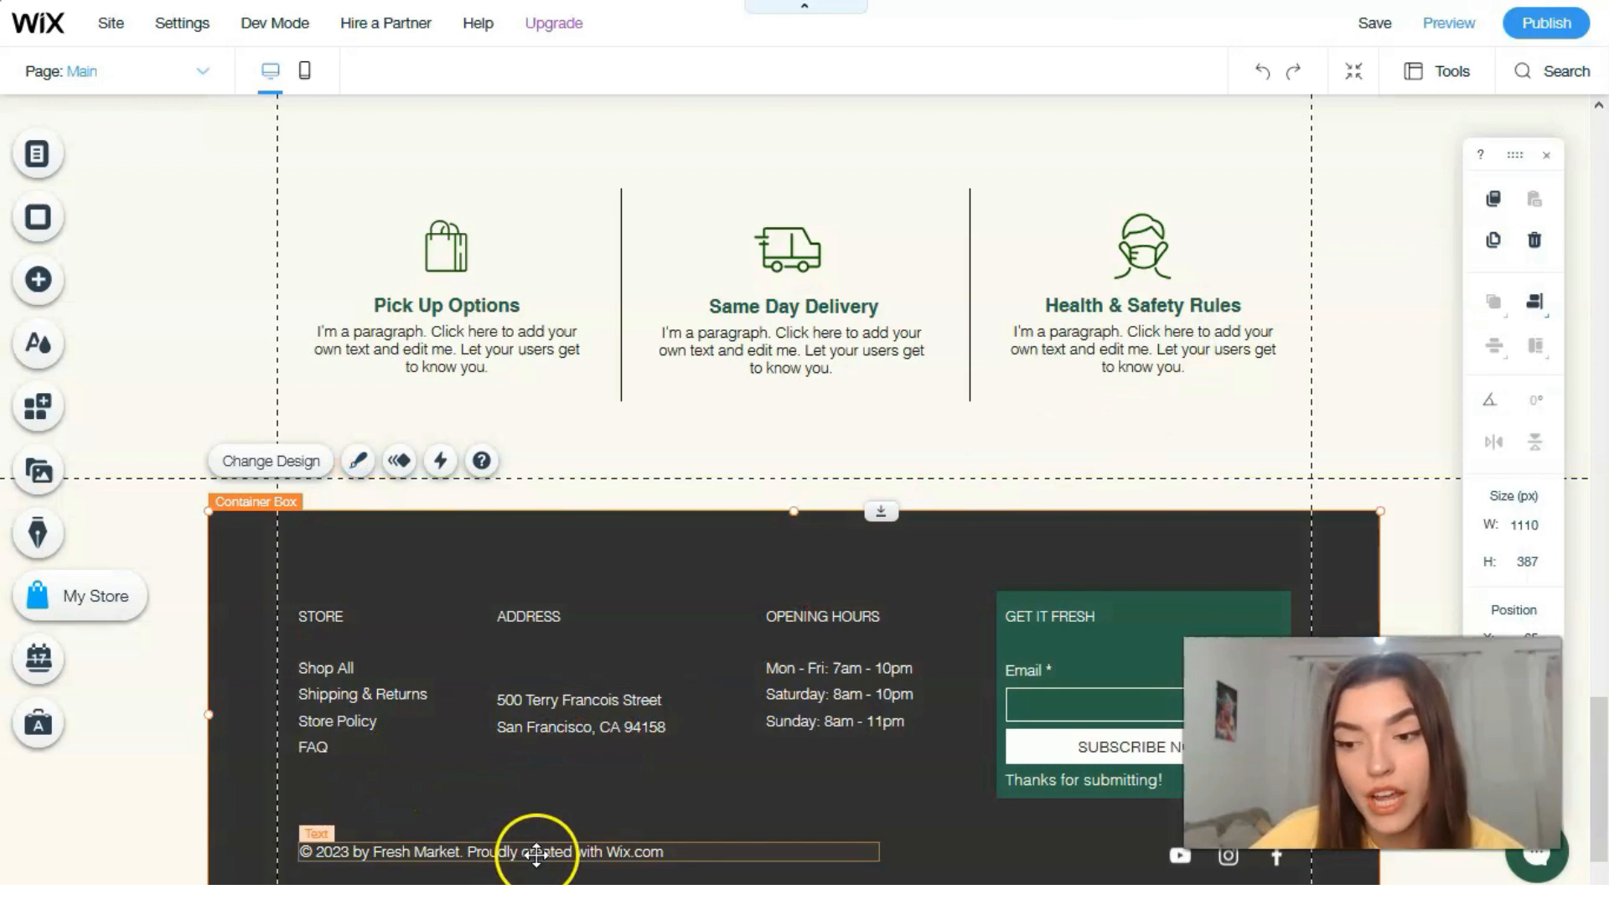
key("ctrl+s")
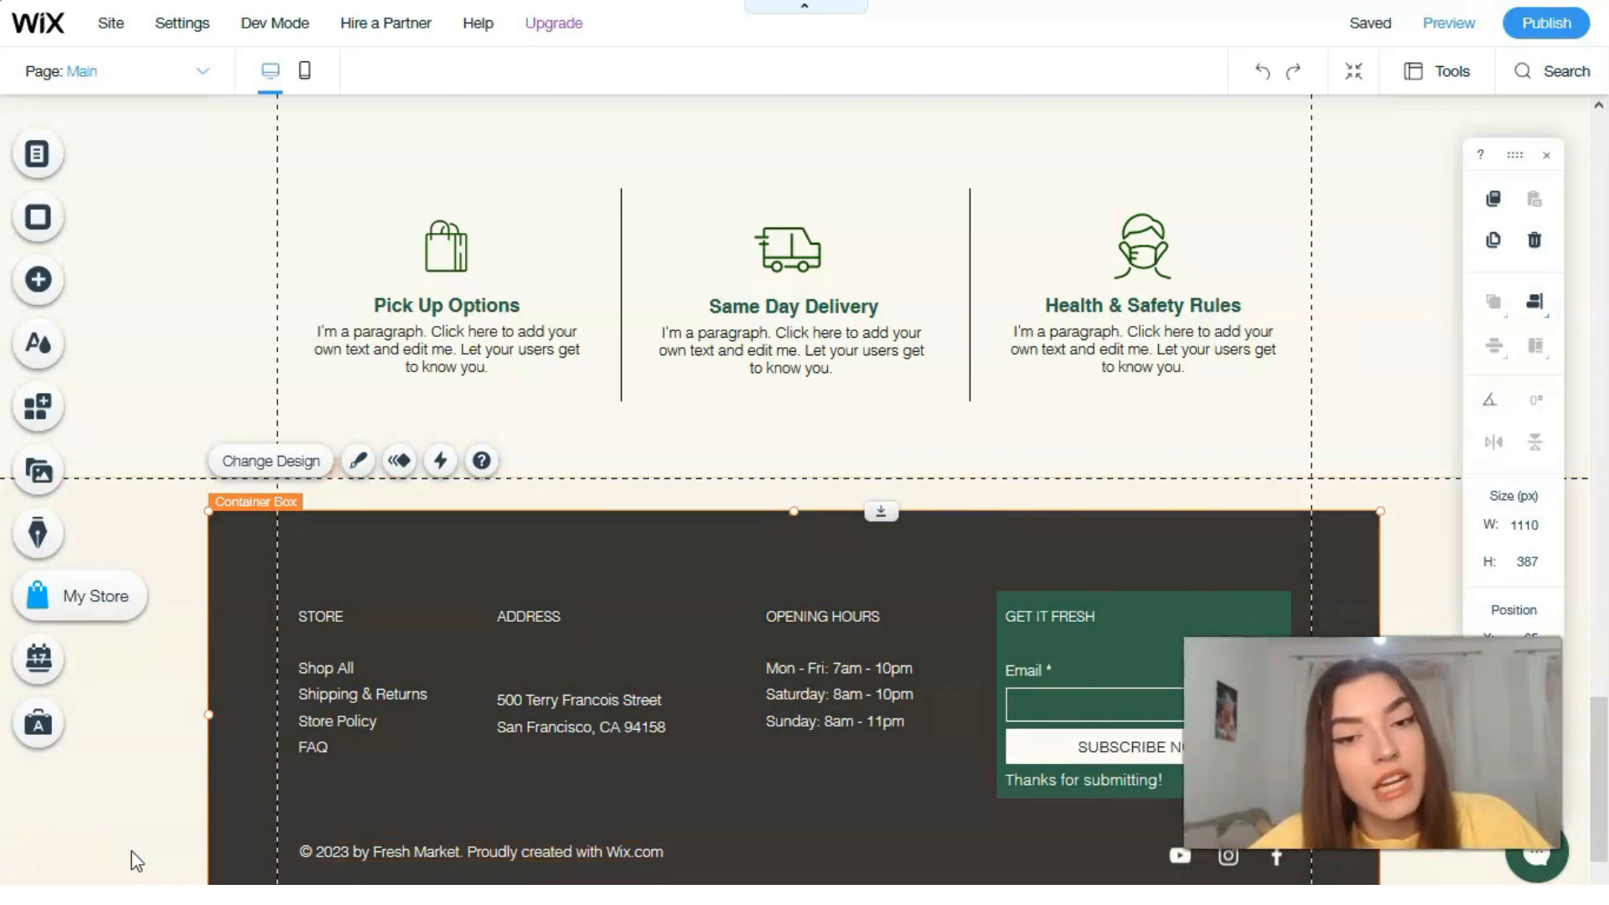